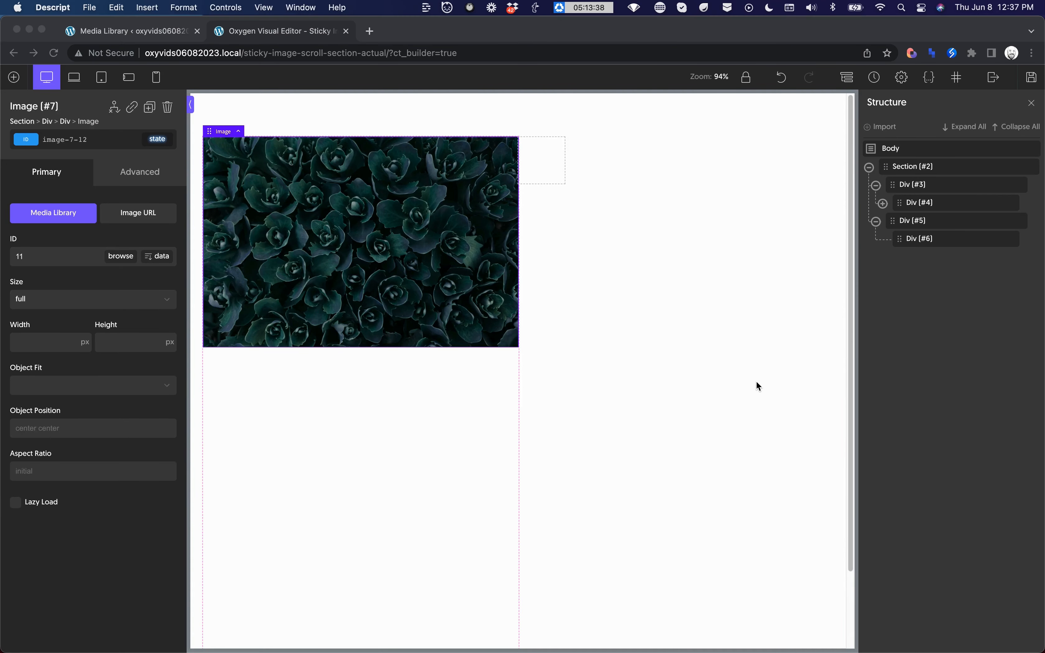
# Step: Round the image's corners individually with border radii of 200 px top left, 50 px top right and 300 px bottom right
pyautogui.click(141, 165)
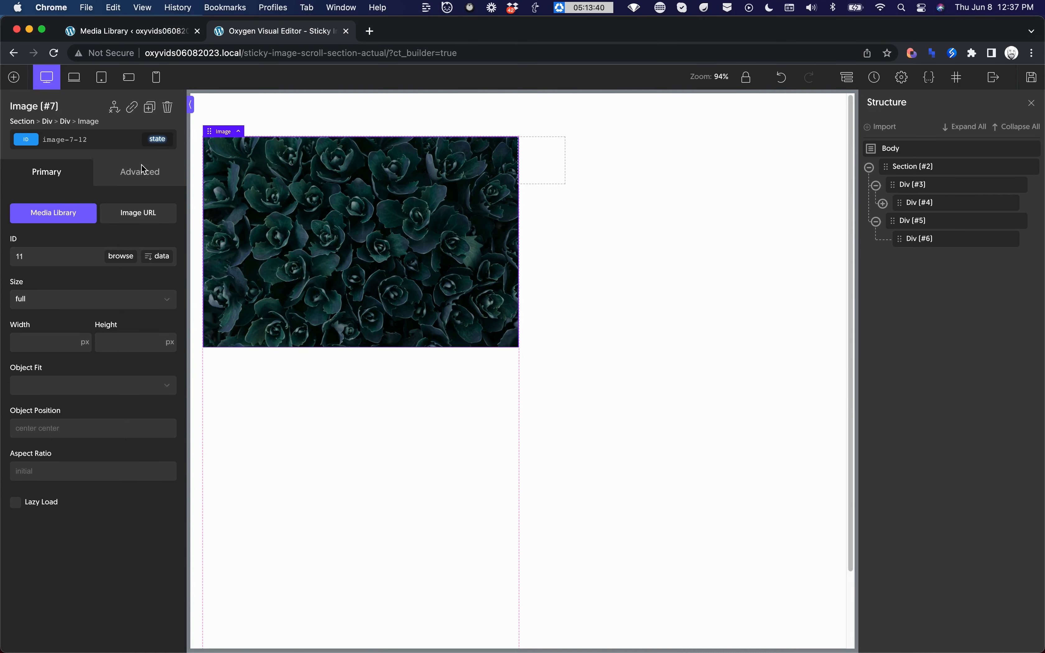
pyautogui.click(130, 174)
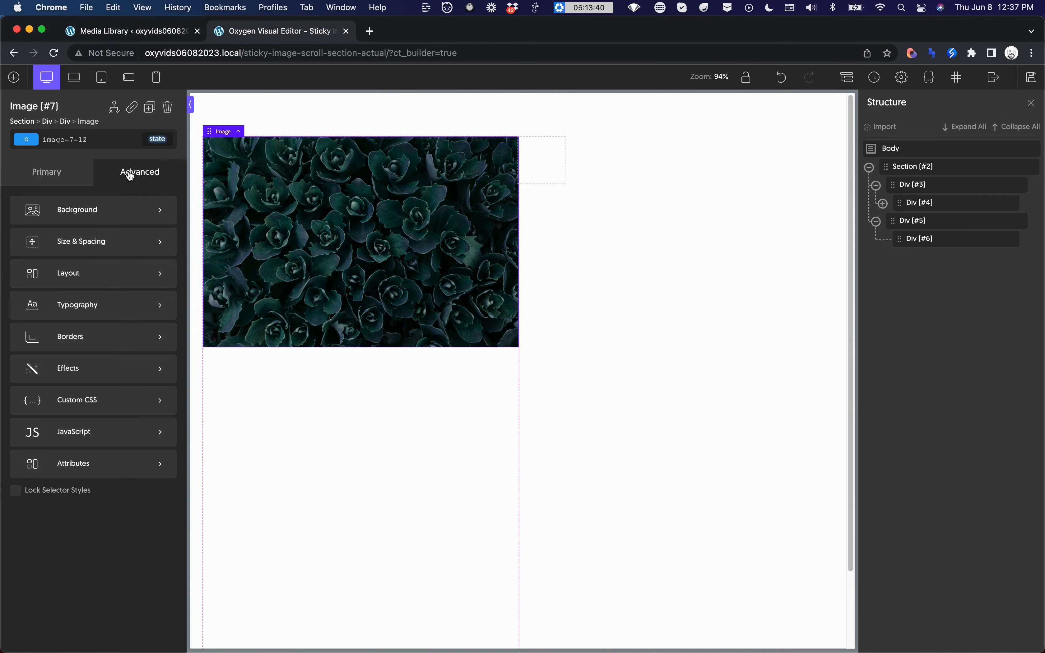
pyautogui.click(108, 344)
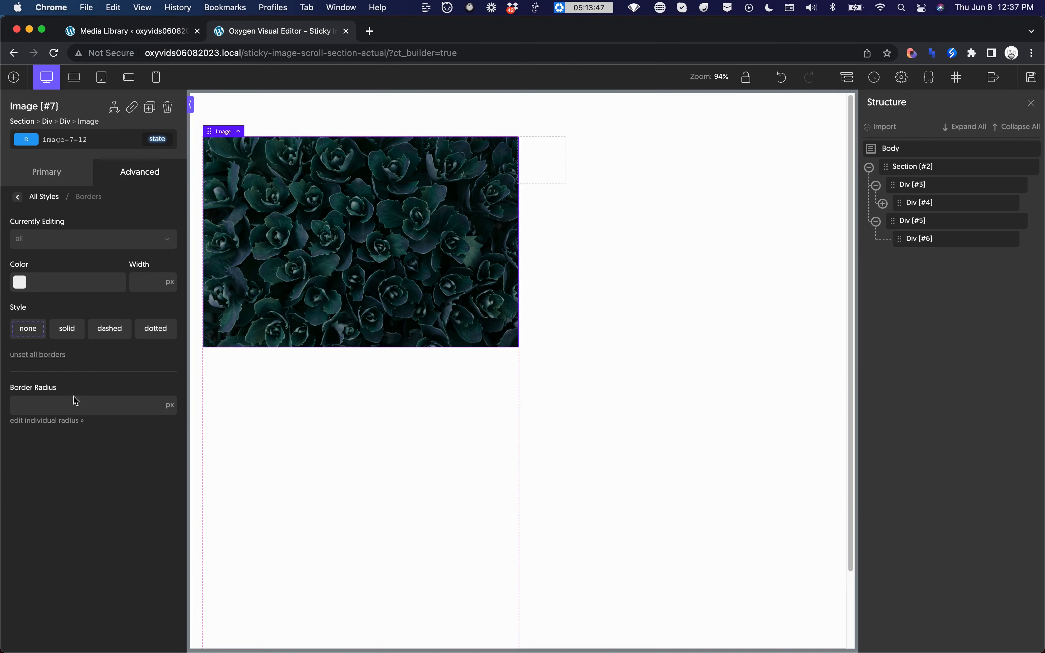
pyautogui.click(63, 420)
pyautogui.click(35, 408)
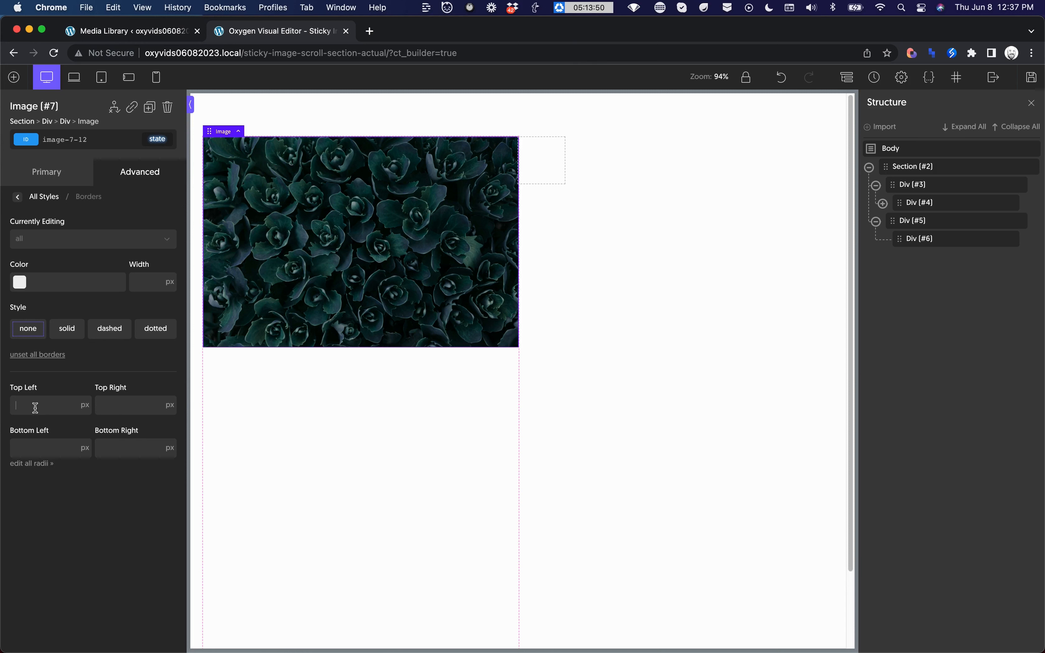
pyautogui.write('200')
pyautogui.click(120, 404)
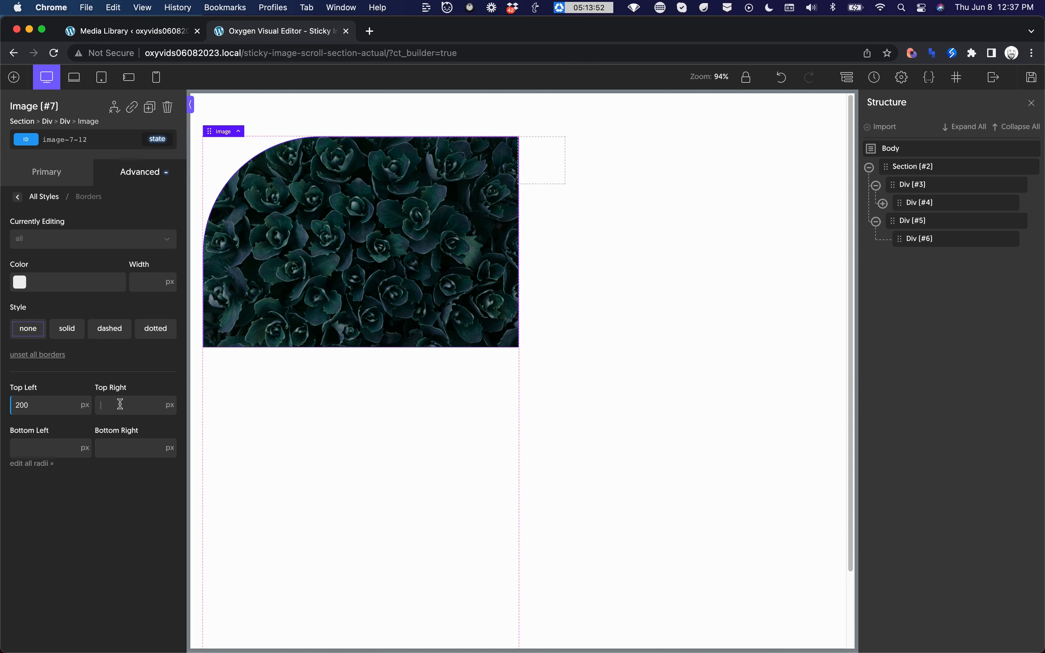
pyautogui.write('50')
pyautogui.click(126, 445)
pyautogui.write('300')
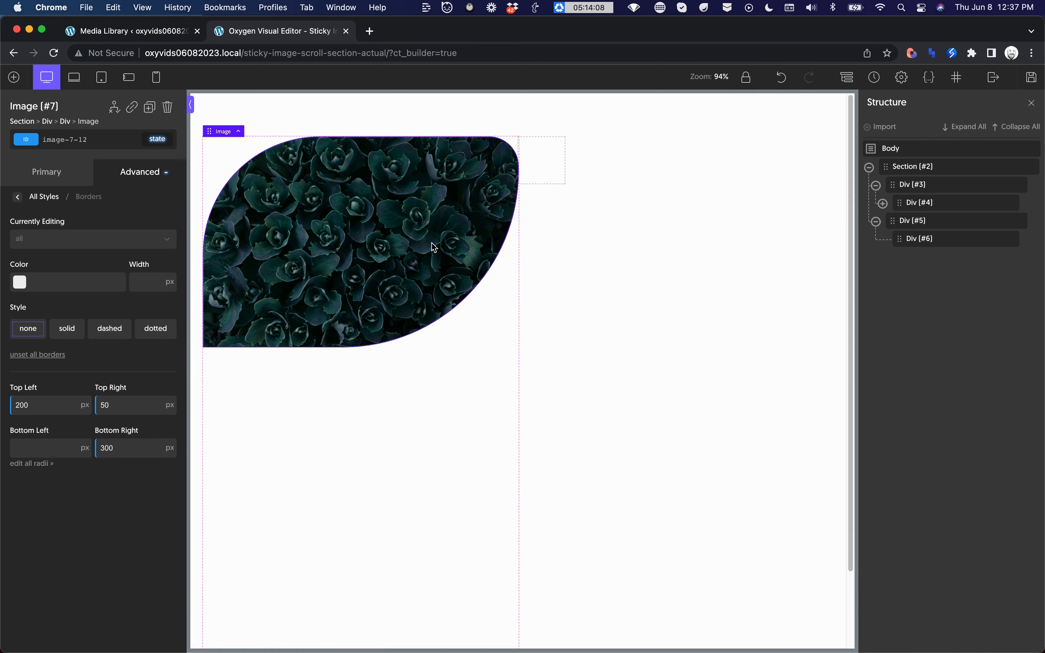
# Step: Add custom CSS to the image with position: sticky and top: 32px
pyautogui.click(156, 180)
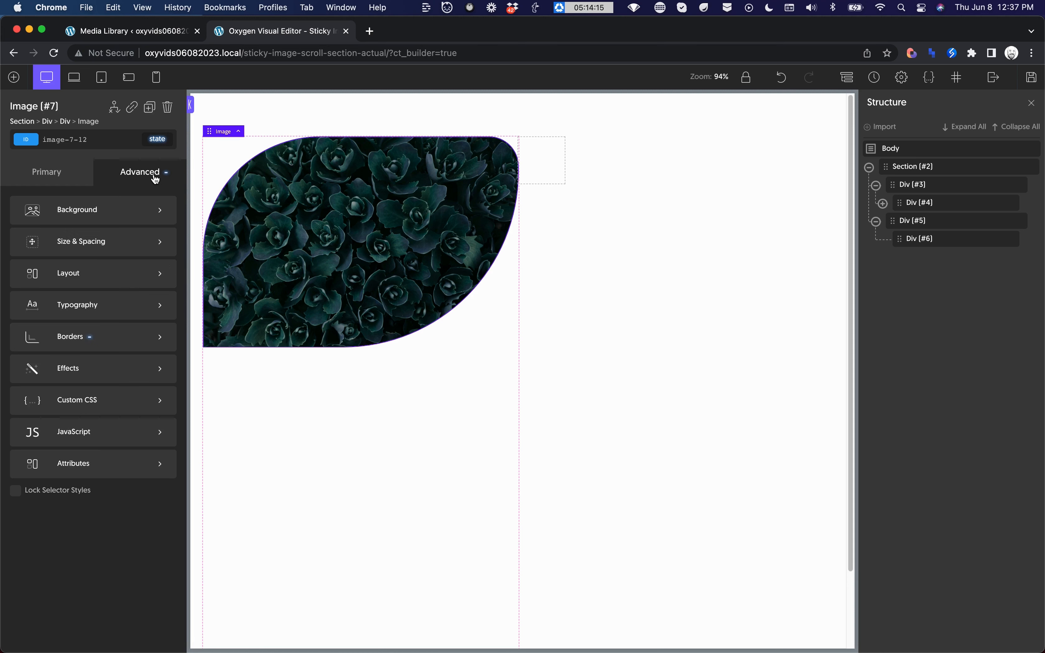
pyautogui.click(111, 400)
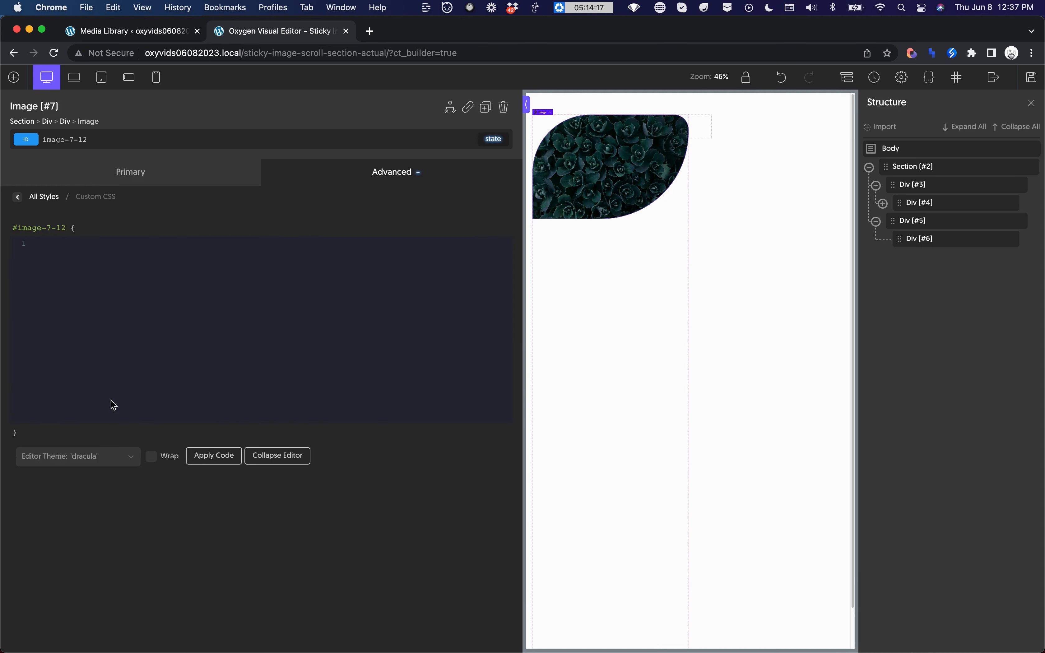
pyautogui.click(93, 295)
pyautogui.write('position: sticky;')
pyautogui.press('Return')
pyautogui.write('top: 32px')
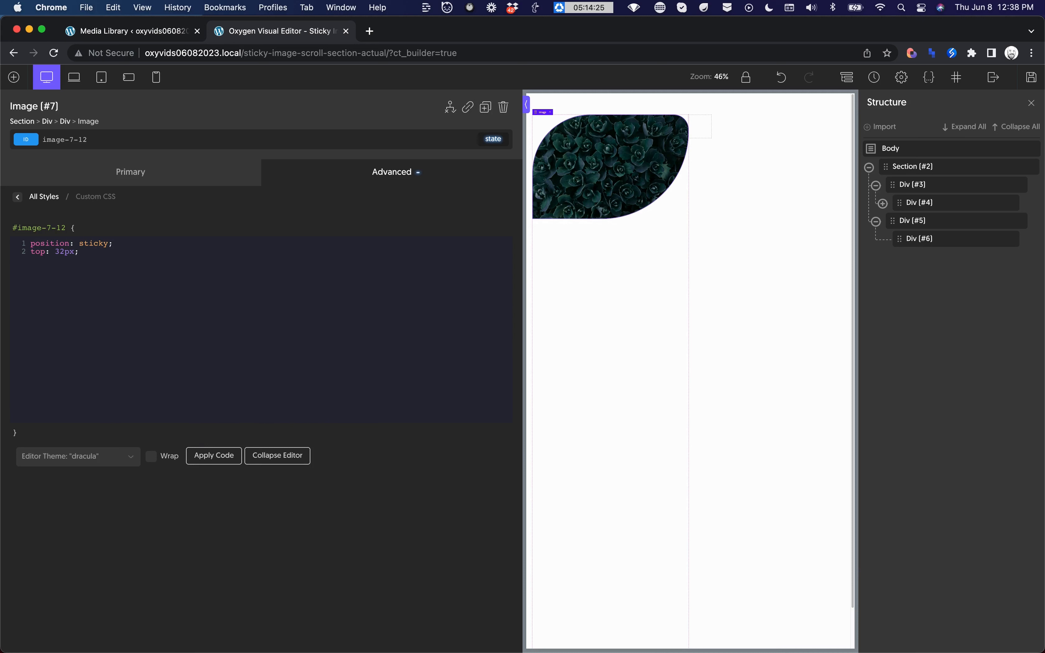
# Step: Change the top offset in the image's custom CSS to 10%
pyautogui.press('BackSpace')
pyautogui.press('BackSpace')
pyautogui.press('BackSpace')
pyautogui.press('BackSpace')
pyautogui.press('BackSpace')
pyautogui.write('10%;')
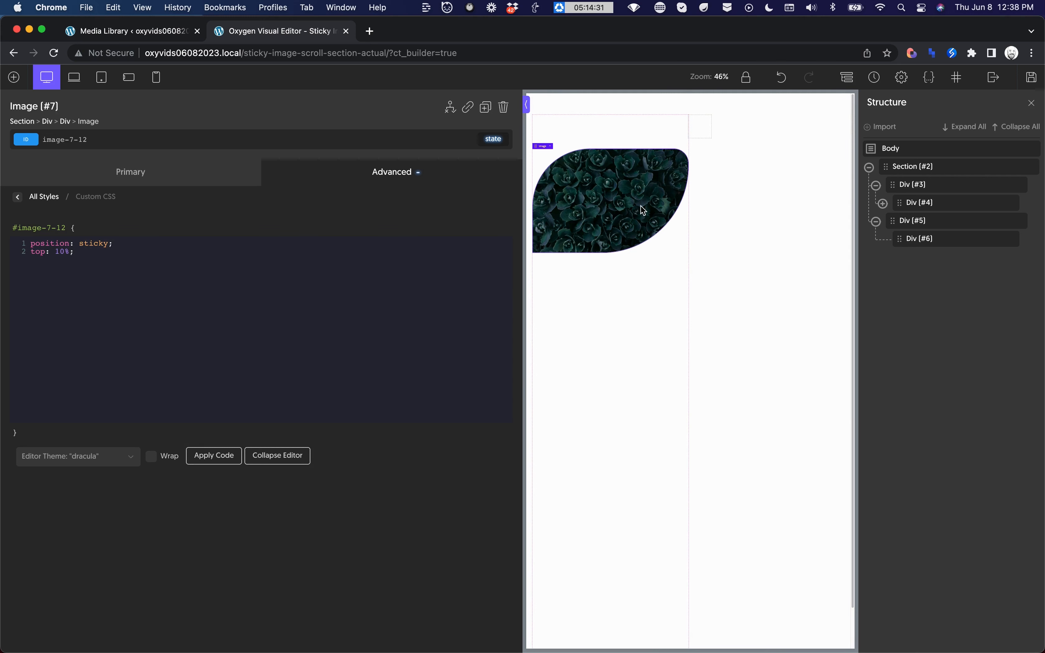
pyautogui.click(91, 174)
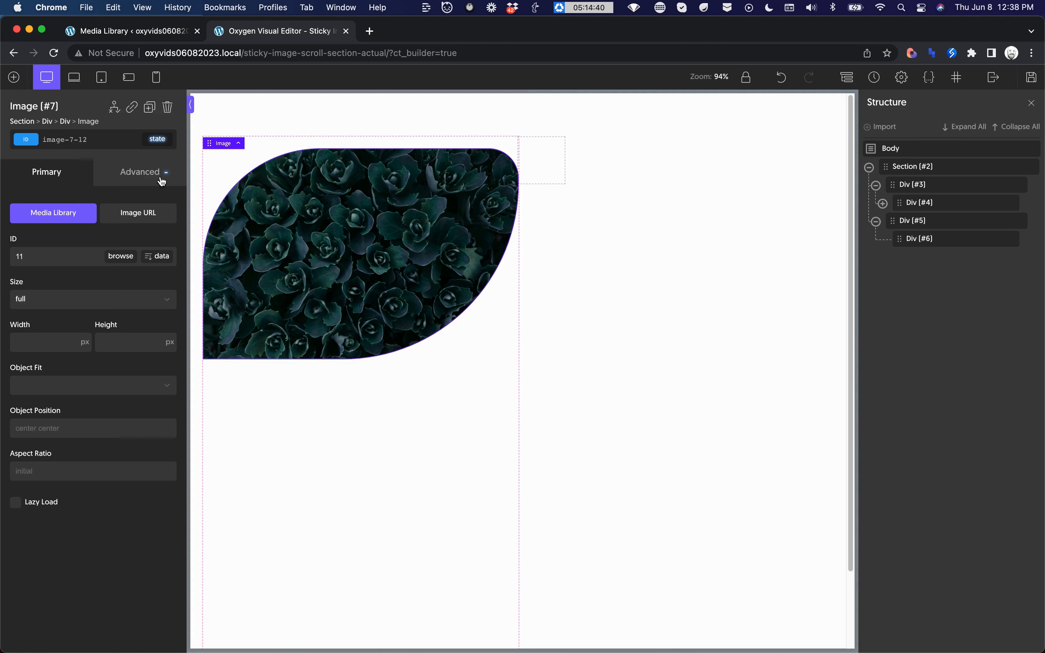
pyautogui.click(145, 172)
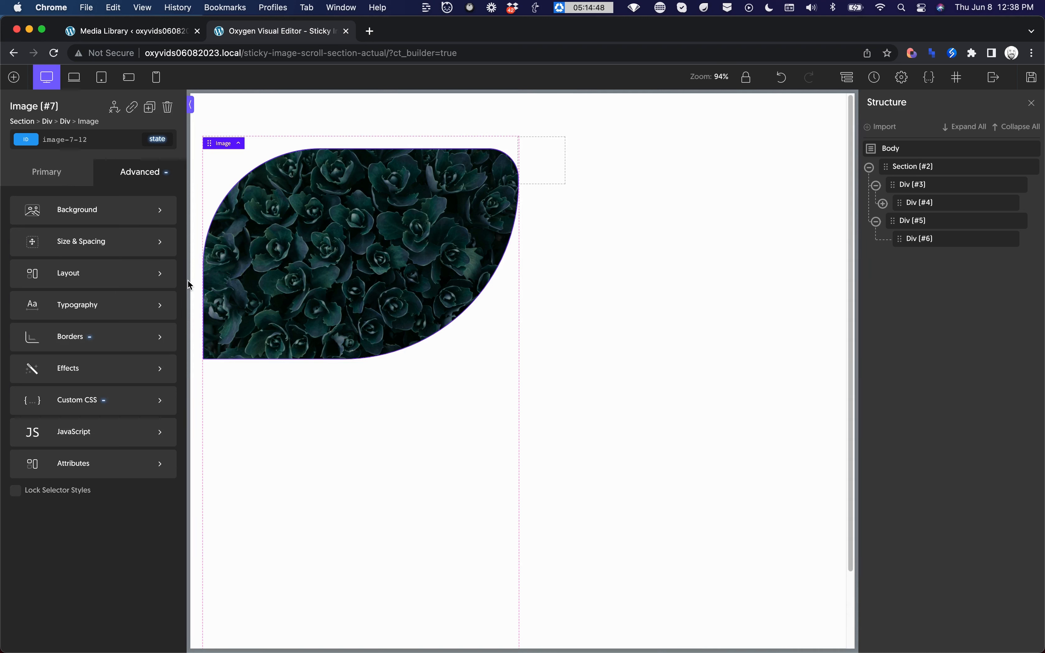
# Step: Give the div wrapping the image (Div #4) 32 px of padding on all four sides
pyautogui.click(346, 465)
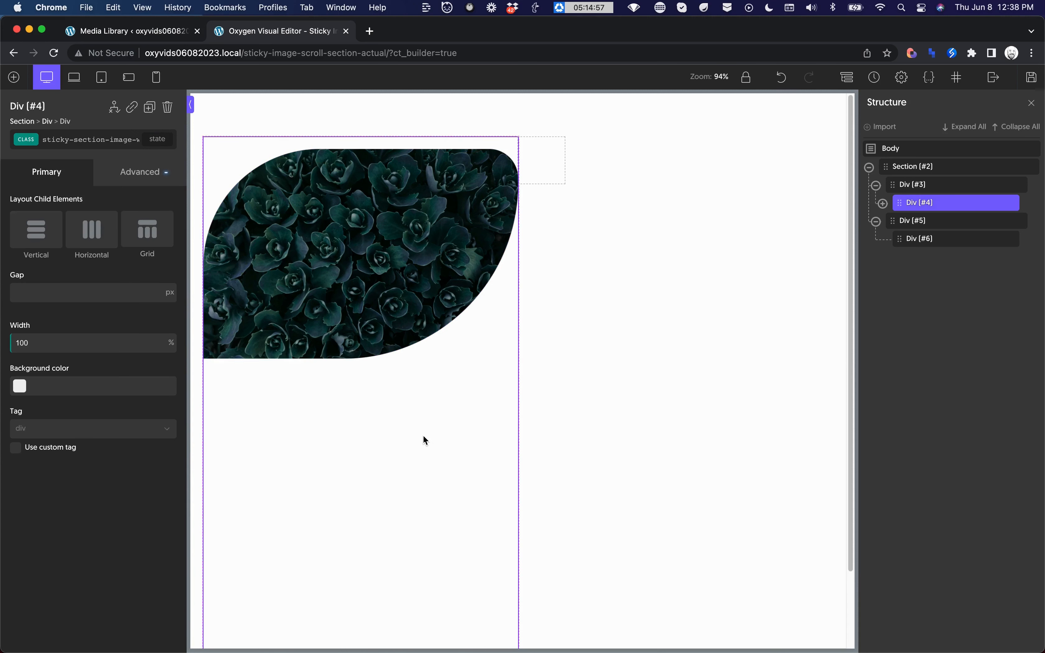
pyautogui.click(883, 204)
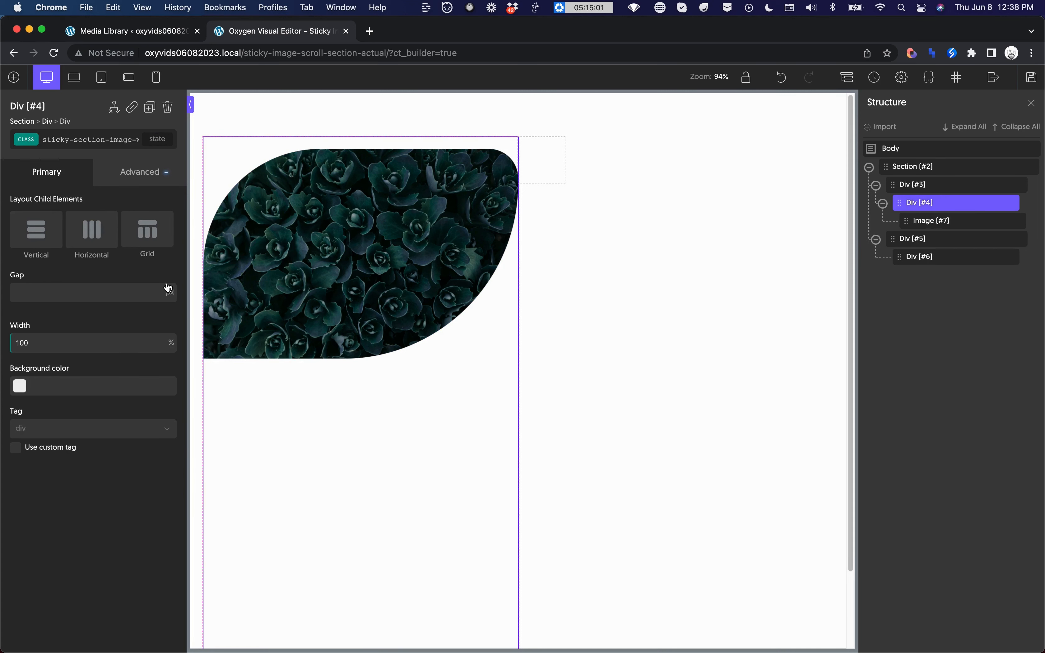
pyautogui.click(152, 171)
pyautogui.click(125, 240)
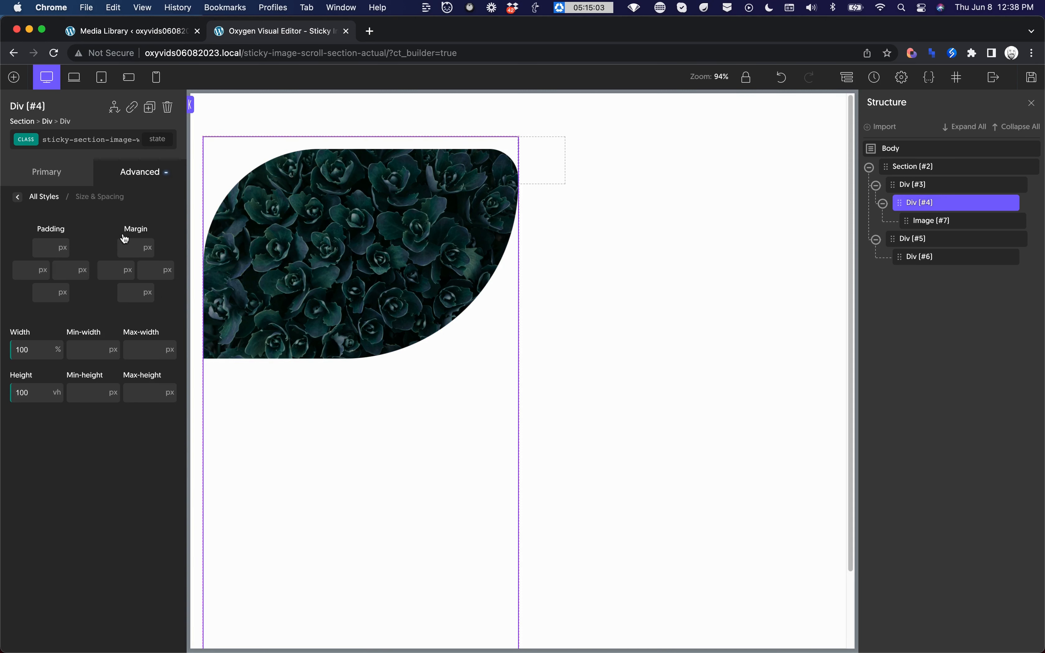
pyautogui.click(49, 248)
pyautogui.write('32')
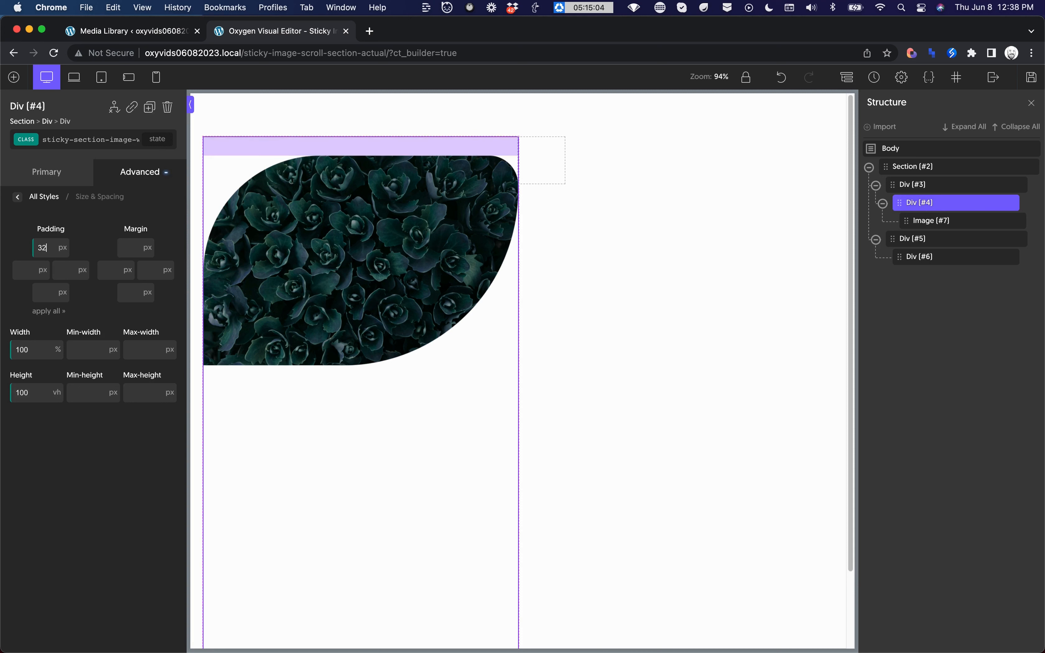
pyautogui.click(47, 311)
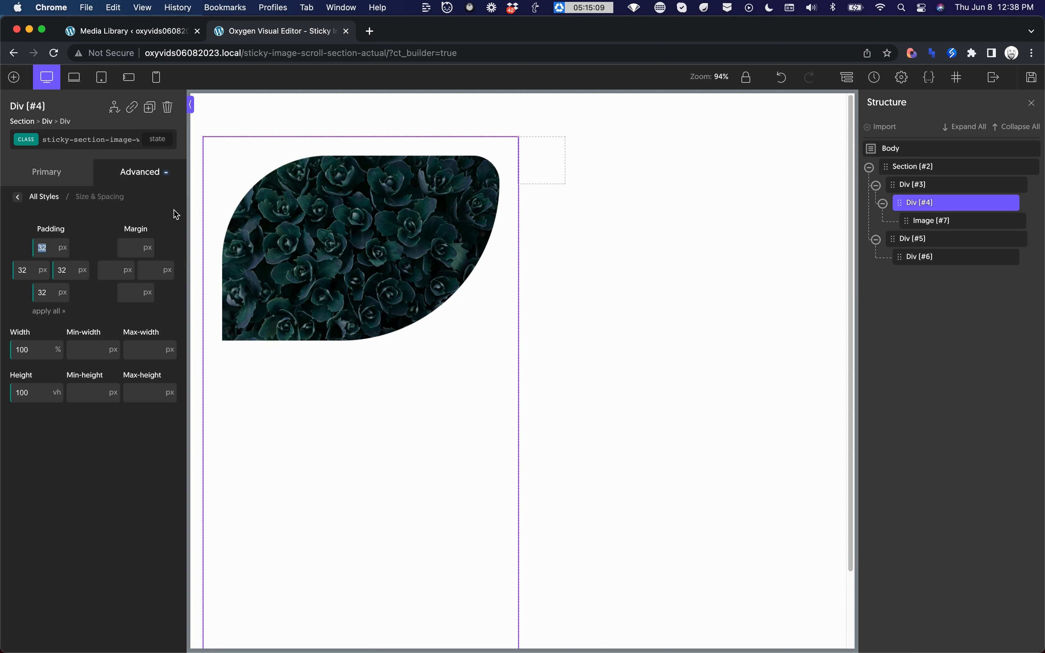
# Step: Set the position of the image's wrapper div (Div #4) to relative
pyautogui.click(145, 171)
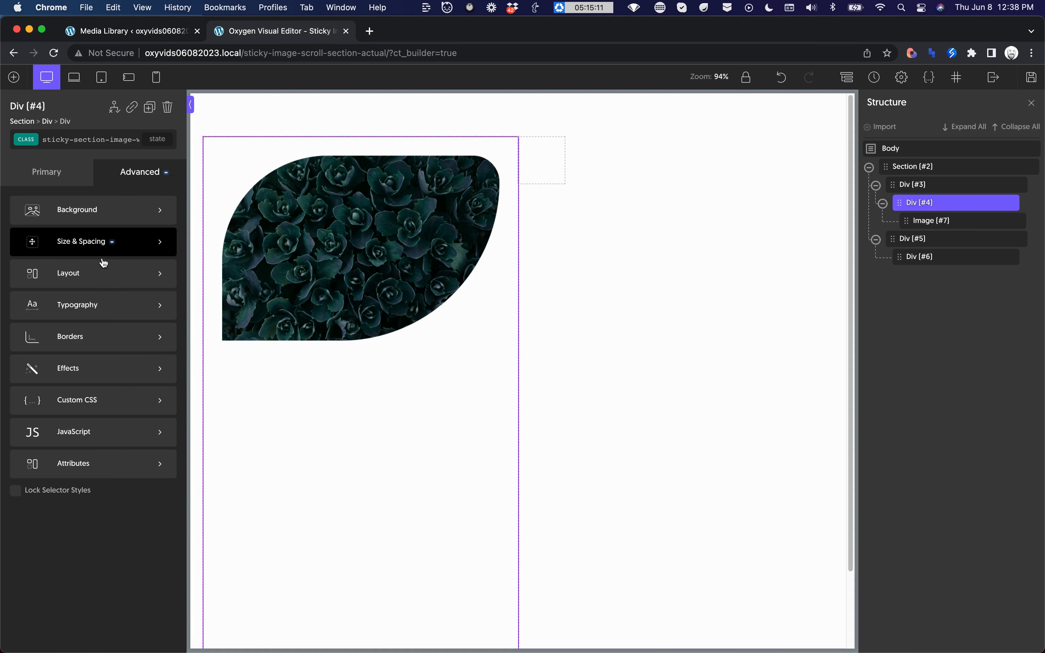
pyautogui.click(95, 273)
pyautogui.scroll(-3, 97, 281)
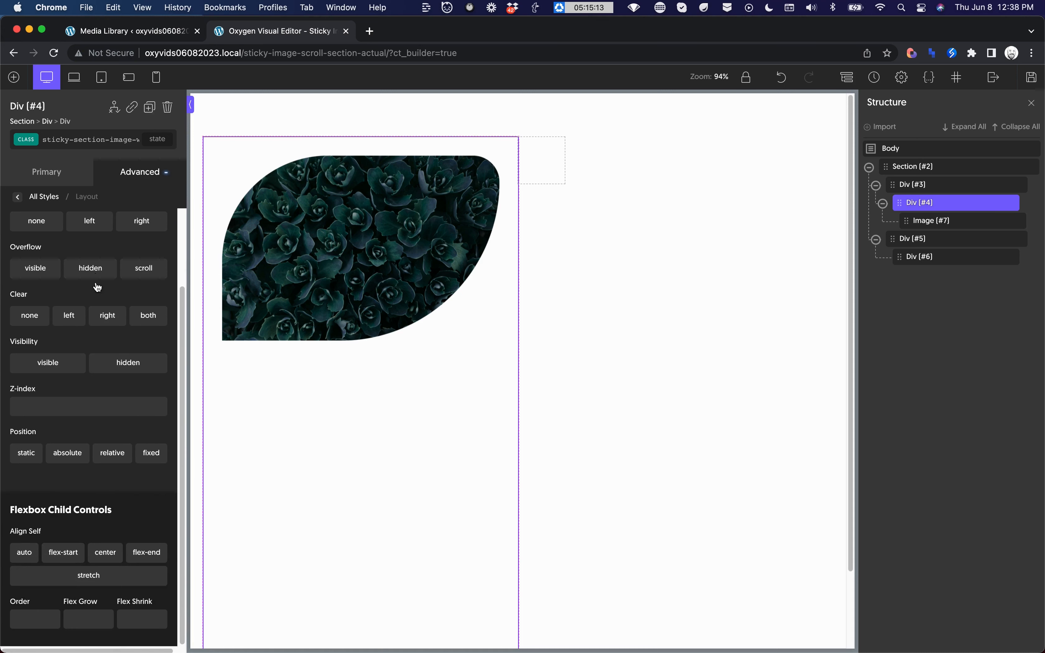
pyautogui.click(112, 460)
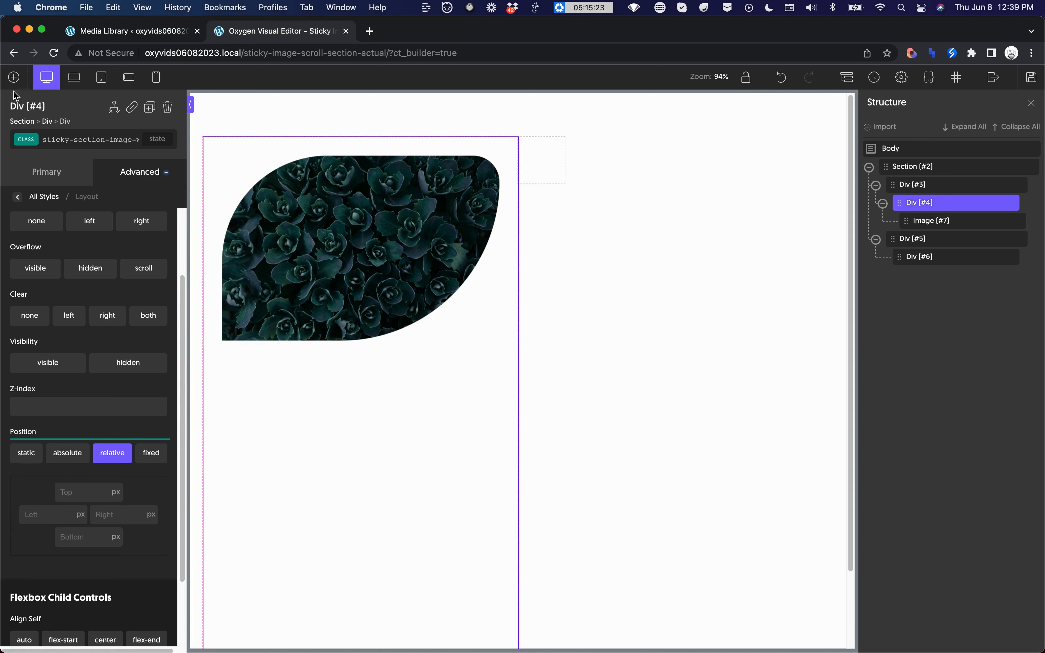
# Step: Add a new div inside the image's wrapper div and give it the class gradient-overlap
pyautogui.click(14, 77)
pyautogui.write('div')
pyautogui.click(55, 144)
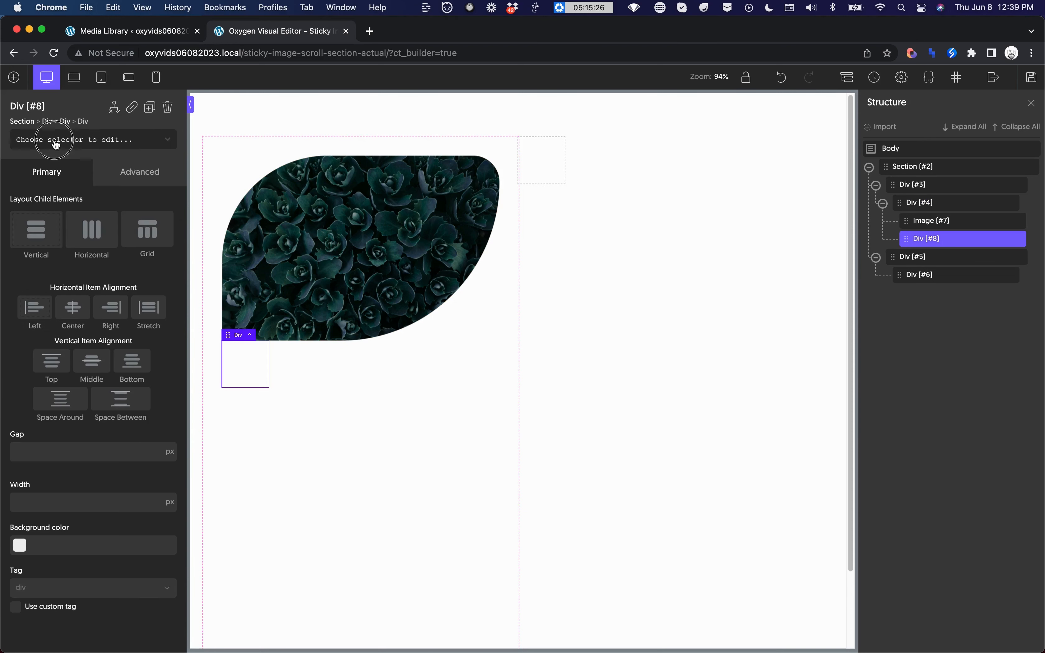
pyautogui.click(55, 143)
pyautogui.write('gradient-o')
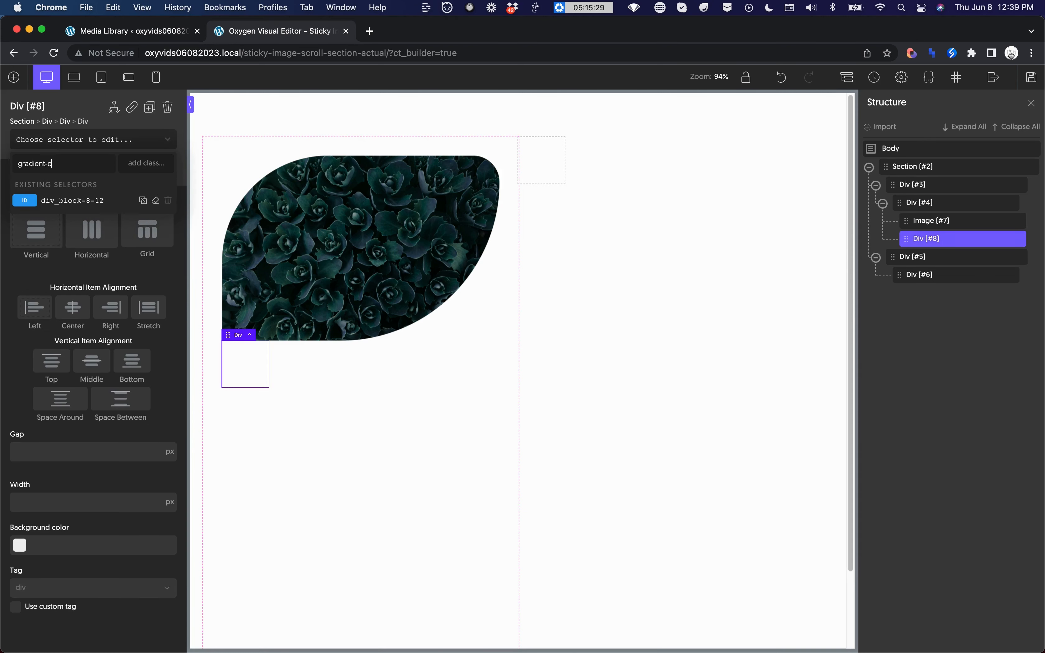
pyautogui.write('verlap')
pyautogui.press('Return')
# Step: Set the position of the gradient-overlap div to absolute
pyautogui.click(137, 173)
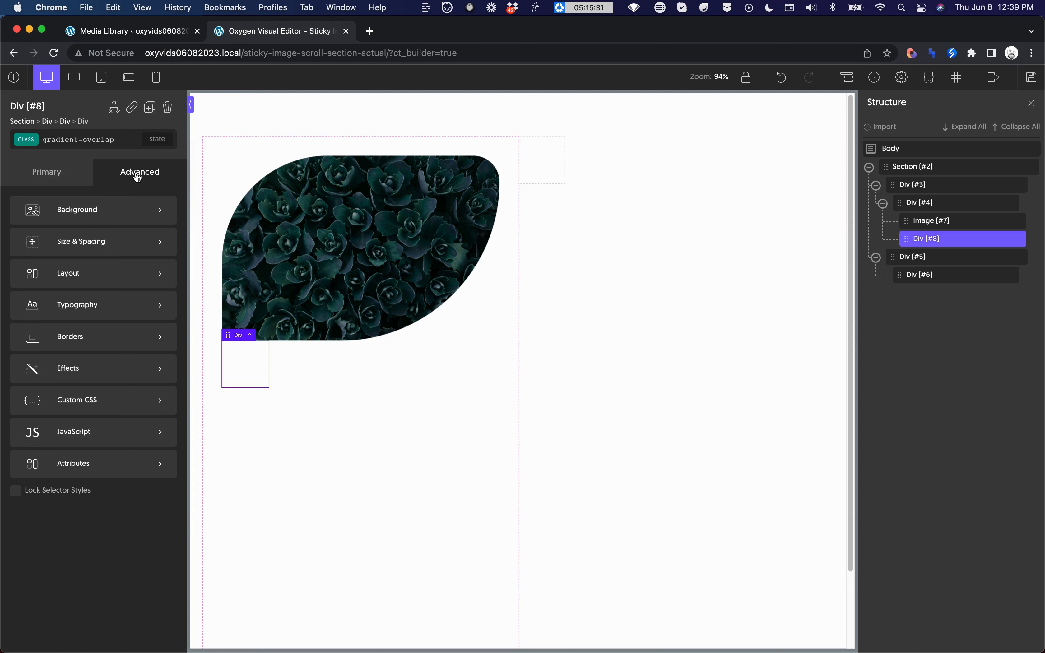
pyautogui.click(105, 240)
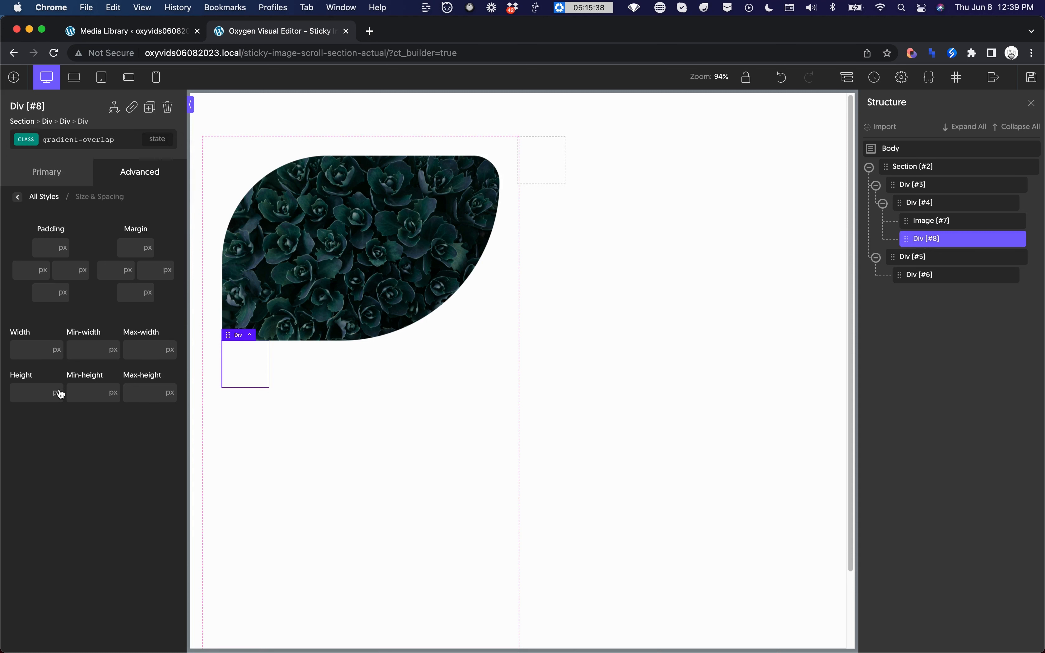
pyautogui.click(166, 176)
pyautogui.click(95, 272)
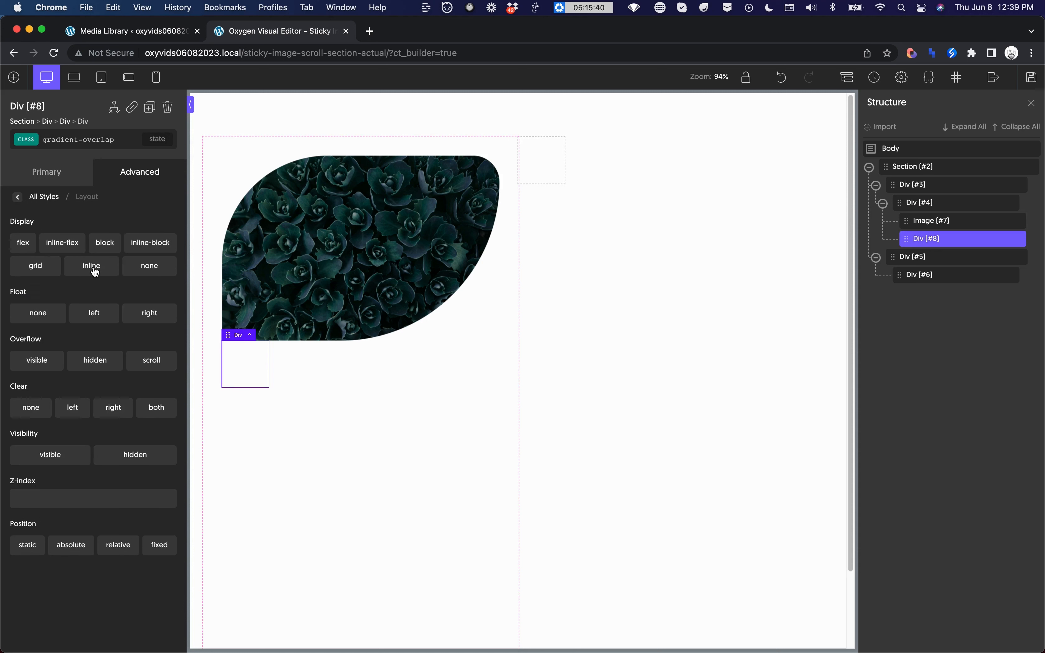
pyautogui.click(70, 546)
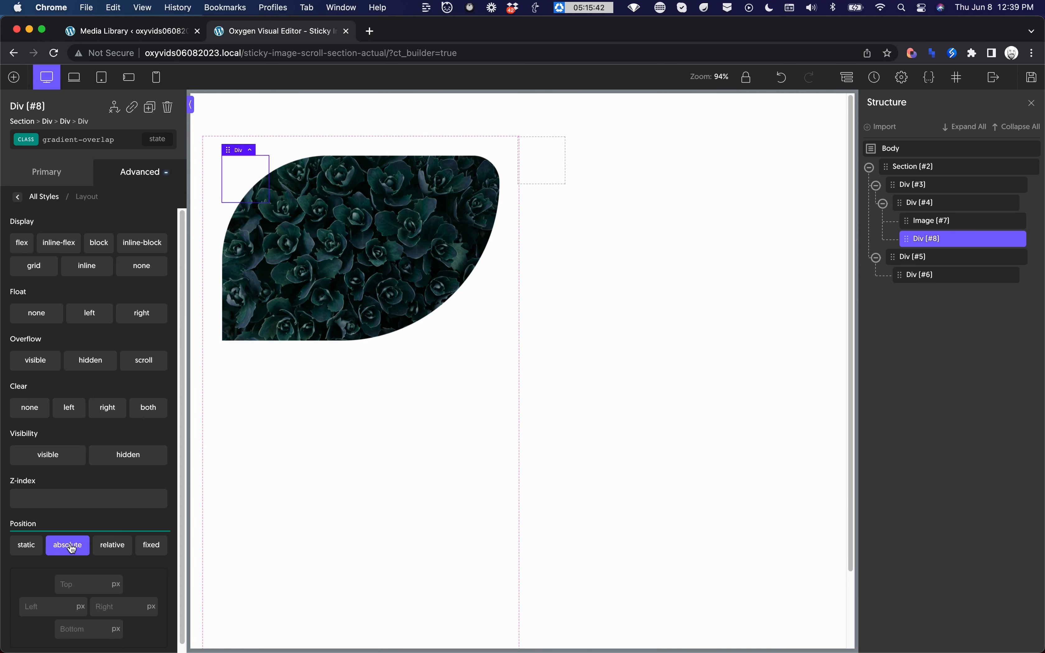
# Step: Set the gradient-overlap div's position offsets to left 0, right 0, bottom 0 and top 25%
pyautogui.scroll(-1, 72, 548)
pyautogui.click(51, 597)
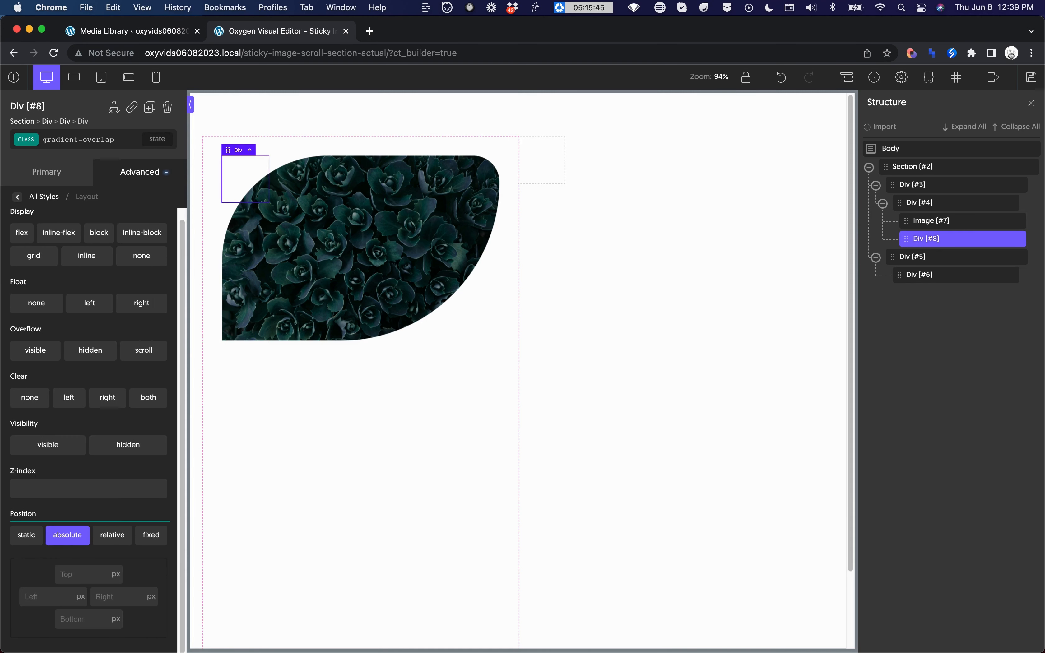
pyautogui.write('0')
pyautogui.click(109, 596)
pyautogui.write('0')
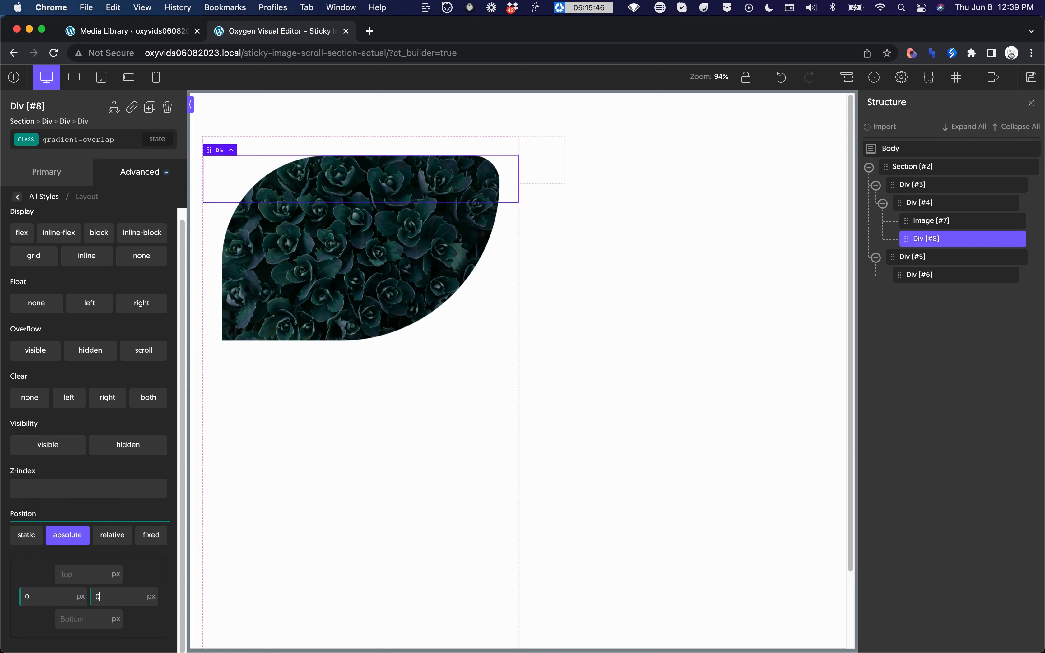
pyautogui.click(82, 620)
pyautogui.write('0')
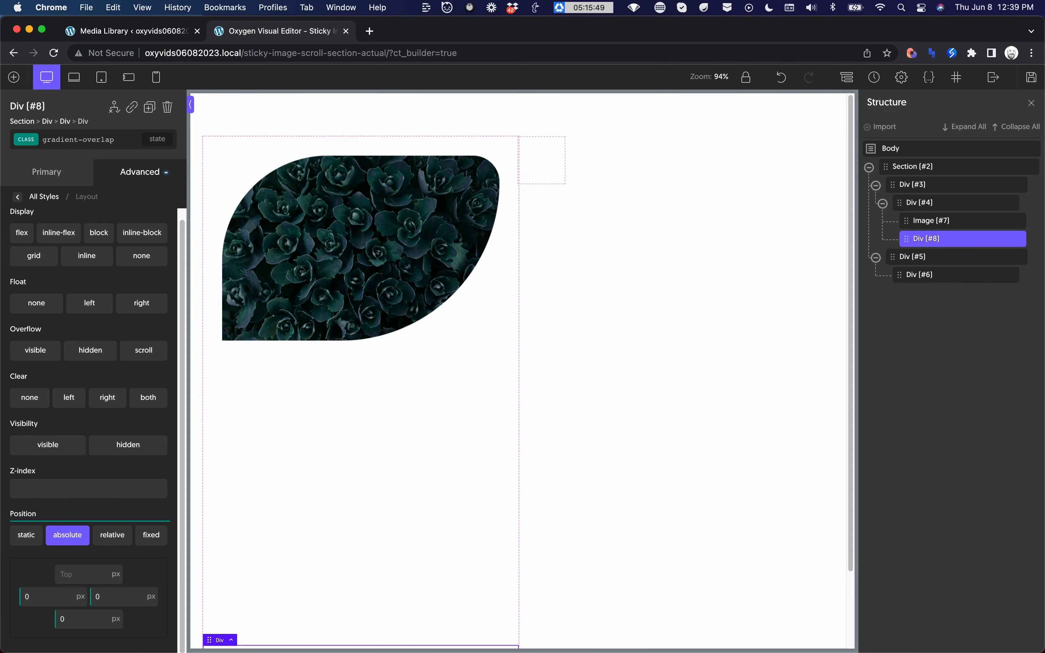
pyautogui.click(77, 575)
pyautogui.write('25%')
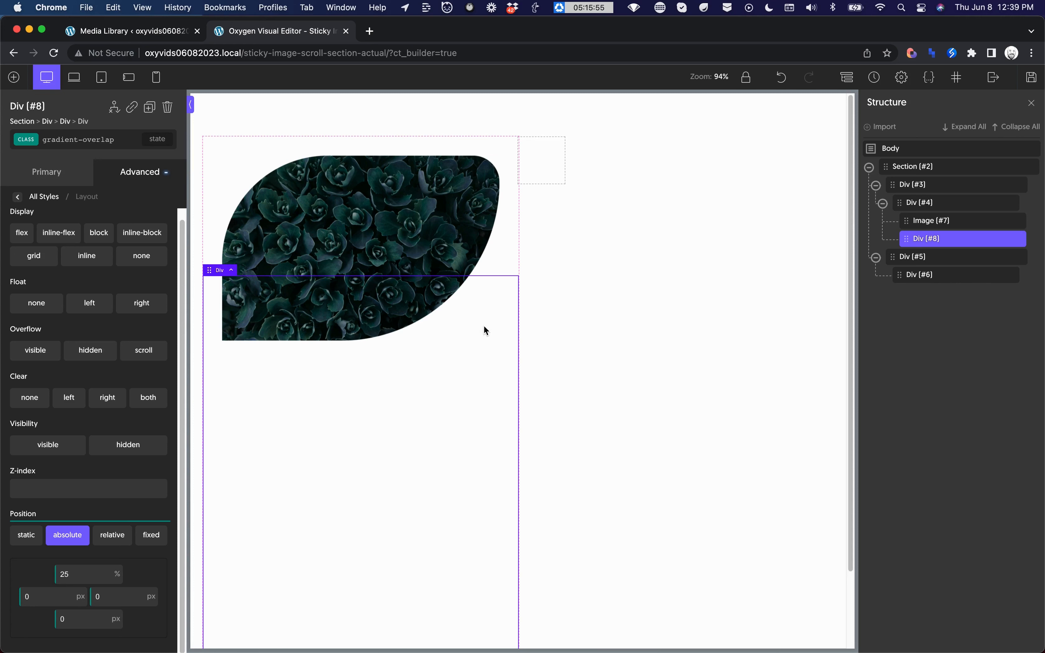
# Step: Give the gradient-overlap div a two-colour background gradient from red (#ff7a7a) to white (#ffffff)
pyautogui.click(145, 175)
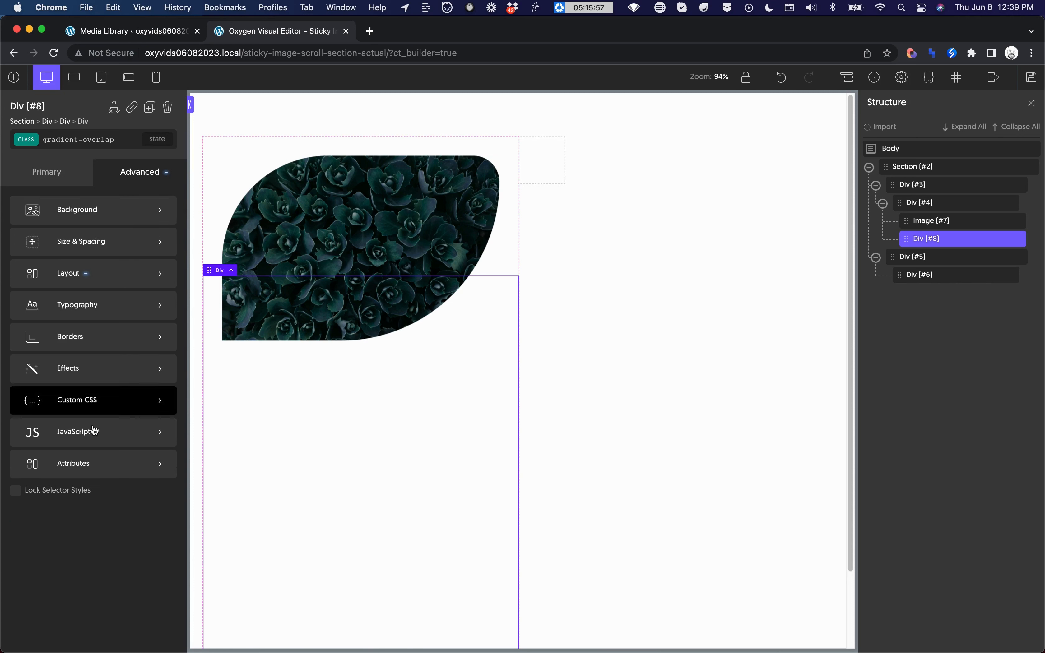
pyautogui.click(107, 218)
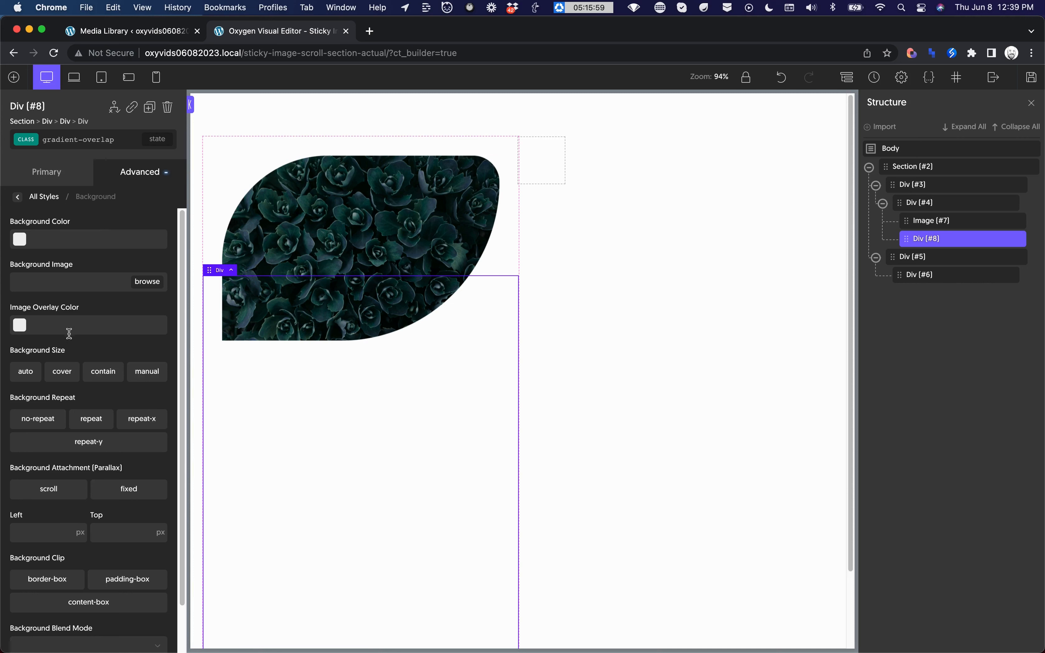
pyautogui.scroll(-3, 70, 340)
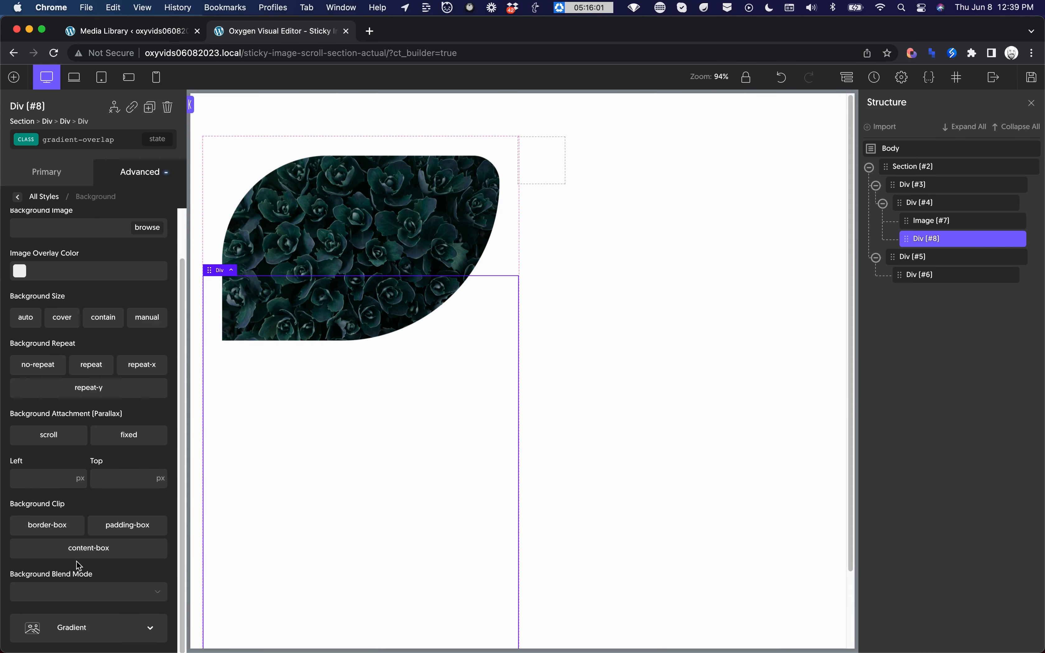
pyautogui.click(78, 628)
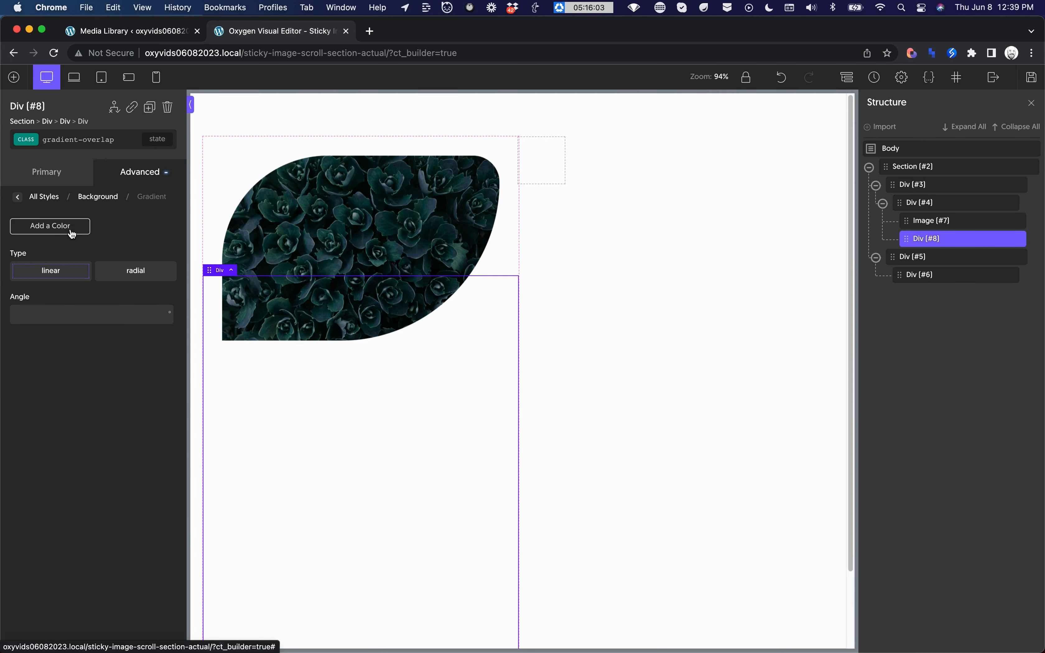
pyautogui.click(50, 225)
pyautogui.click(50, 226)
pyautogui.click(20, 257)
pyautogui.click(60, 275)
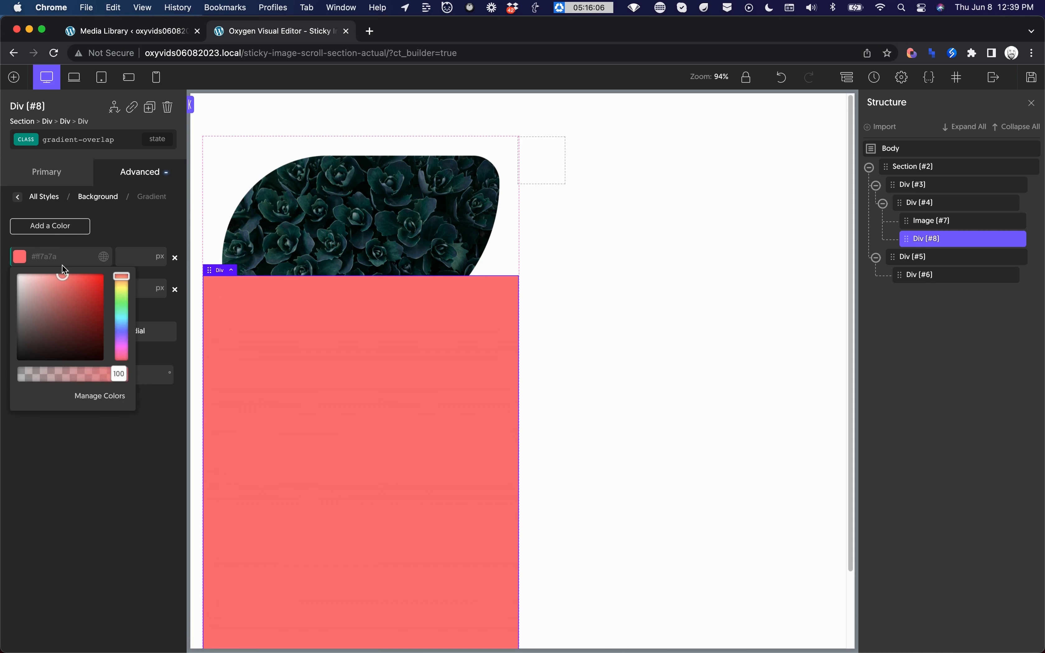
pyautogui.click(20, 289)
pyautogui.moveTo(53, 333); pyautogui.dragTo(18, 308)
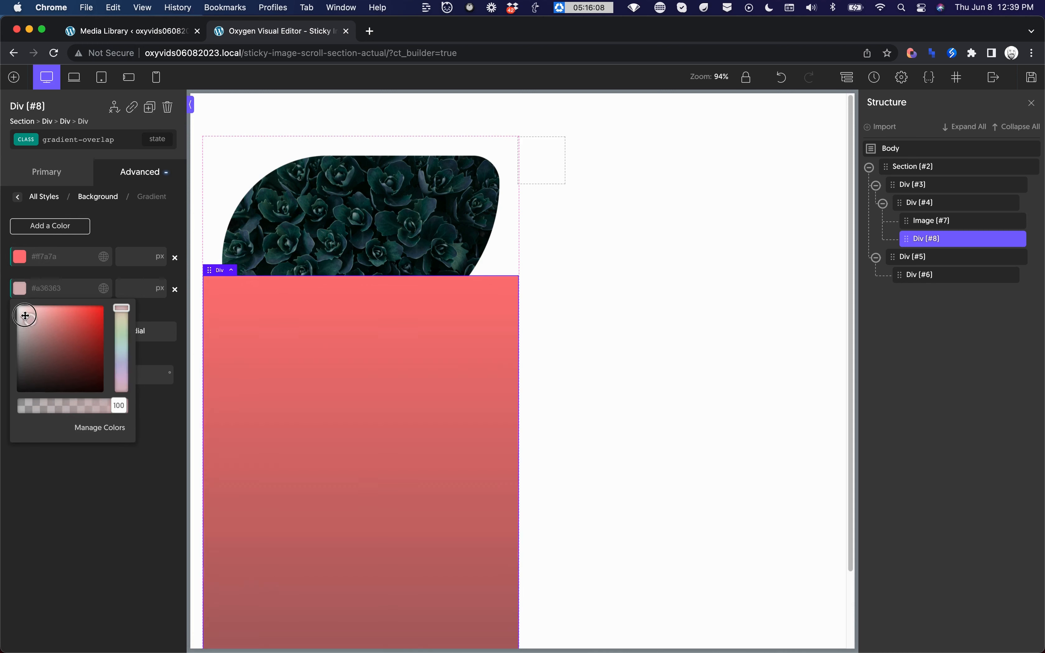
pyautogui.click(133, 219)
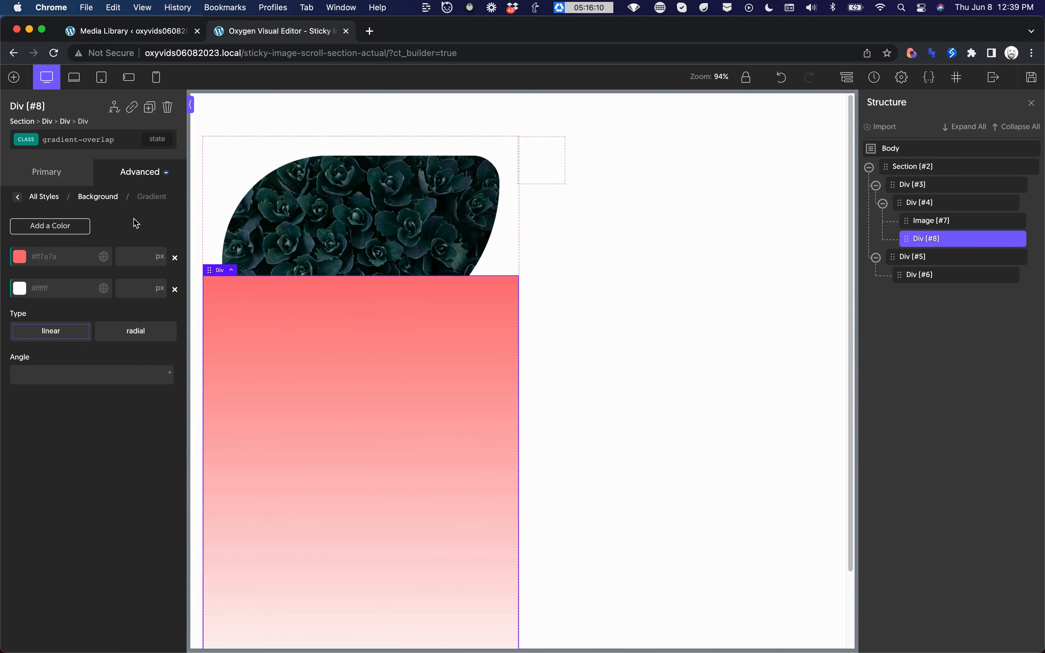
# Step: Make the gradient's first colour fully transparent and set its second colour to pure white (#ffffff)
pyautogui.click(20, 262)
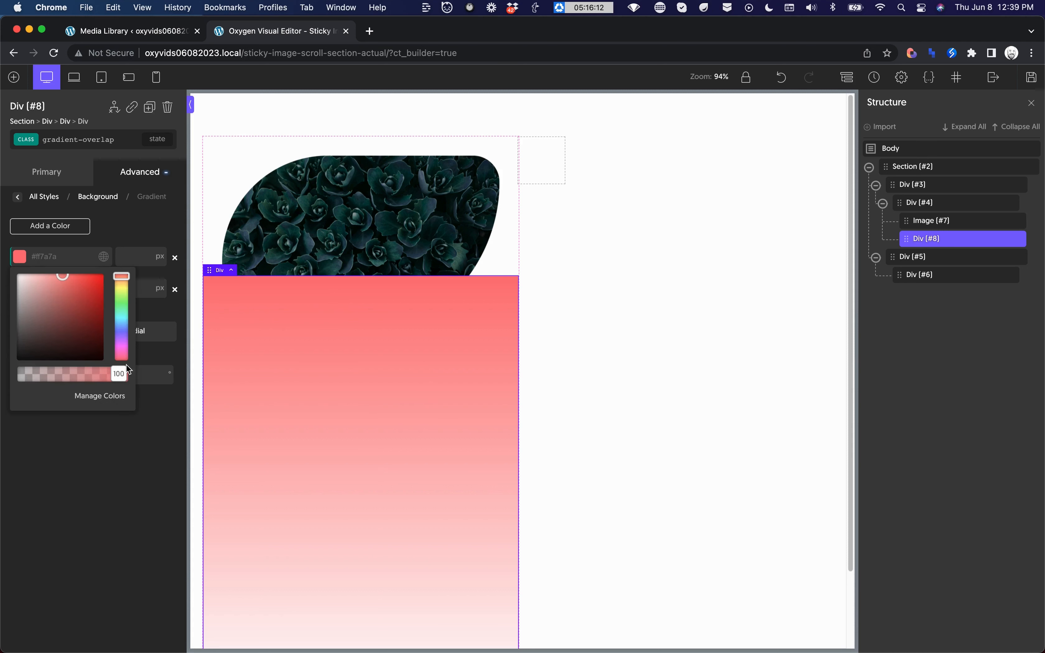
pyautogui.moveTo(119, 374); pyautogui.dragTo(15, 375)
pyautogui.click(51, 432)
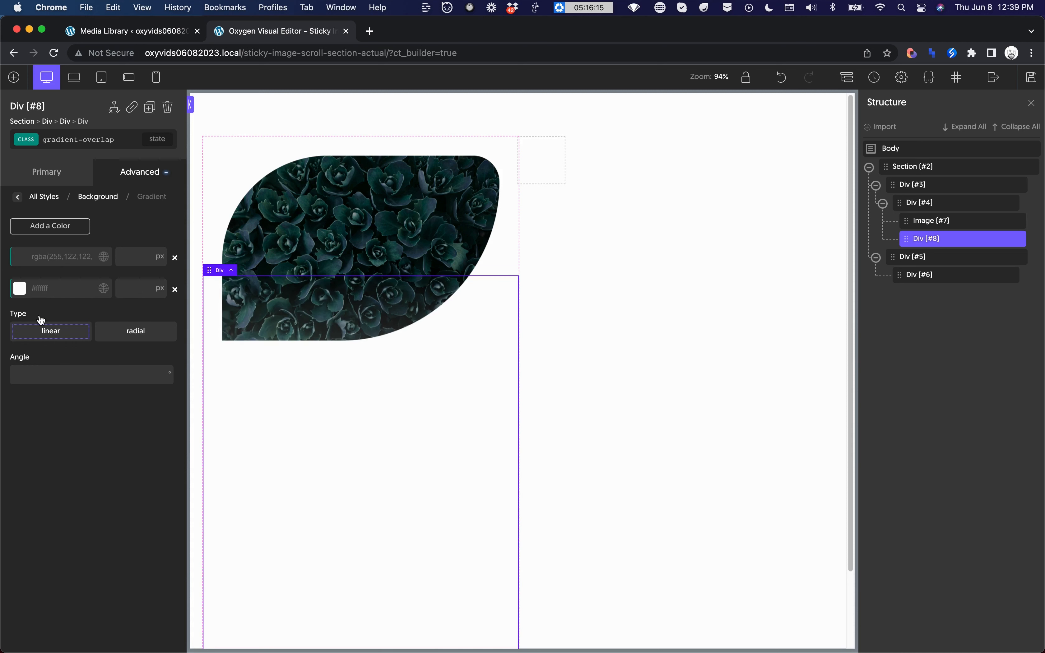
pyautogui.click(20, 288)
pyautogui.moveTo(76, 360)
pyautogui.mouseDown()
pyautogui.moveTo(29, 329)
pyautogui.moveTo(4, 287)
pyautogui.mouseUp()
pyautogui.scroll(-2, 582, 282)
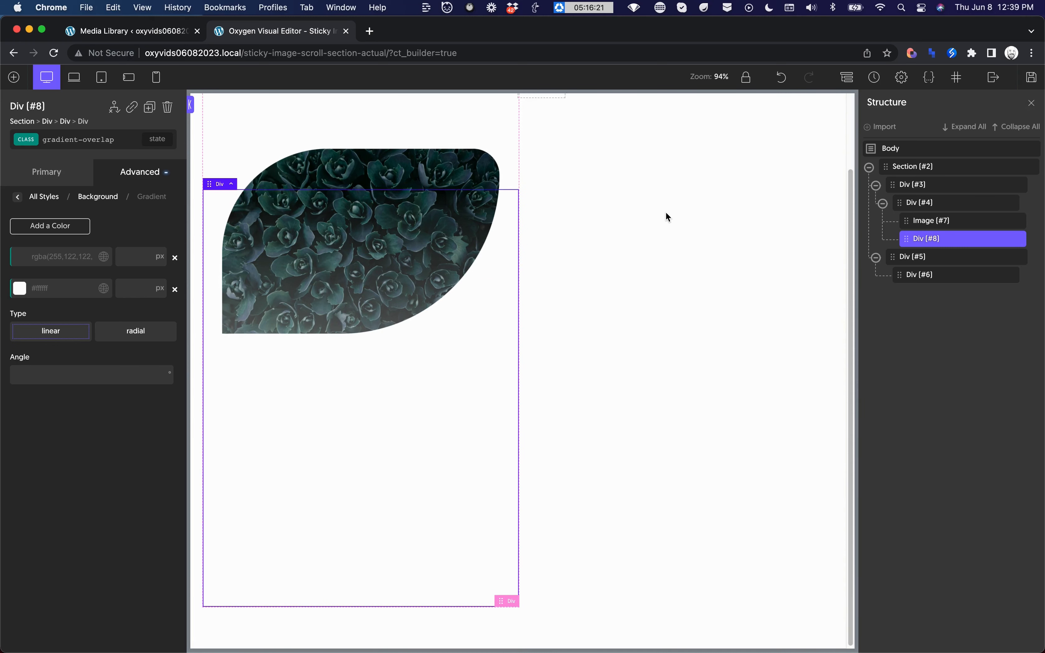
pyautogui.scroll(2, 667, 216)
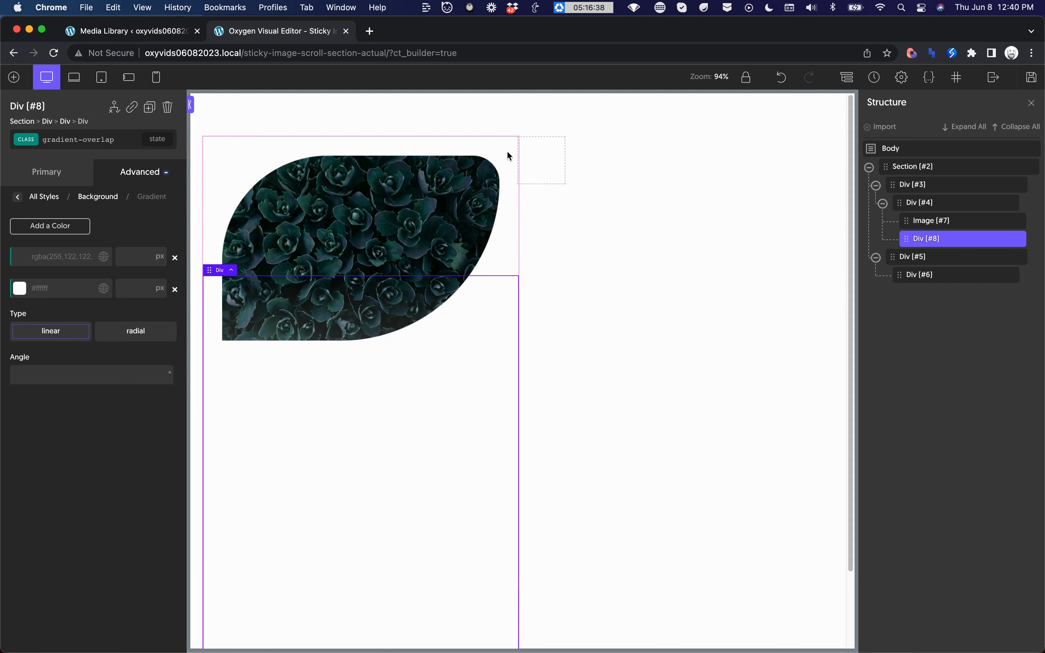
# Step: Set the height of Div #6, inside the second column, to 100vh and its width to 100%
pyautogui.click(536, 160)
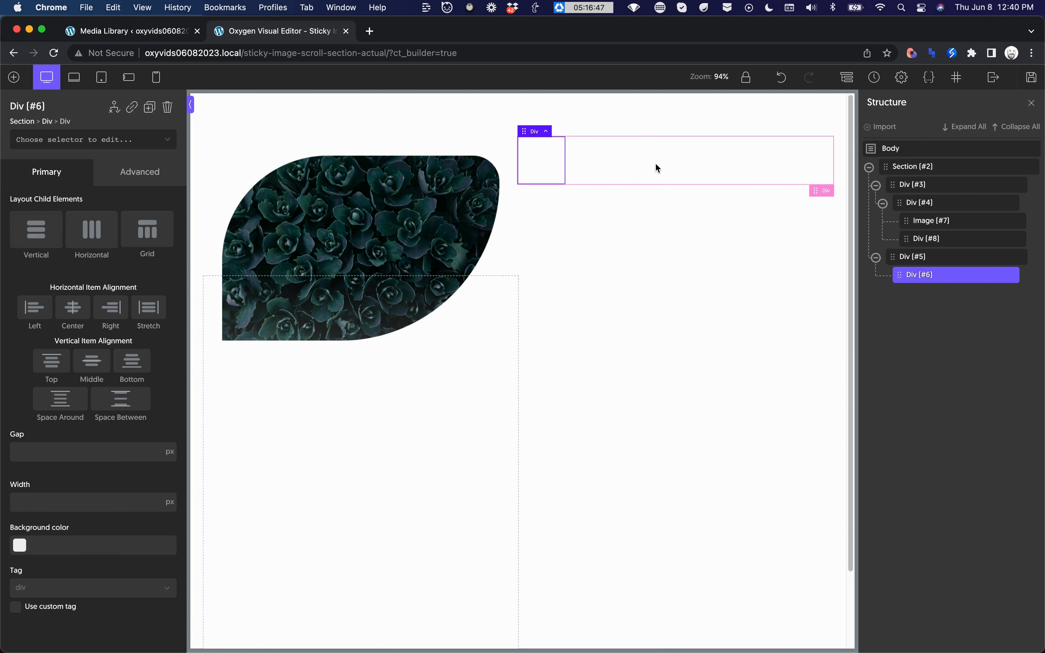
pyautogui.click(655, 166)
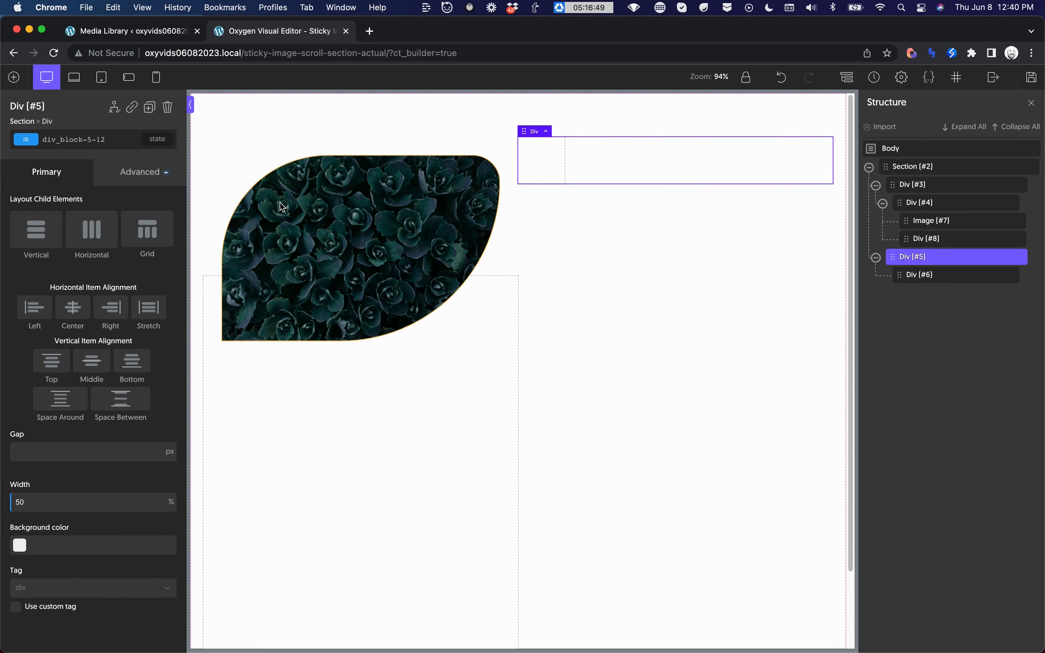
pyautogui.click(916, 275)
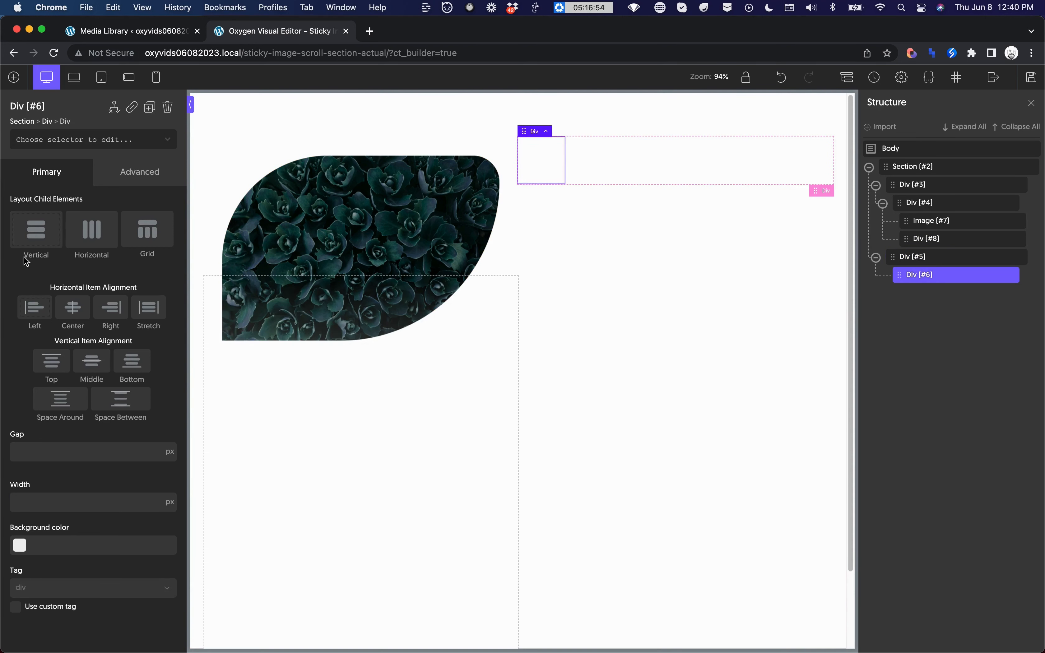
pyautogui.click(139, 184)
pyautogui.click(63, 240)
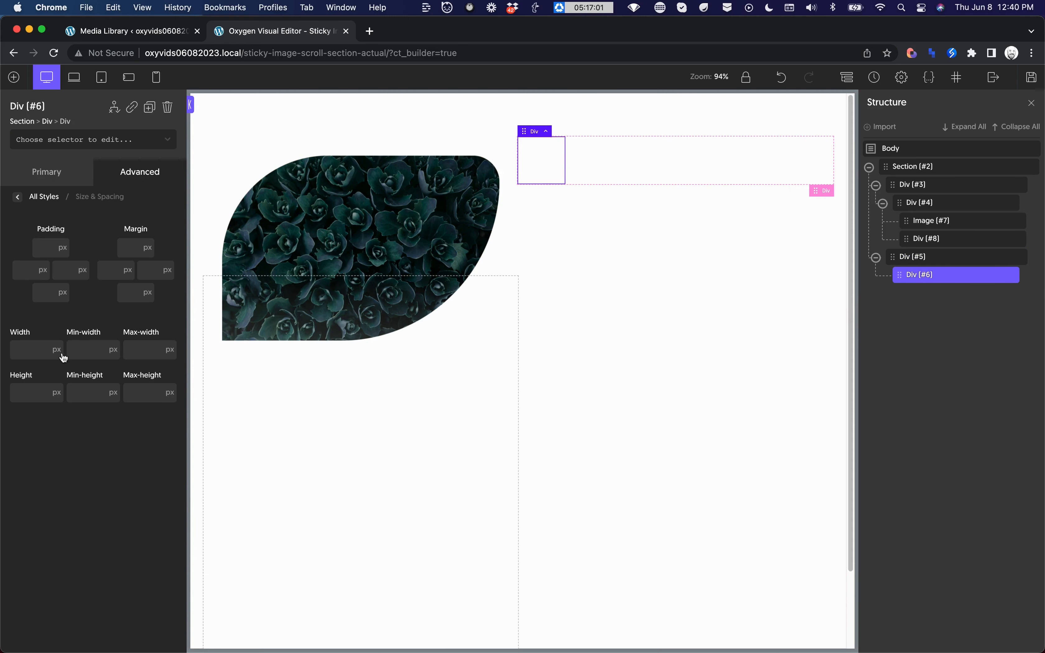
pyautogui.click(35, 391)
pyautogui.write('100vh')
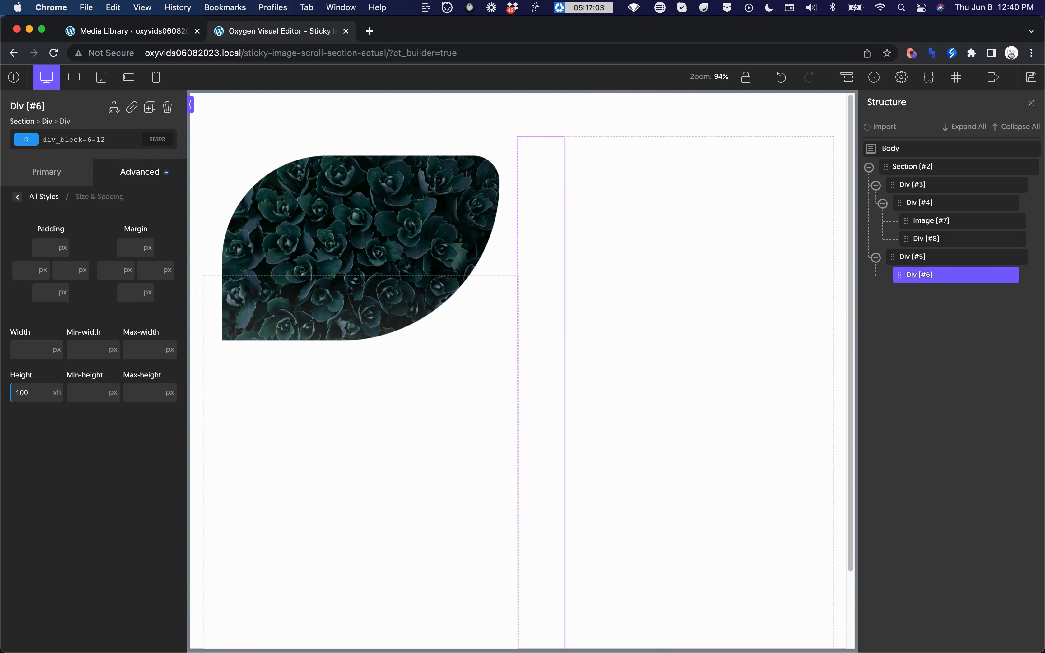
pyautogui.click(36, 348)
pyautogui.write('100%')
# Step: Lay out the children of Div #6 vertically and align them to the middle
pyautogui.click(39, 175)
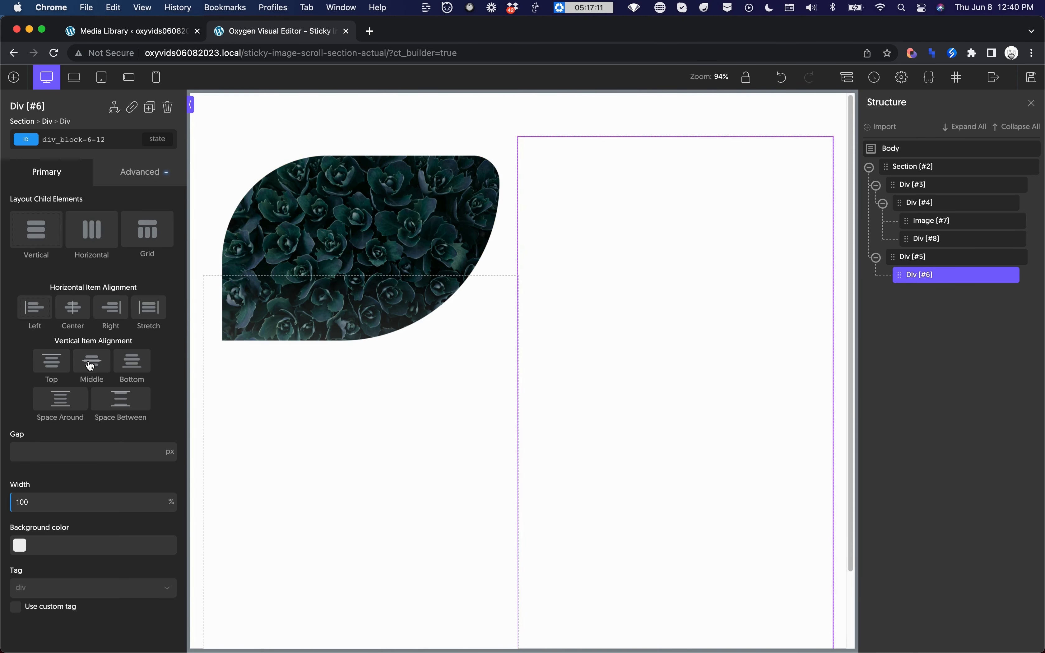
pyautogui.click(37, 232)
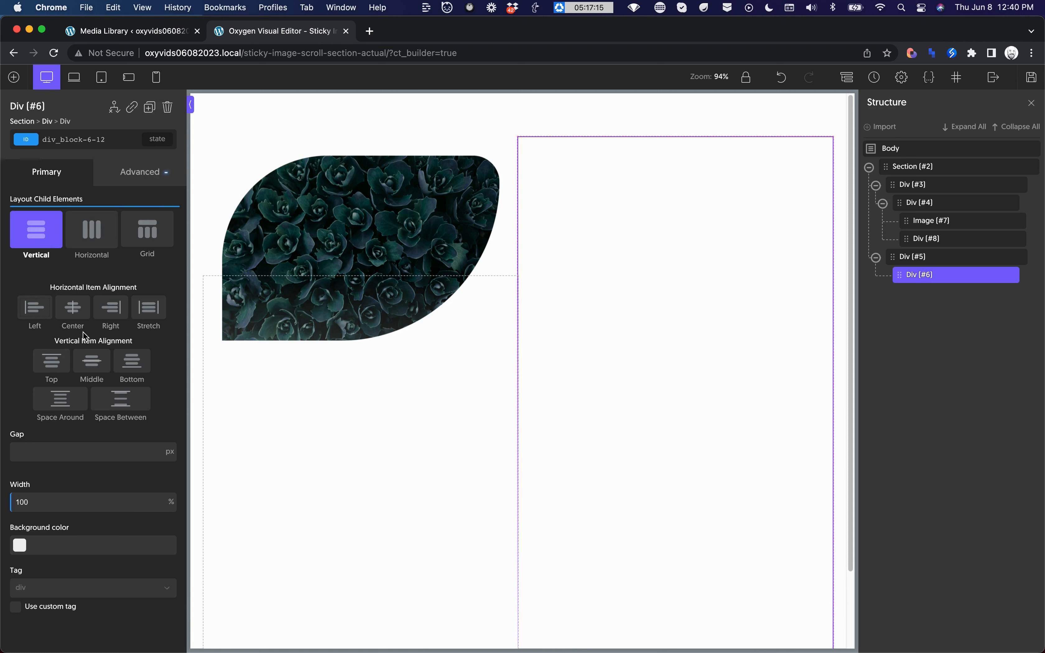
pyautogui.click(92, 362)
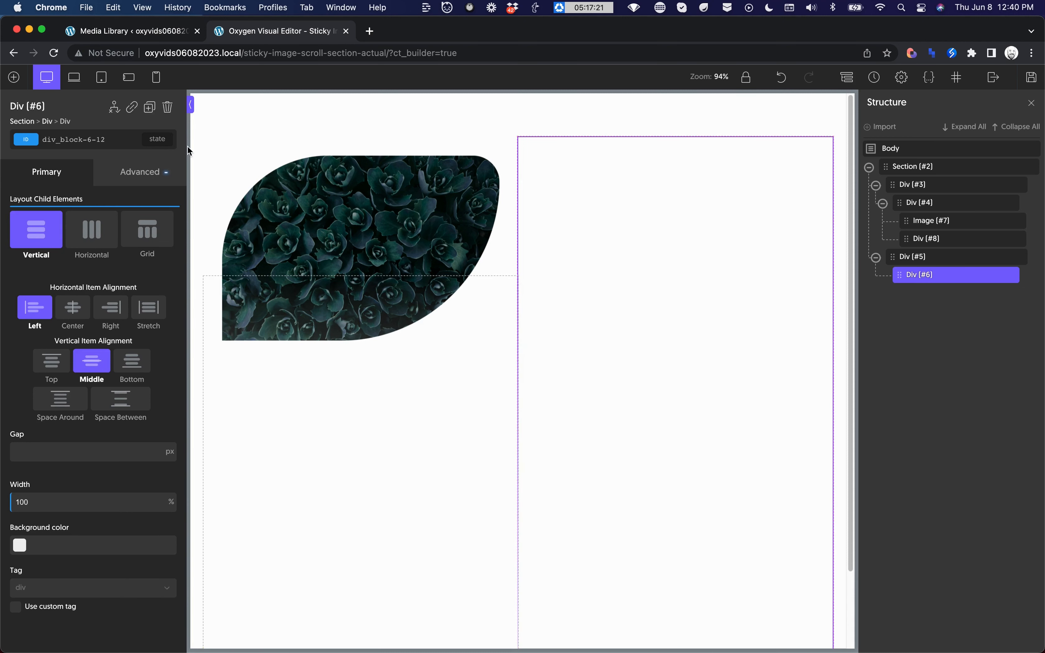
# Step: Set the padding of Div #6 to 32 px on all sides
pyautogui.click(115, 175)
pyautogui.click(51, 238)
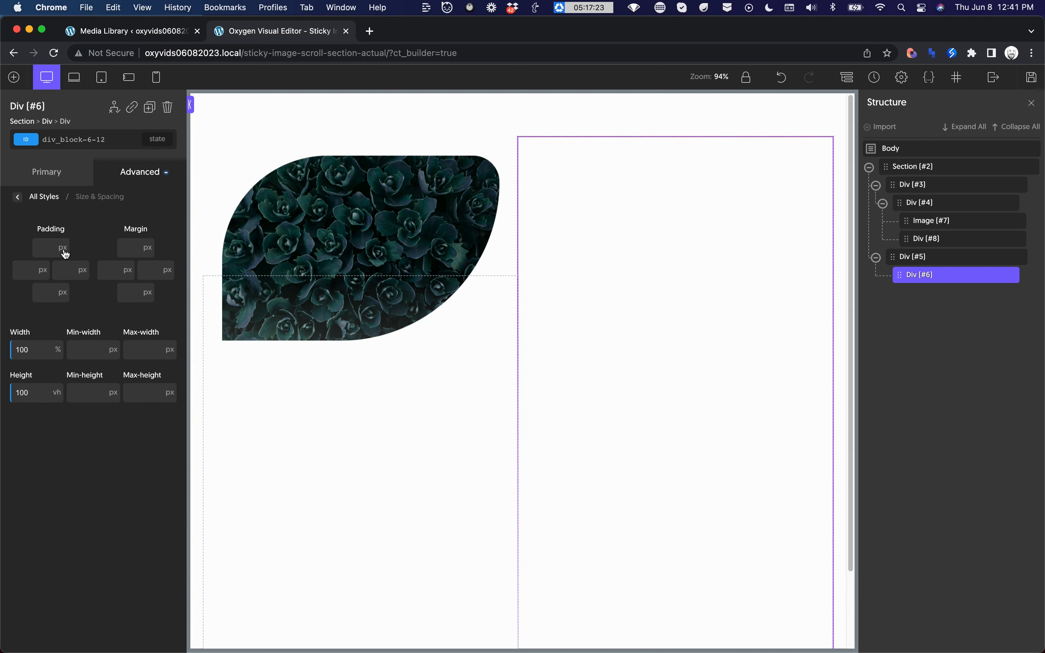
pyautogui.click(44, 247)
pyautogui.write('32')
pyautogui.click(48, 313)
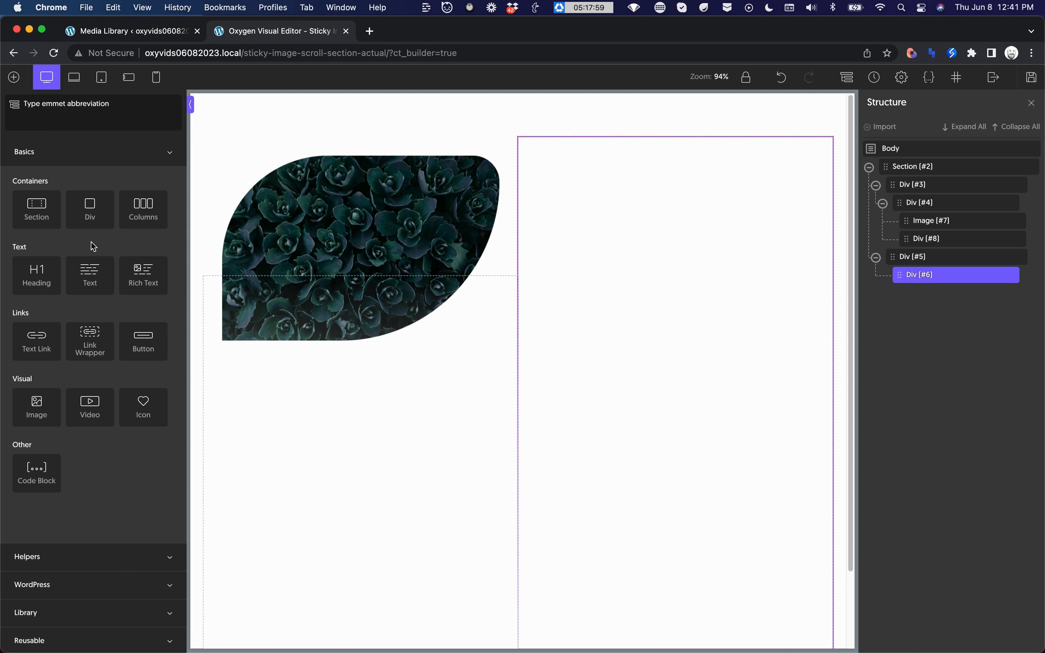
# Step: Add content to Div #6 with the emmet abbreviation text.overline+h2{Important Headline}+text+link-wrapper.button>text+icon
pyautogui.write('text.overline+h2{Important Headi')
pyautogui.write('ne}+text+')
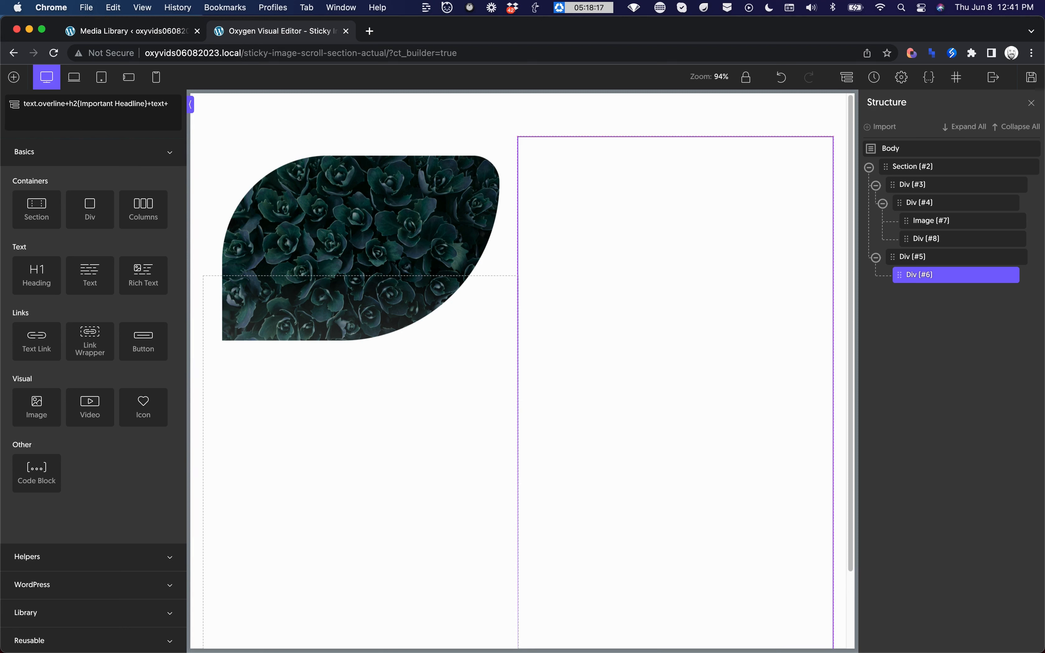
pyautogui.write('link-wrapper')
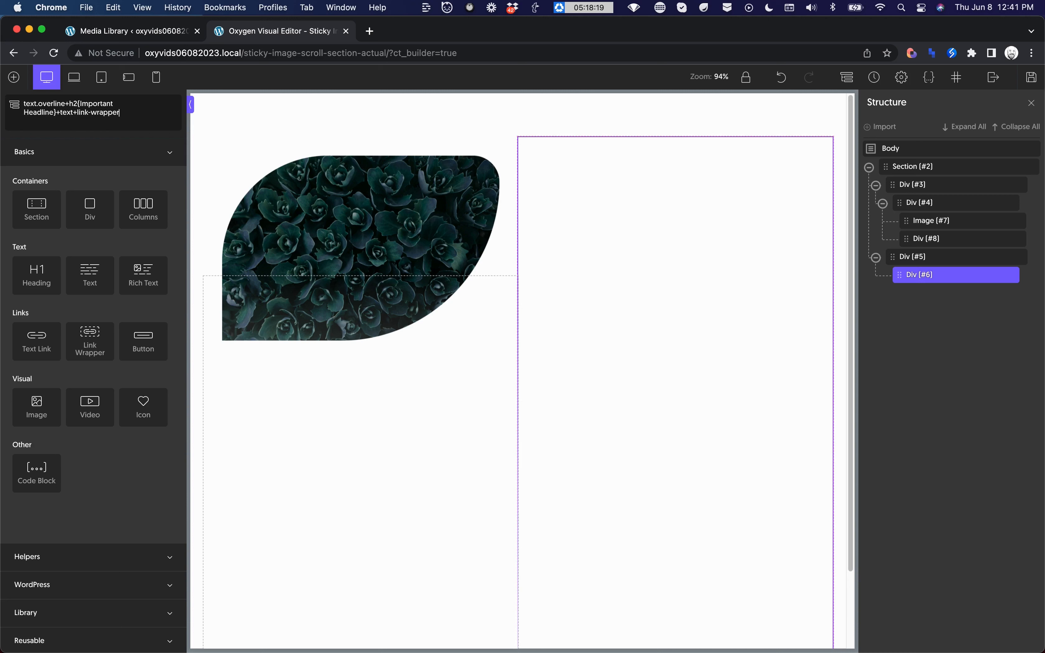
pyautogui.write('>text+icon')
pyautogui.write('.button')
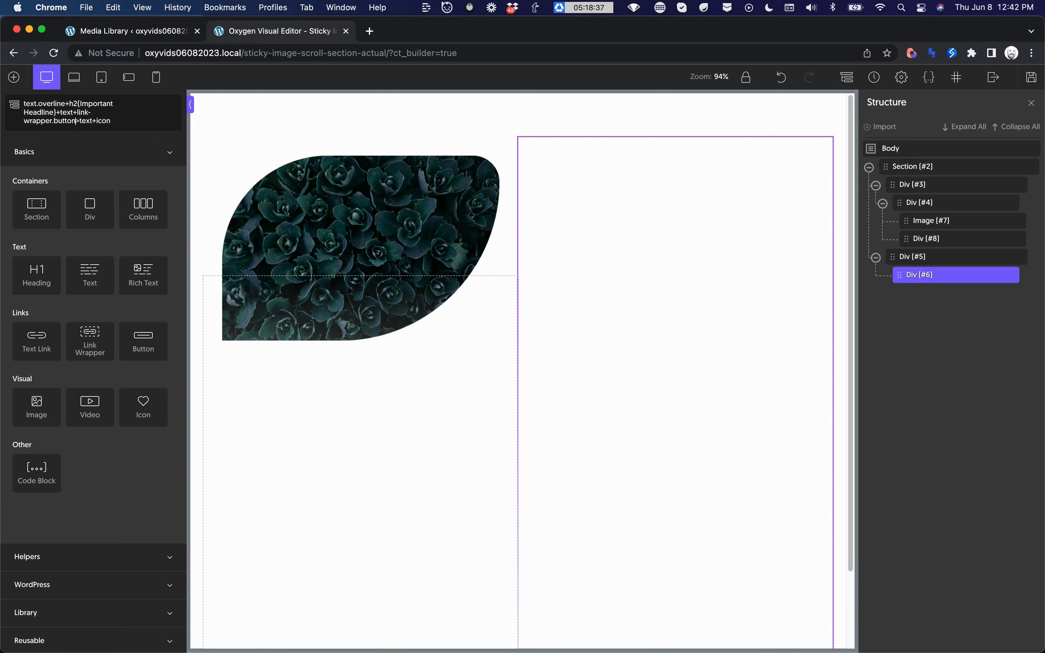
pyautogui.press('Return')
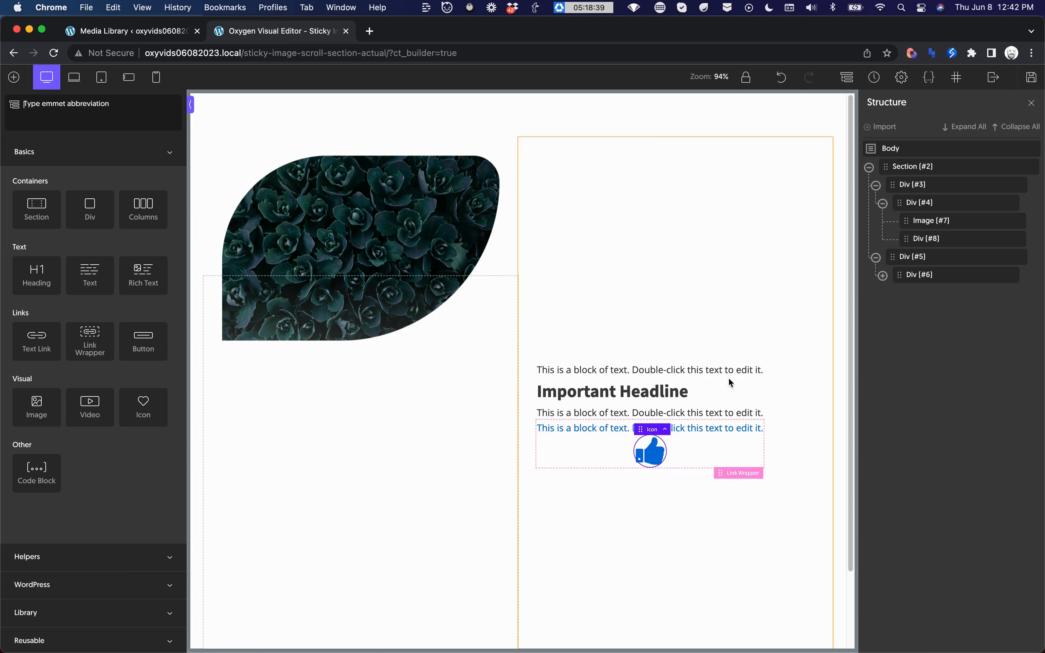
# Step: Style the overline class of the first text block with colour #666666, a 14 px font size and uppercase letters
pyautogui.click(670, 369)
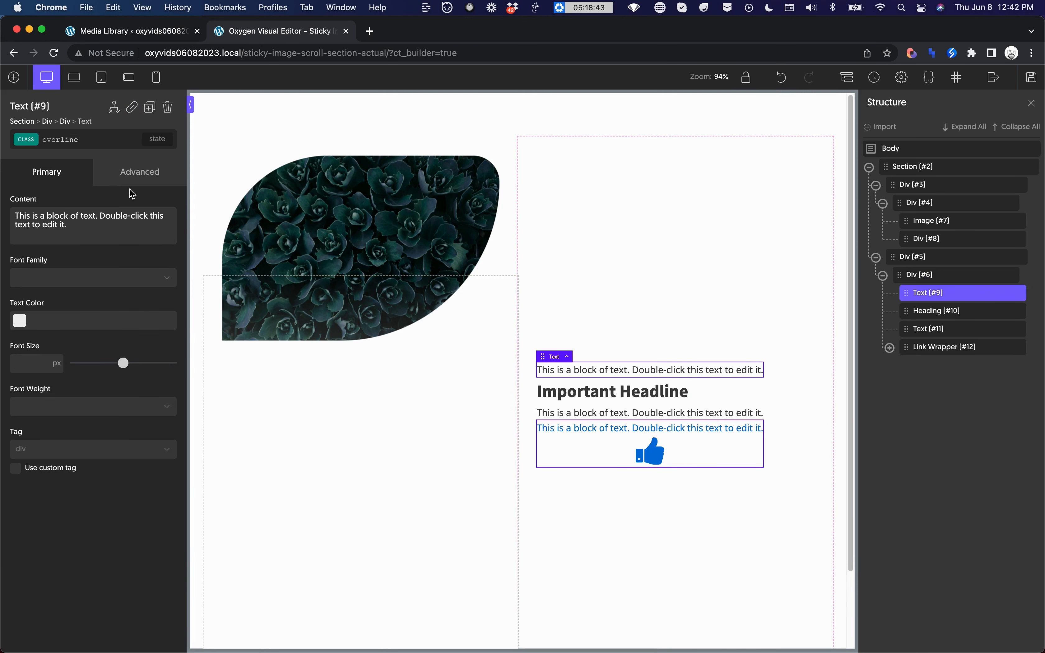
pyautogui.click(19, 320)
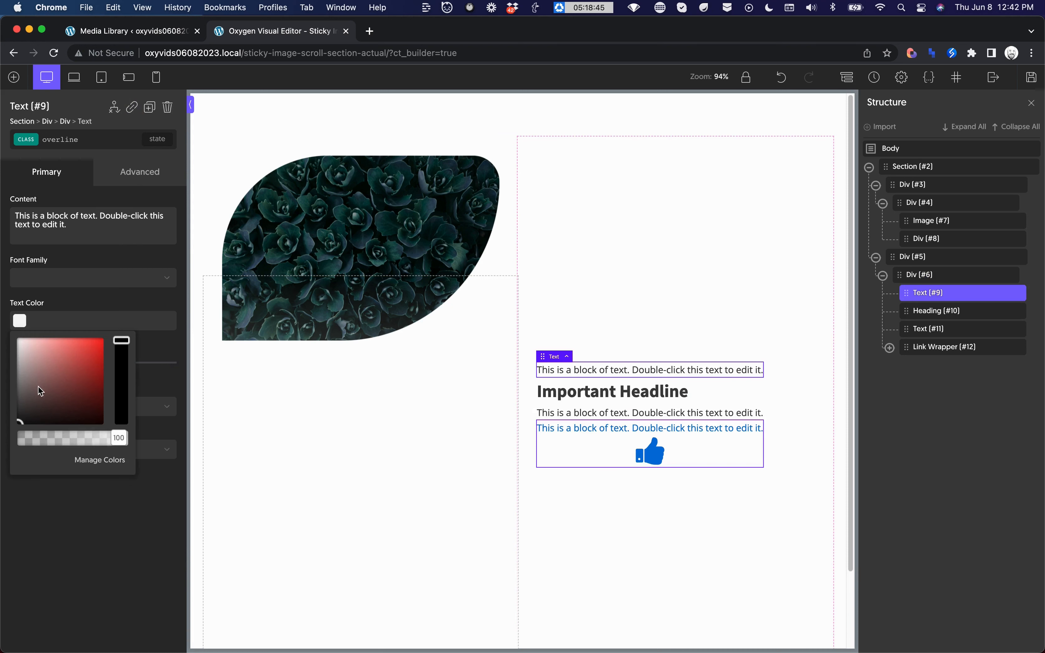
pyautogui.moveTo(37, 391); pyautogui.dragTo(3, 390)
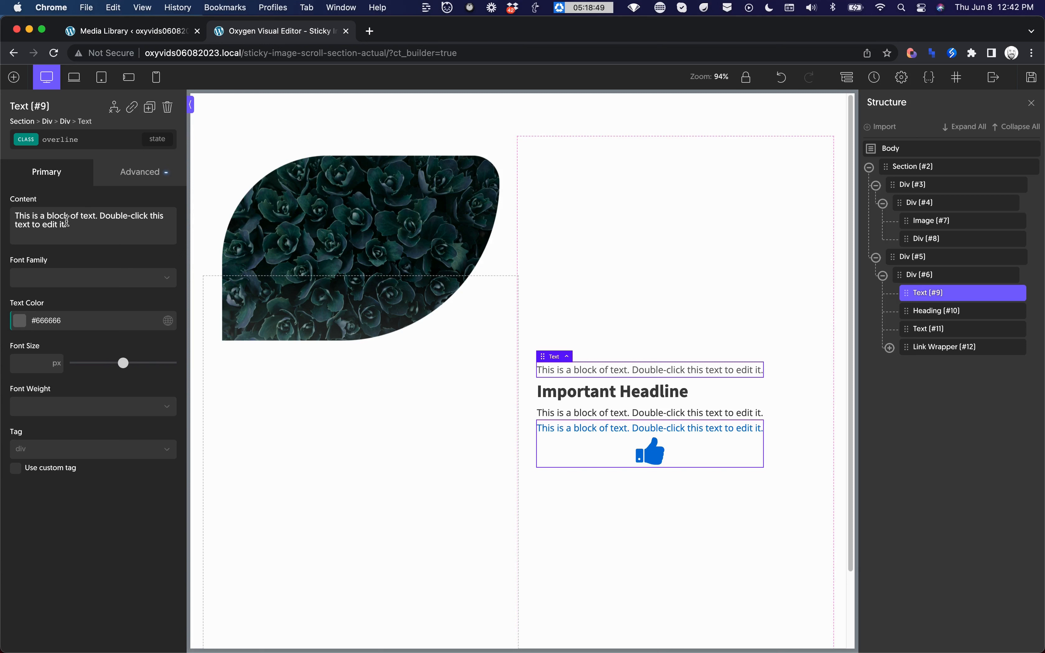
pyautogui.click(132, 171)
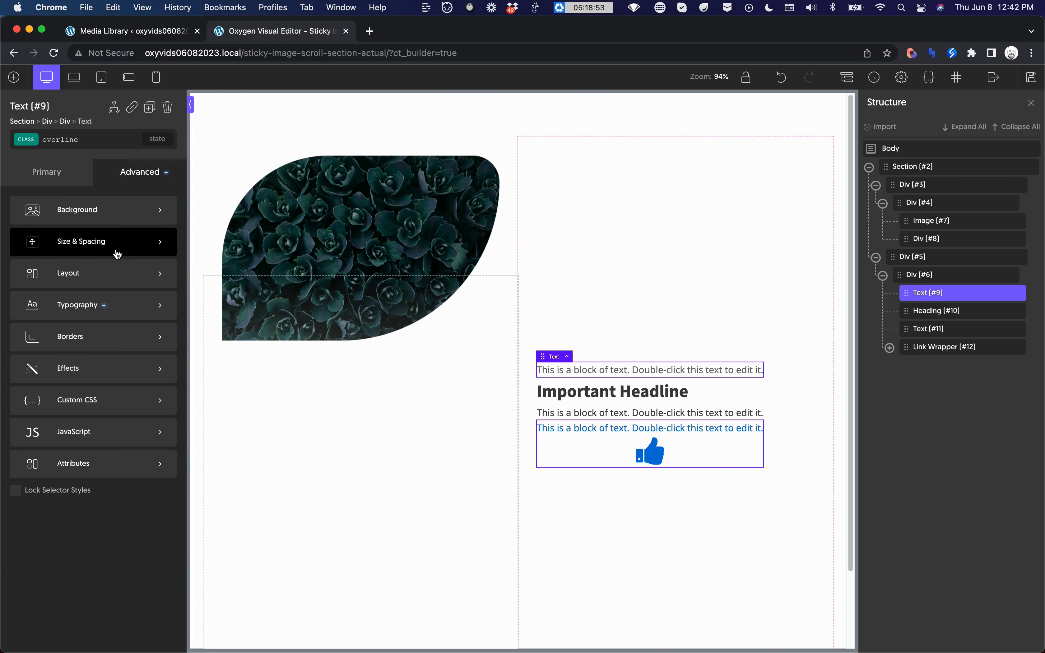
pyautogui.click(99, 314)
pyautogui.click(133, 242)
pyautogui.write('14')
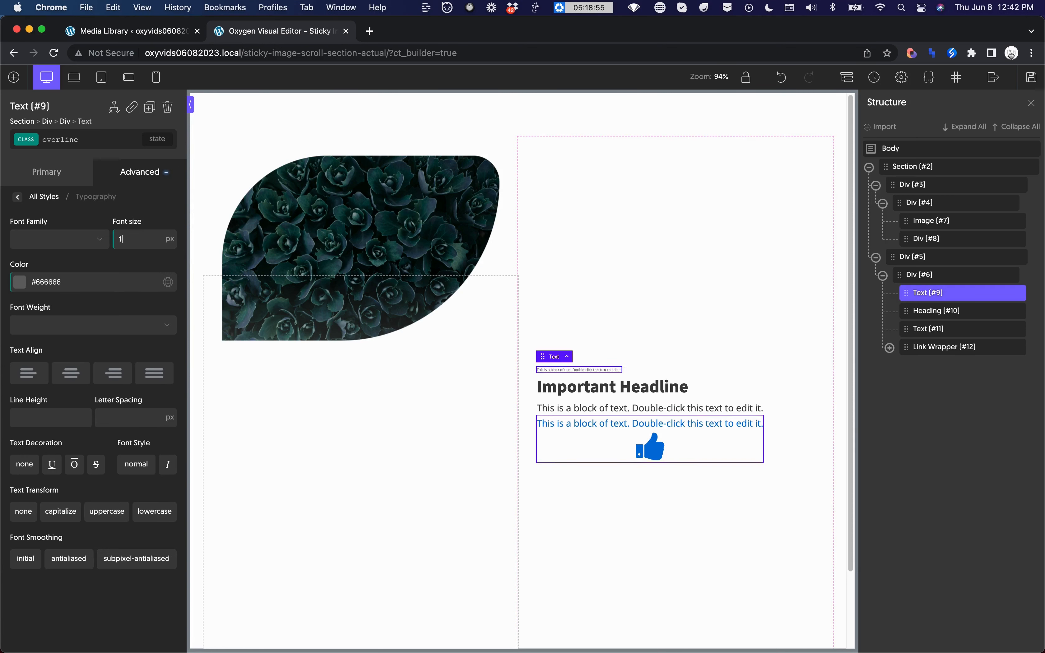
pyautogui.click(116, 516)
# Step: Replace the content of the text block above the heading with "overline text"
pyautogui.doubleClick(633, 369)
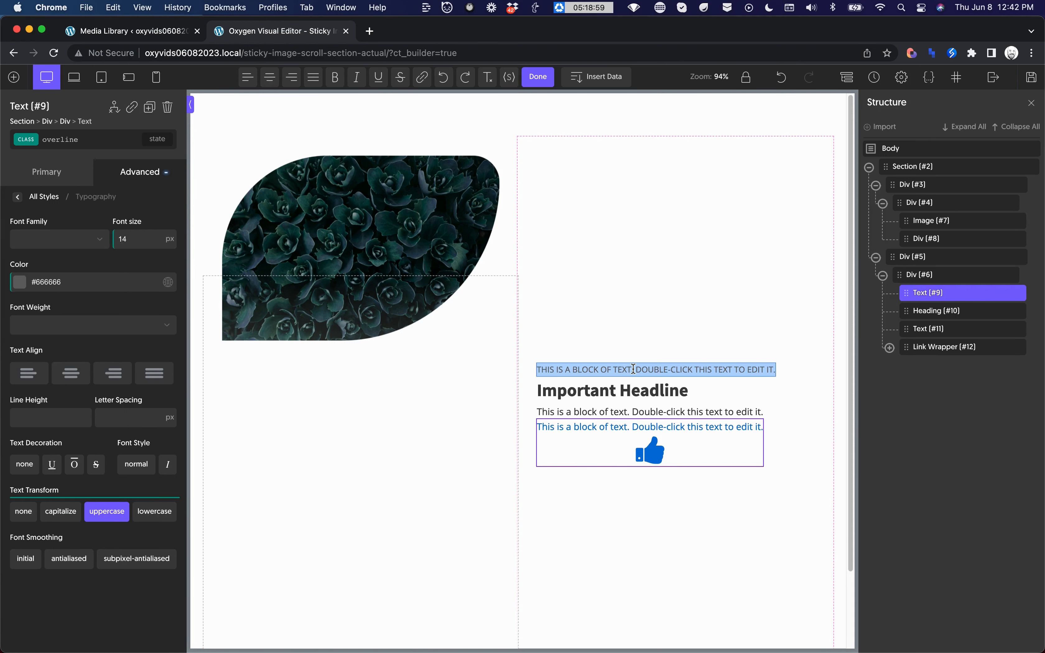
pyautogui.write('overline text')
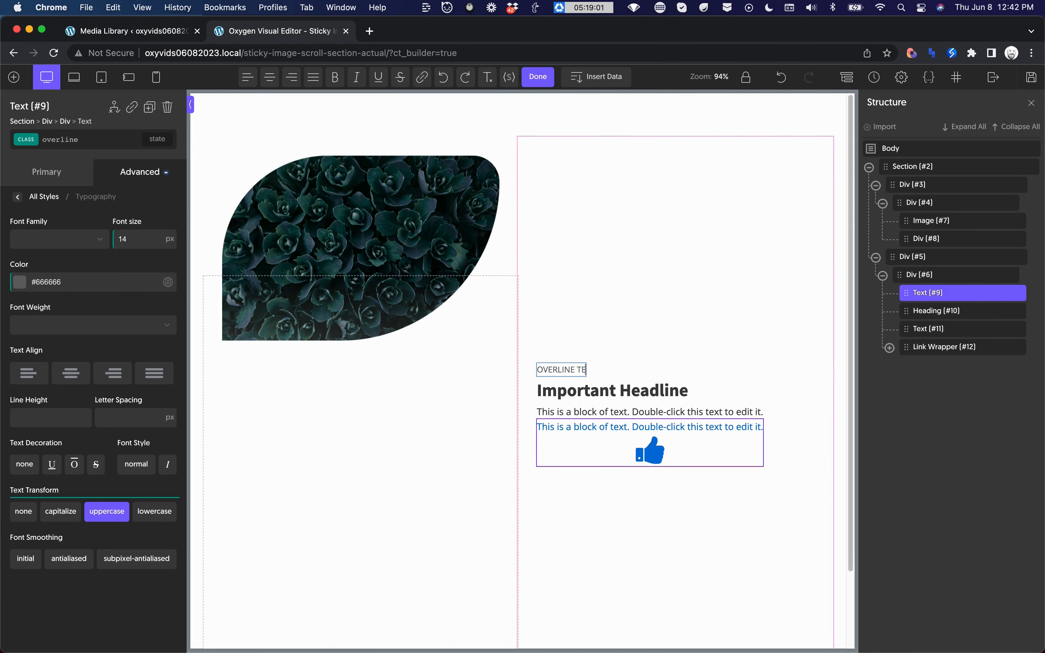
# Step: Set the line height of the "Important Headline" heading to 1.2
pyautogui.click(613, 390)
pyautogui.click(130, 172)
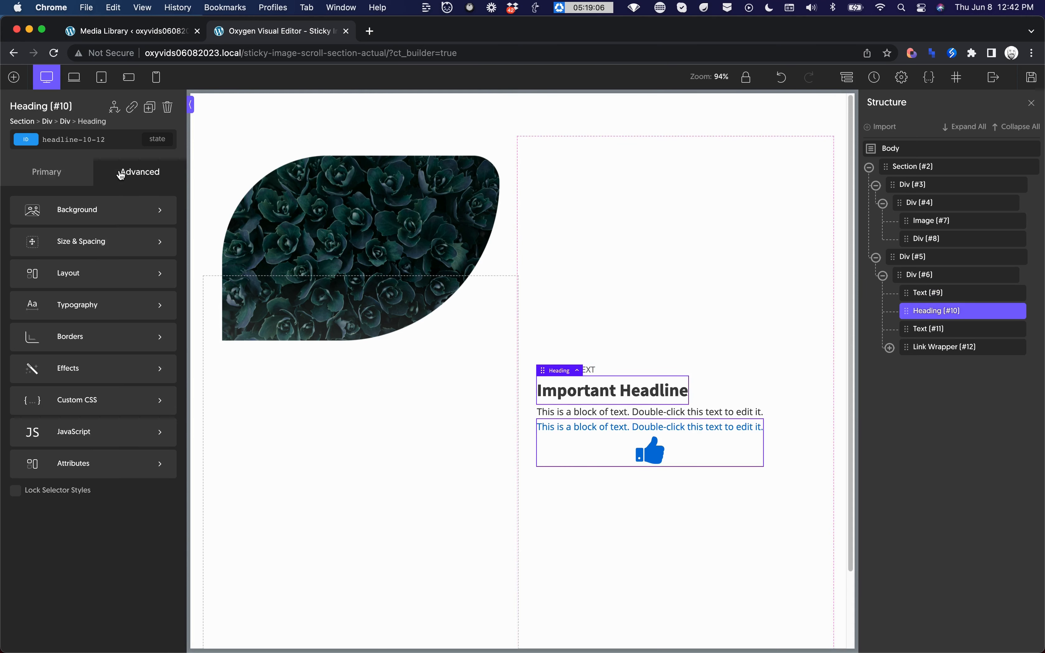
pyautogui.click(104, 305)
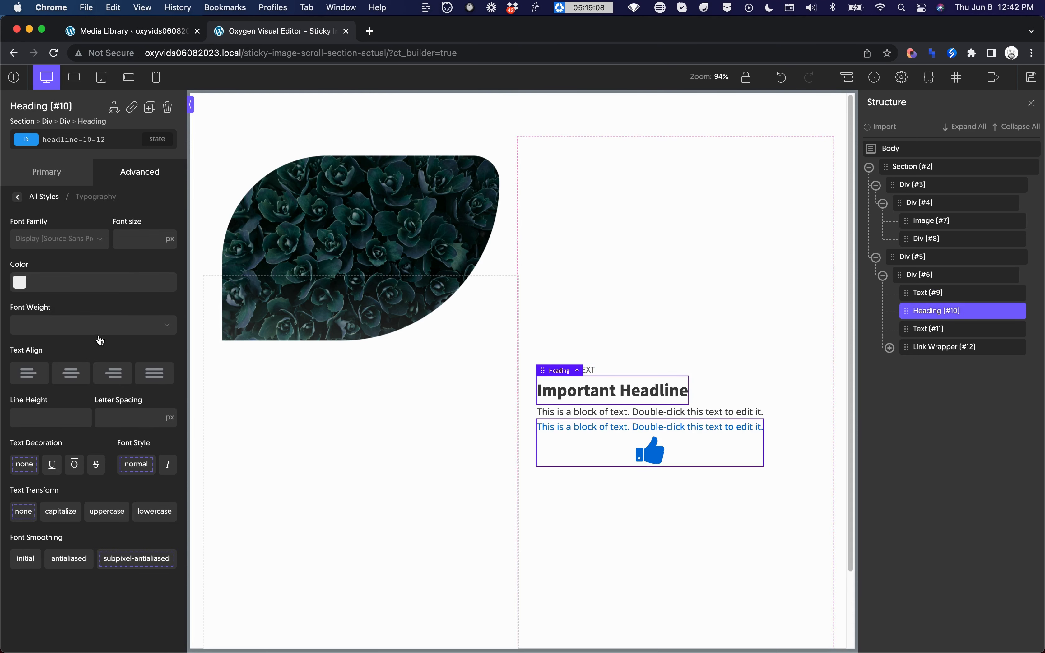
pyautogui.click(61, 417)
pyautogui.write('1.')
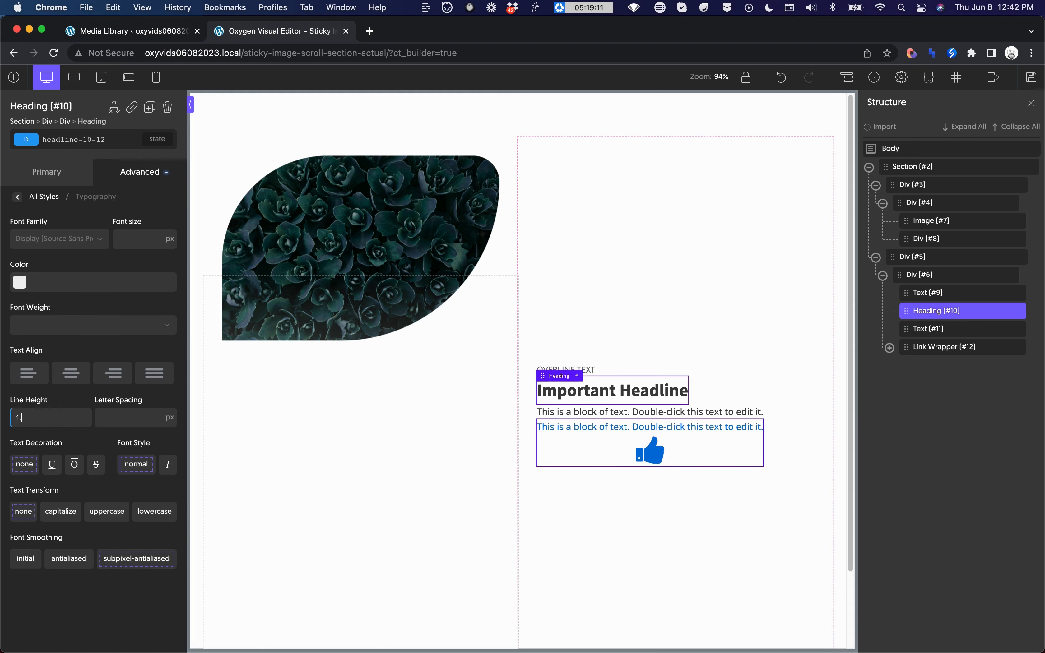
pyautogui.write('2')
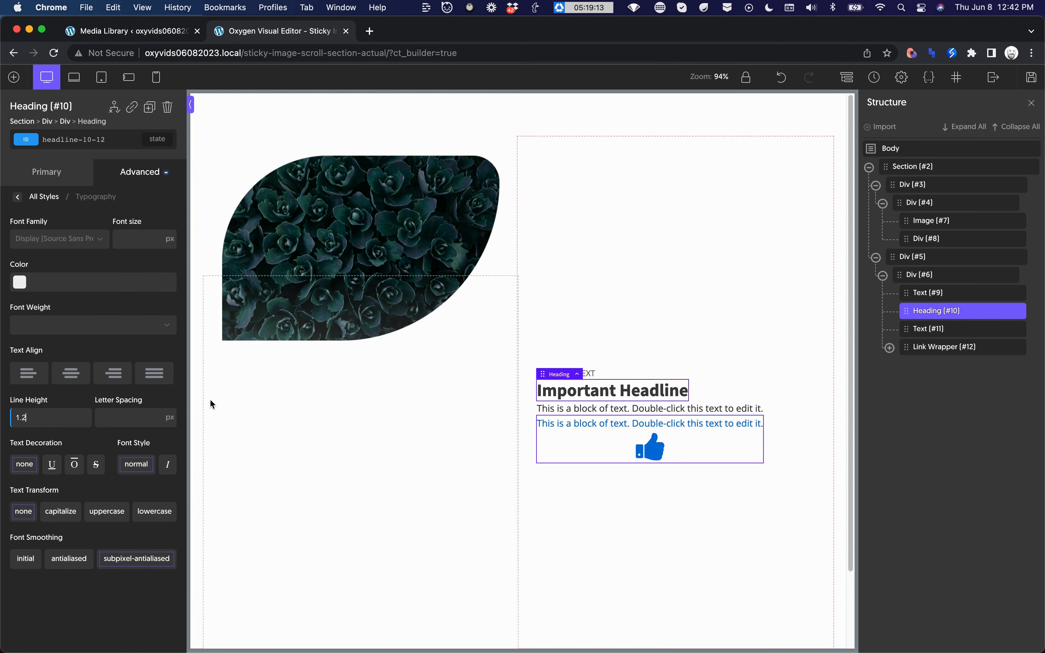
# Step: Replace the text block below the heading with lorem ipsum placeholder text and cut everything after "pellentesque pellentesque ex", ending with a period
pyautogui.doubleClick(599, 409)
pyautogui.write('lipsum')
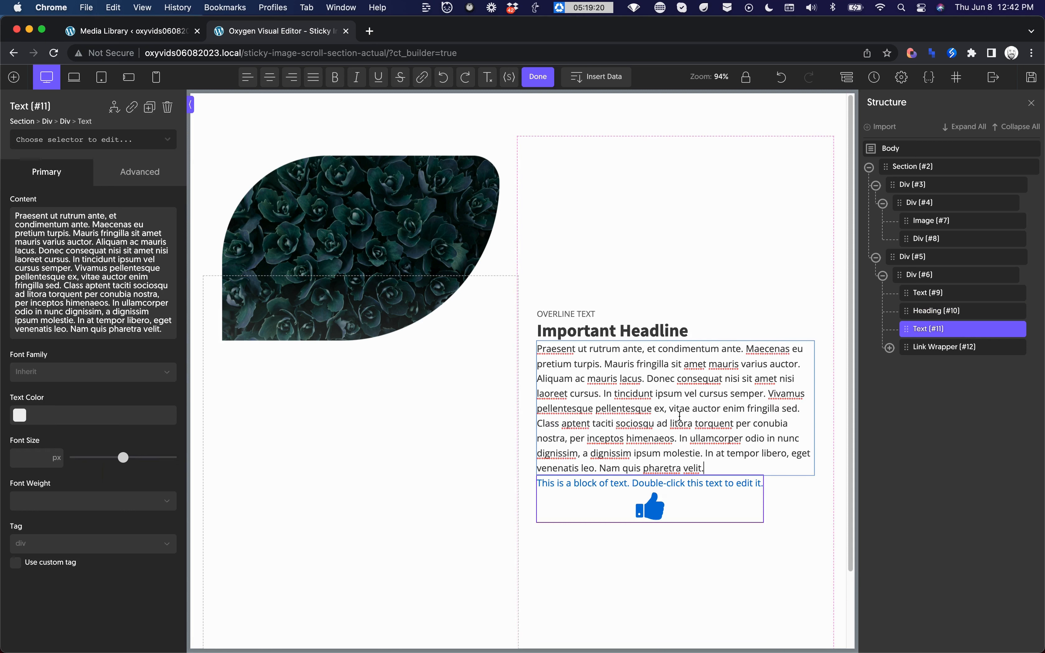
pyautogui.moveTo(666, 408); pyautogui.dragTo(717, 469)
pyautogui.press('BackSpace')
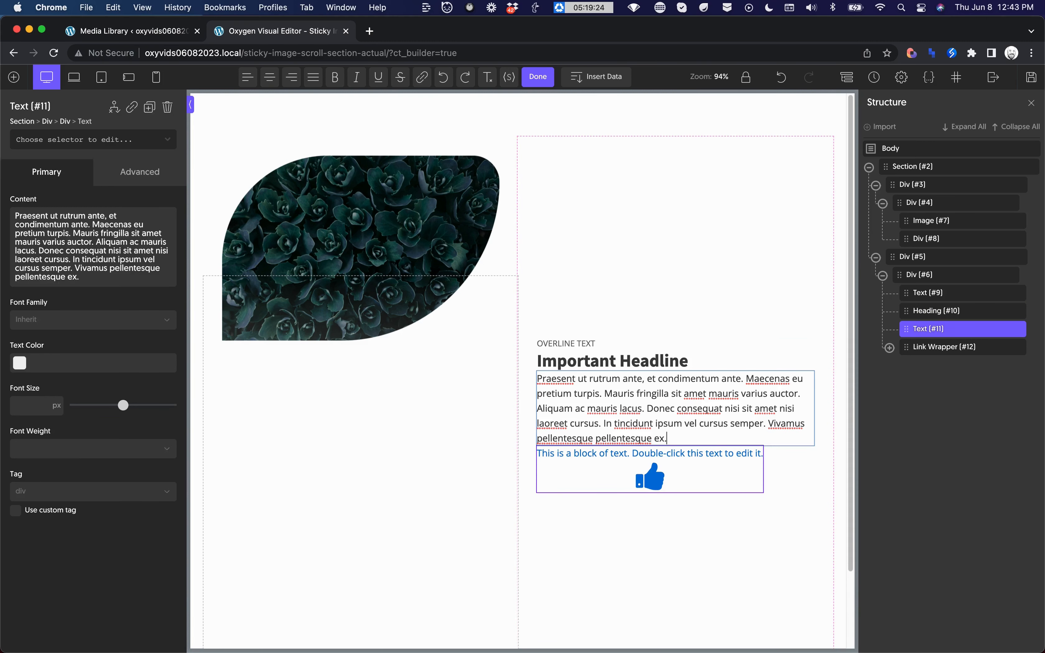
# Step: Set the button class padding of the link wrapper to 8 px top and bottom and 32 px left and right
pyautogui.click(721, 473)
pyautogui.click(148, 181)
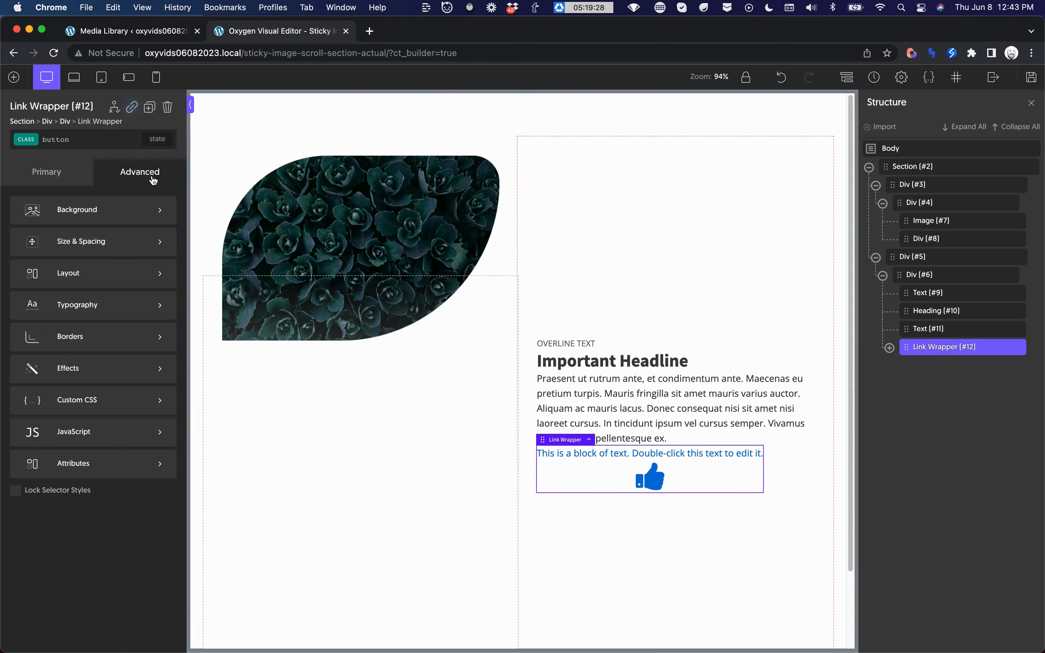
pyautogui.click(121, 242)
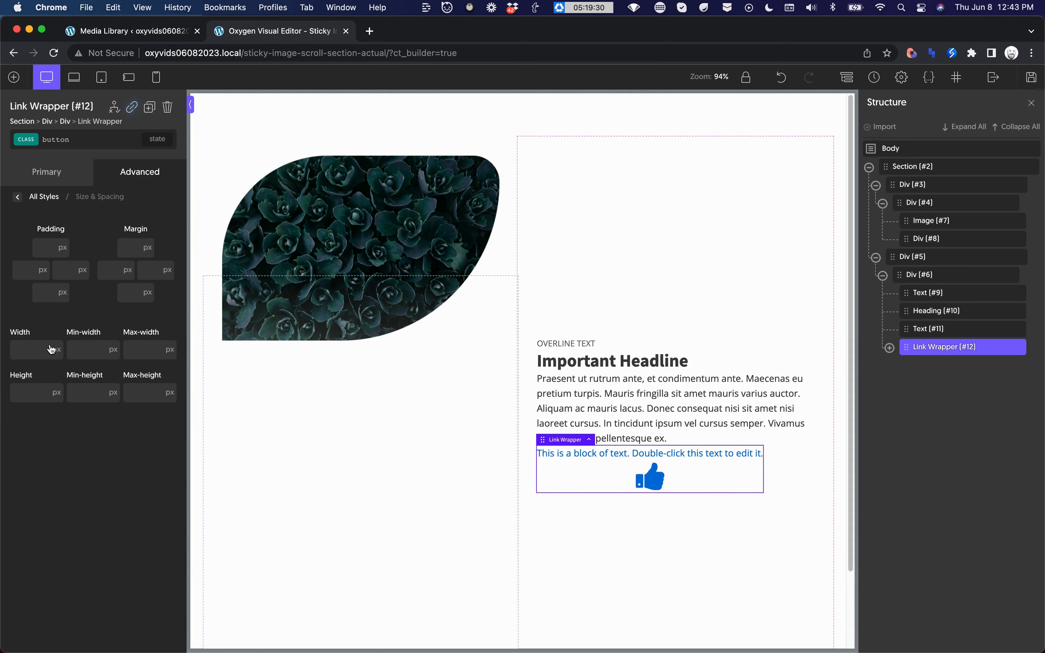
pyautogui.click(52, 249)
pyautogui.write('8')
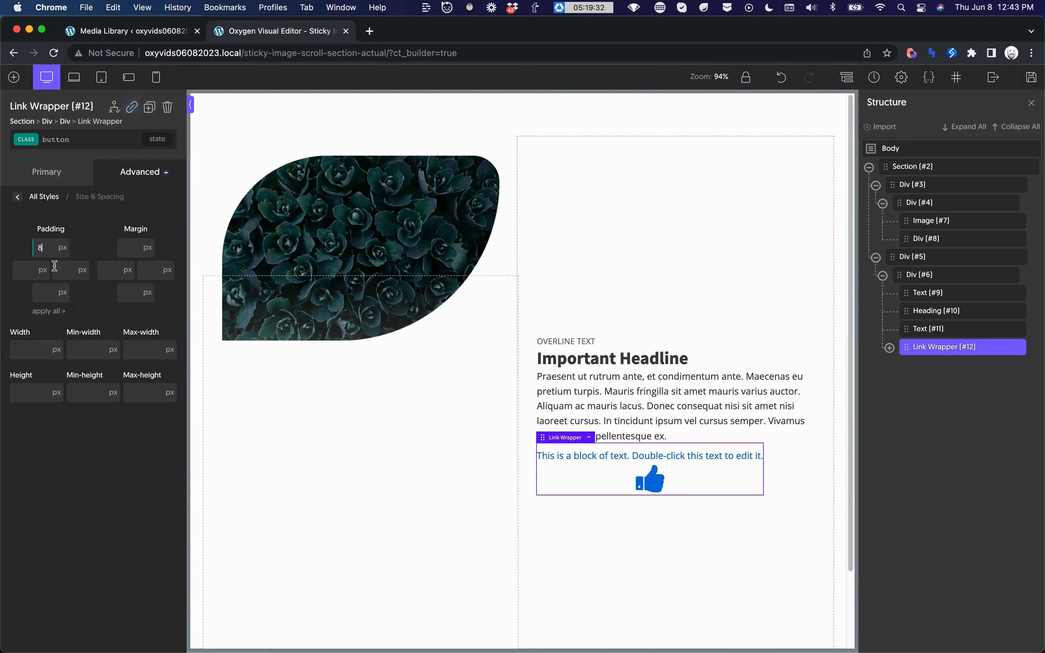
pyautogui.click(53, 290)
pyautogui.write('8')
pyautogui.click(30, 270)
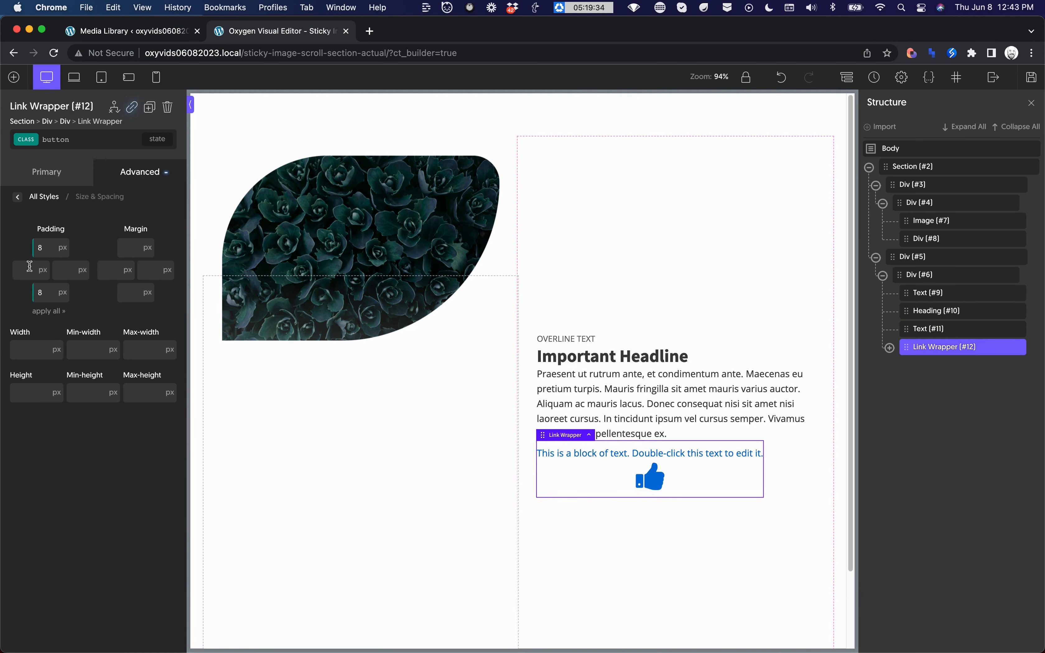
pyautogui.write('32')
pyautogui.click(62, 270)
pyautogui.write('32')
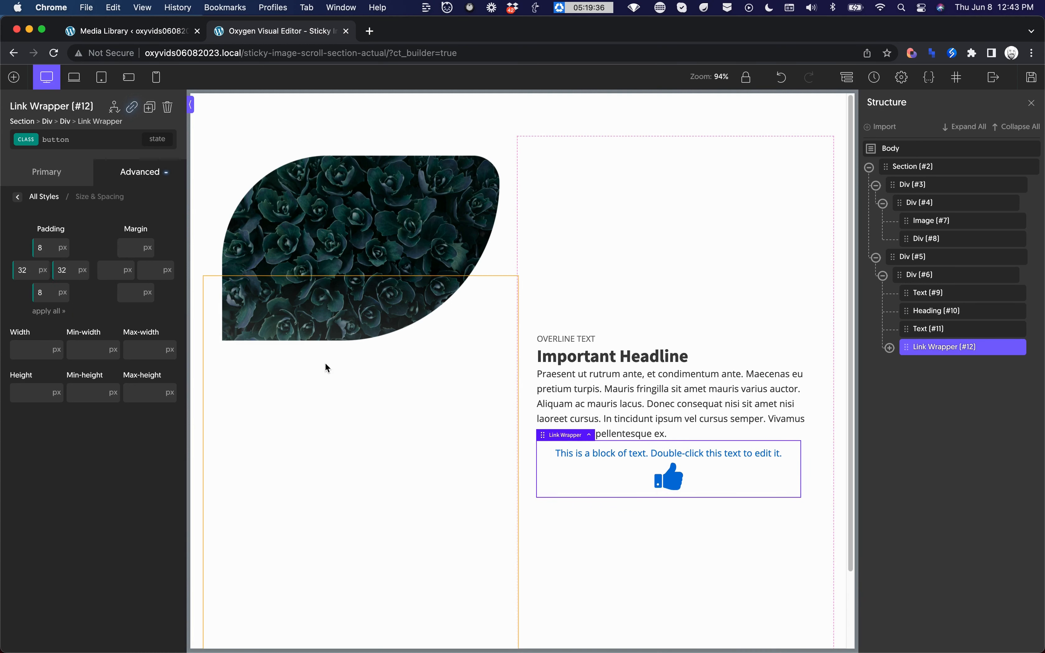
# Step: Give the link wrapper's button class a black #000000 background colour
pyautogui.click(138, 172)
pyautogui.click(99, 206)
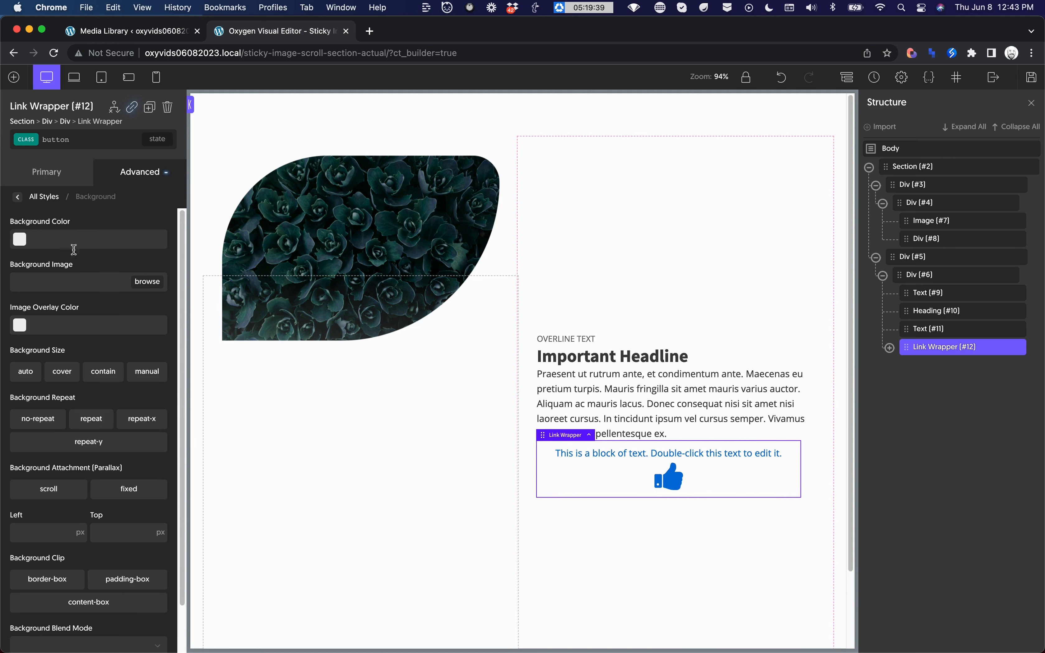
pyautogui.click(15, 240)
pyautogui.click(11, 363)
pyautogui.click(88, 228)
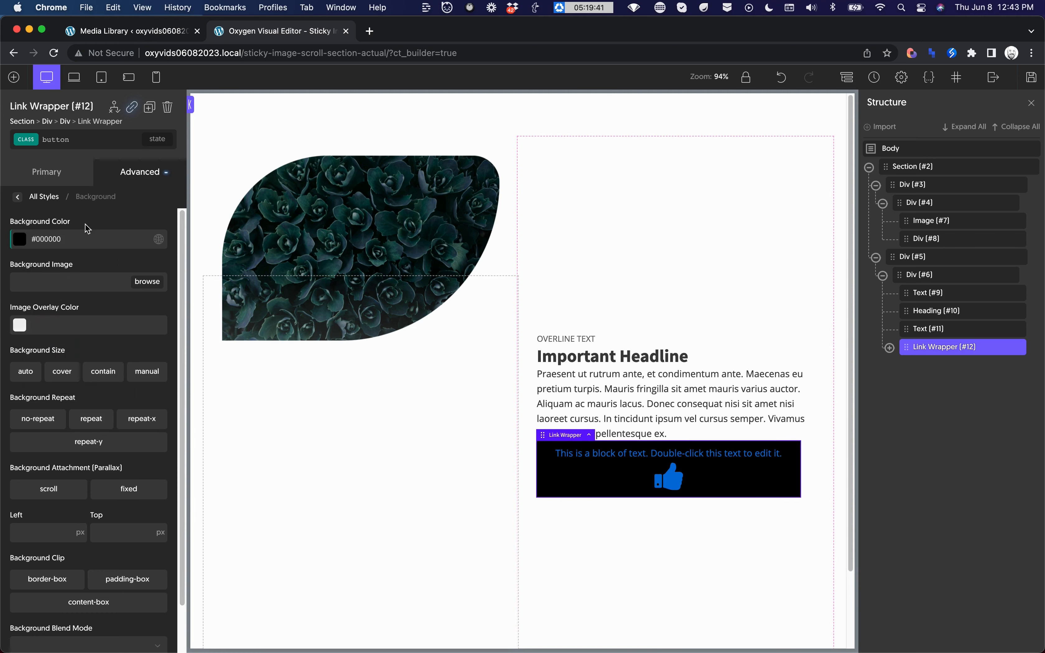
# Step: Set the text colour of the link wrapper's button class to white #ffffff
pyautogui.click(133, 179)
pyautogui.click(107, 297)
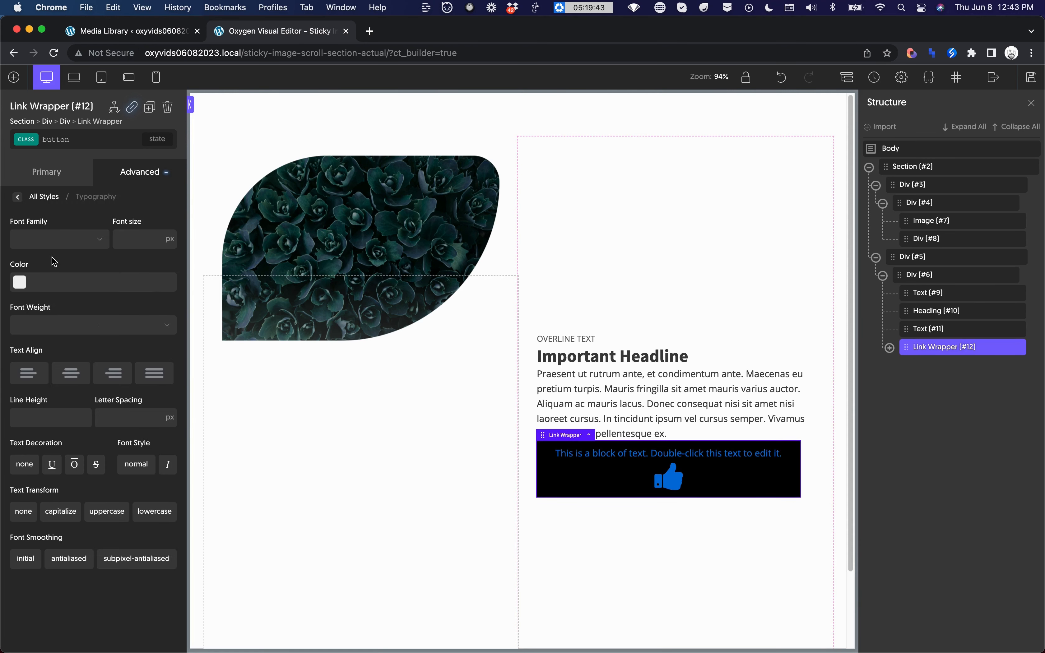
pyautogui.click(18, 285)
pyautogui.moveTo(43, 332); pyautogui.dragTo(1, 276)
pyautogui.click(1, 268)
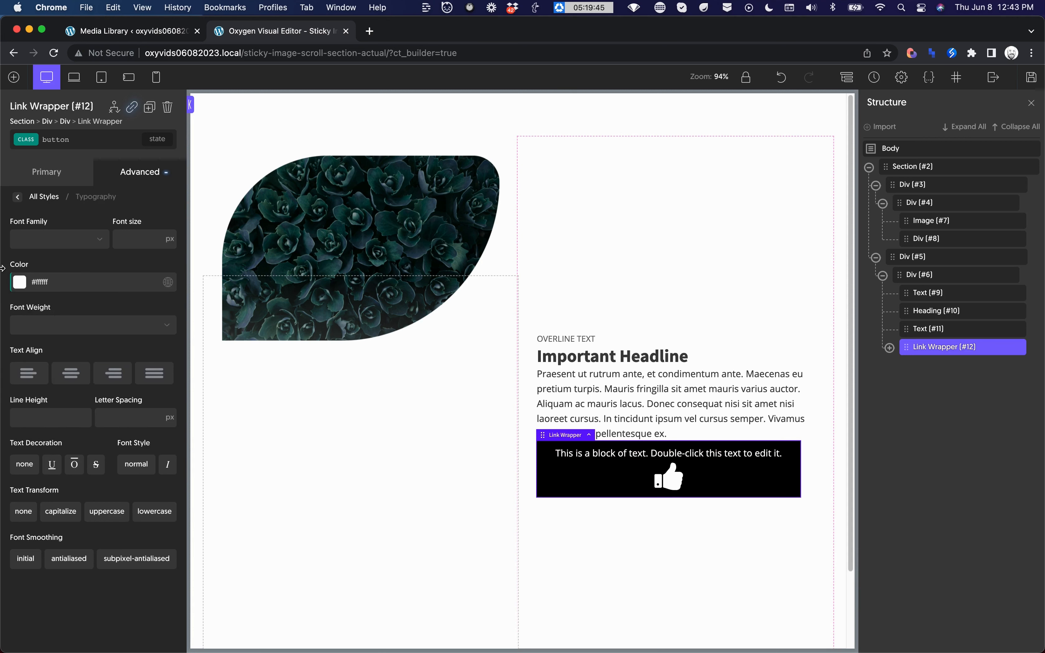
# Step: Change the button's icon to the Font Awesome chevron-circle-right and reduce its size to 19 px
pyautogui.click(673, 482)
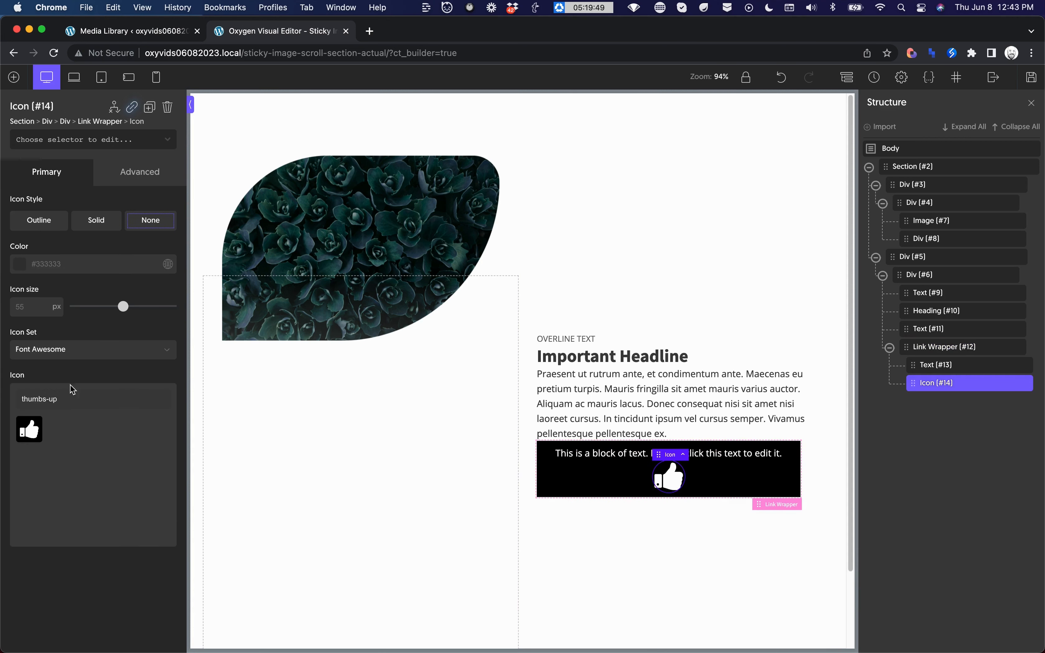
pyautogui.tripleClick(64, 399)
pyautogui.write('chev')
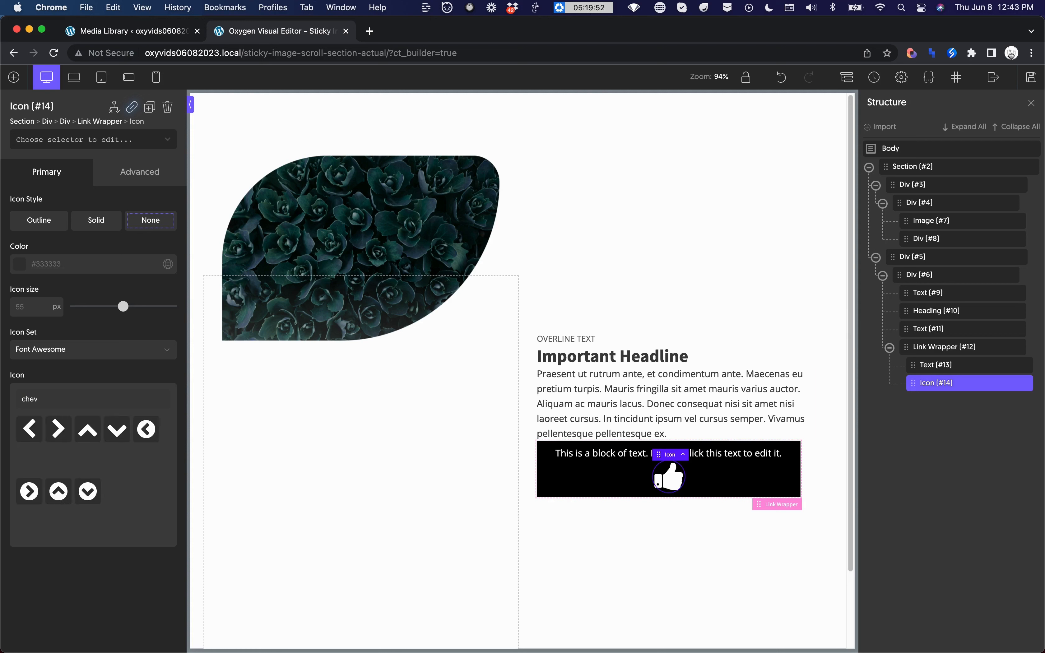
pyautogui.click(28, 503)
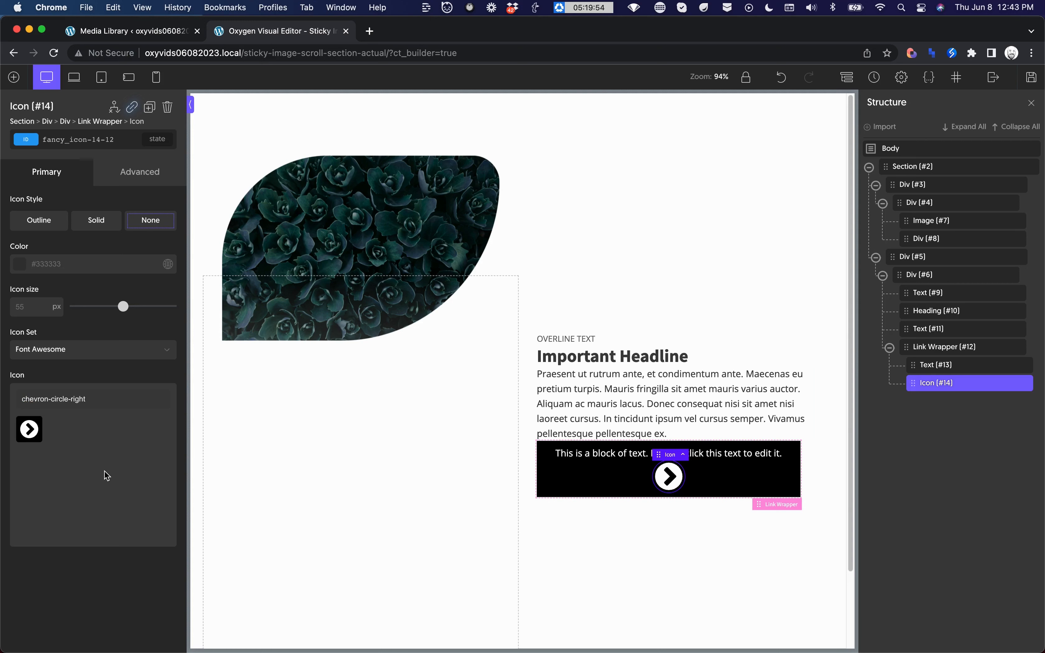
pyautogui.moveTo(125, 309); pyautogui.dragTo(84, 307)
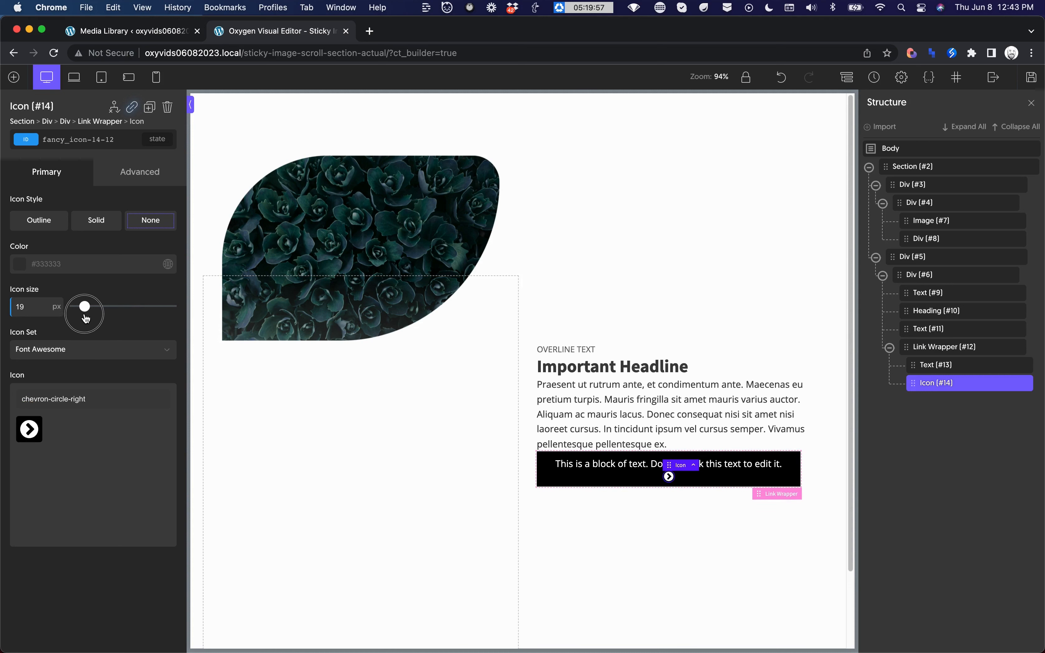
# Step: Replace the text inside the button with "Learn More"
pyautogui.click(591, 463)
pyautogui.doubleClick(590, 461)
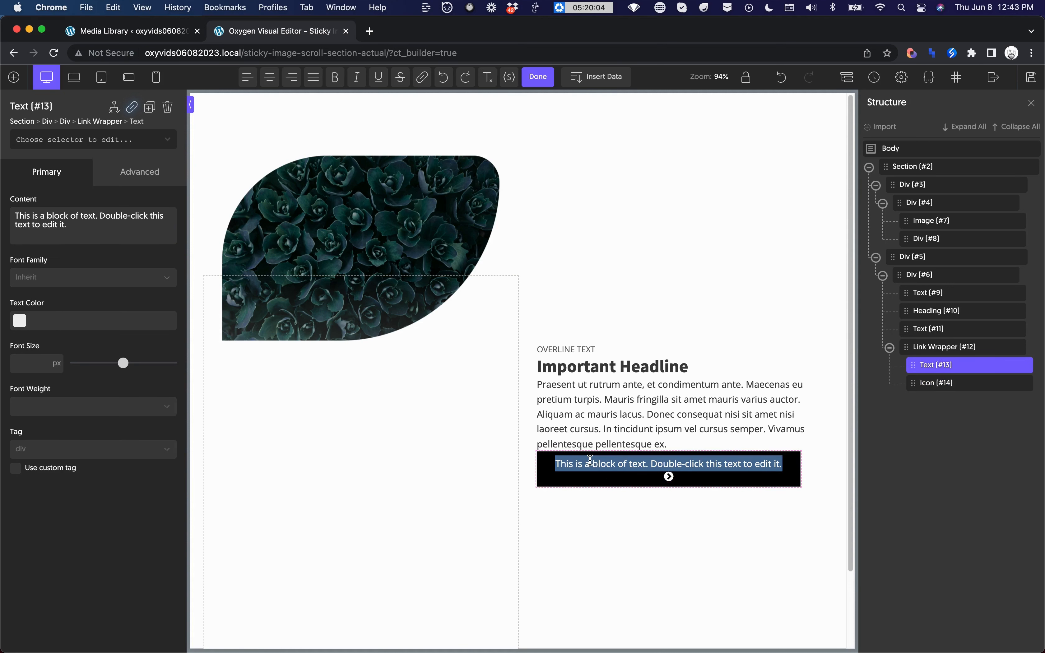
pyautogui.write('Learn More')
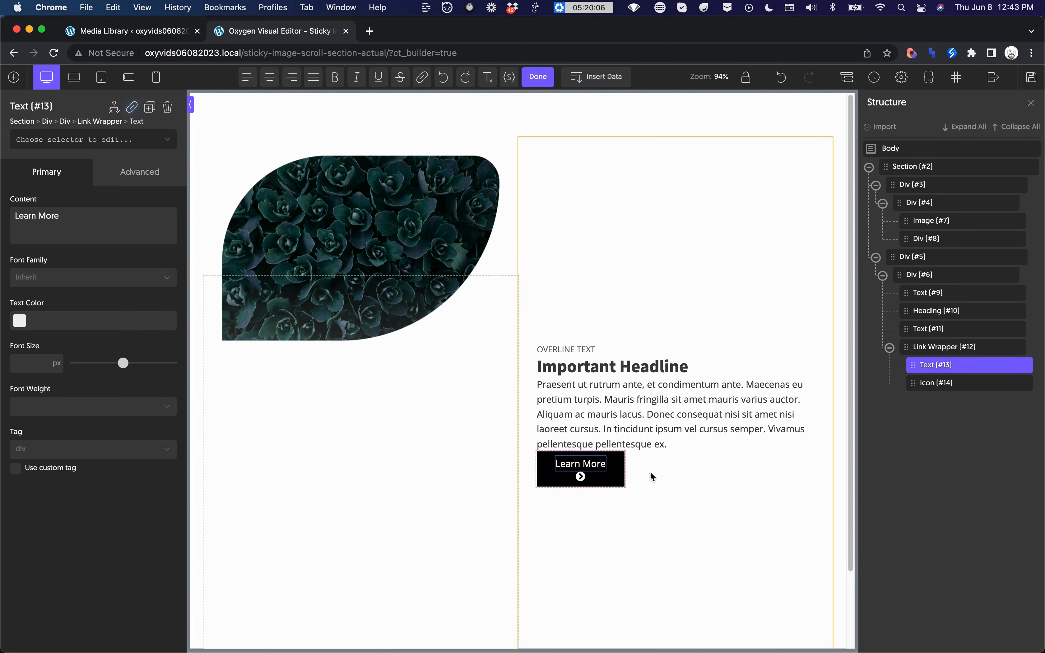
# Step: Lay out the link wrapper's children horizontally with middle vertical alignment and a 16 px gap
pyautogui.click(621, 477)
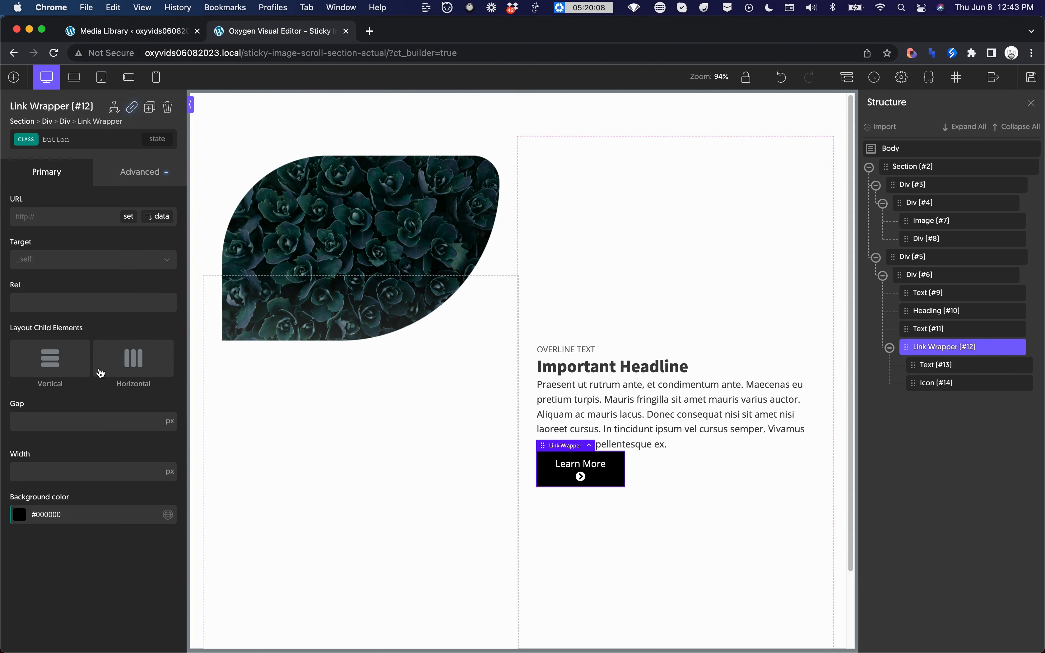
pyautogui.click(138, 368)
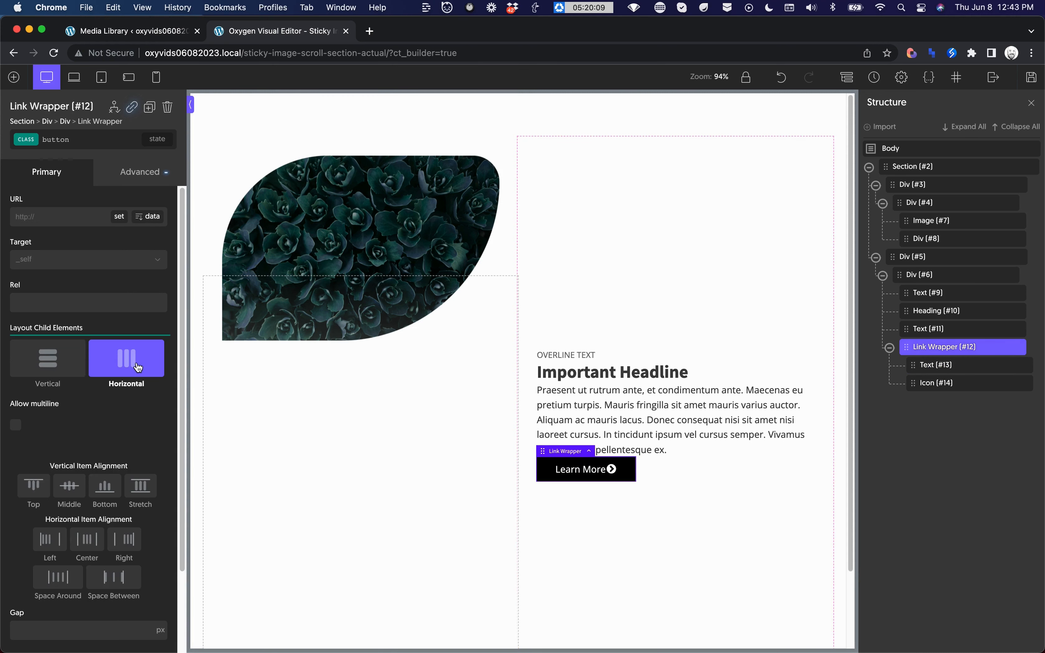
pyautogui.click(71, 491)
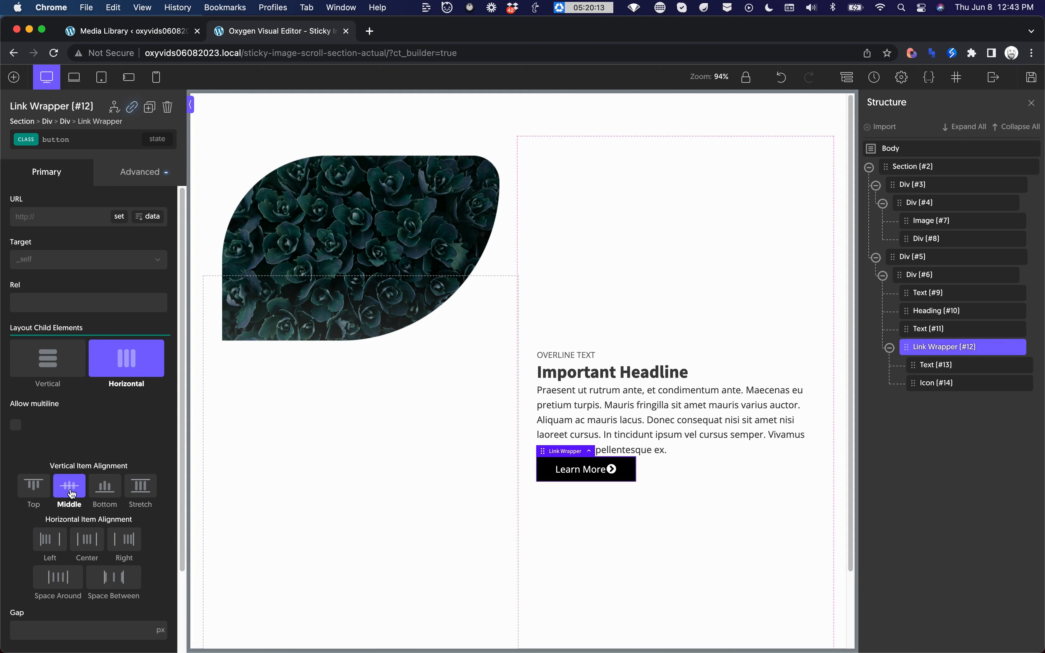
pyautogui.scroll(-4, 96, 323)
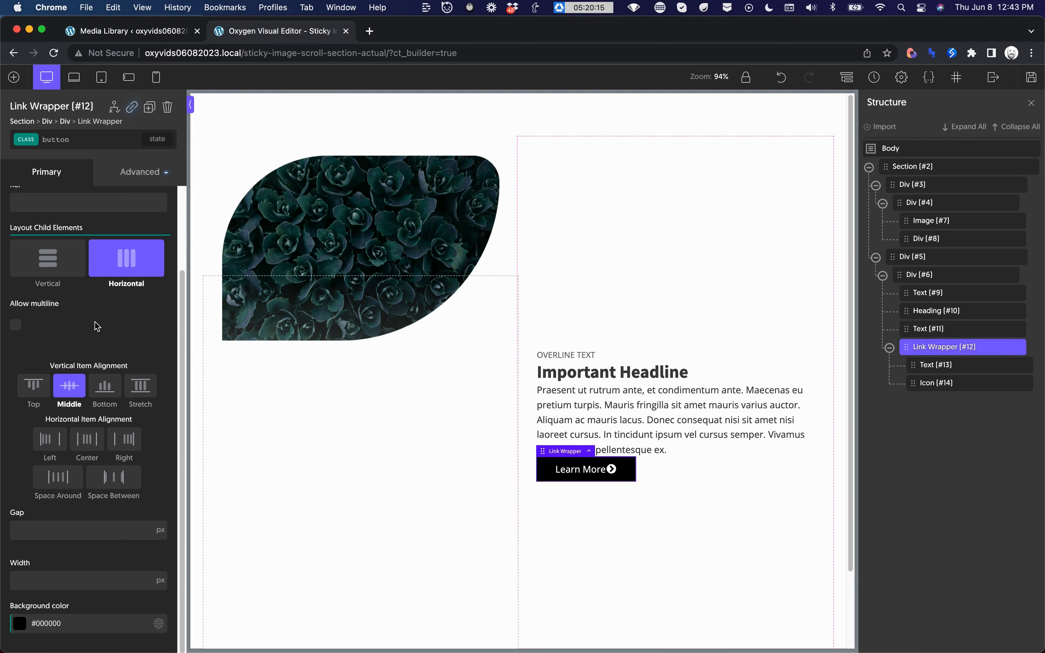
pyautogui.click(34, 536)
pyautogui.write('16')
# Step: Set the gap between the child elements of Div #6 to 24 px
pyautogui.click(646, 297)
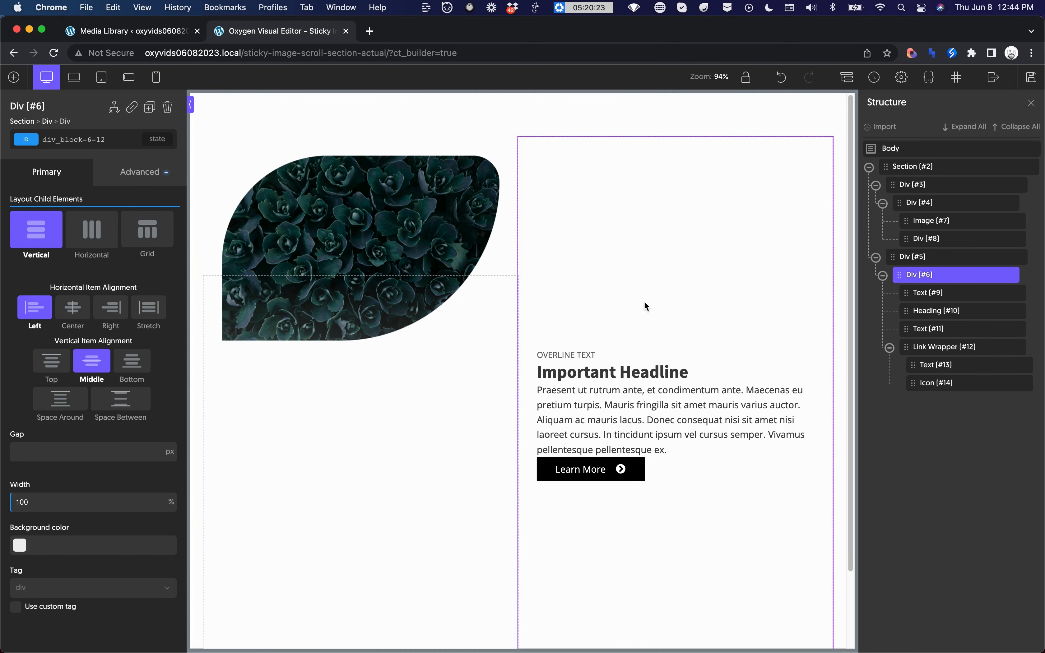
pyautogui.click(883, 275)
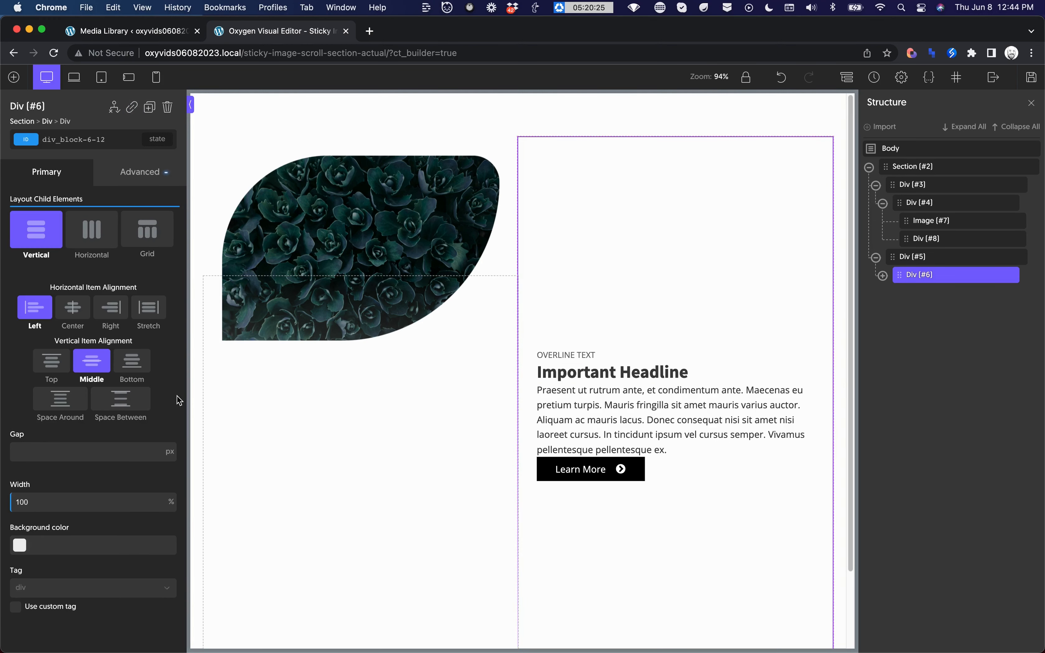
pyautogui.click(71, 458)
pyautogui.write('32')
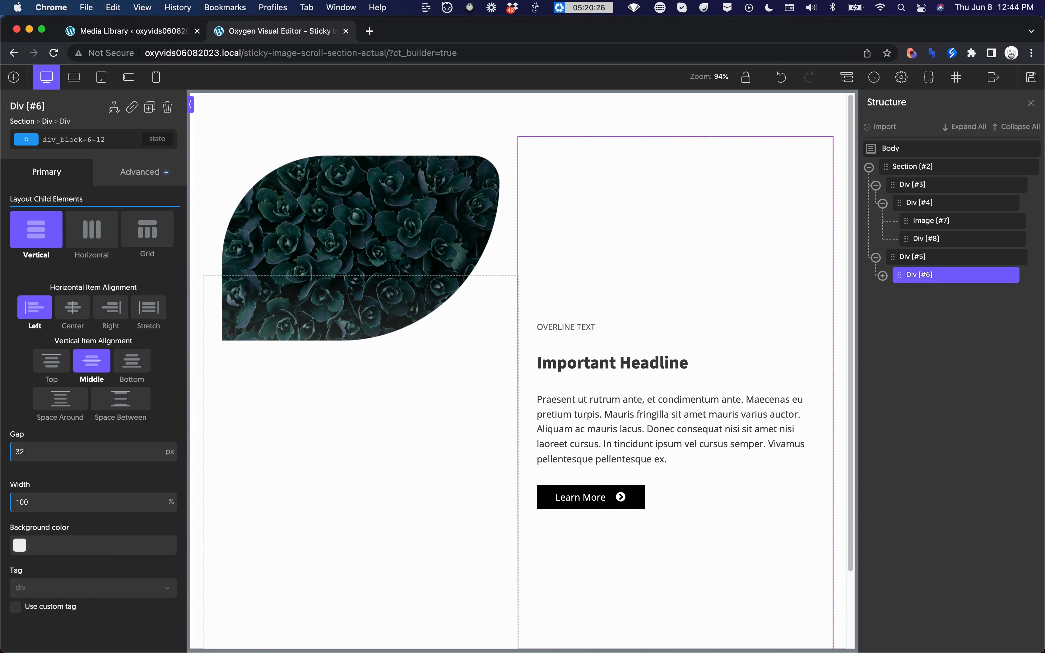
pyautogui.doubleClick(36, 455)
pyautogui.write('18')
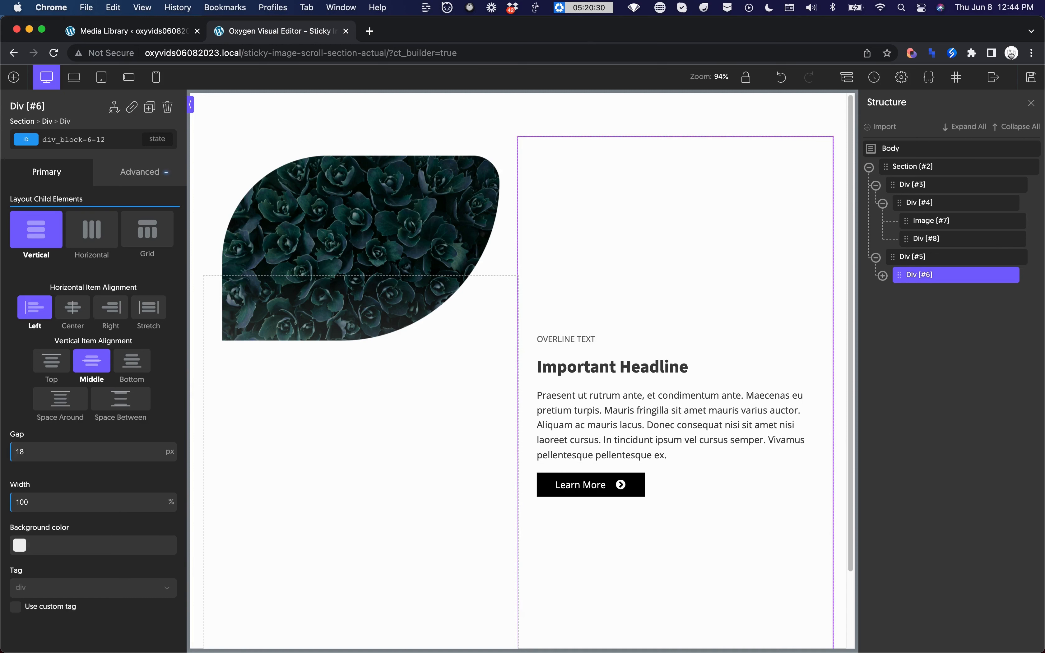
pyautogui.press('BackSpace')
pyautogui.press('BackSpace')
pyautogui.write('24')
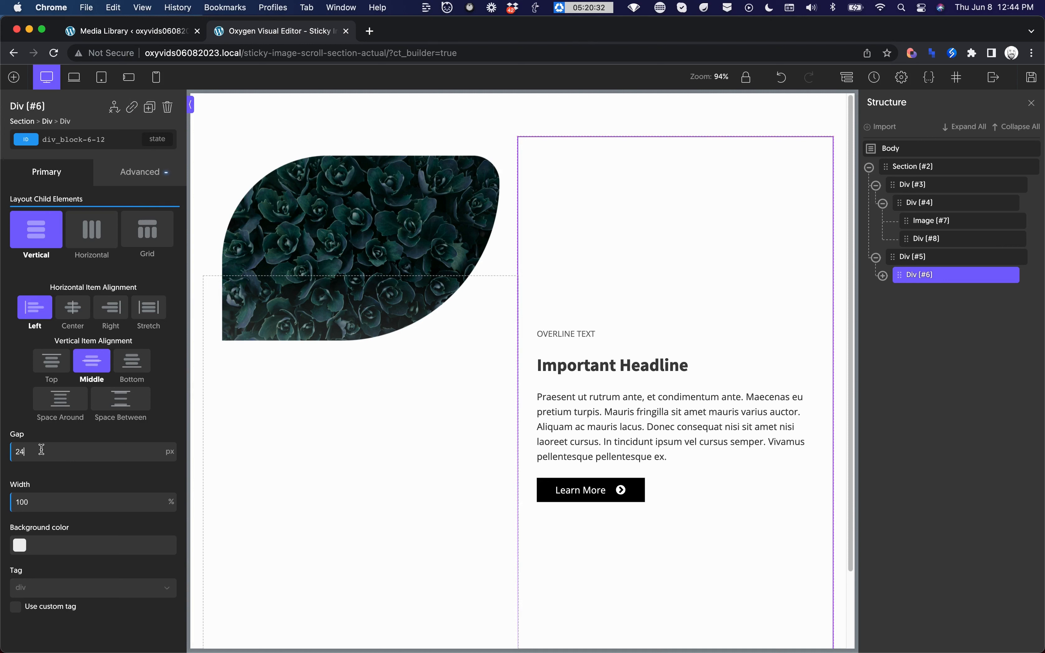
# Step: Give the overline class of the text above the headline a bottom margin of -24 px
pyautogui.click(584, 333)
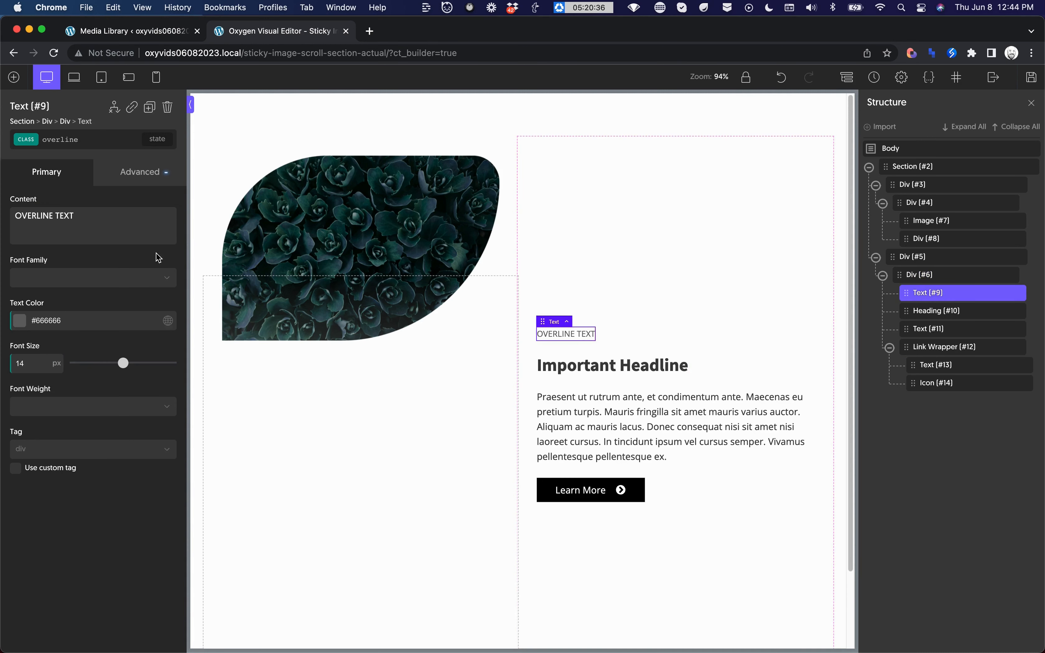
pyautogui.click(127, 173)
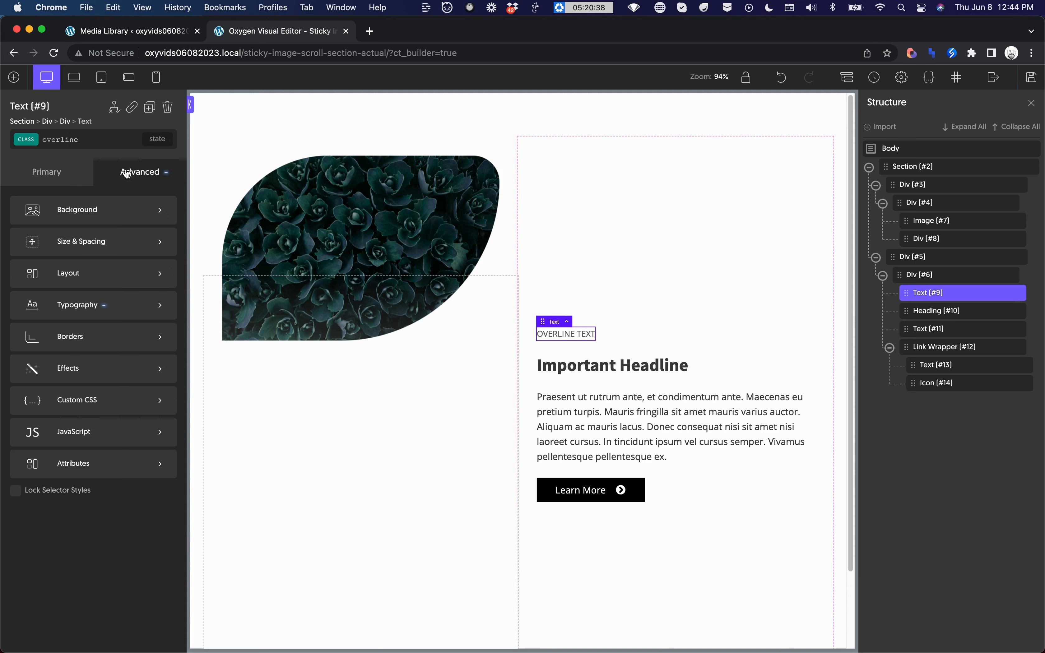
pyautogui.click(114, 250)
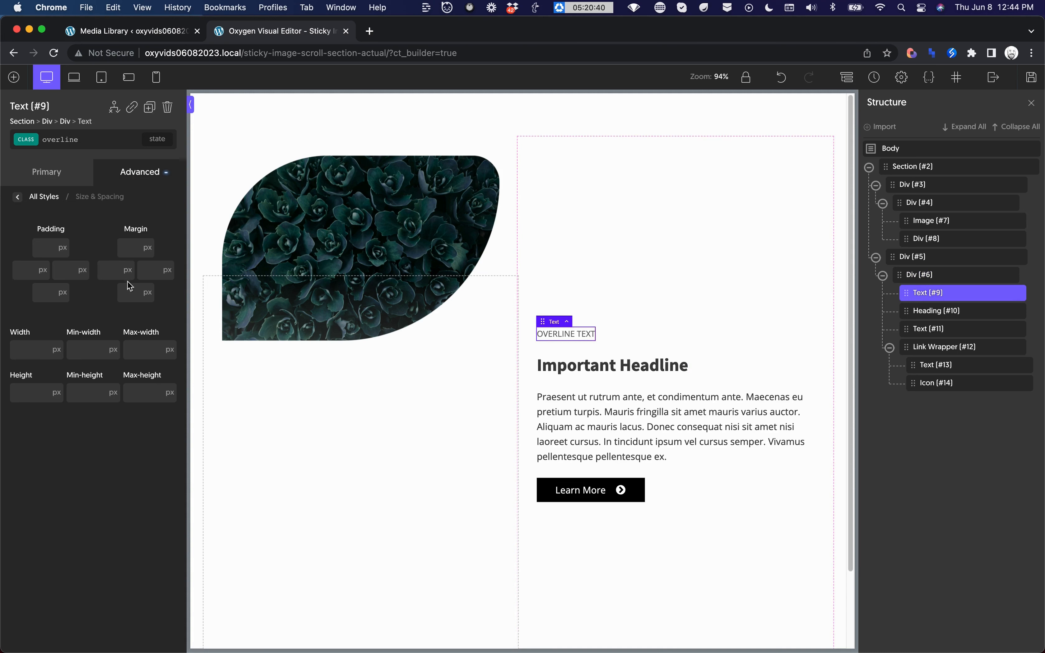
pyautogui.click(129, 294)
pyautogui.write('-24')
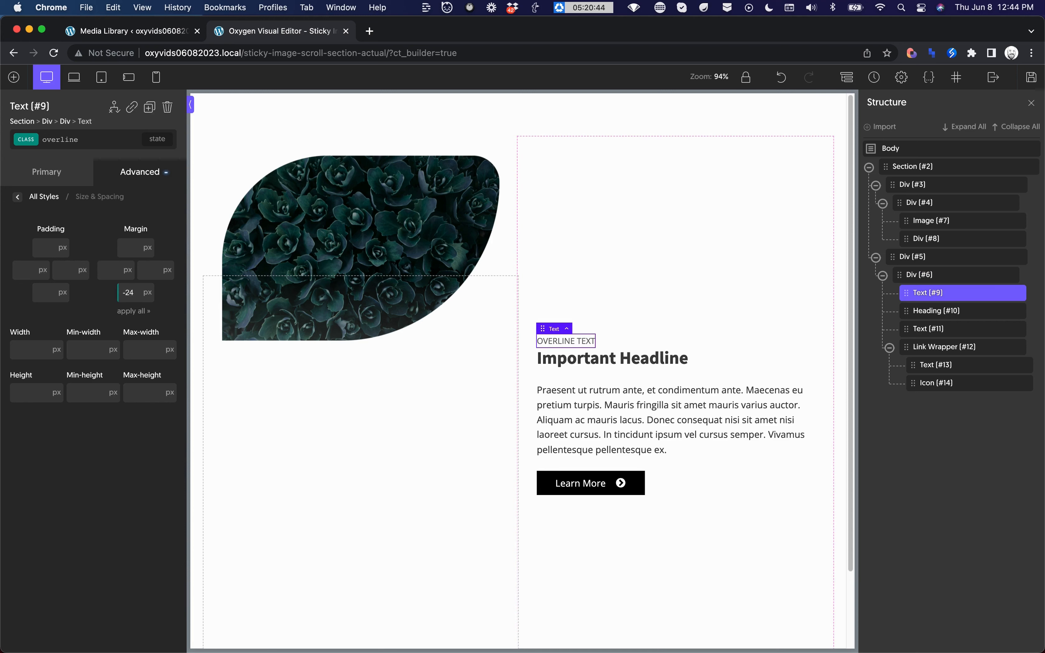
pyautogui.click(685, 285)
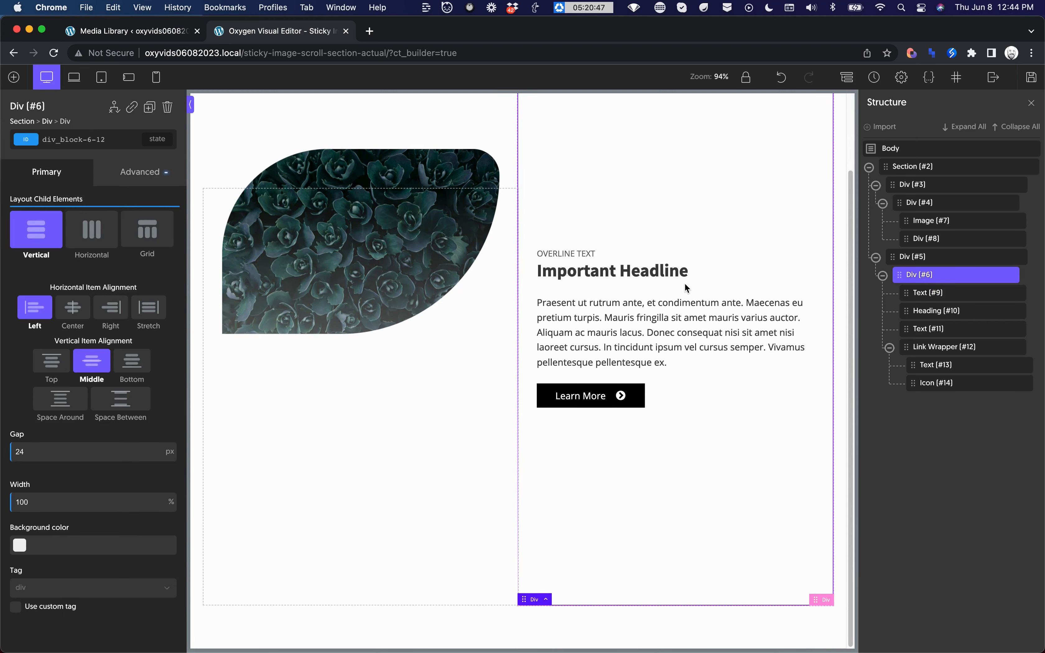
# Step: Collapse the contents of Div #6 and Div #4 in the structure tree
pyautogui.scroll(3, 684, 283)
pyautogui.scroll(-3, 684, 283)
pyautogui.scroll(1, 683, 291)
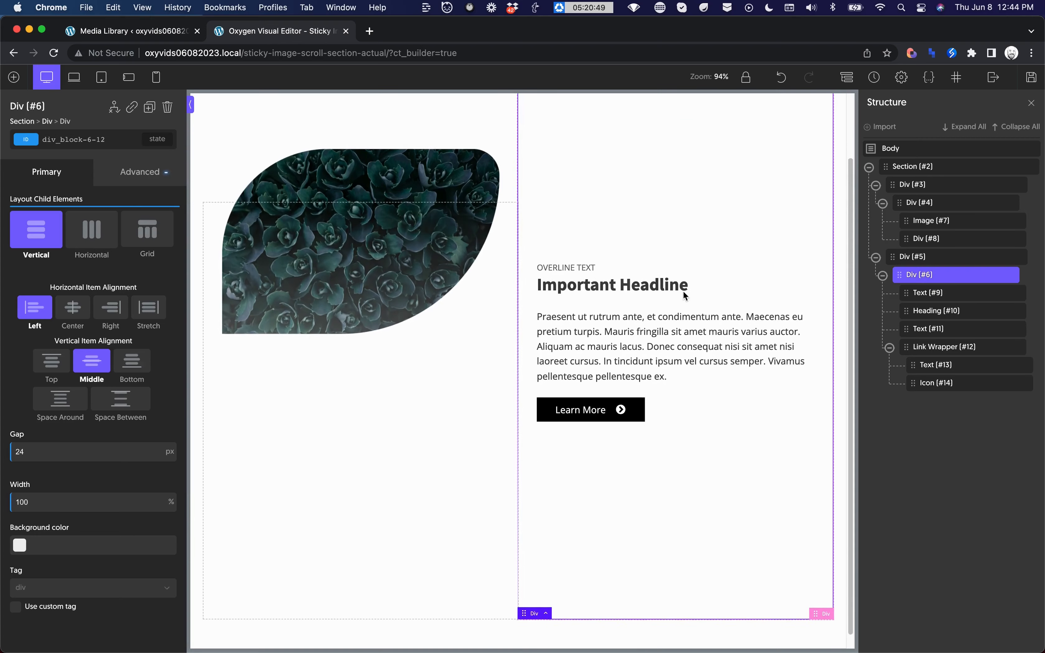
pyautogui.scroll(3, 682, 292)
pyautogui.click(883, 276)
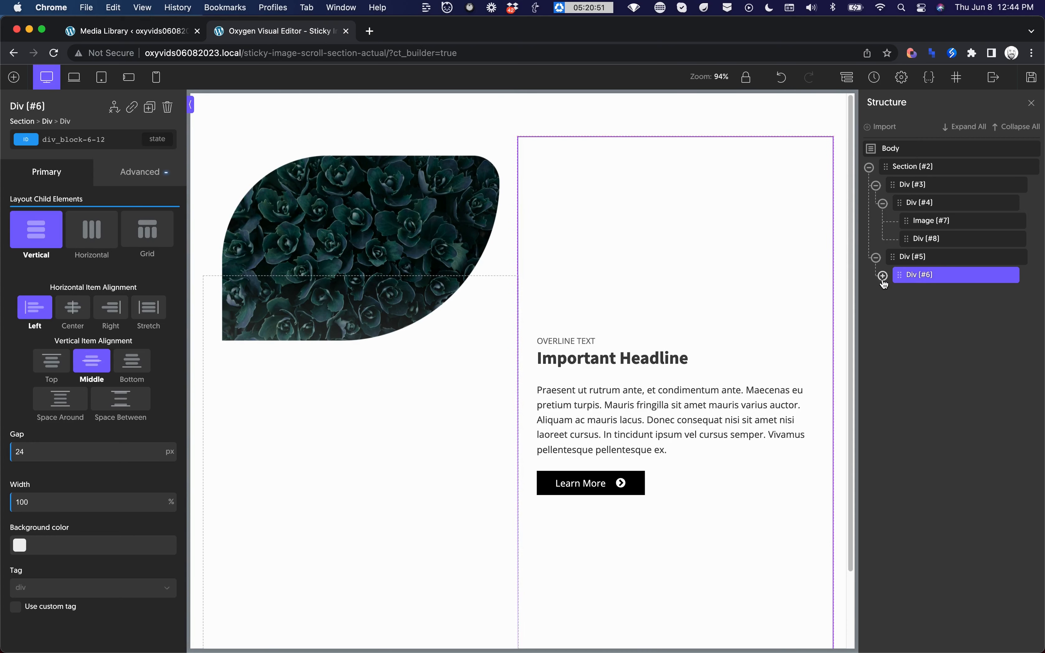
pyautogui.click(883, 204)
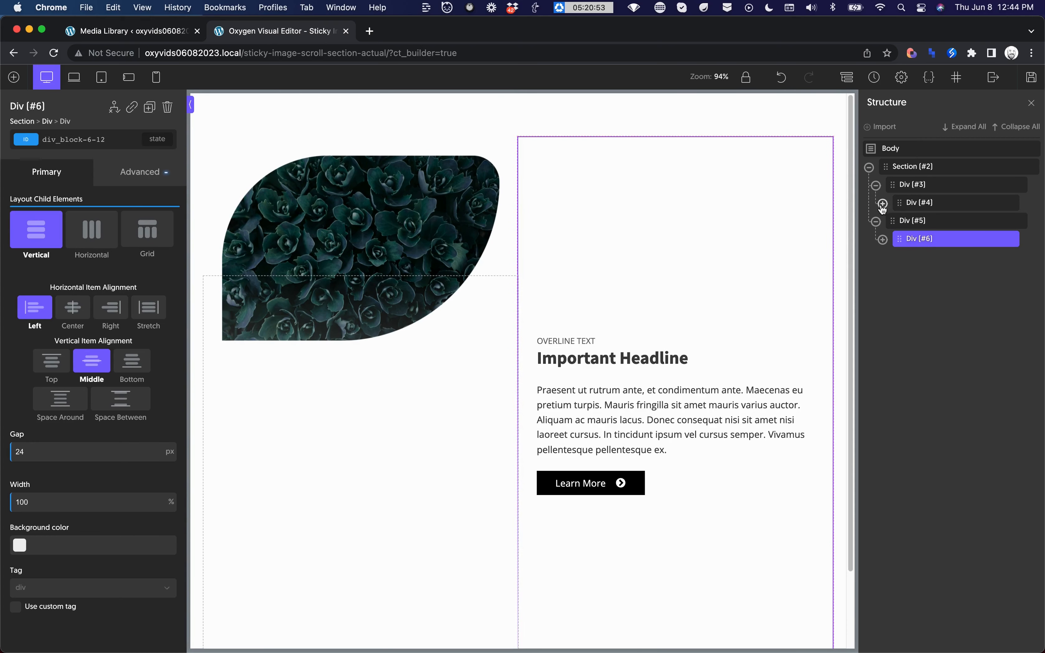
# Step: Duplicate the image wrapper Div #4 twice inside the image column
pyautogui.click(939, 204)
pyautogui.scroll(-2, 716, 222)
pyautogui.scroll(1, 718, 226)
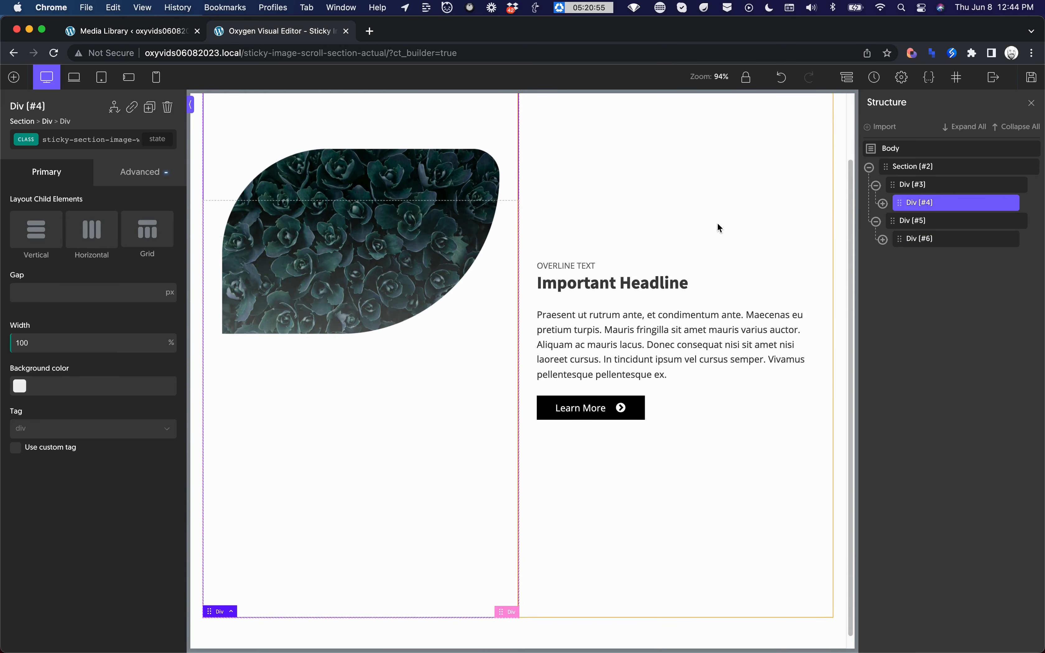
pyautogui.scroll(2, 718, 226)
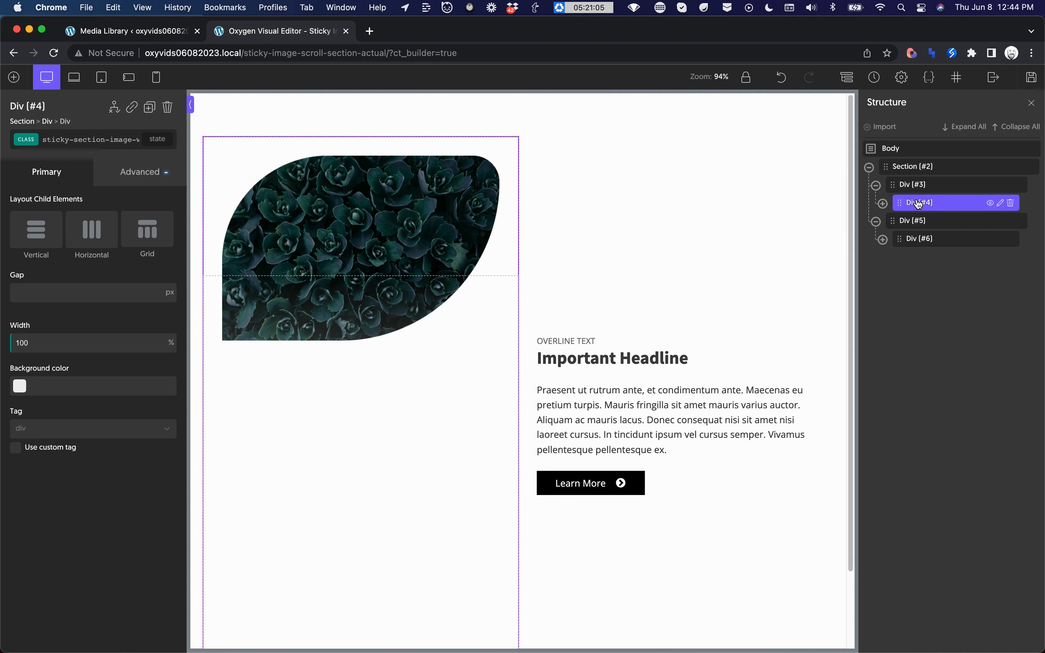
pyautogui.press('super+d')
pyautogui.press('super+d')
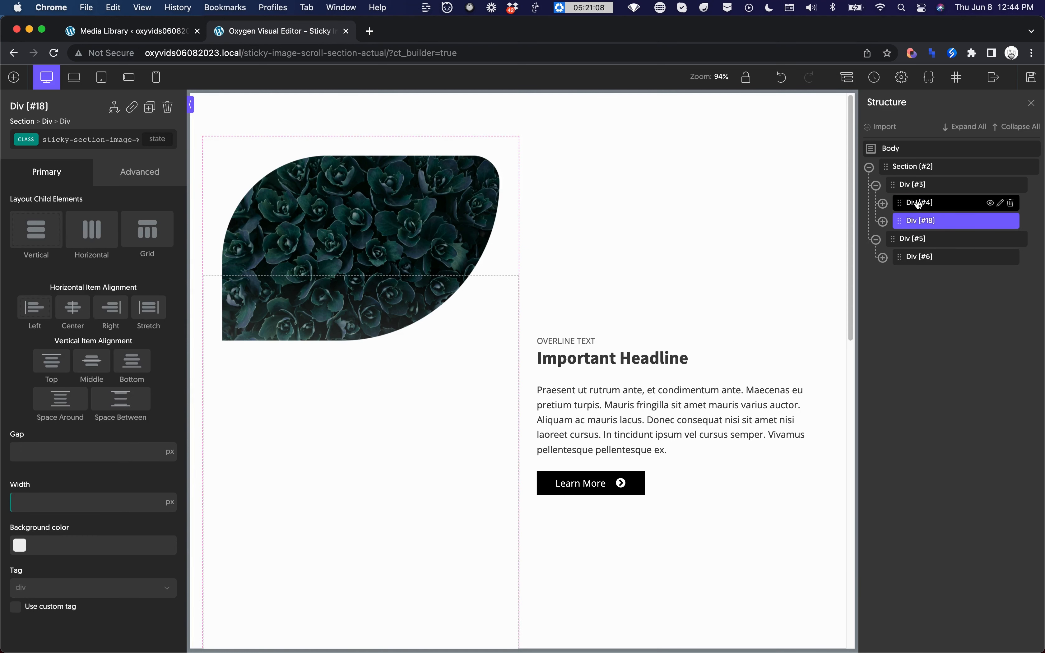
# Step: Duplicate the content block Div #6 twice inside the content column
pyautogui.click(919, 274)
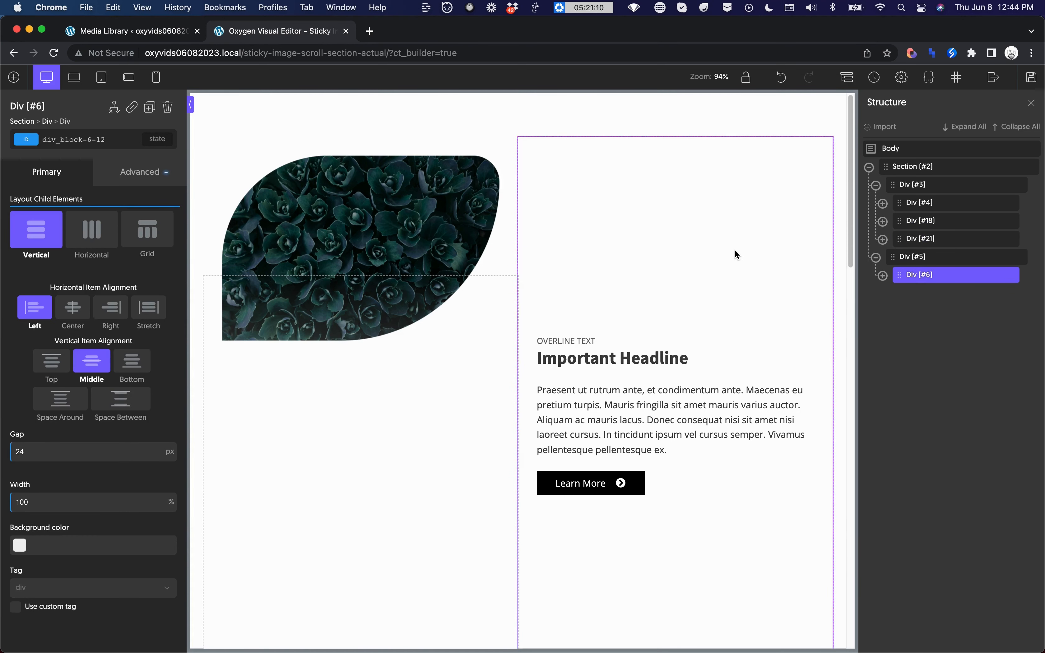
pyautogui.scroll(-1, 737, 255)
pyautogui.scroll(-3, 738, 254)
pyautogui.press('super+d')
pyautogui.press('super+d')
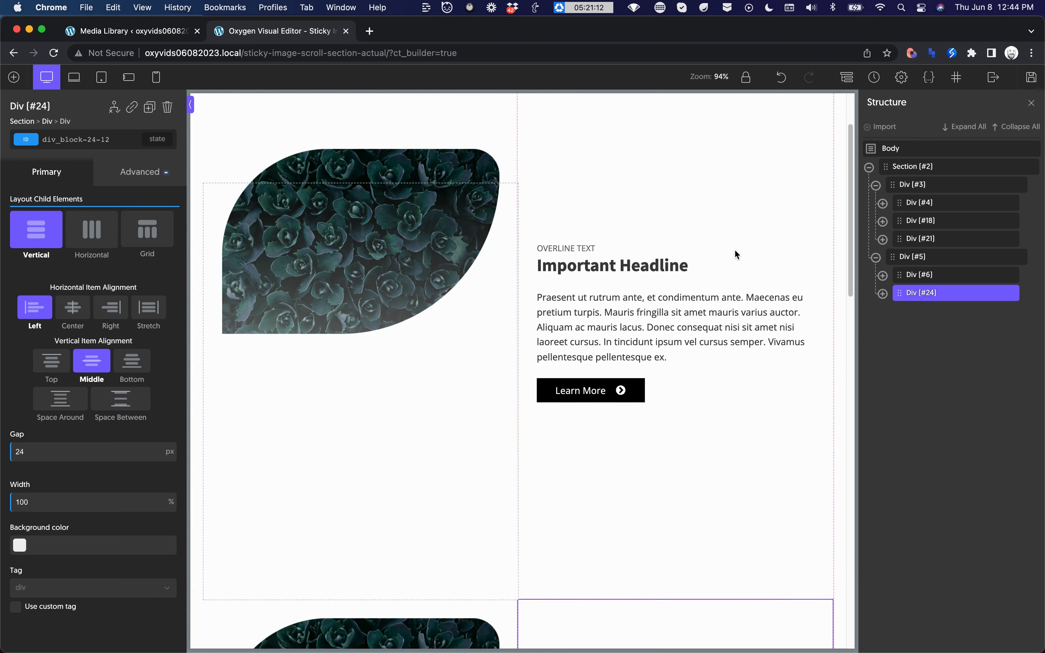
pyautogui.scroll(-10, 735, 249)
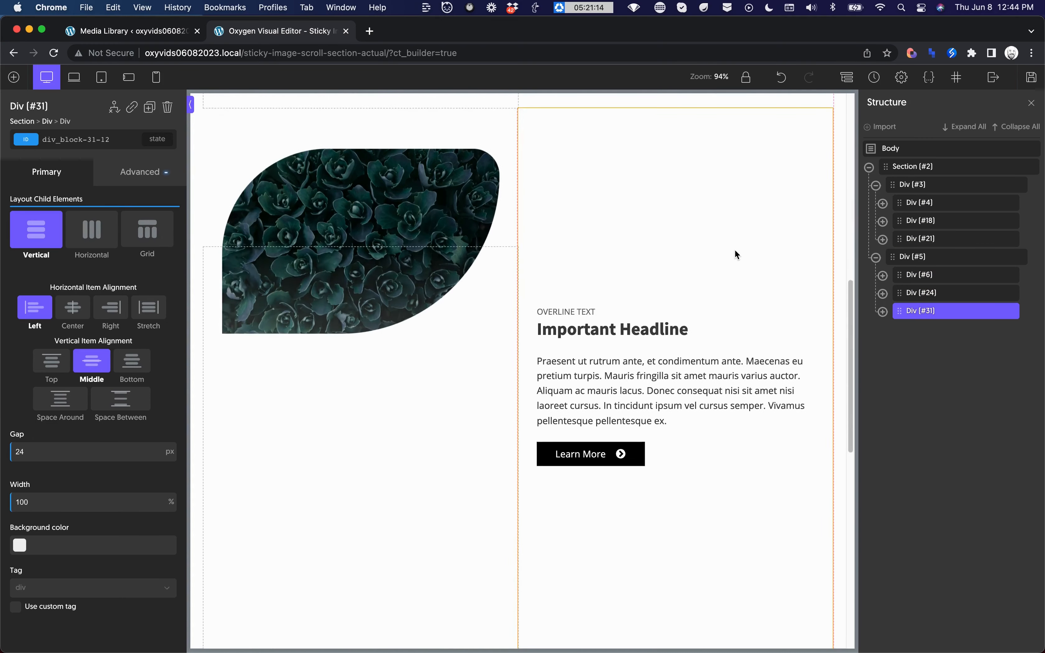
pyautogui.scroll(15, 736, 254)
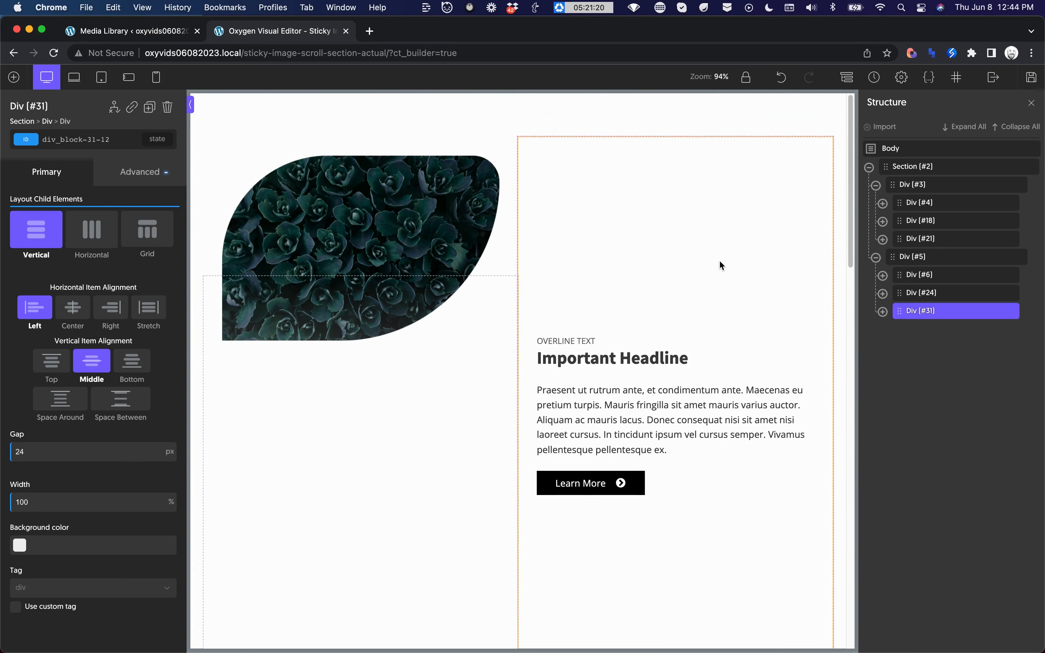
# Step: Copy the ID of the headline in the first content block
pyautogui.click(610, 367)
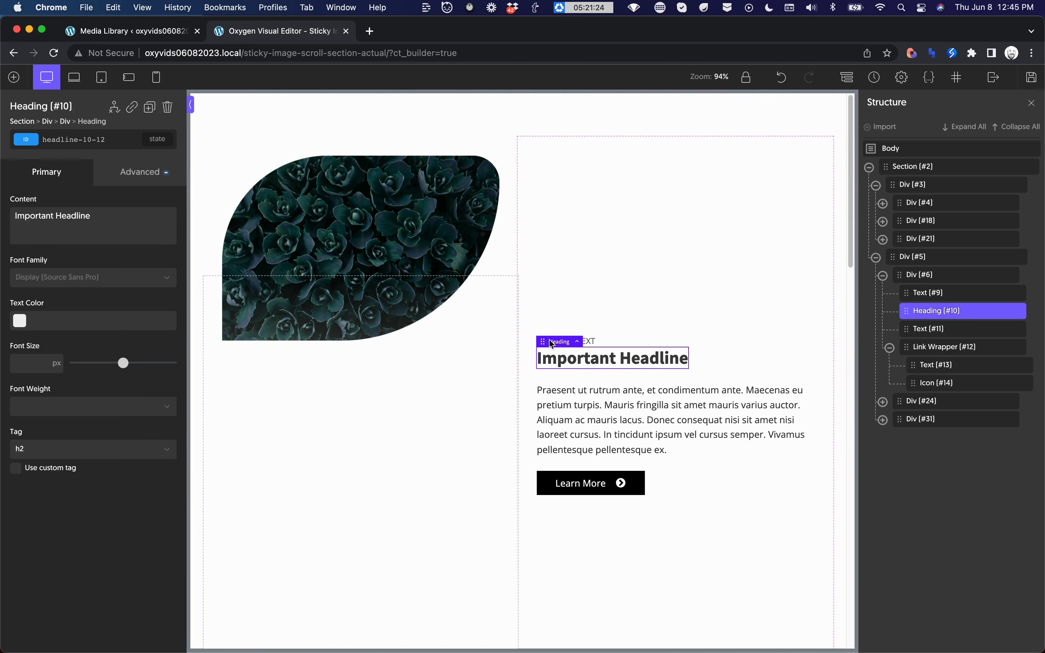
pyautogui.click(420, 208)
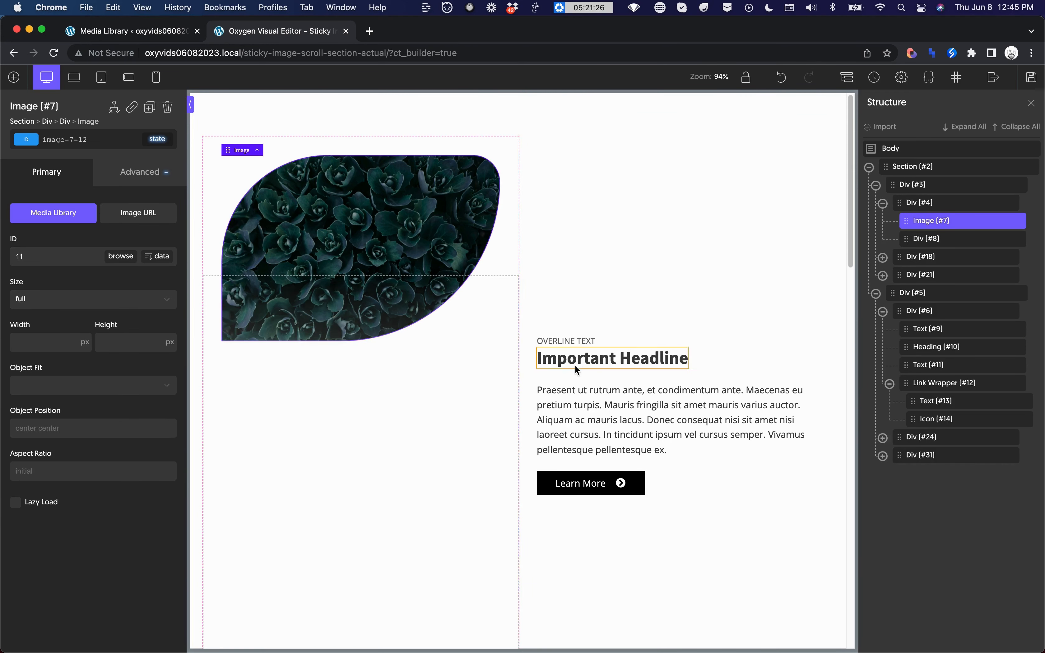
pyautogui.click(592, 366)
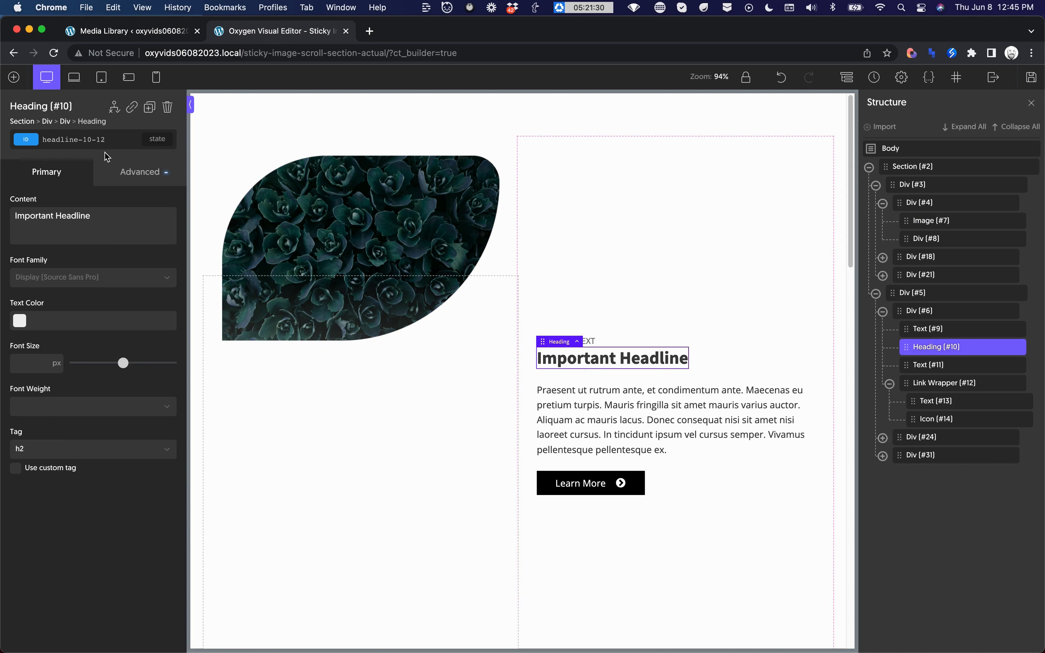
pyautogui.click(101, 138)
pyautogui.press('super+a')
pyautogui.press('super+c')
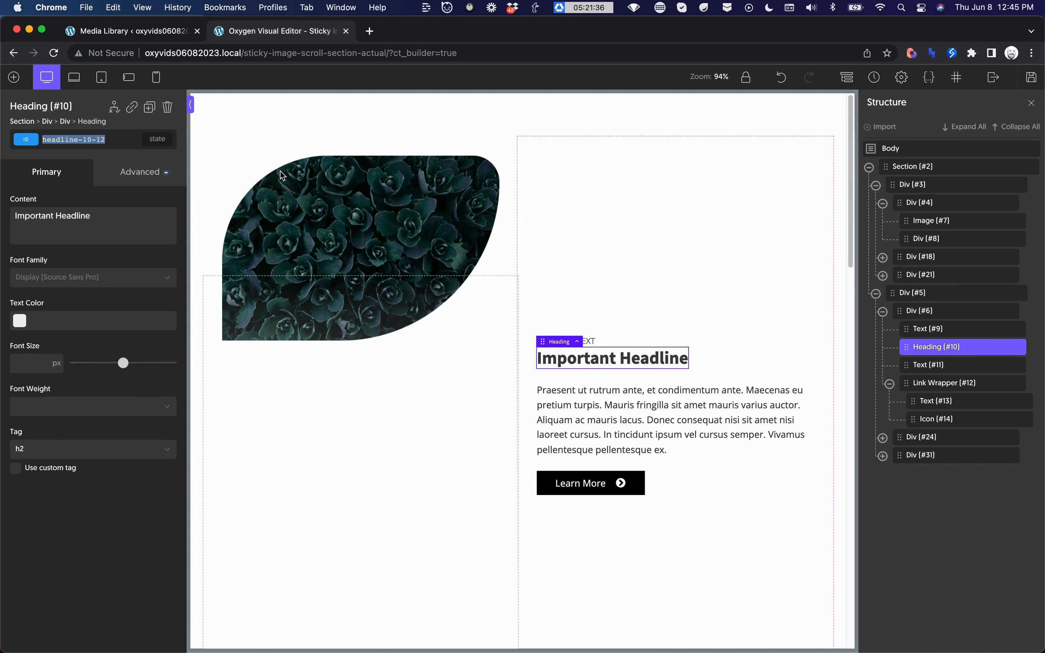
# Step: Enable Animate On Scroll for the first image and set its animation type to Flip Up
pyautogui.click(346, 218)
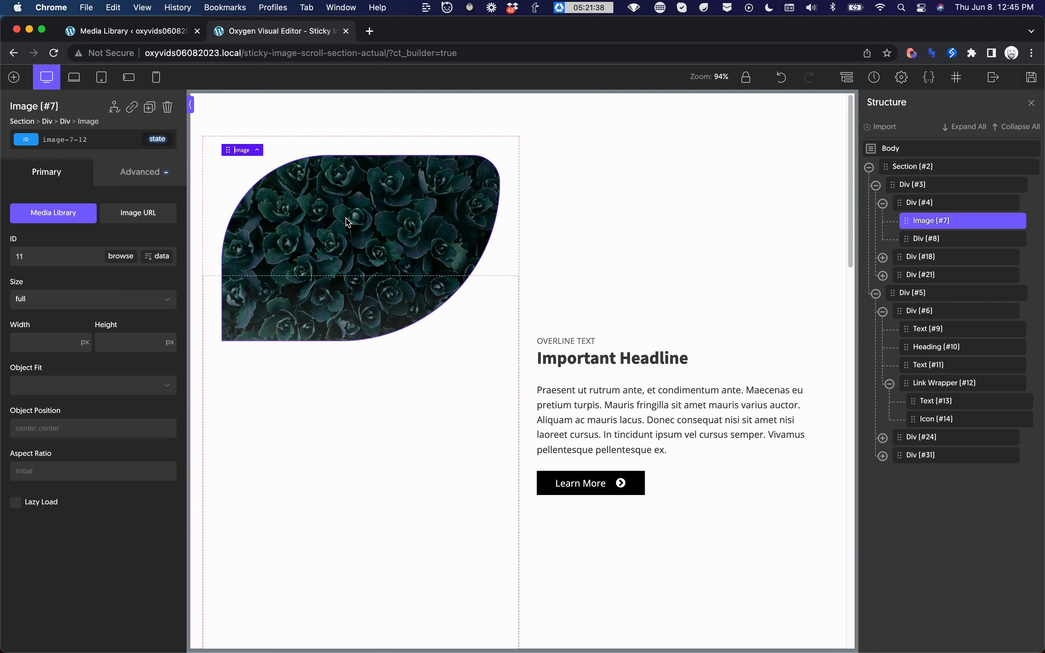
pyautogui.click(144, 178)
pyautogui.click(91, 366)
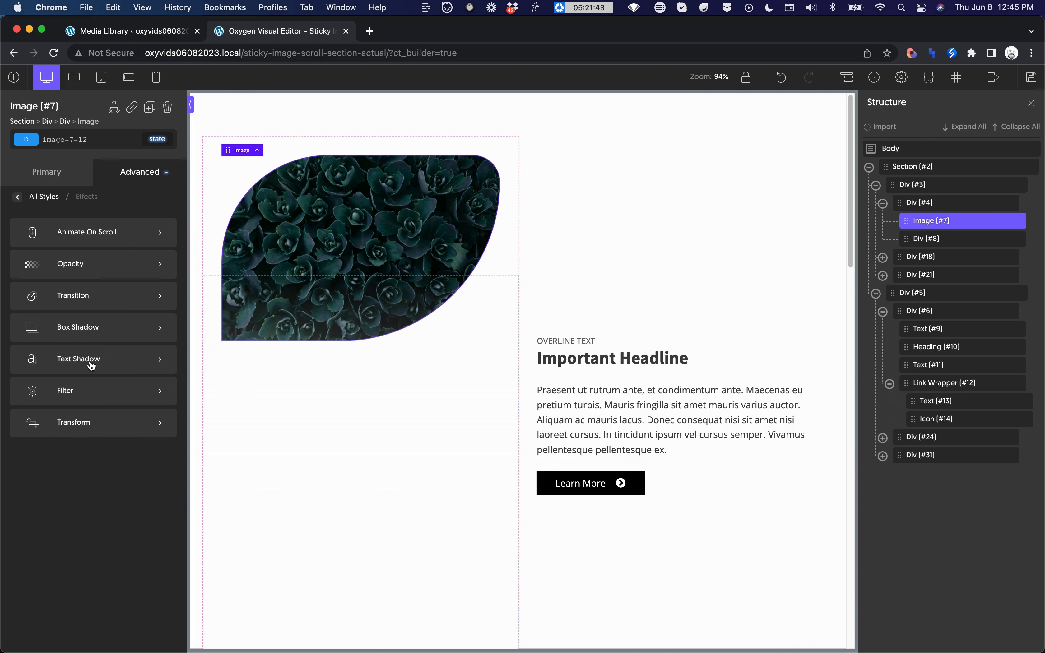
pyautogui.click(101, 242)
pyautogui.click(41, 229)
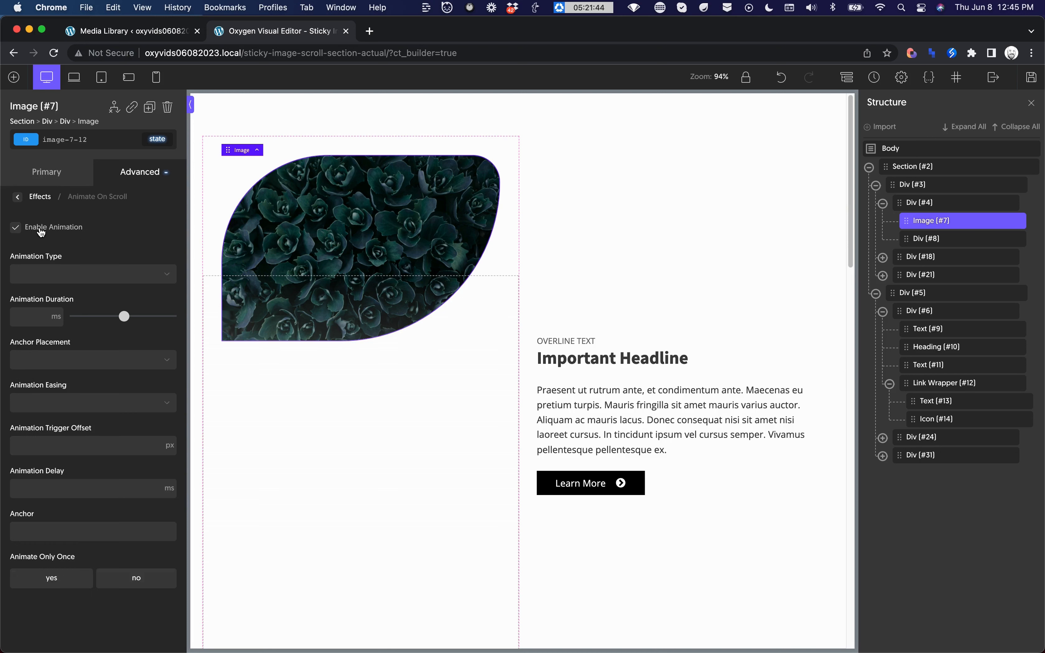
pyautogui.click(93, 273)
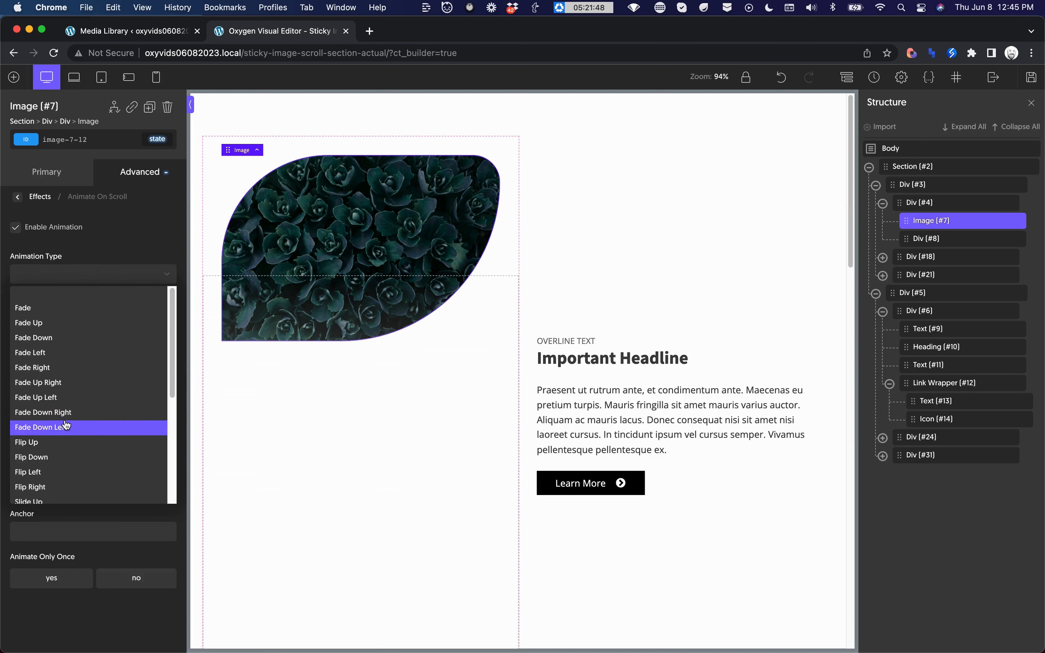
pyautogui.click(54, 440)
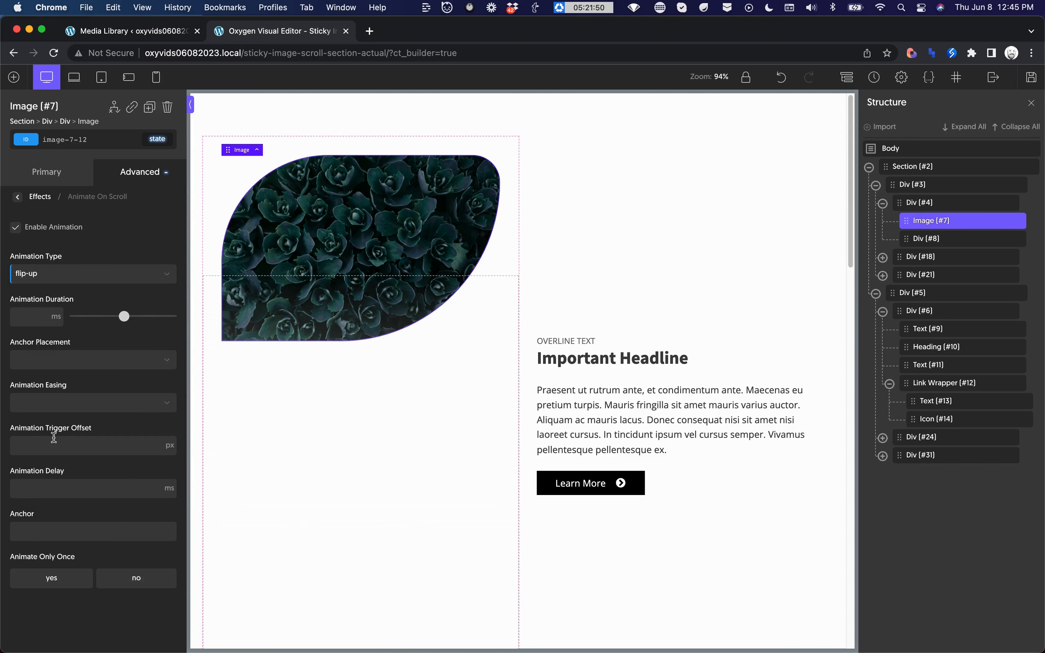
# Step: Give the first image's animation a 550 ms duration, #headline-10-12 as its anchor, and ease-in-out easing
pyautogui.moveTo(123, 316); pyautogui.dragTo(92, 320)
pyautogui.press('super+v')
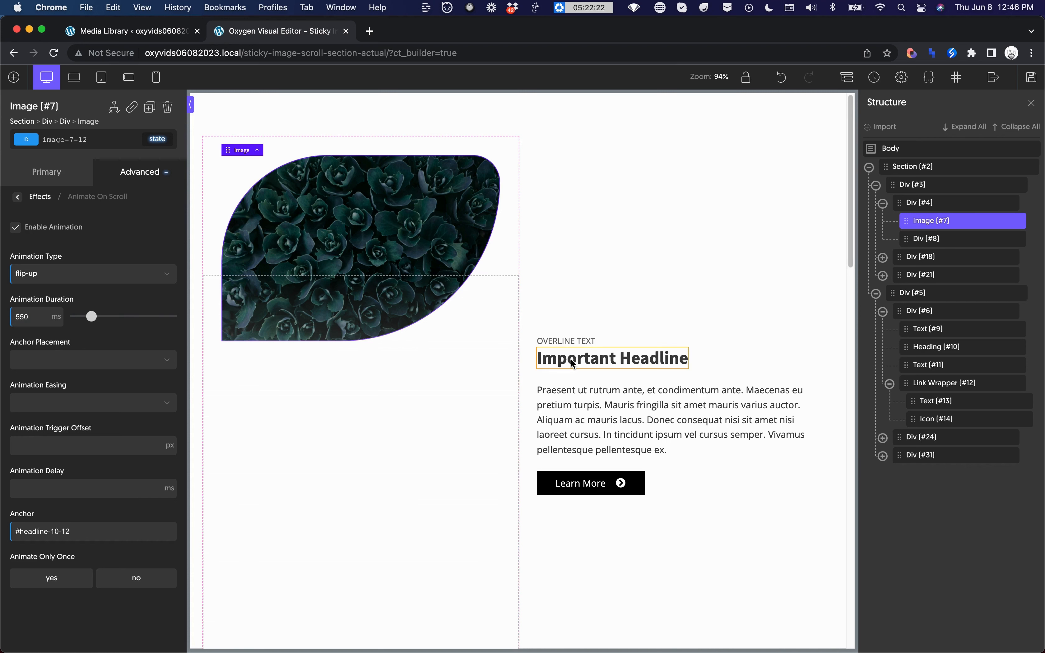
pyautogui.click(89, 404)
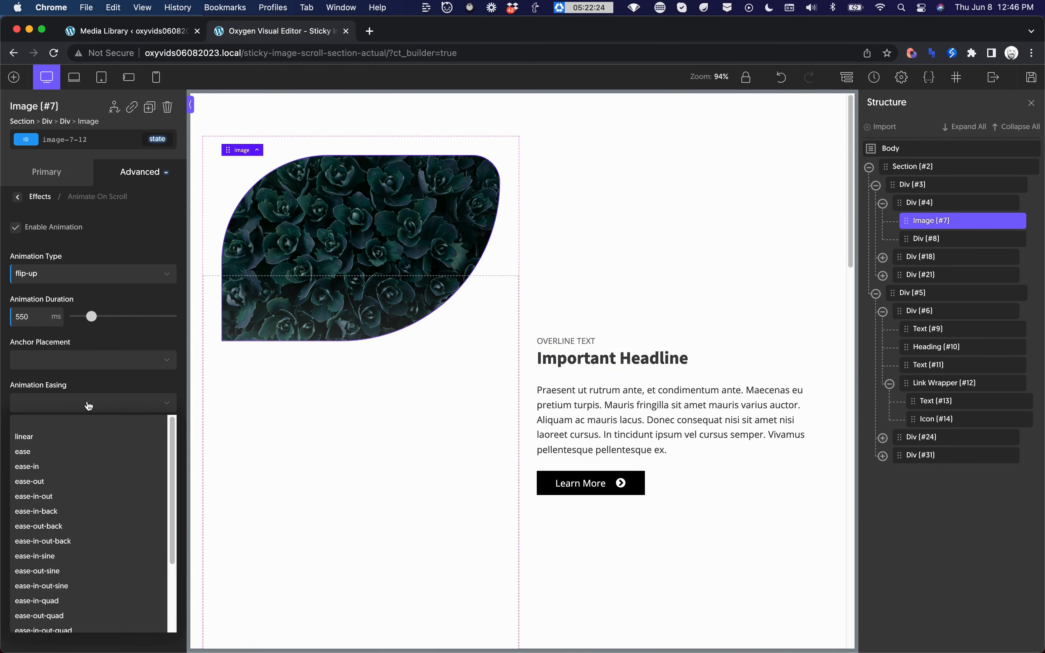
pyautogui.click(63, 499)
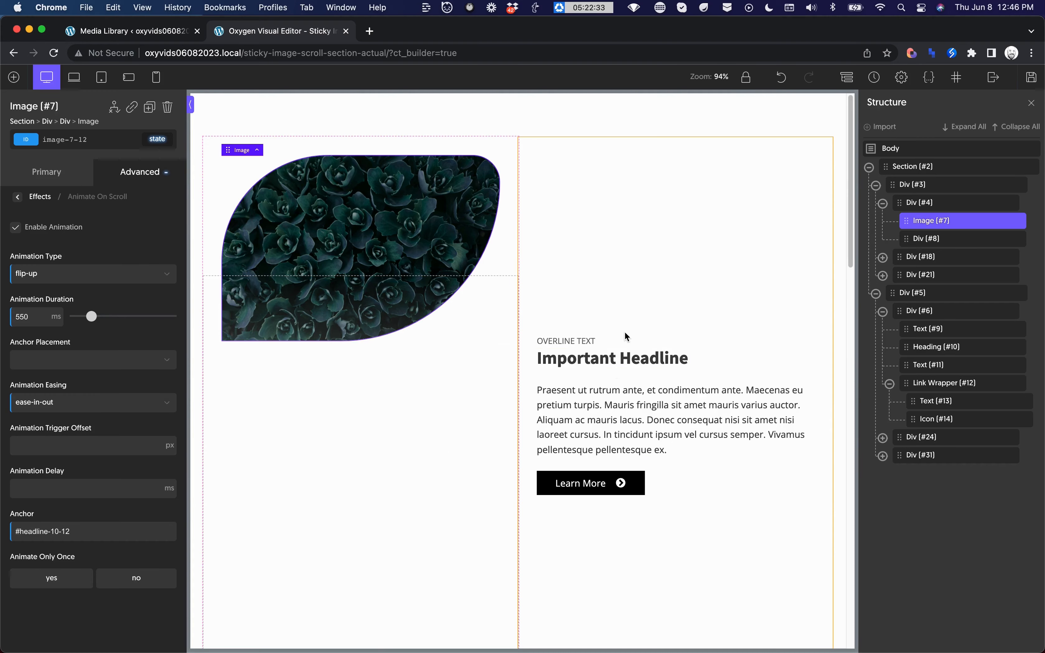
# Step: Copy the ID of the headline in the second content block
pyautogui.scroll(-10, 626, 336)
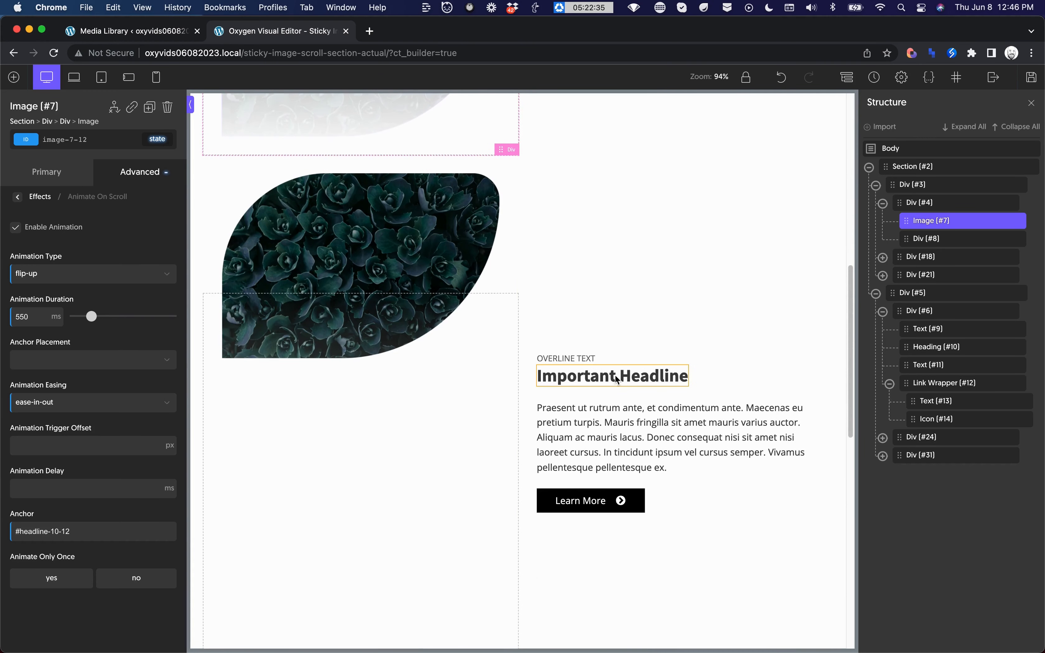
pyautogui.click(617, 379)
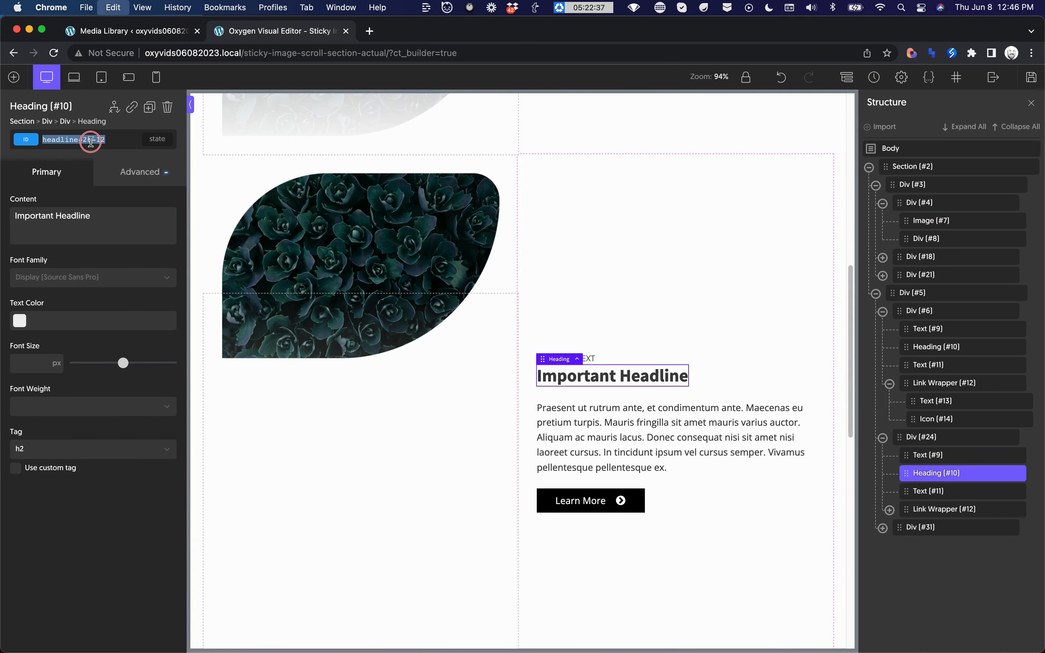
# Step: Enable Animate On Scroll for the second image with the Flip Up type and a 550 ms duration
pyautogui.click(227, 234)
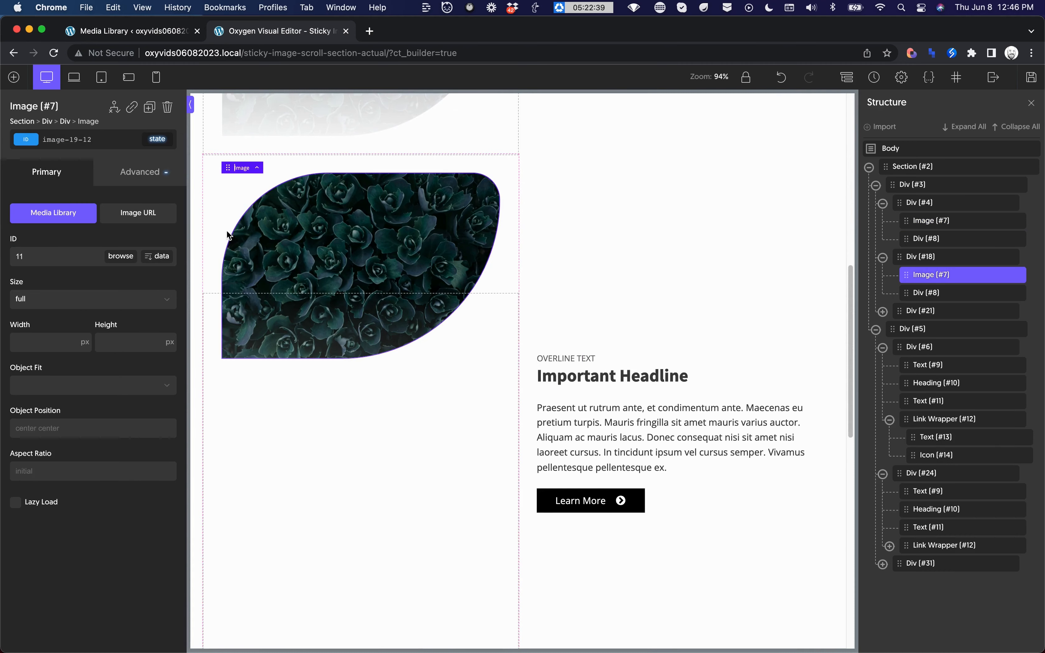
pyautogui.click(149, 183)
pyautogui.click(106, 369)
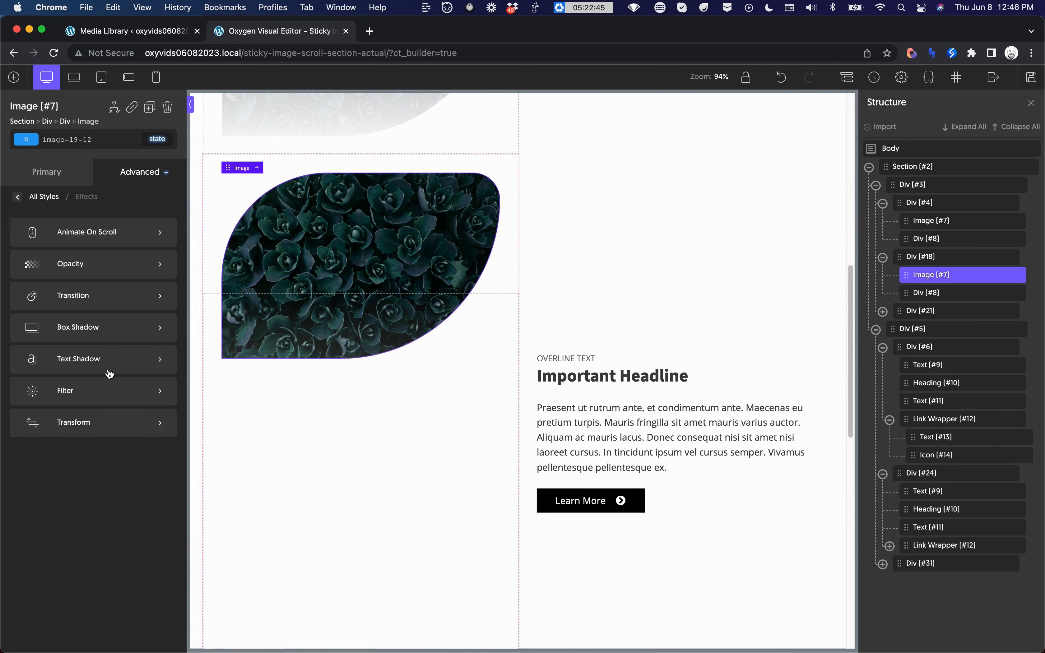
pyautogui.click(113, 229)
pyautogui.click(16, 227)
pyautogui.click(71, 276)
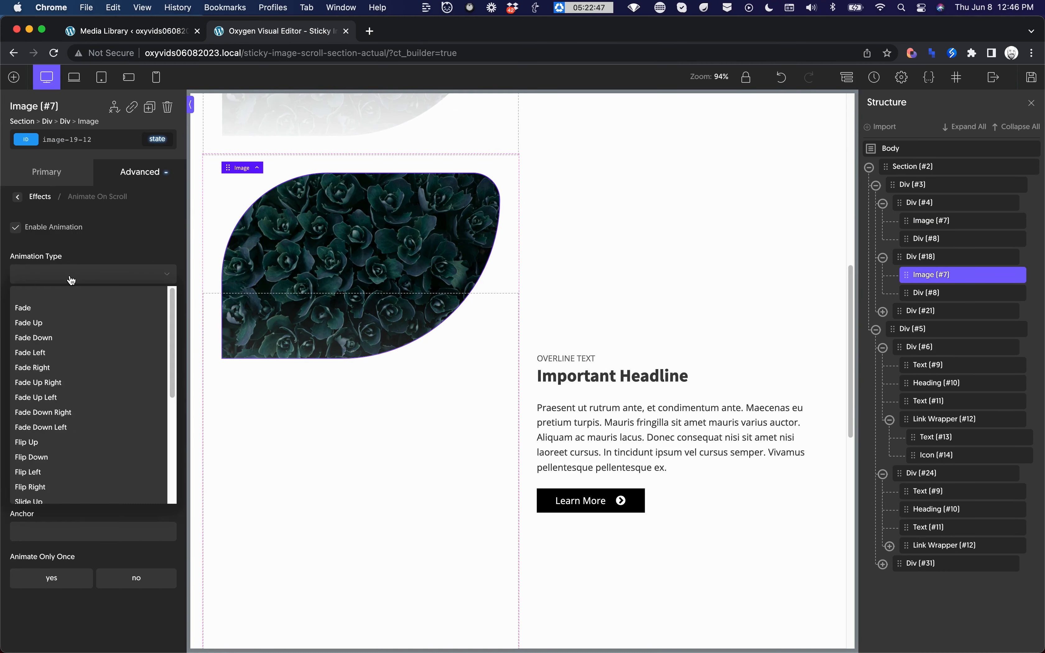
pyautogui.click(65, 441)
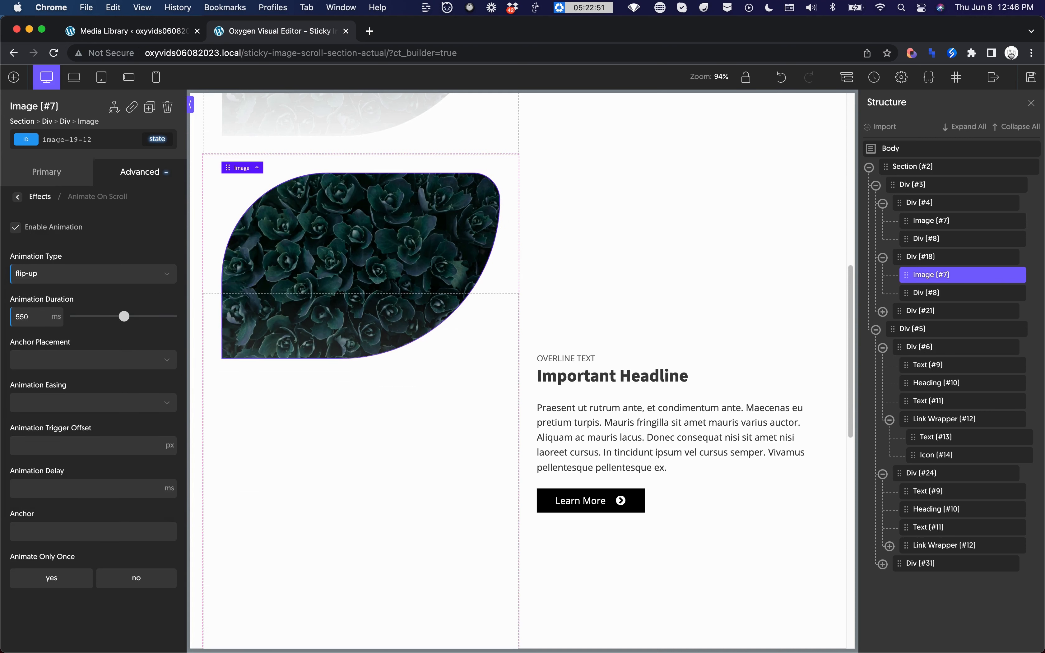
# Step: Set the second image's animation easing to ease-in-out and its anchor to #headline-26-12
pyautogui.click(78, 404)
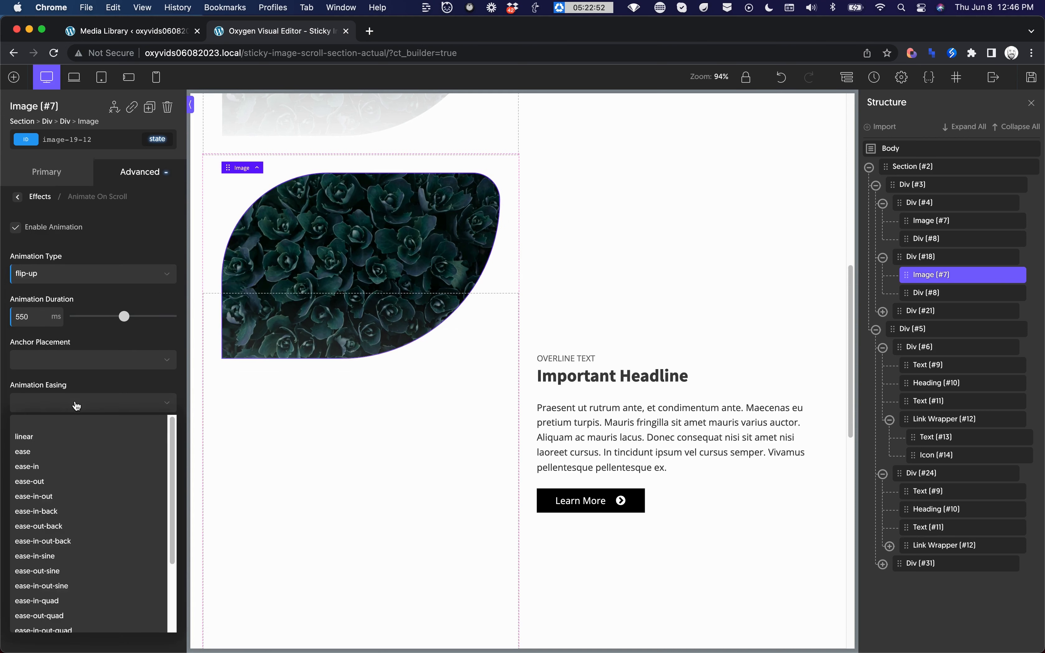
pyautogui.click(48, 496)
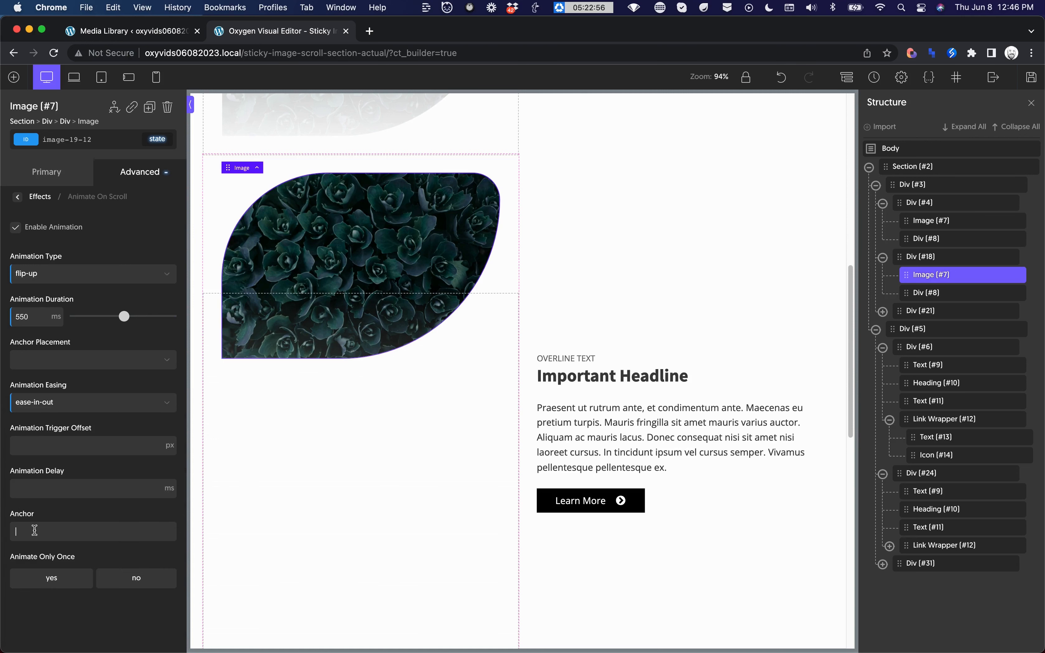
pyautogui.press('super+v')
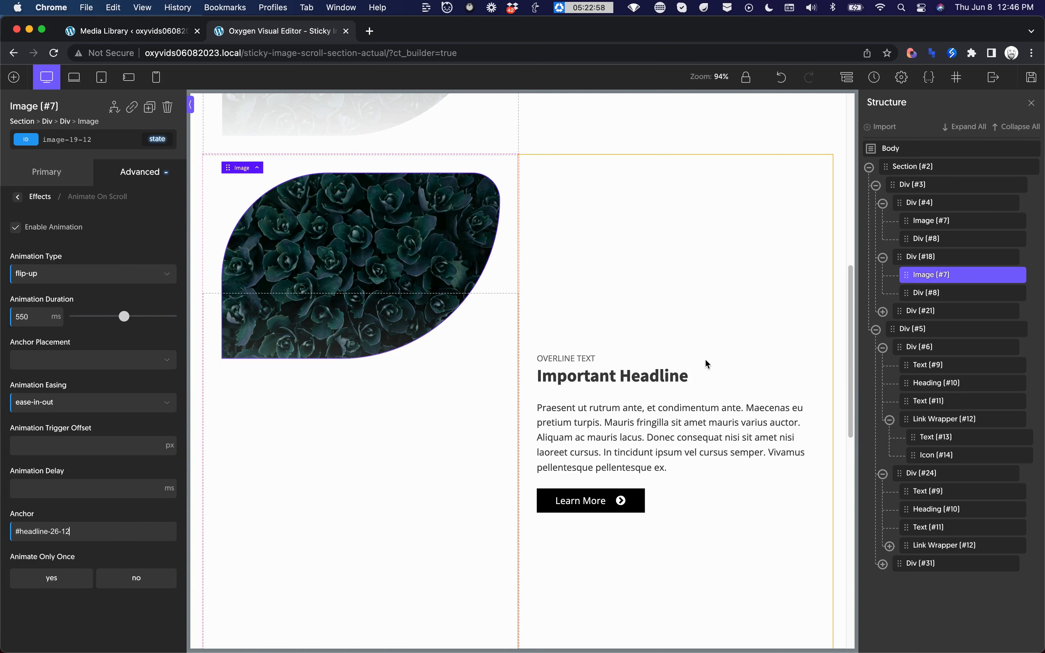
# Step: Copy the ID of the headline in the third content block
pyautogui.scroll(-5, 706, 364)
pyautogui.click(623, 481)
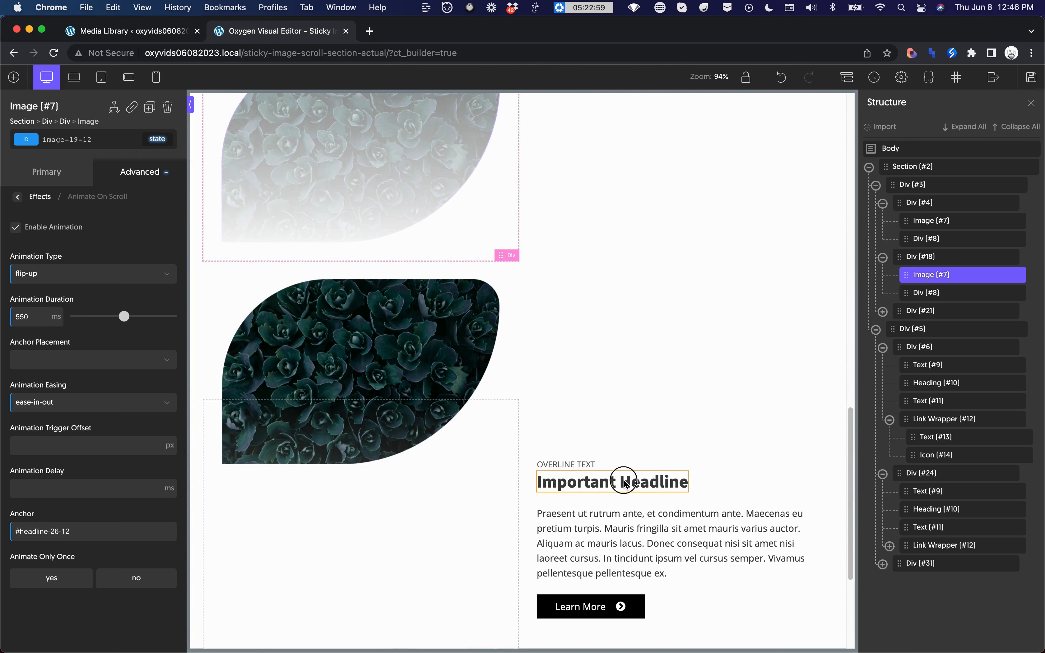
pyautogui.tripleClick(97, 143)
pyautogui.press('super+c')
# Step: Enable Animate On Scroll for the third image, inside Div #21
pyautogui.click(382, 316)
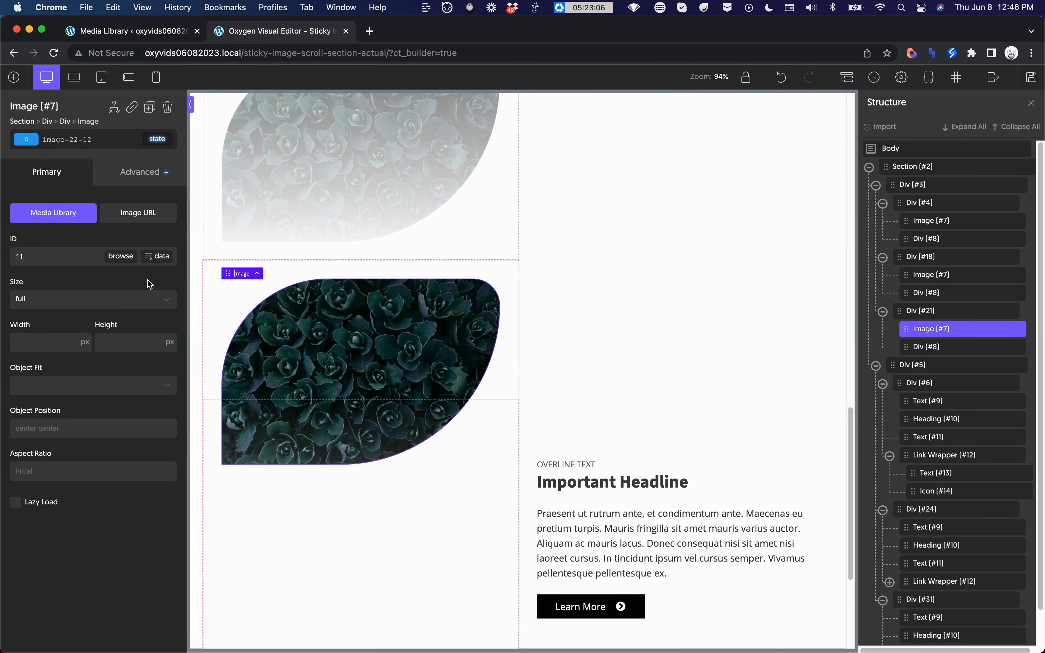
pyautogui.click(131, 173)
pyautogui.click(87, 370)
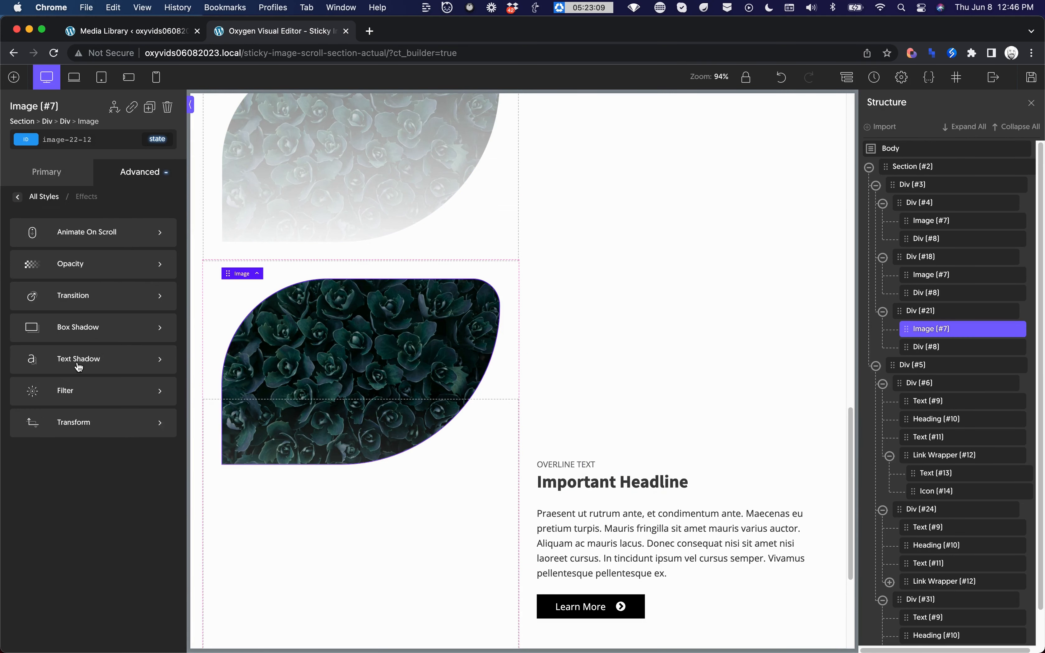
pyautogui.click(90, 224)
pyautogui.click(81, 233)
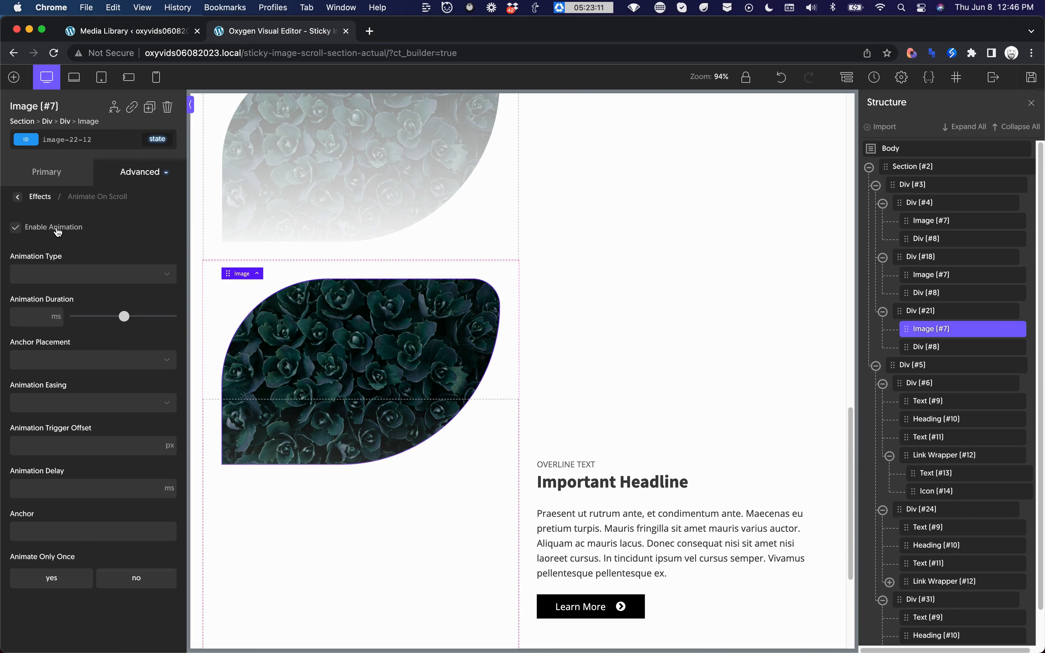
# Step: Give the third image a Flip Up animation with 550 ms duration, ease-in-out easing and the anchor #headline-33-12
pyautogui.click(61, 277)
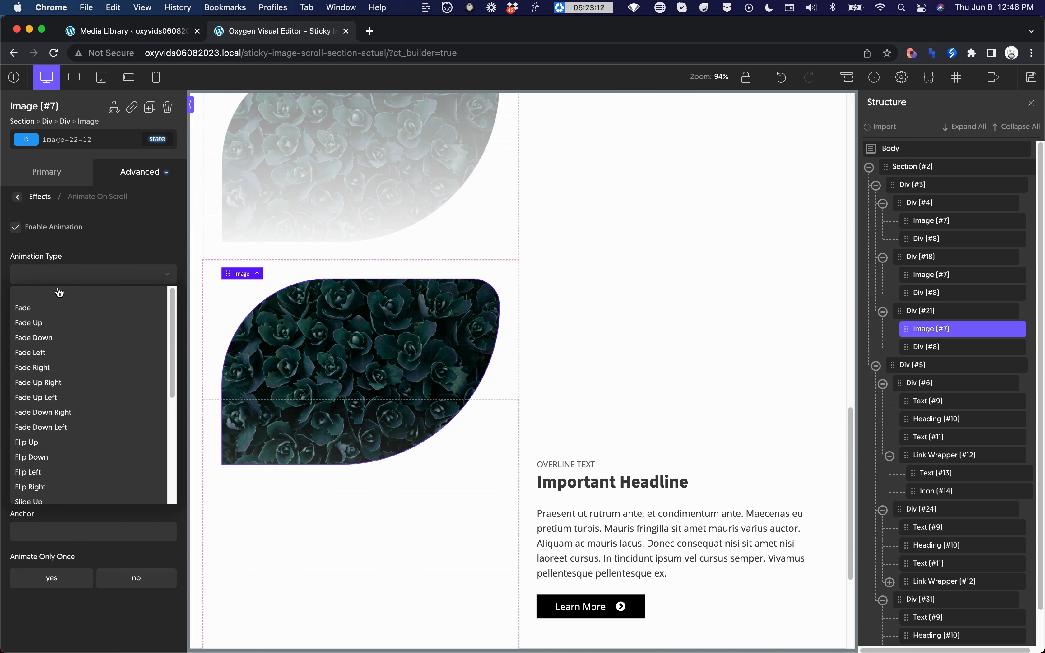
pyautogui.click(43, 442)
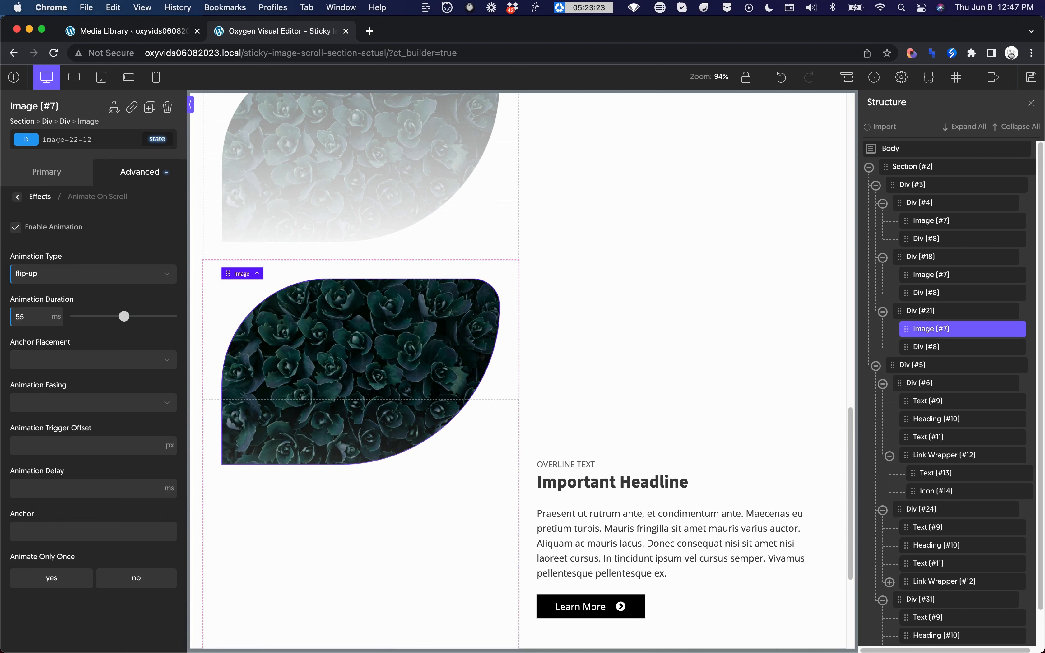
pyautogui.click(57, 401)
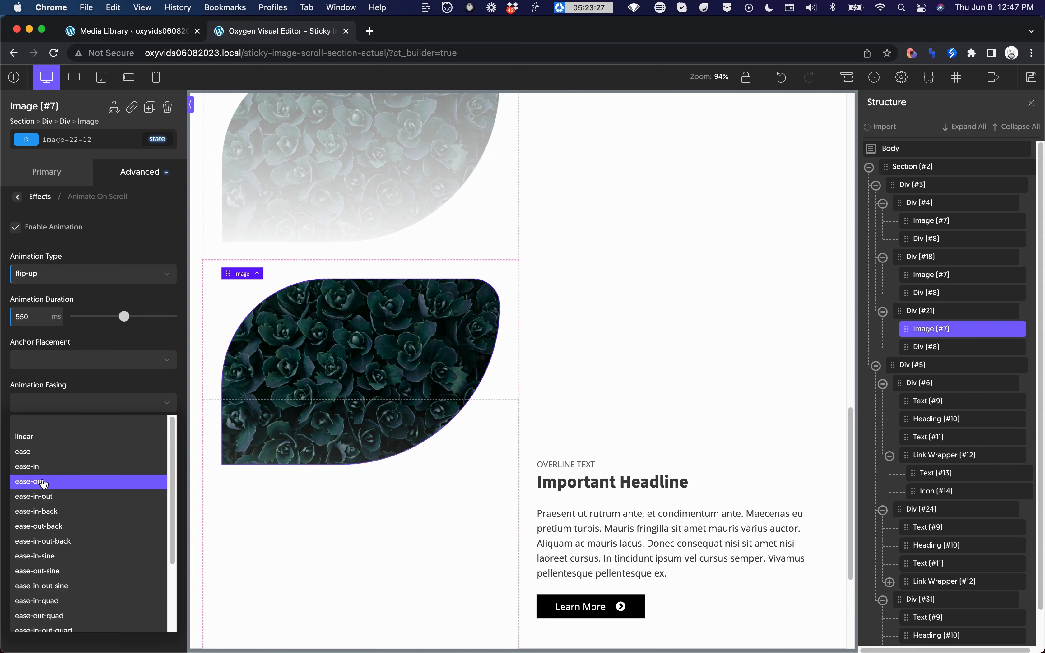
pyautogui.click(42, 495)
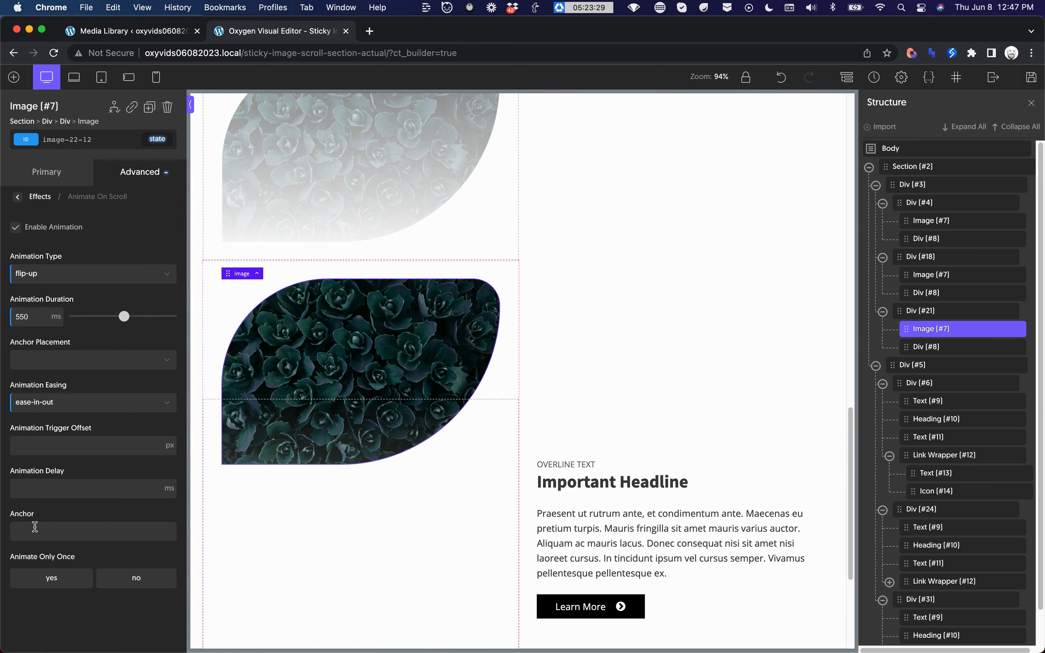
pyautogui.press('super+v')
# Step: Open the frontend version of the page in a new browser tab and switch to it
pyautogui.moveTo(990, 80)
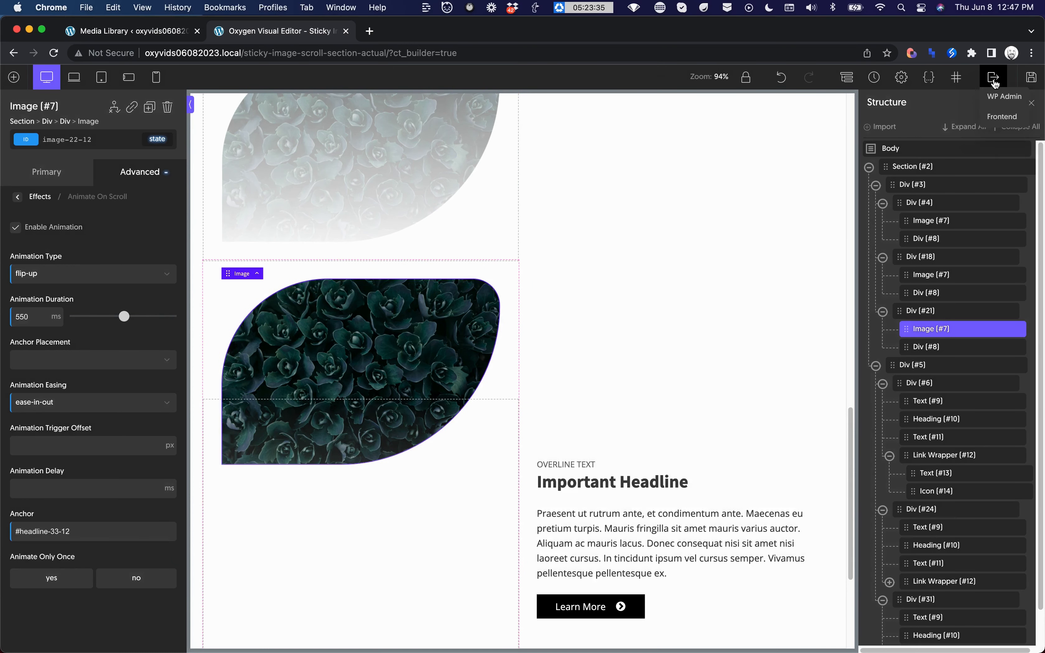
pyautogui.rightClick(996, 117)
pyautogui.click(944, 126)
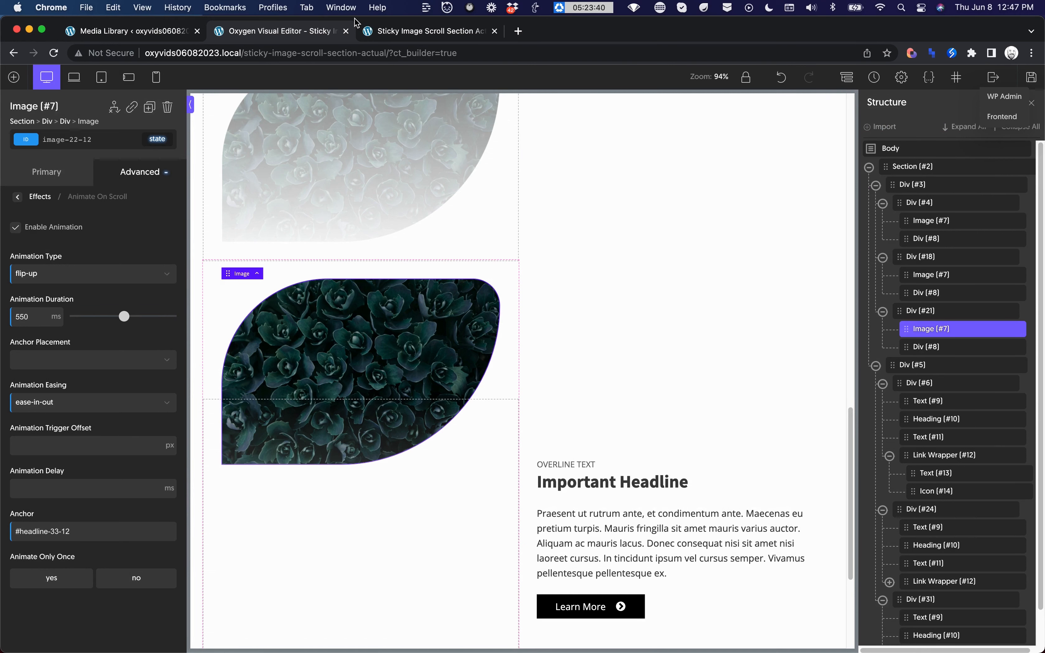
pyautogui.click(423, 35)
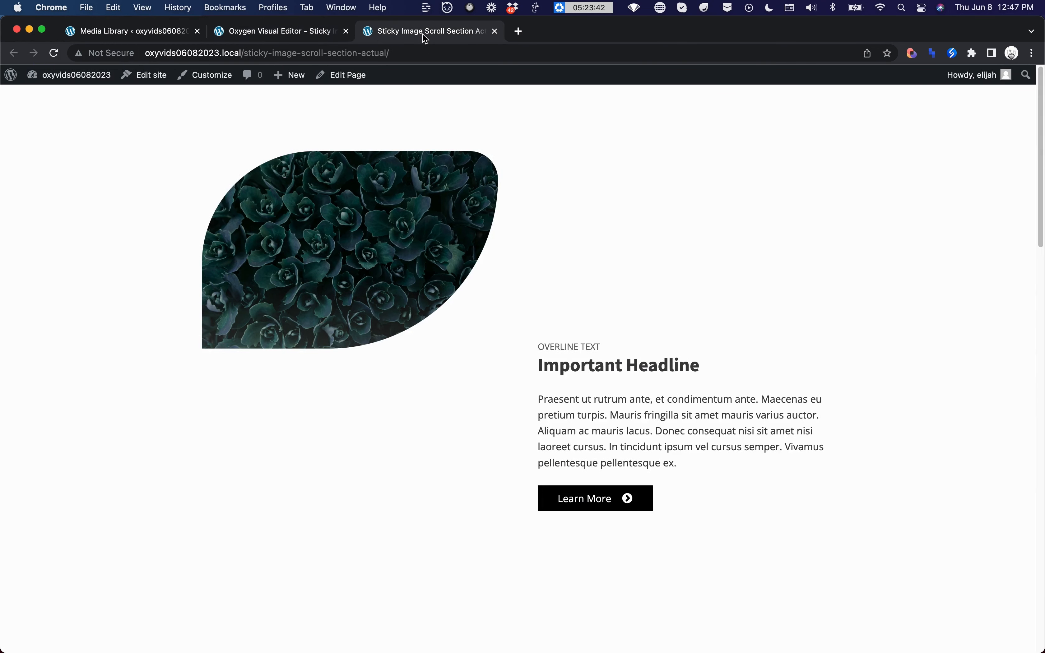
# Step: Examine how the sticky images flip up and fade under the white gradient across the three content blocks
pyautogui.scroll(-5, 707, 213)
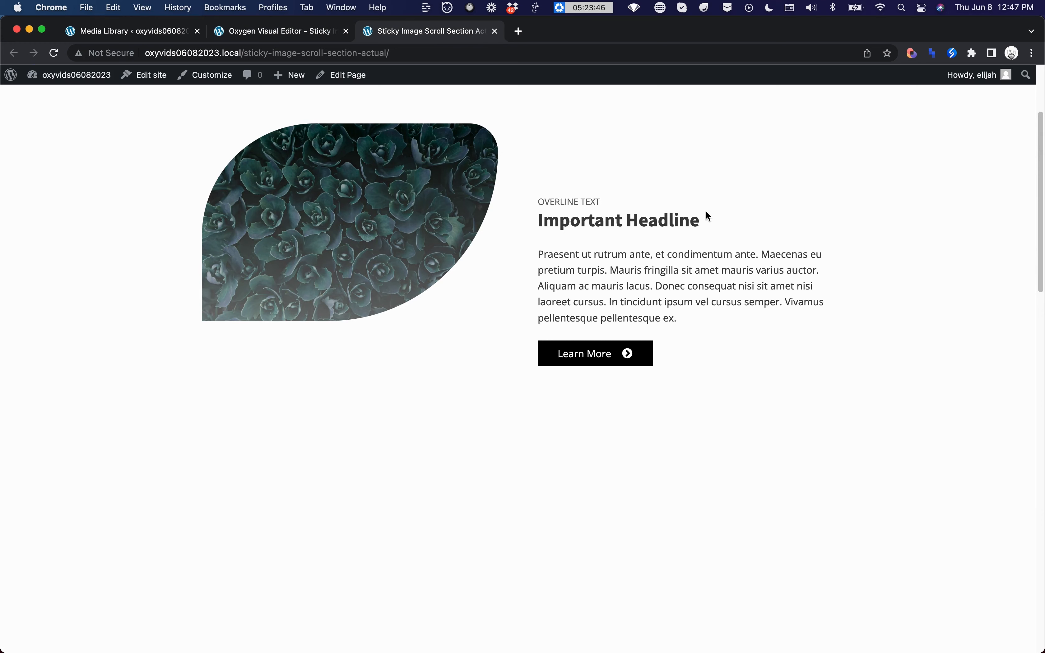
pyautogui.scroll(-10, 706, 213)
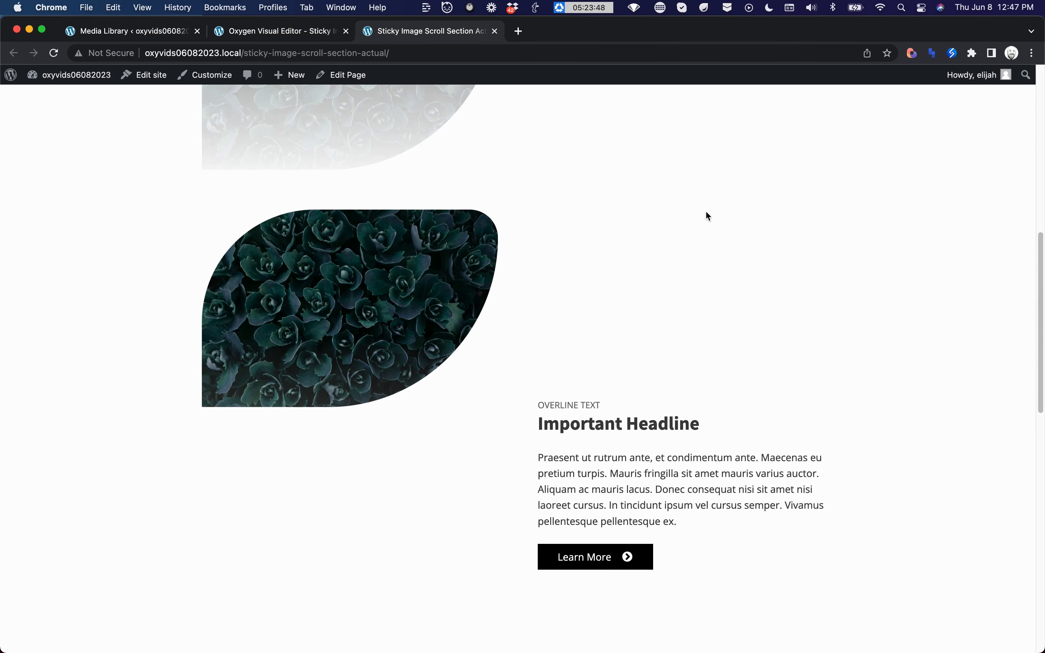
pyautogui.scroll(-15, 706, 212)
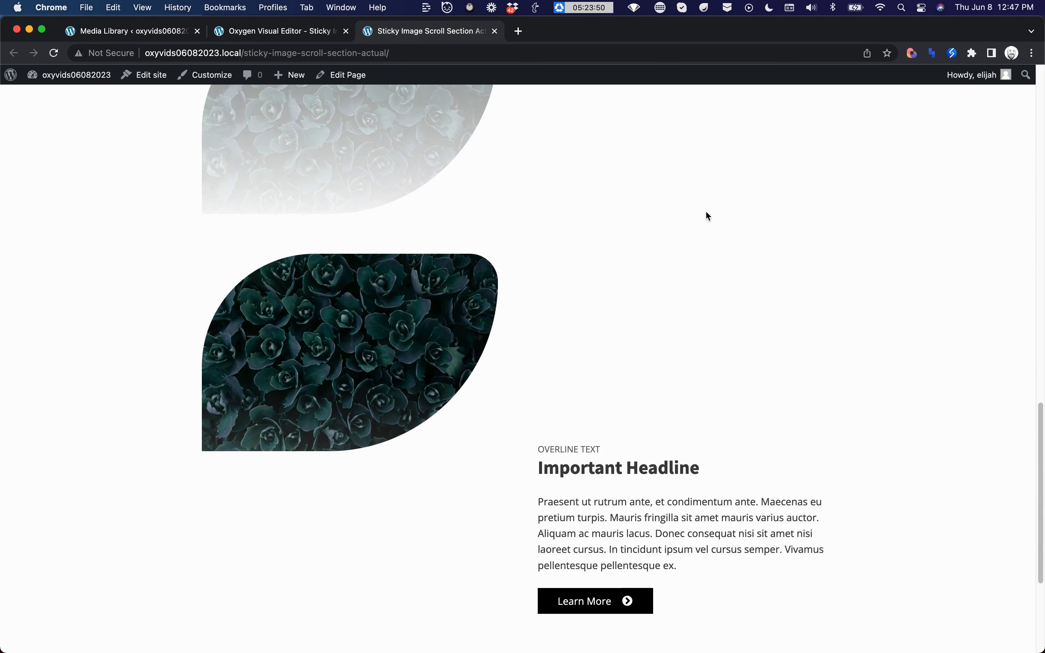
pyautogui.scroll(-3, 706, 212)
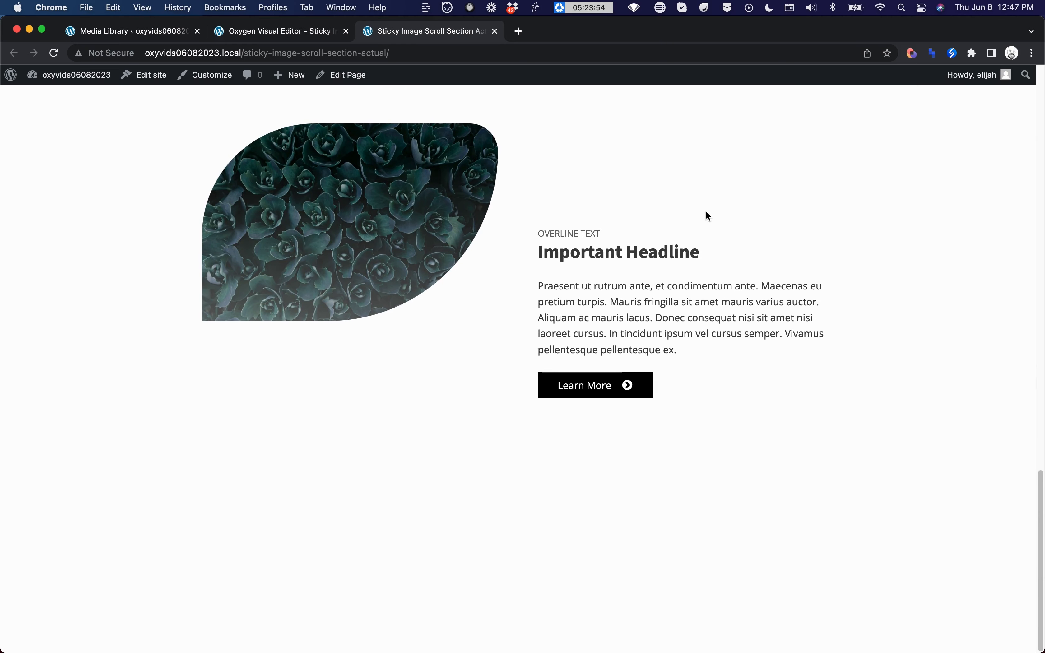
pyautogui.scroll(3, 706, 212)
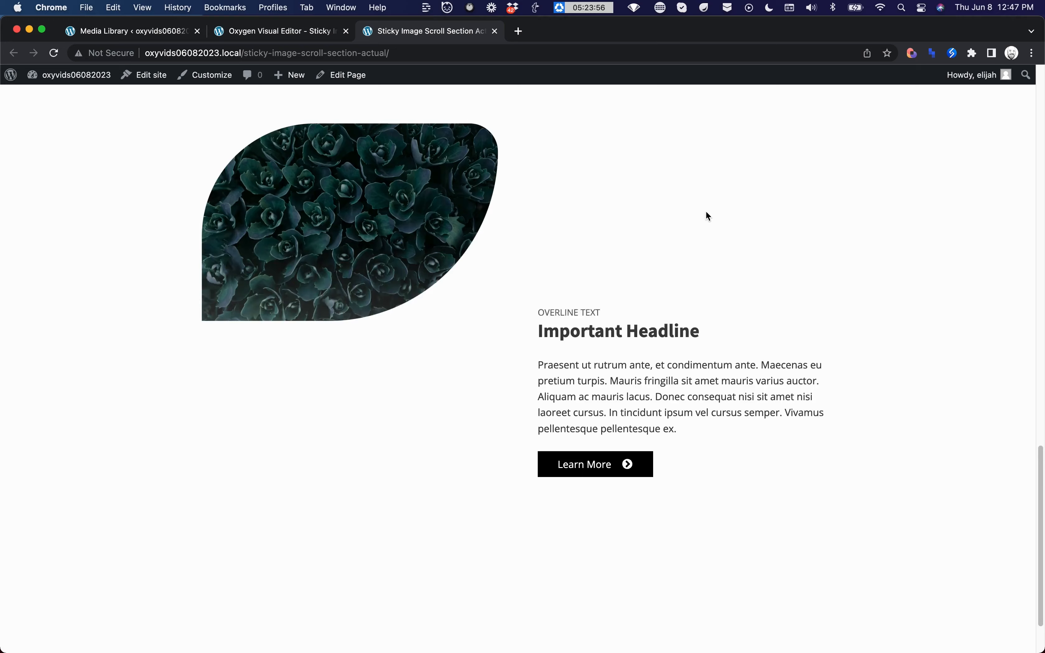
pyautogui.scroll(-3, 705, 211)
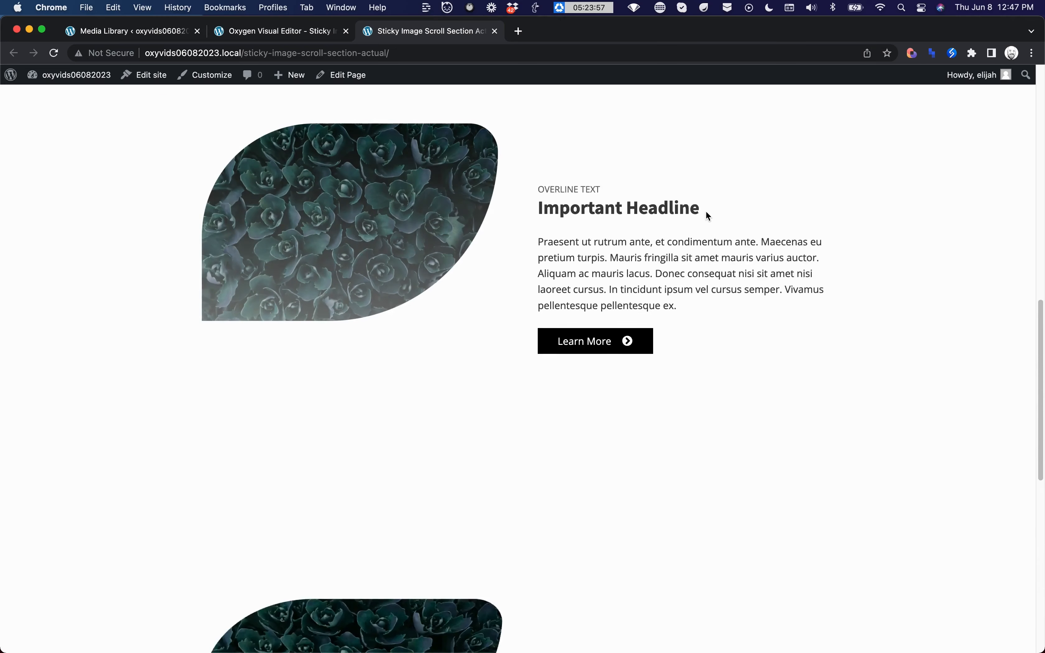
pyautogui.scroll(7, 702, 211)
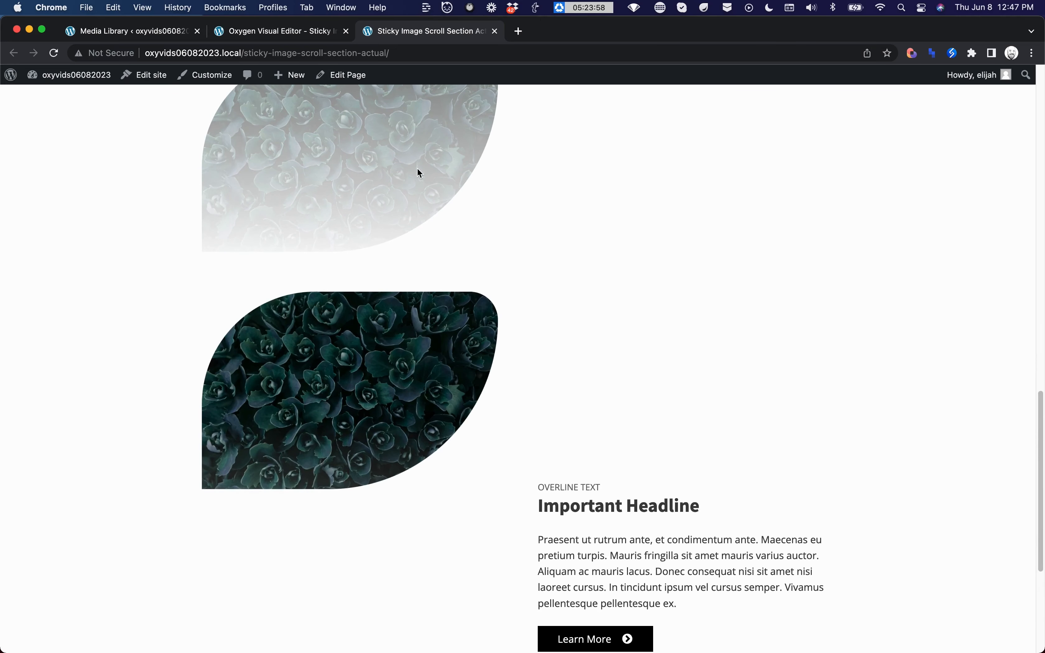
pyautogui.scroll(4, 418, 169)
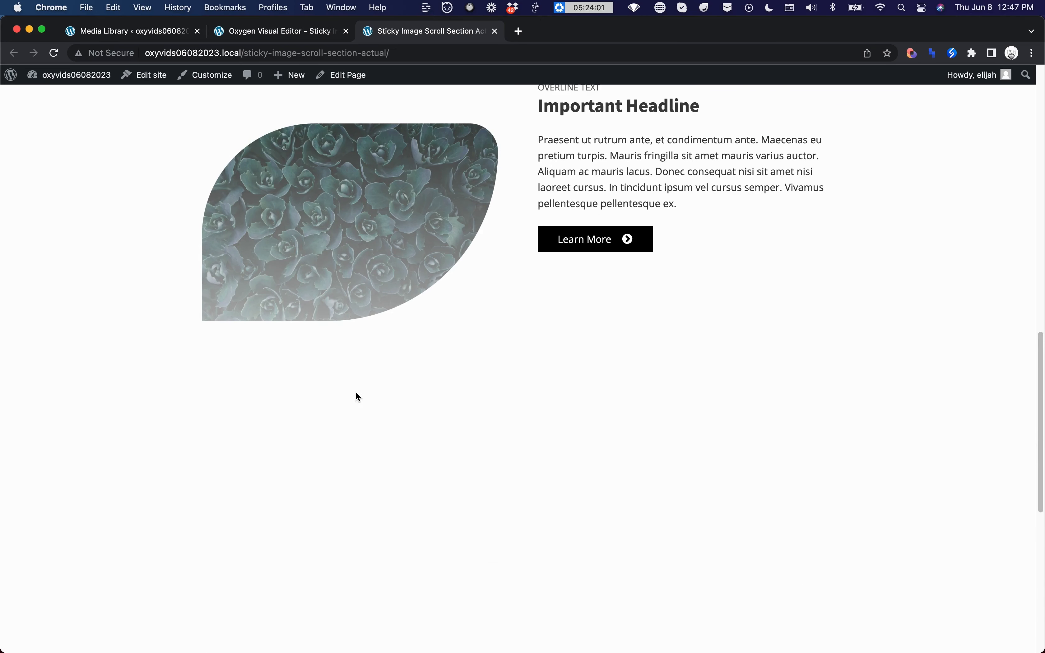
pyautogui.scroll(-3, 464, 365)
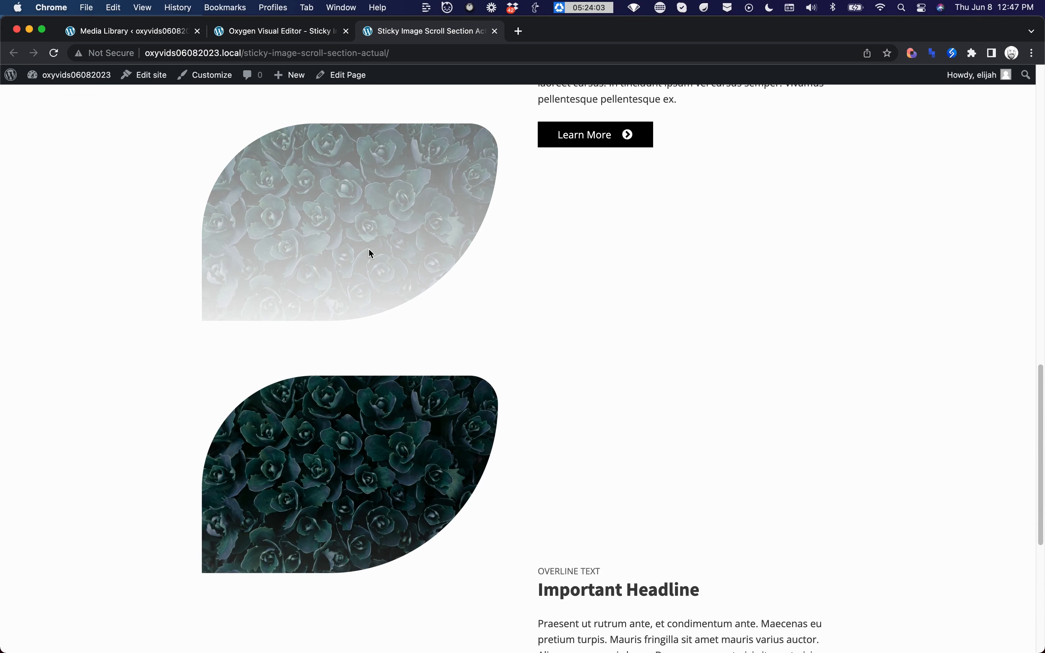
# Step: Return to the Oxygen editor and open the background gradient settings of the gradient-overlap div in the second image block
pyautogui.click(289, 34)
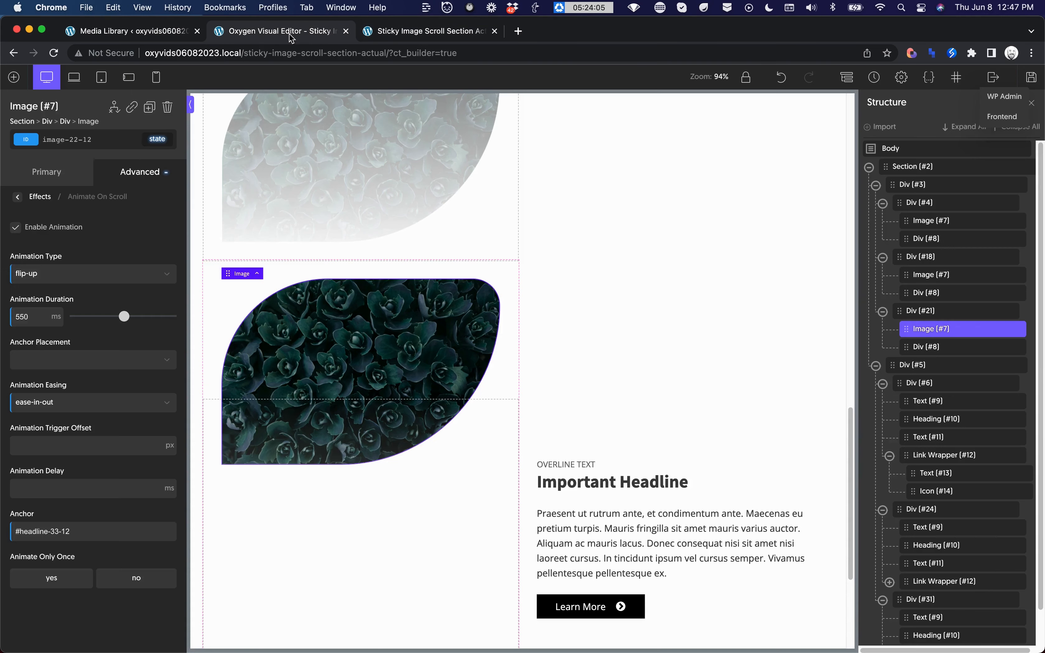
pyautogui.scroll(-2, 459, 459)
pyautogui.click(459, 463)
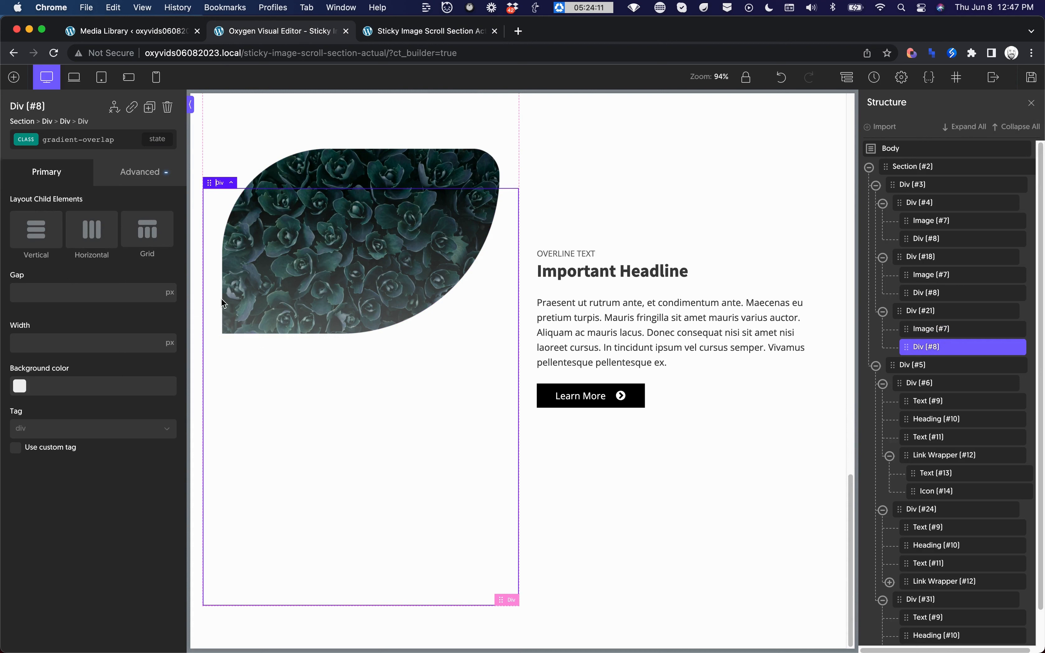
pyautogui.click(149, 180)
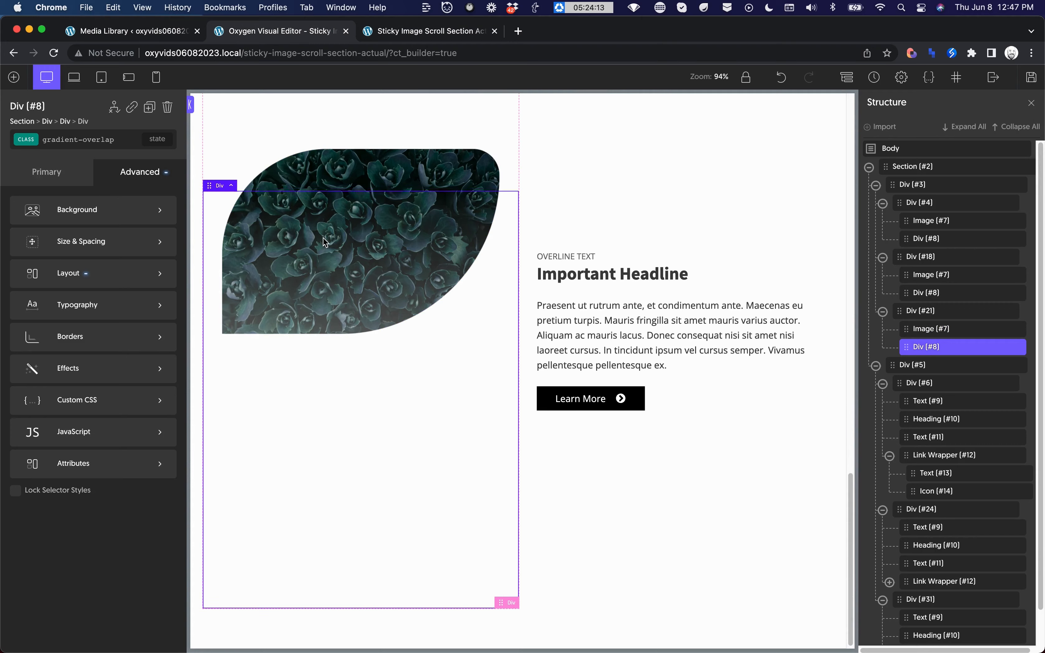
pyautogui.scroll(5, 324, 240)
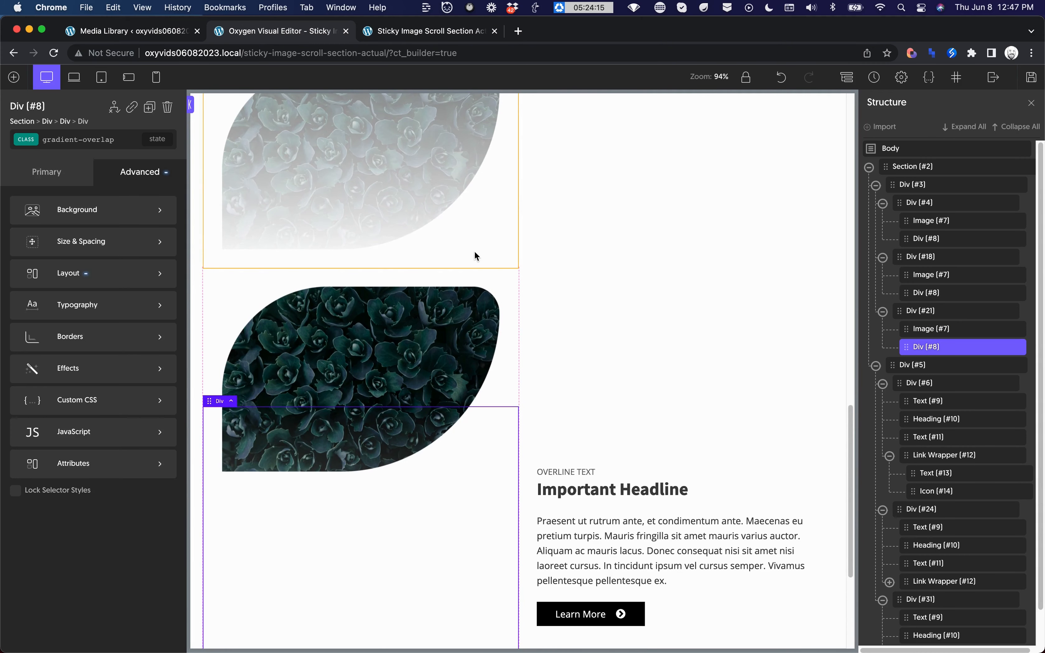
pyautogui.click(475, 252)
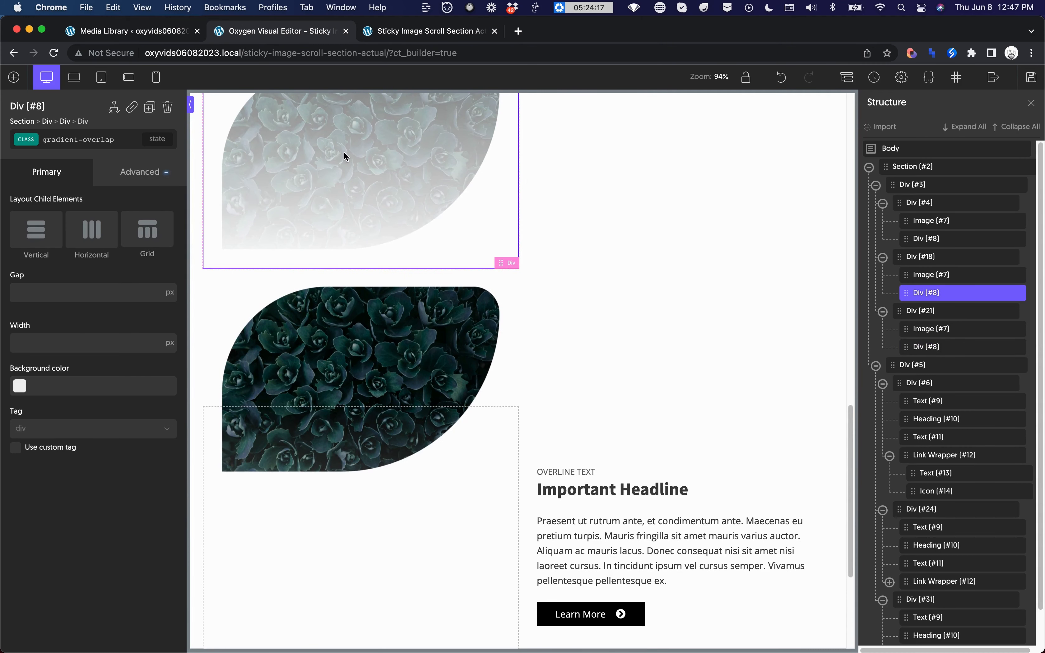
pyautogui.click(143, 175)
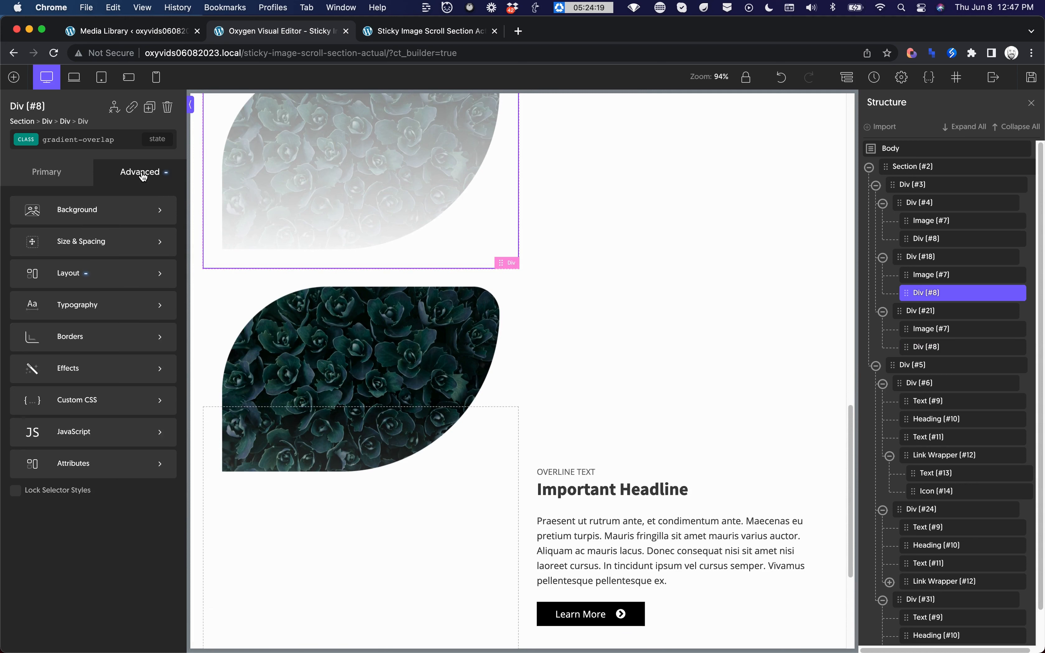
pyautogui.click(116, 223)
pyautogui.scroll(-2, 95, 604)
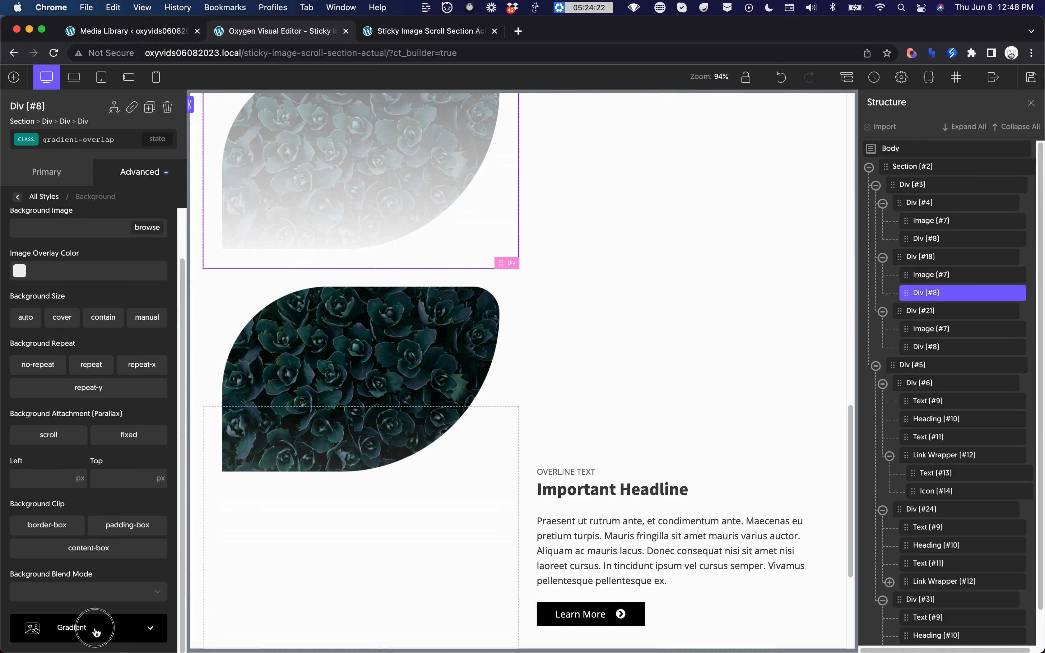
pyautogui.click(94, 631)
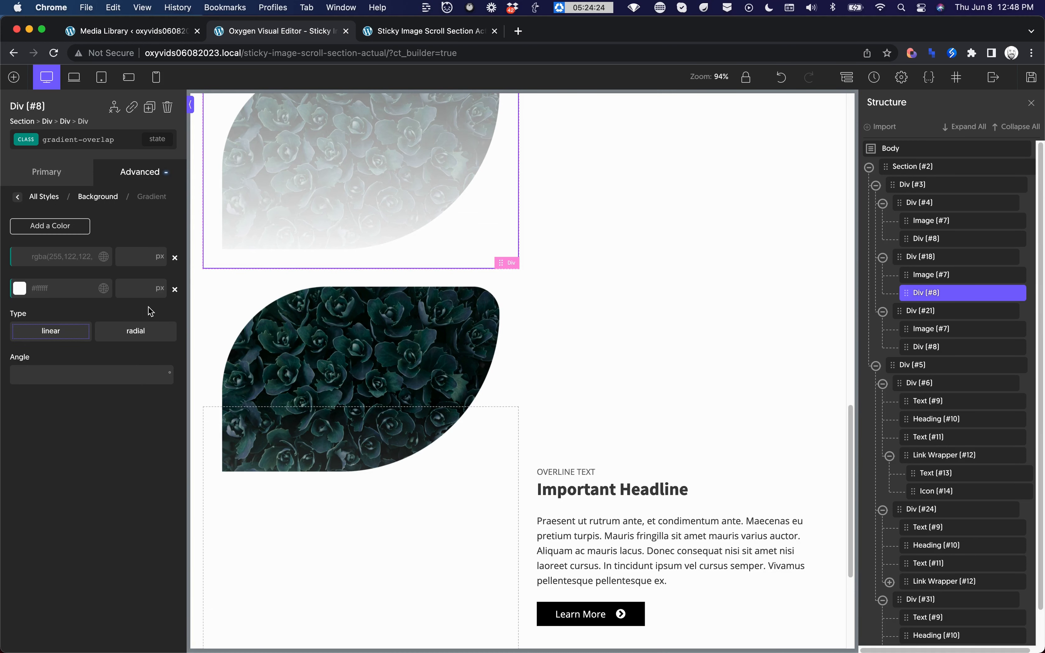
# Step: Set the gradient's white color stop to 10% and check the fade over the images in the canvas
pyautogui.click(159, 289)
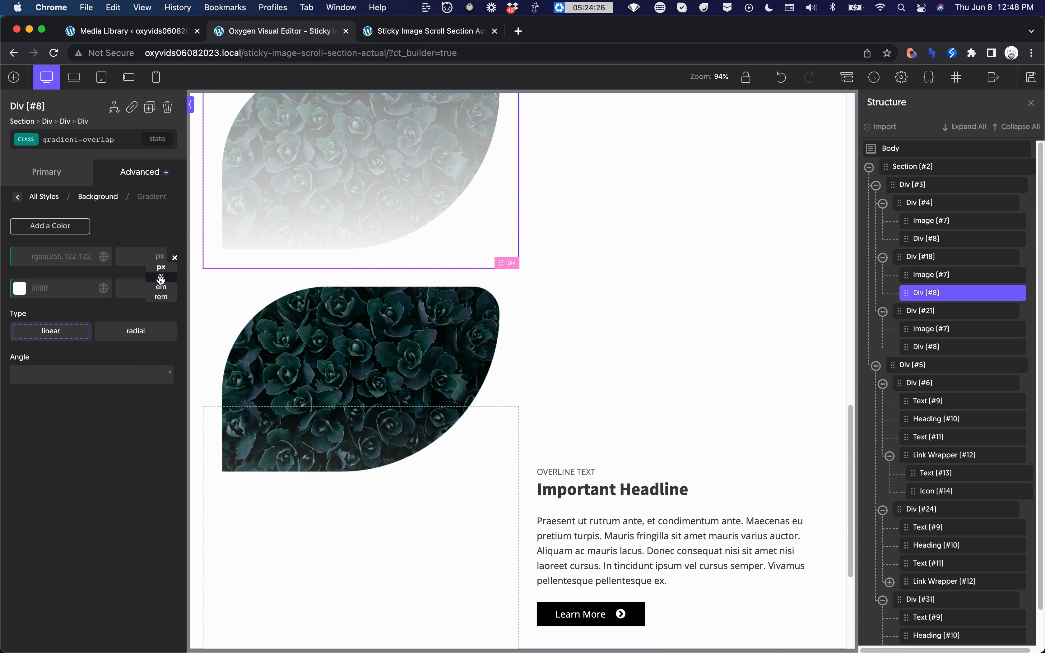
pyautogui.click(160, 278)
pyautogui.write('10')
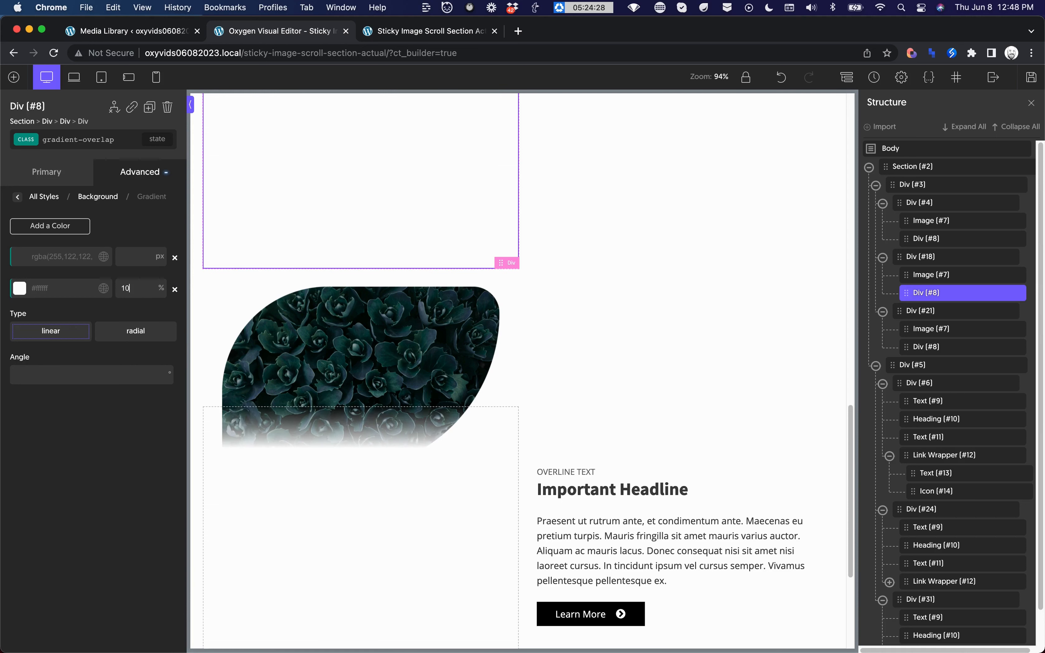
pyautogui.scroll(-8, 622, 295)
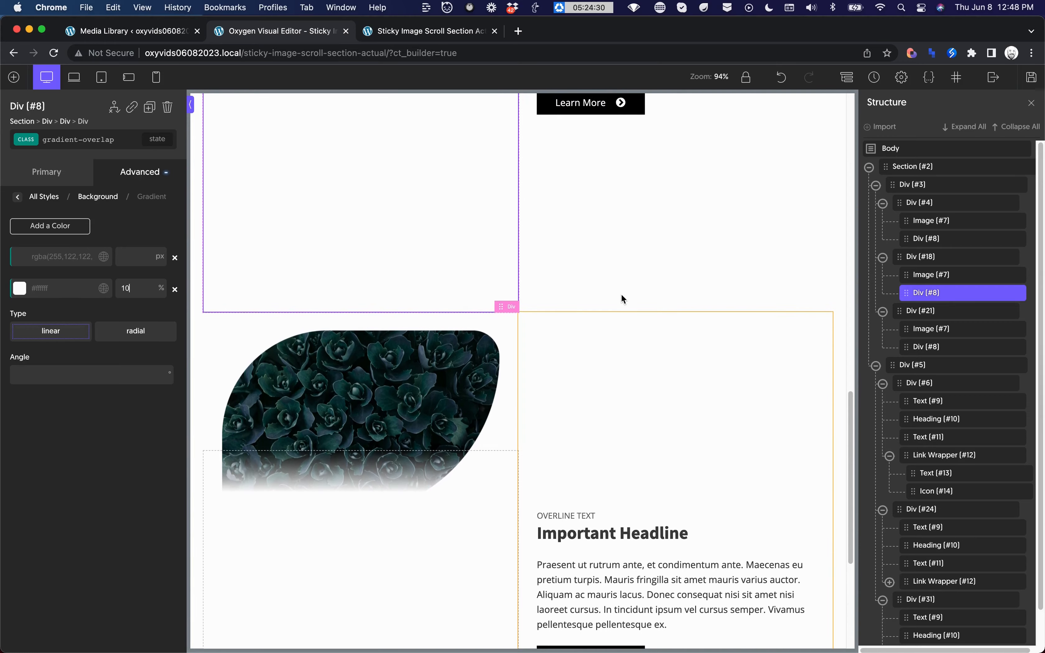
pyautogui.scroll(3, 622, 298)
pyautogui.scroll(-2, 622, 297)
pyautogui.scroll(2, 622, 298)
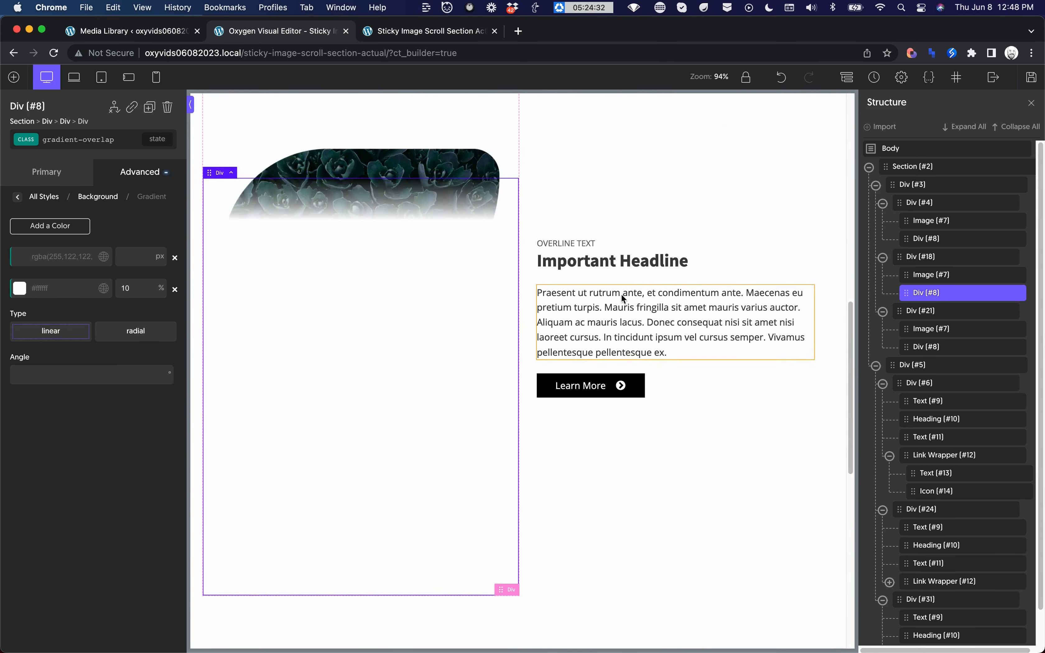
pyautogui.scroll(-1, 622, 297)
pyautogui.scroll(1, 623, 297)
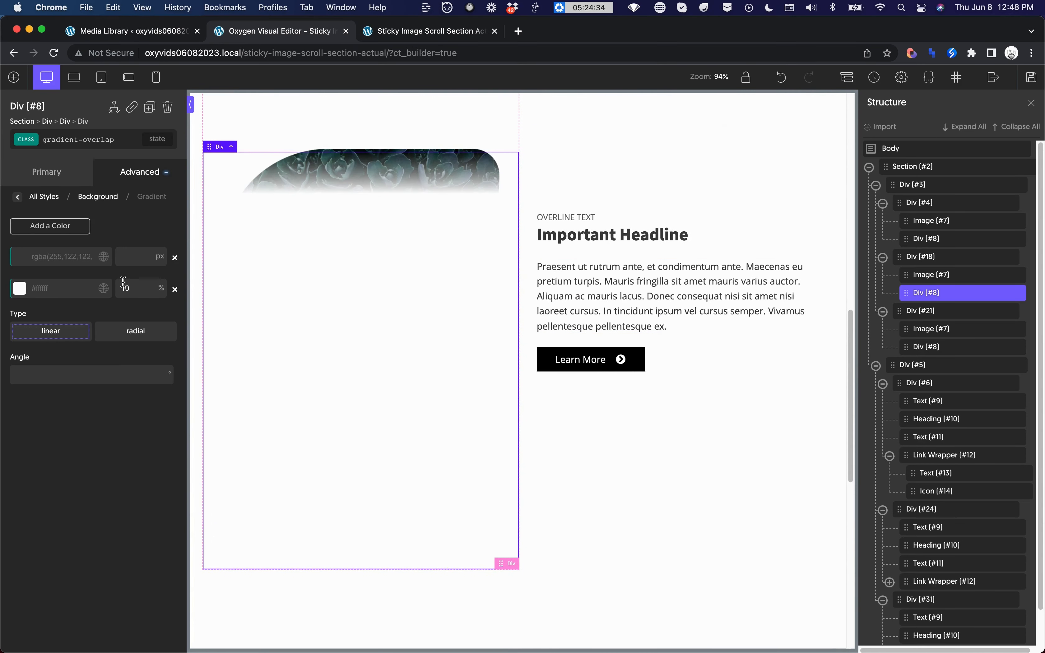
# Step: Try the gradient's white color stop at 30%, settle on 50%, and check the fade across the content blocks
pyautogui.write('30')
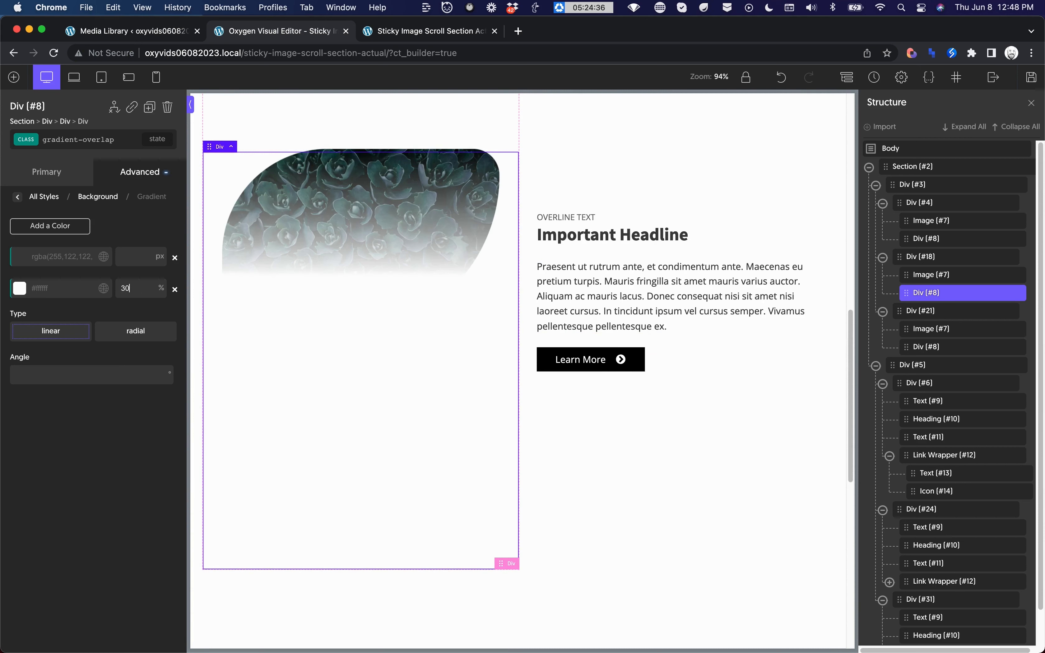
pyautogui.press('BackSpace')
pyautogui.press('BackSpace')
pyautogui.write('50')
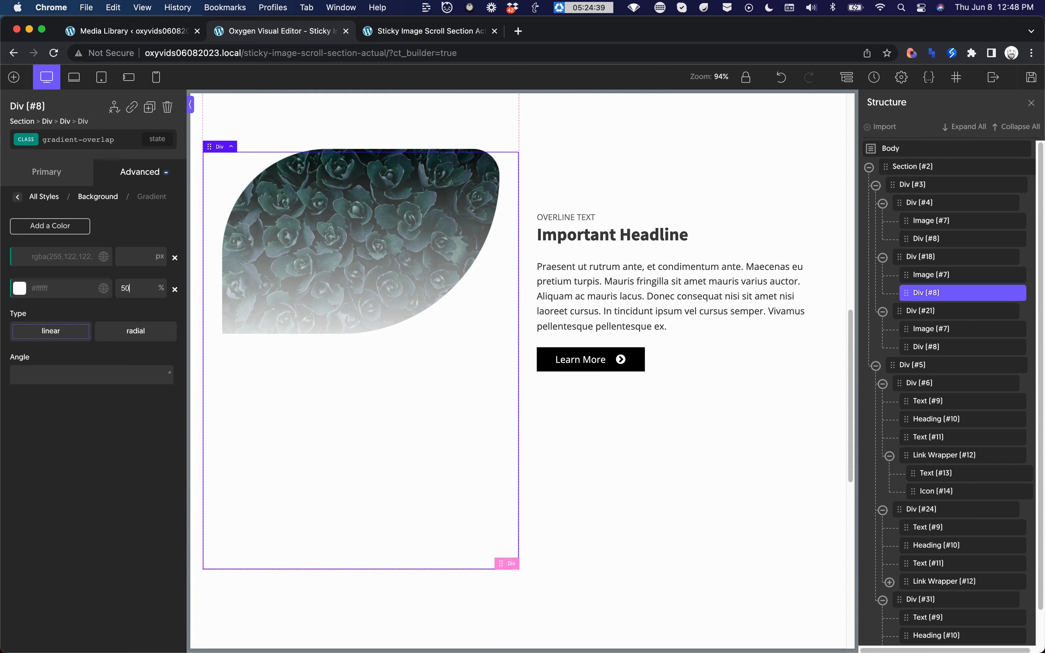
pyautogui.scroll(-5, 710, 298)
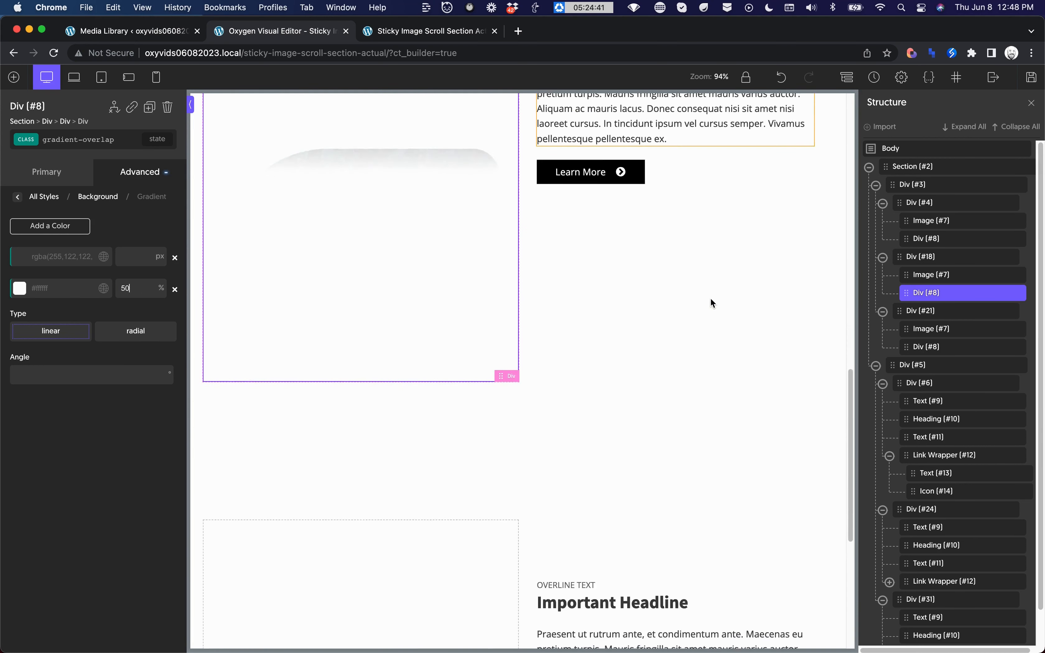
pyautogui.scroll(-10, 710, 298)
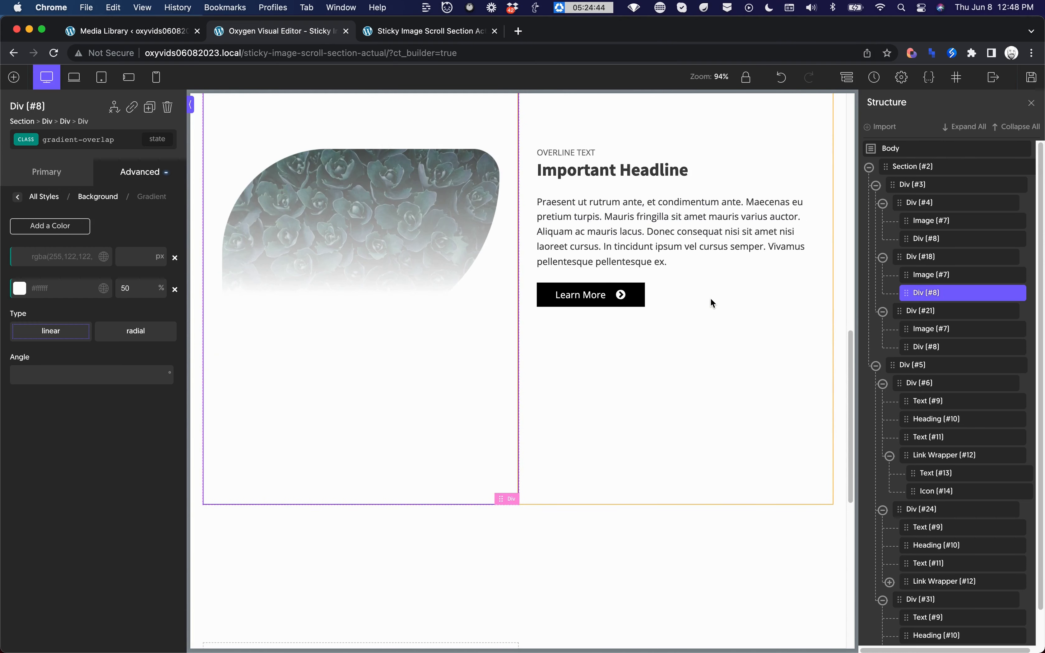
pyautogui.scroll(-8, 710, 298)
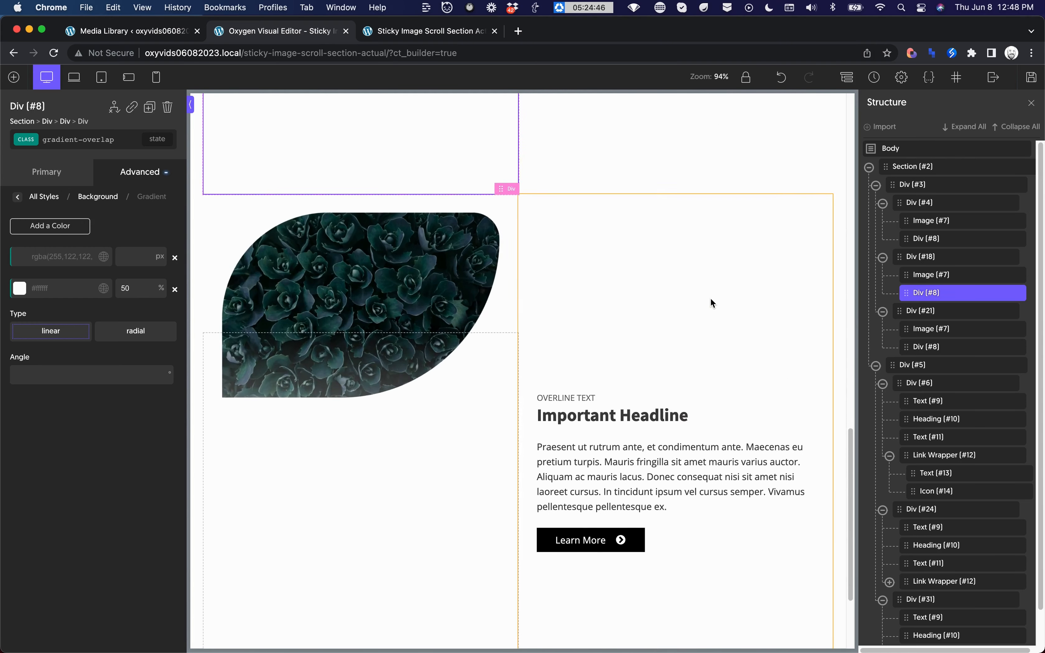
pyautogui.scroll(4, 710, 298)
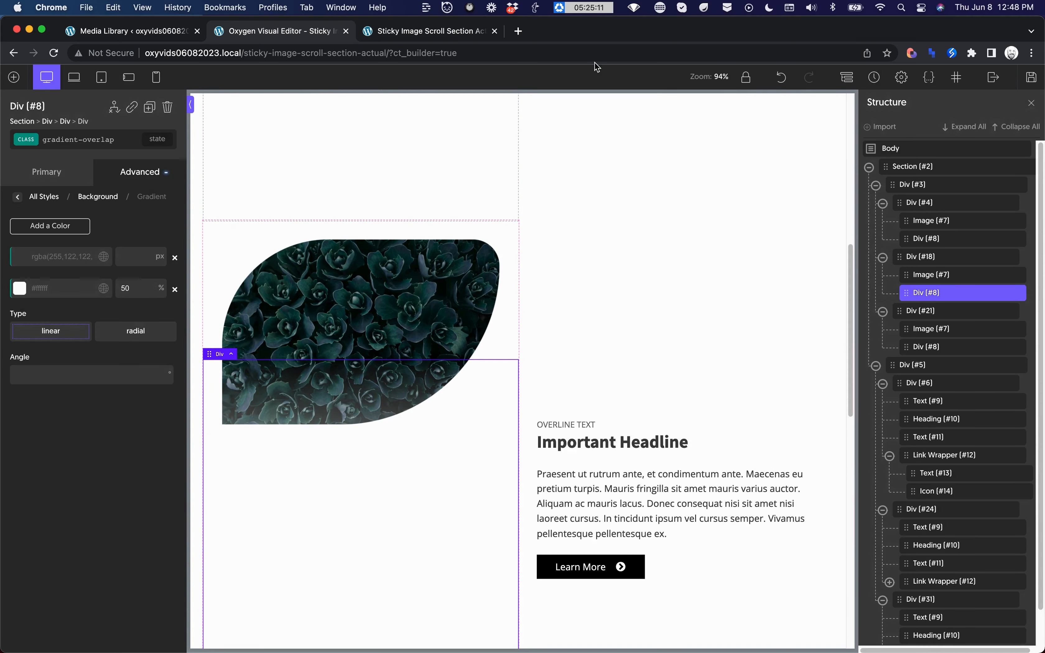
# Step: Switch to the live page and examine the flip-up images and their white gradient fade through all three content blocks
pyautogui.click(454, 32)
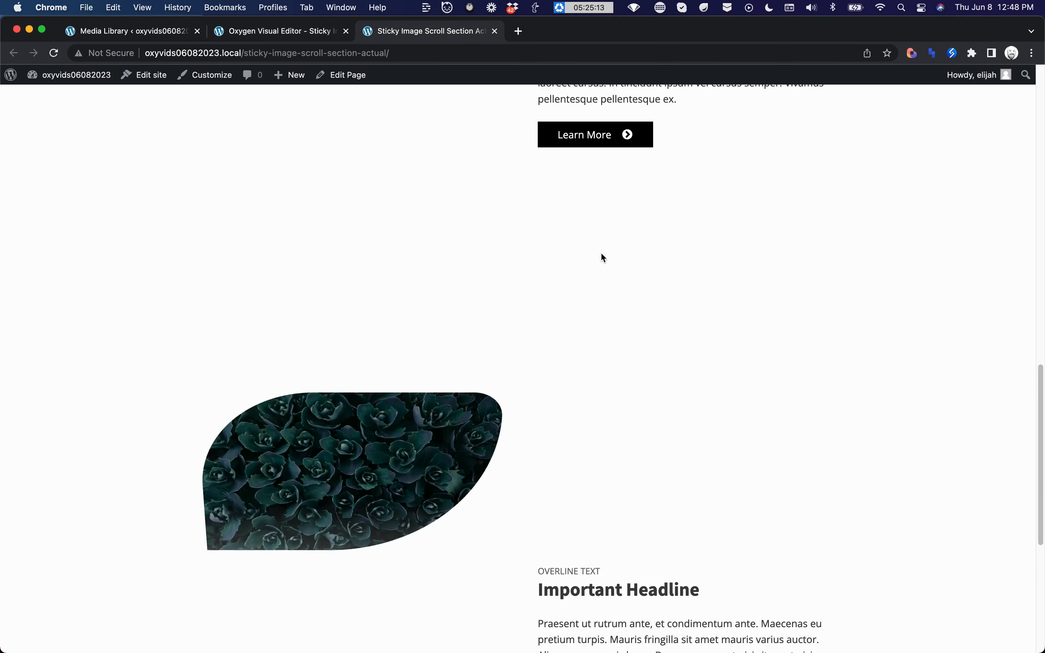
pyautogui.scroll(5, 603, 257)
pyautogui.scroll(-2, 603, 257)
pyautogui.scroll(-10, 603, 257)
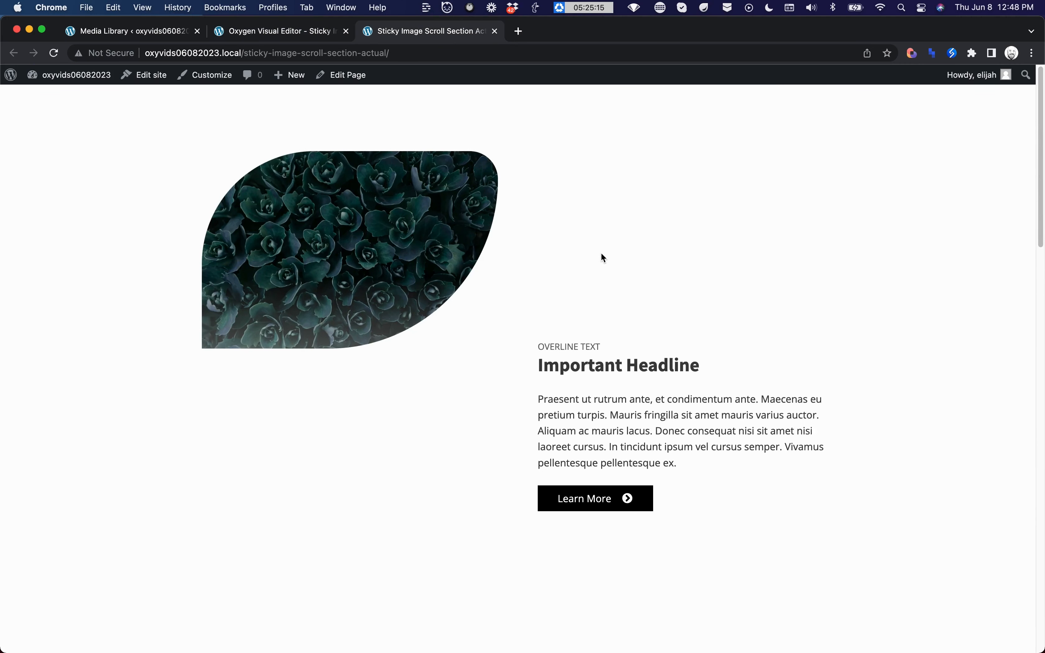
pyautogui.scroll(-3, 603, 258)
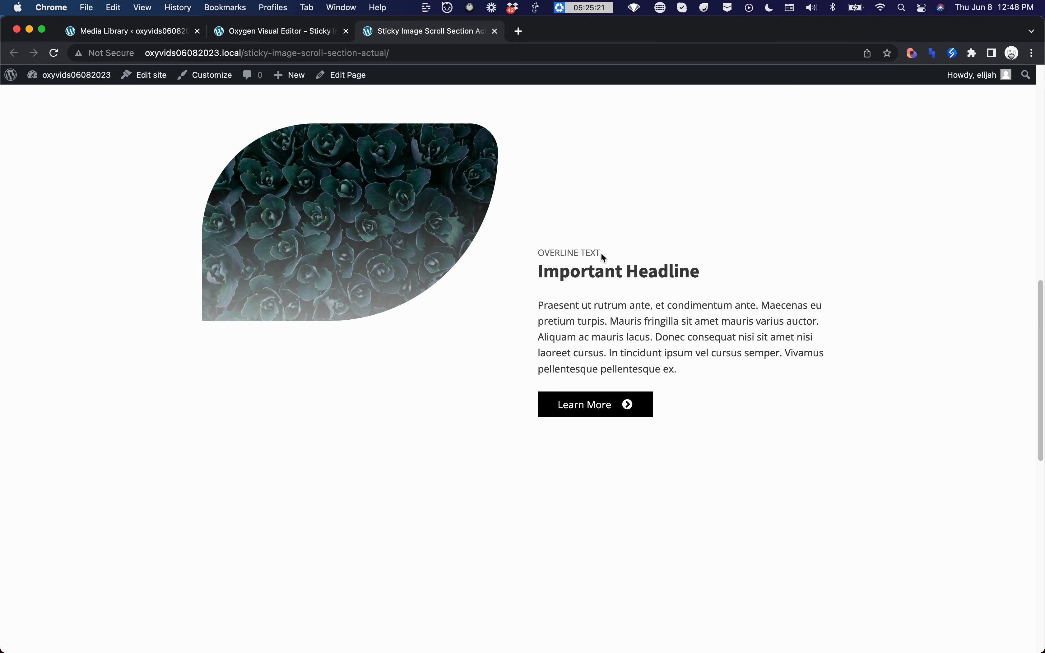
pyautogui.scroll(-10, 604, 258)
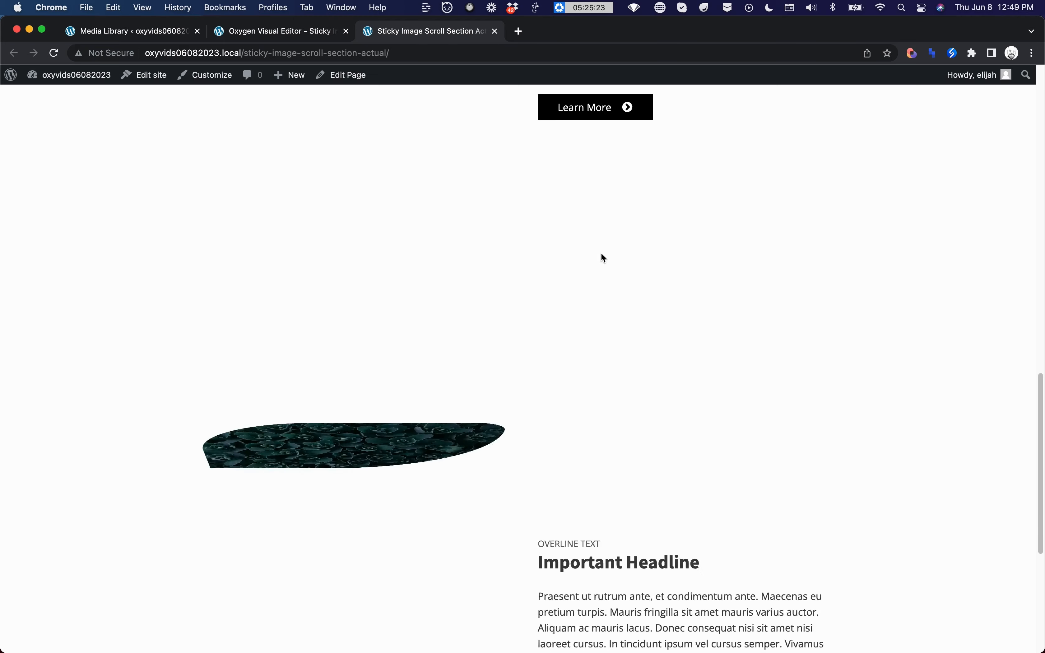
pyautogui.scroll(15, 604, 258)
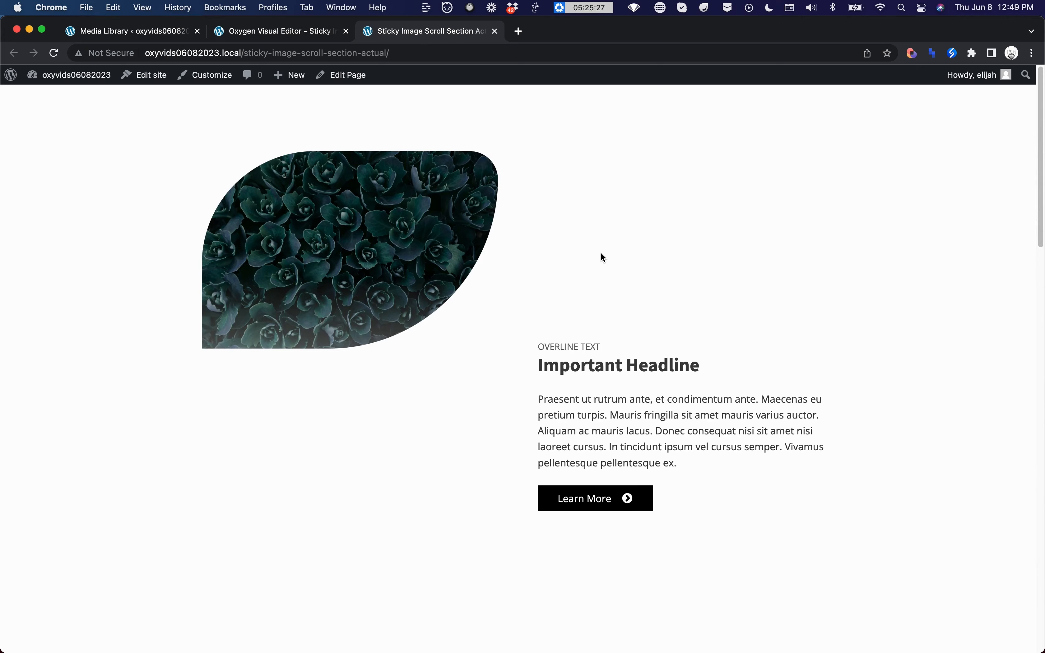
pyautogui.scroll(-10, 602, 257)
pyautogui.scroll(-10, 603, 257)
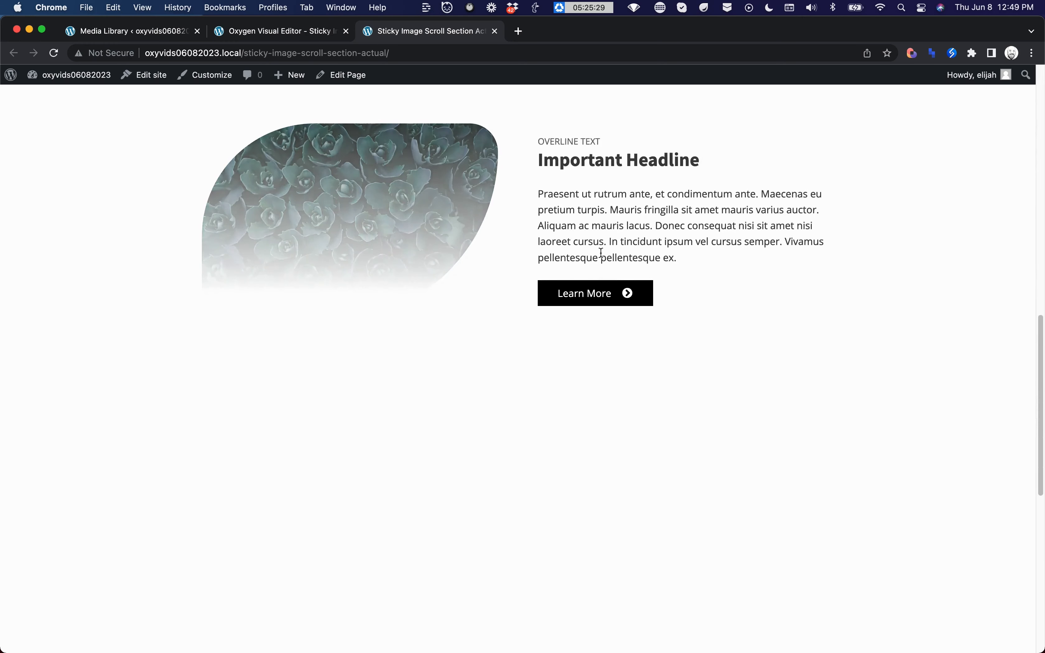
pyautogui.scroll(-3, 601, 252)
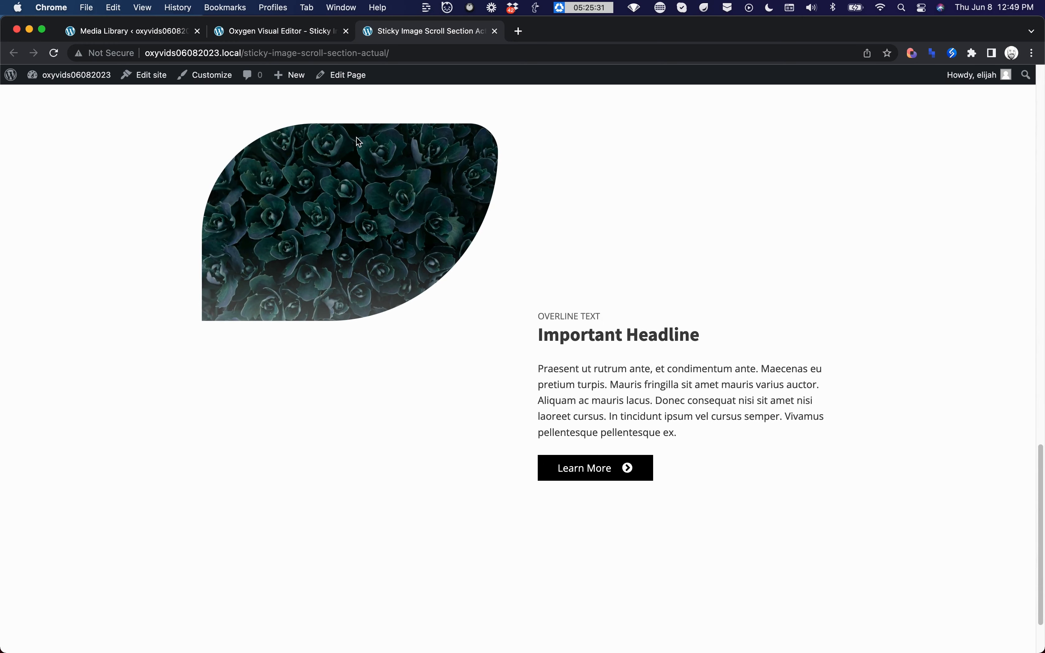
# Step: Return to the Oxygen editor, duplicate the whole sticky image section, and hide the original section in the builder
pyautogui.click(301, 31)
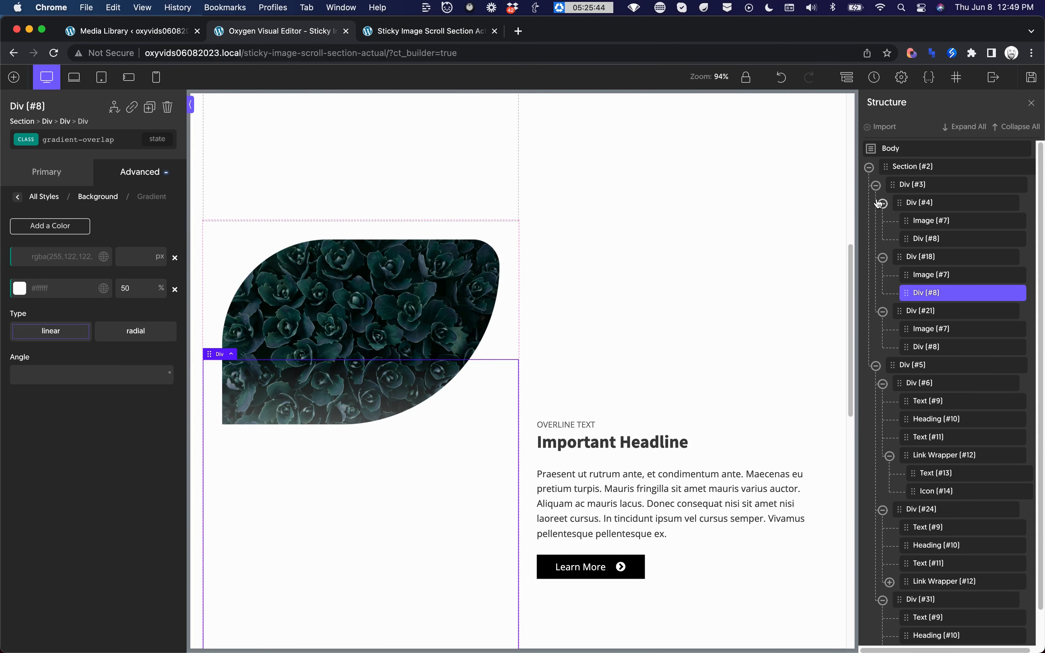
pyautogui.click(869, 168)
pyautogui.click(915, 172)
pyautogui.press('super+d')
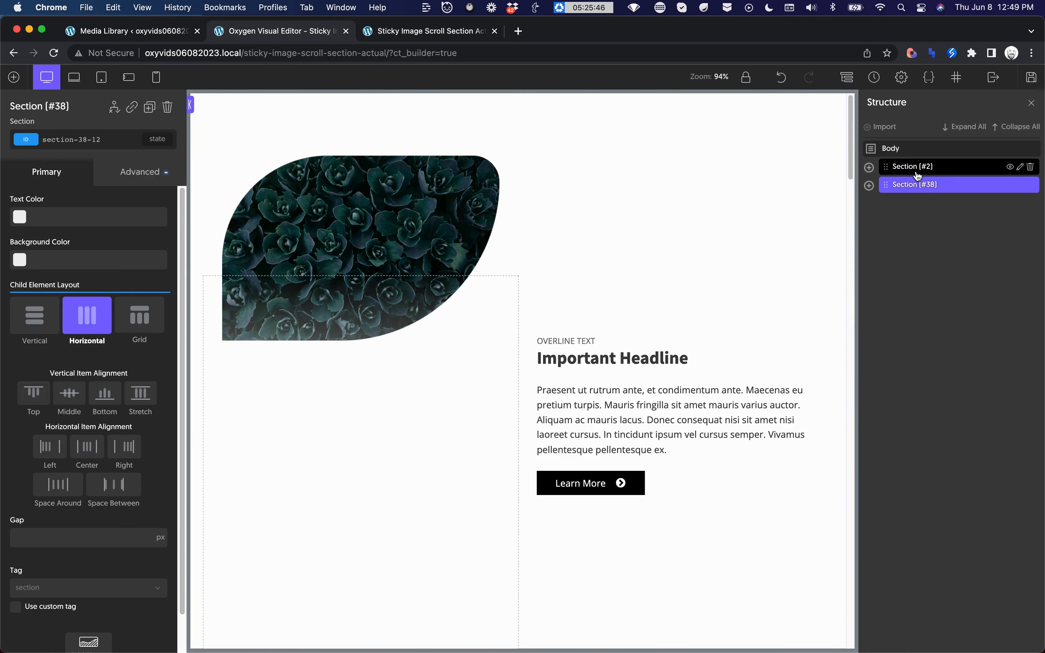
pyautogui.click(1014, 170)
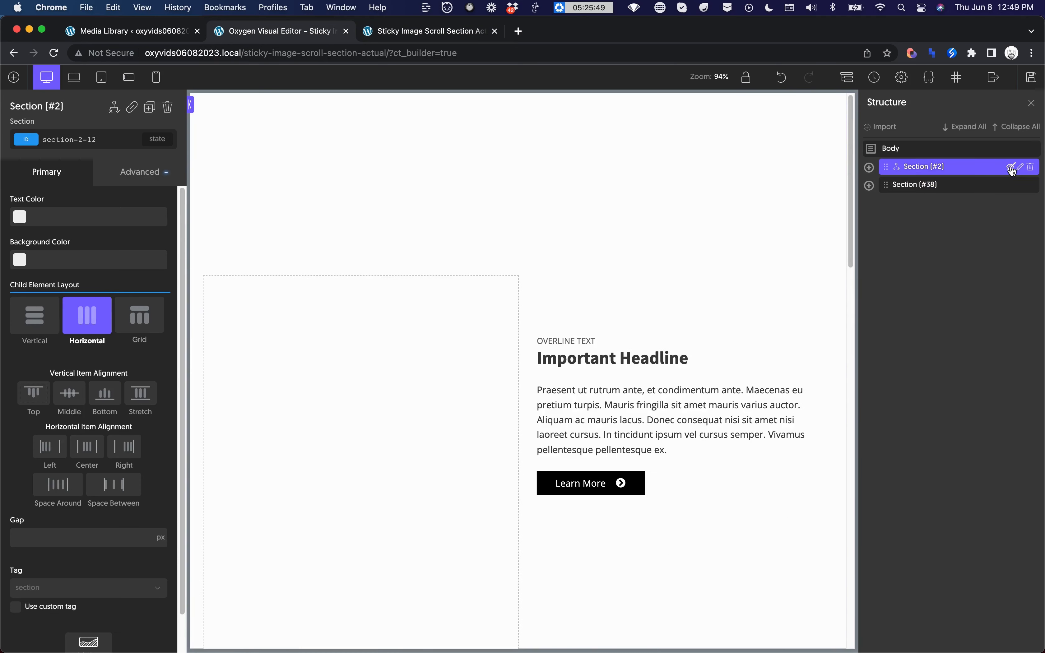
# Step: In the duplicate section, move the first block's image directly into the image column div and delete the three image wrapper divs
pyautogui.click(929, 186)
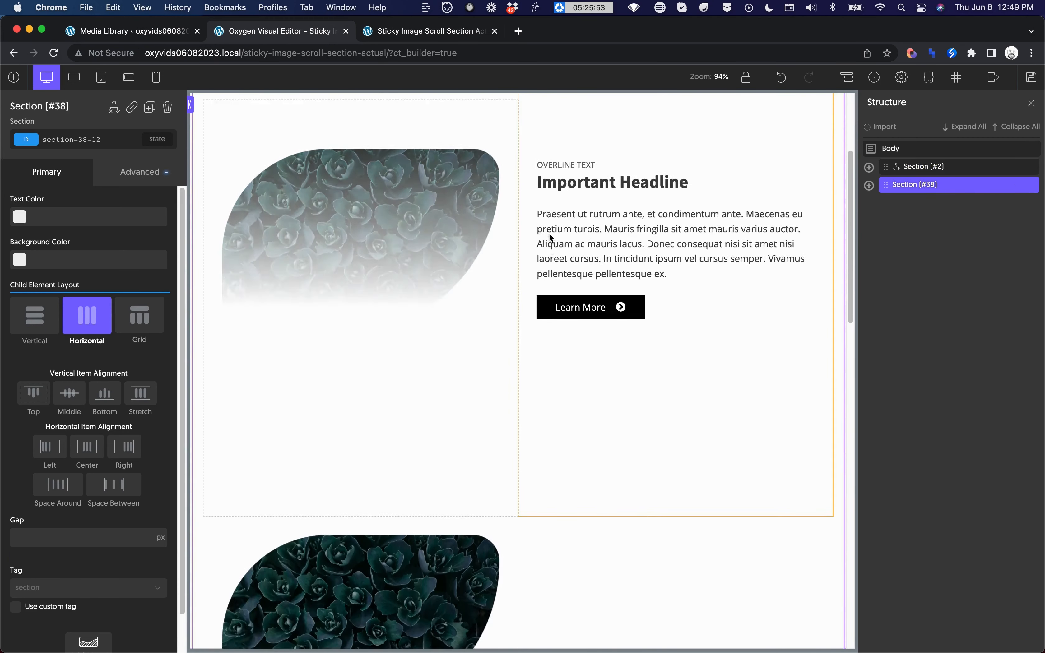
pyautogui.click(870, 187)
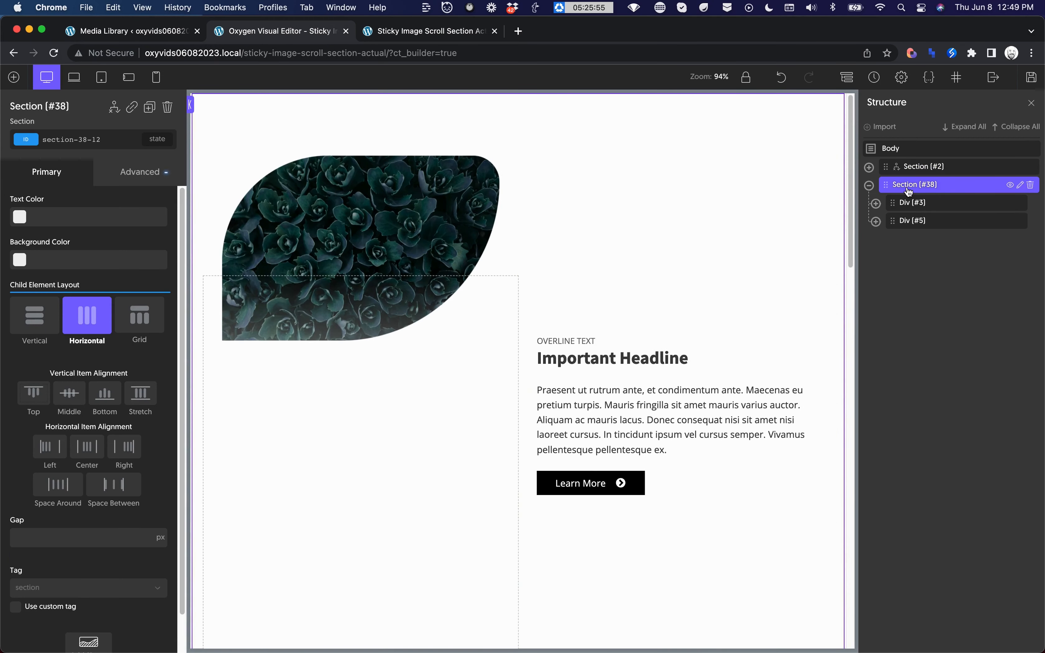
pyautogui.click(876, 203)
pyautogui.click(883, 221)
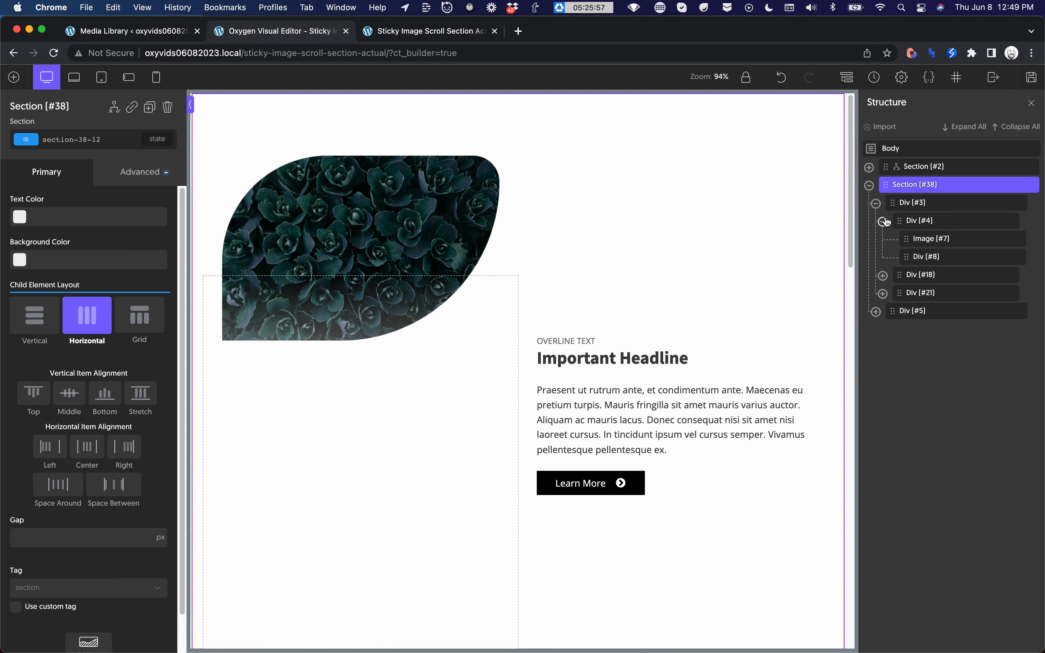
pyautogui.moveTo(927, 244); pyautogui.dragTo(927, 223)
pyautogui.click(1010, 242)
pyautogui.click(1010, 242)
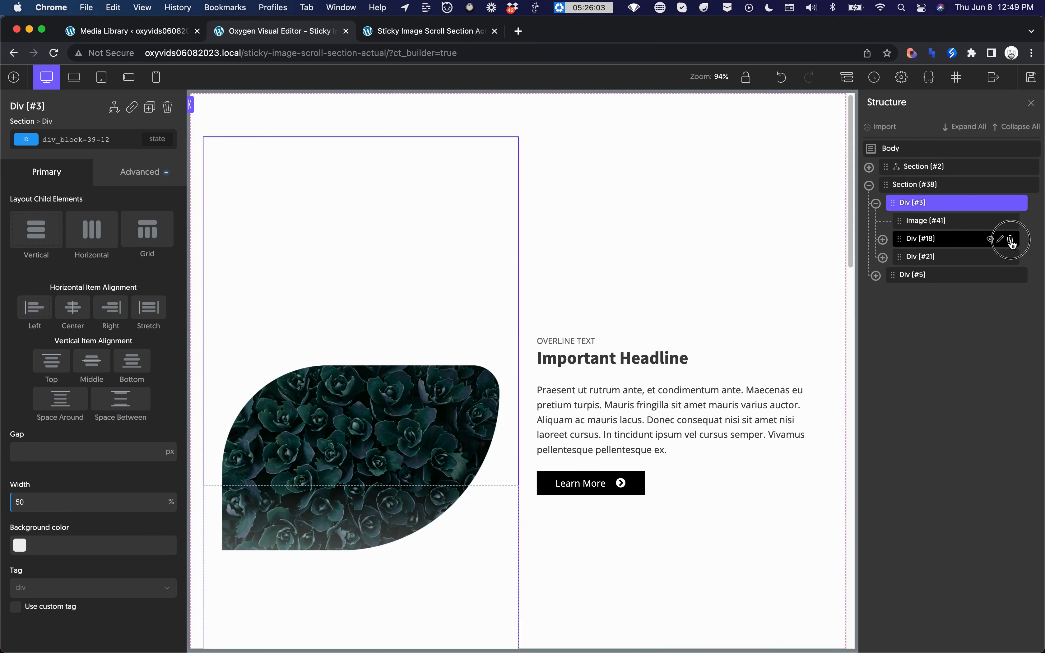
pyautogui.click(1010, 242)
# Step: Disable the Animate On Scroll effect for the remaining image in the duplicate section
pyautogui.click(939, 223)
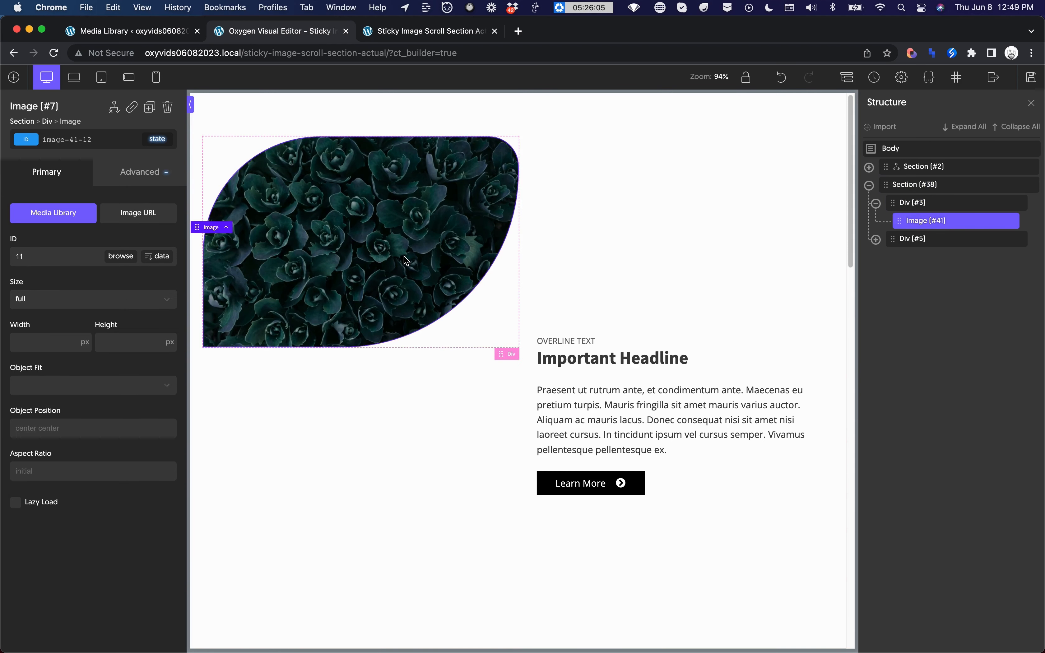
pyautogui.click(141, 173)
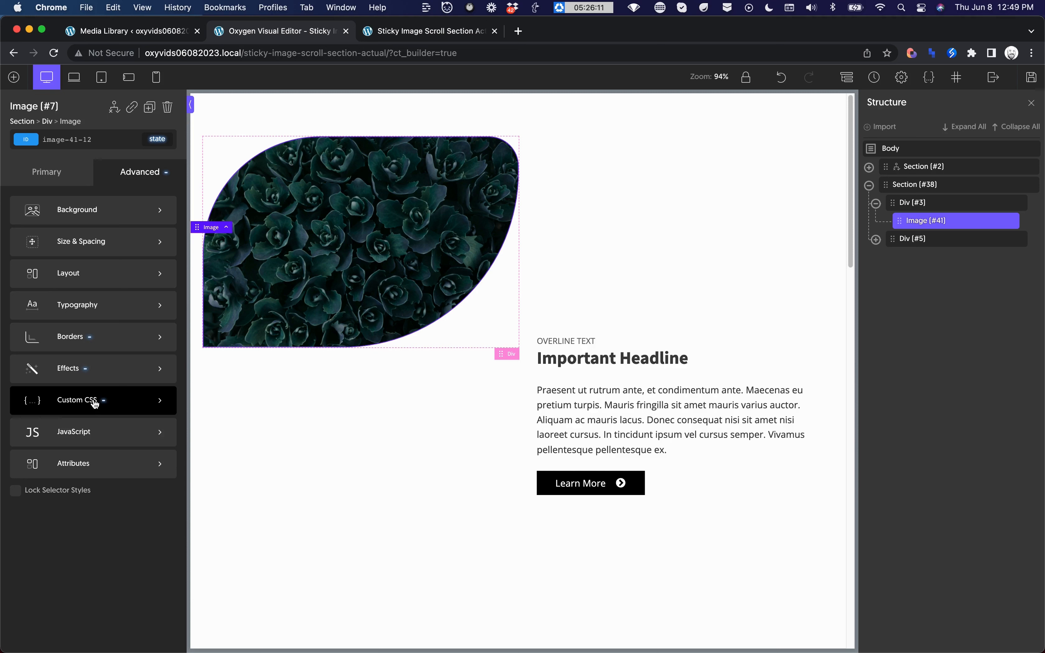
pyautogui.click(91, 368)
pyautogui.click(94, 235)
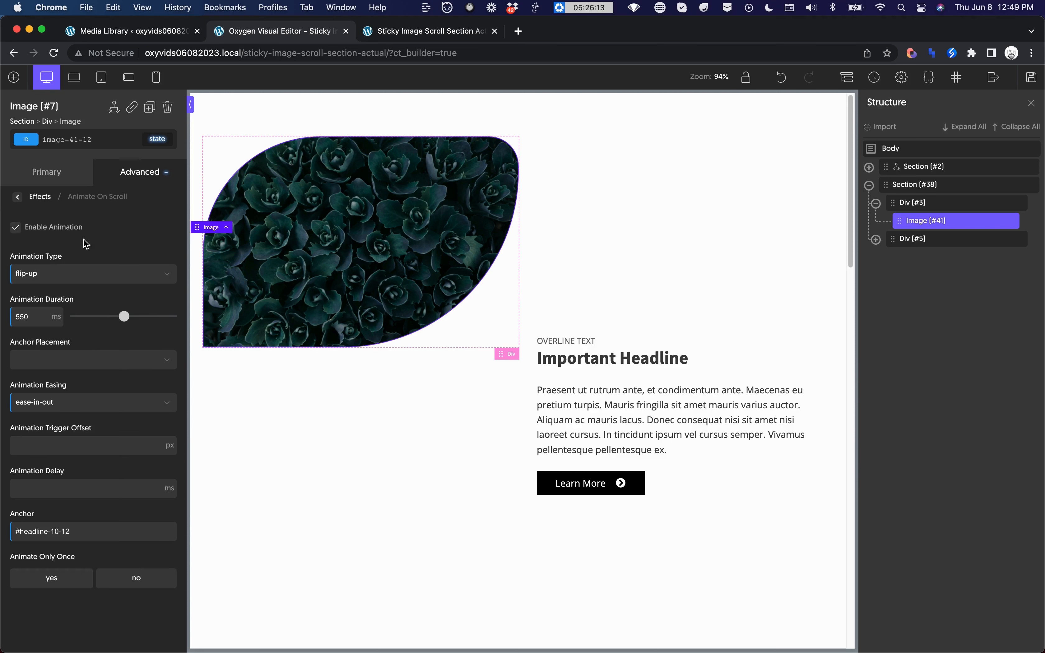
pyautogui.click(21, 229)
pyautogui.click(20, 197)
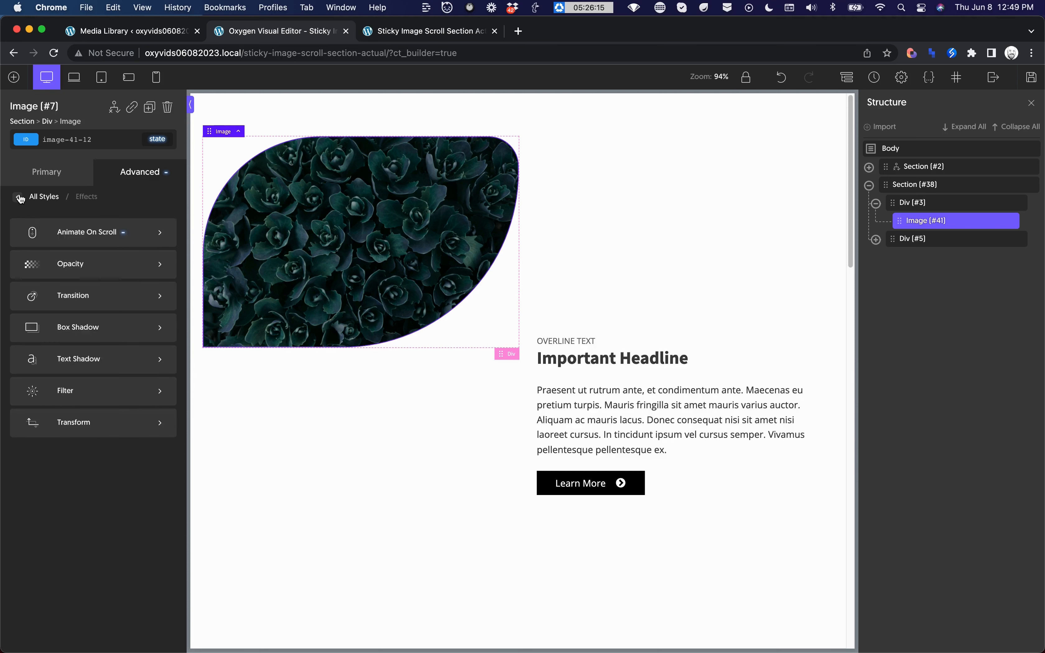
# Step: Set the duplicate section's vertical item alignment to Stretch and check the image's sticky behavior while scrolling the canvas
pyautogui.scroll(-2, 681, 189)
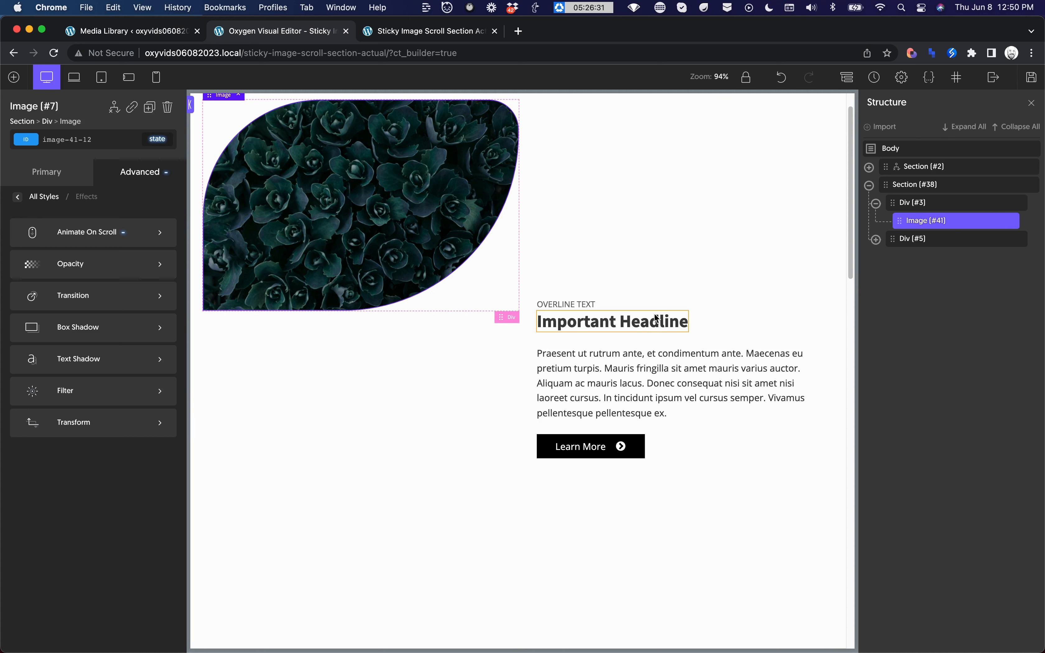
pyautogui.click(915, 203)
pyautogui.click(917, 185)
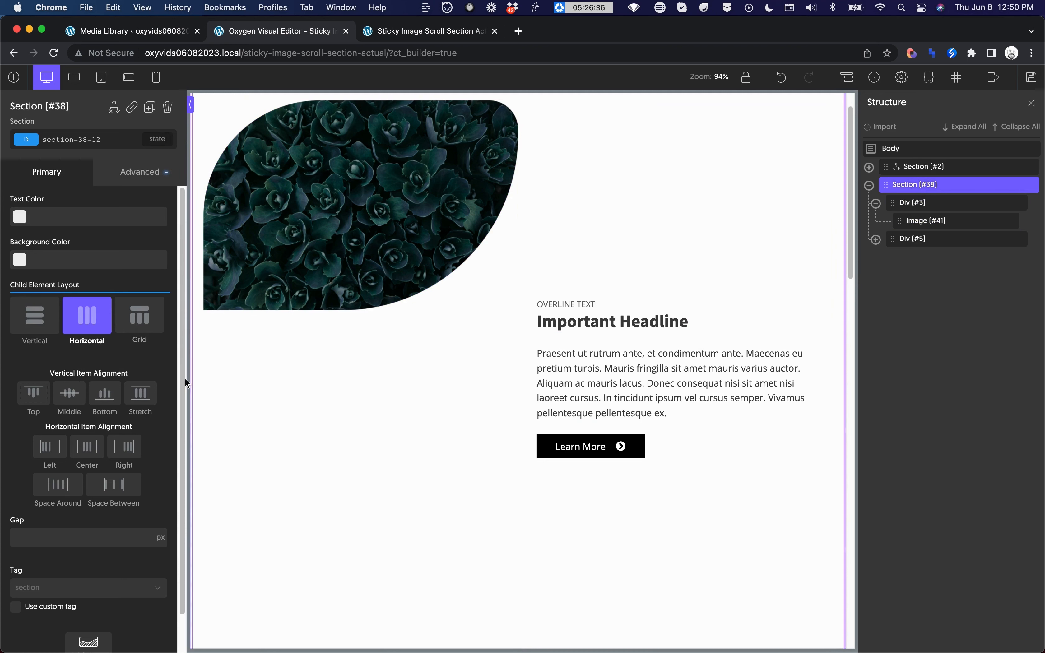
pyautogui.click(141, 394)
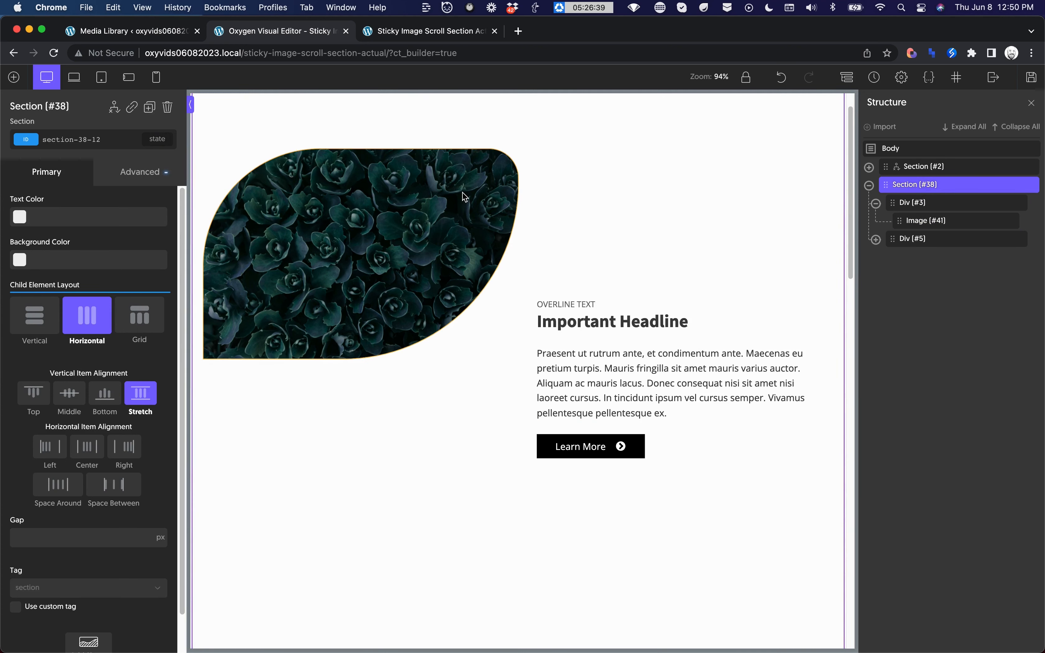
pyautogui.scroll(-10, 462, 192)
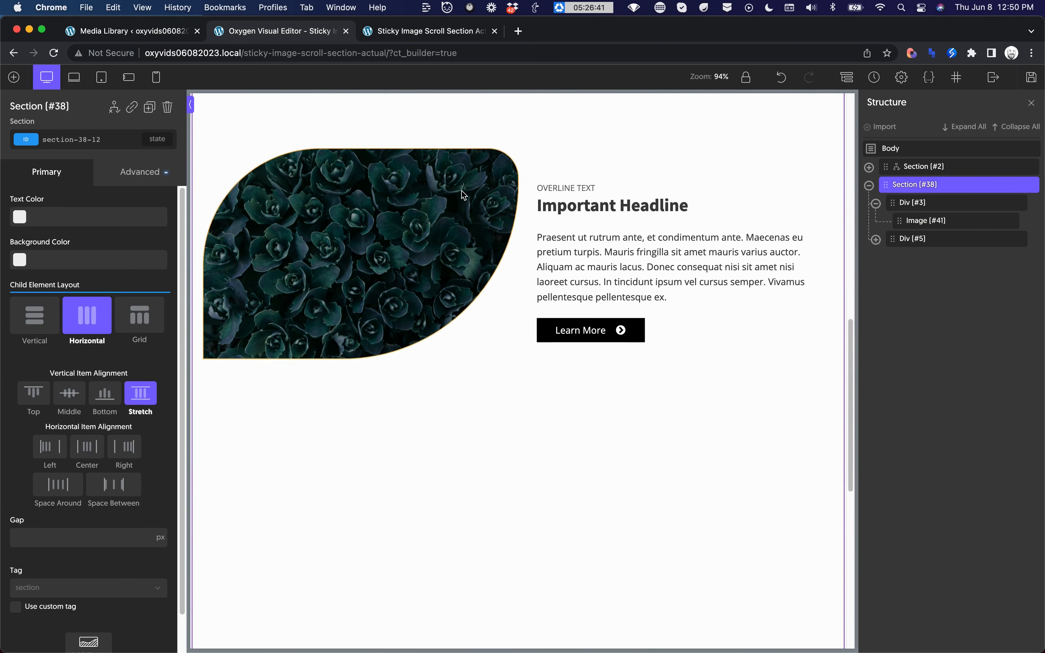
pyautogui.scroll(-10, 461, 191)
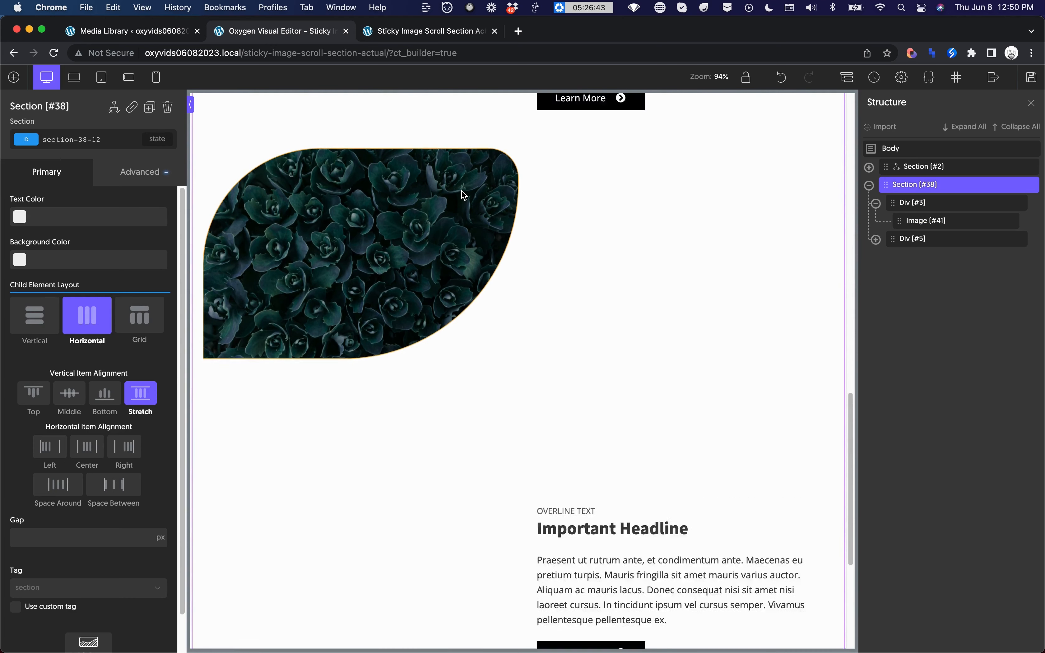
pyautogui.scroll(20, 461, 190)
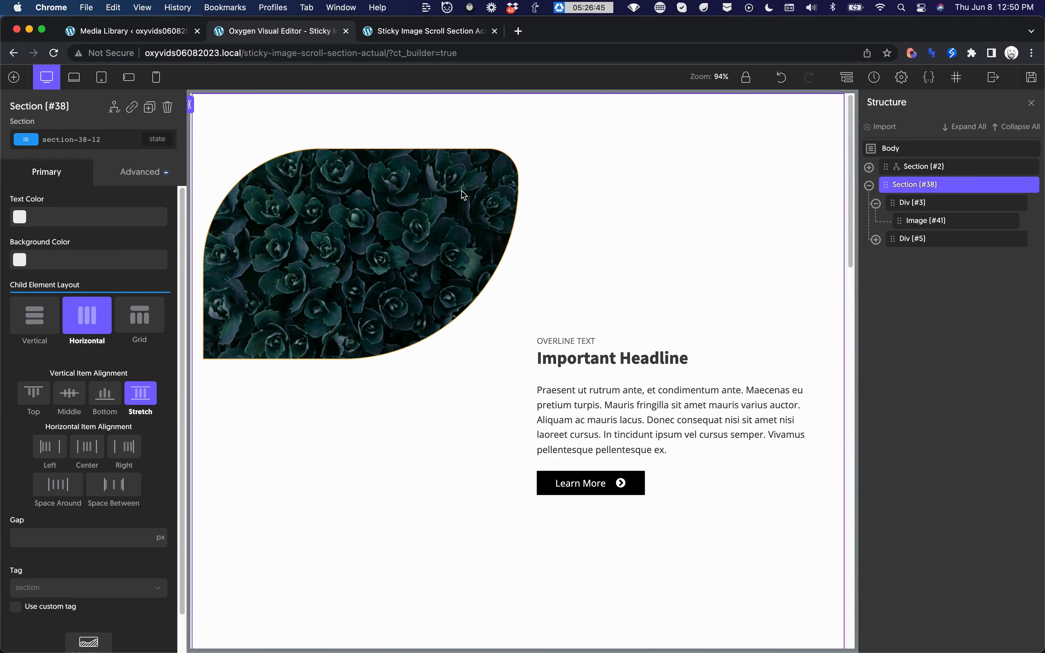
pyautogui.scroll(-20, 461, 191)
pyautogui.scroll(20, 466, 187)
# Step: Reload the live page and examine the single sticky image beside the duplicate section's content blocks, down to the last headline
pyautogui.click(412, 33)
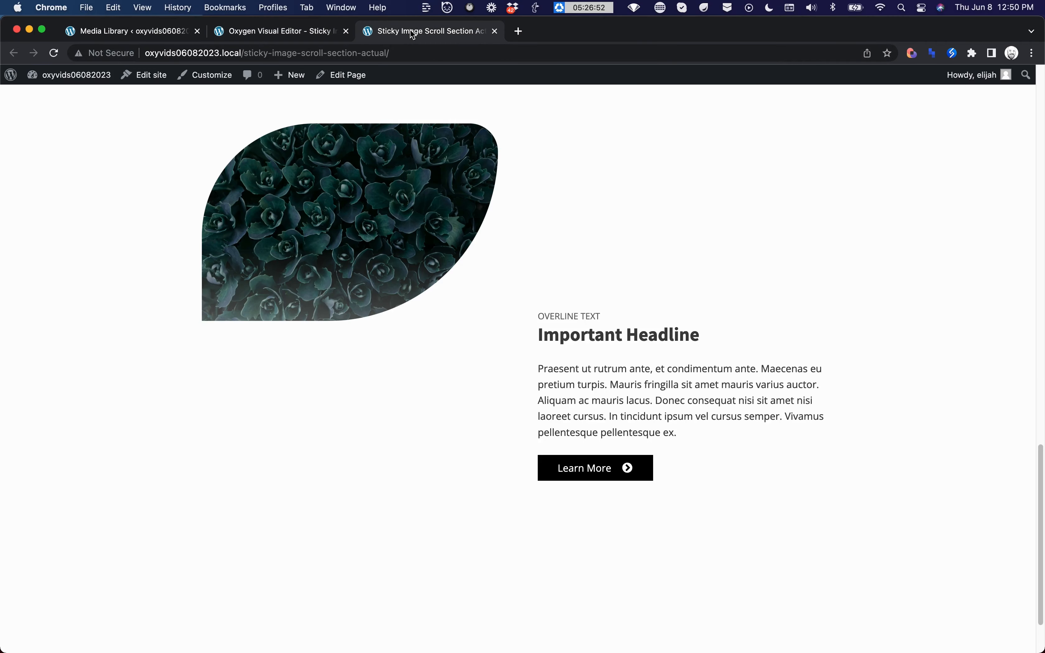
pyautogui.press('super+r')
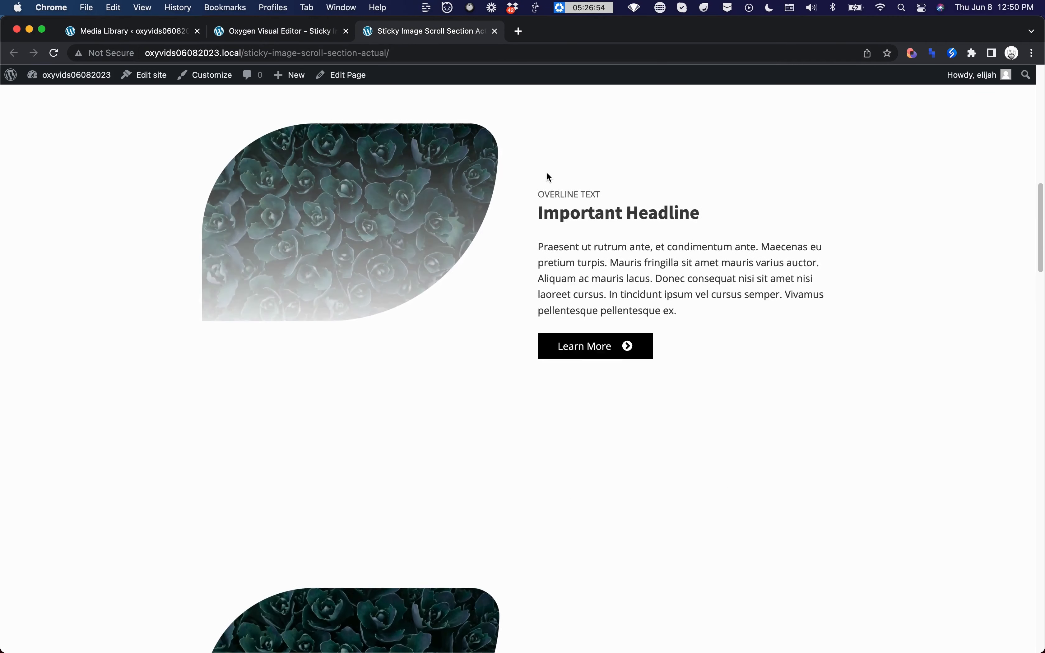
pyautogui.scroll(-10, 546, 171)
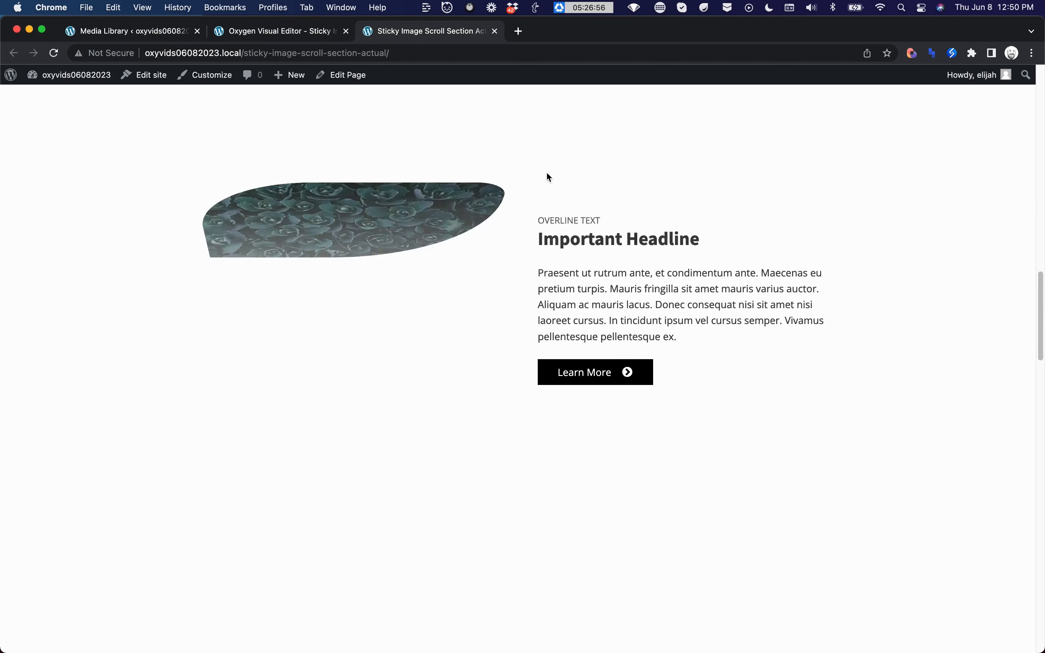
pyautogui.scroll(-5, 547, 173)
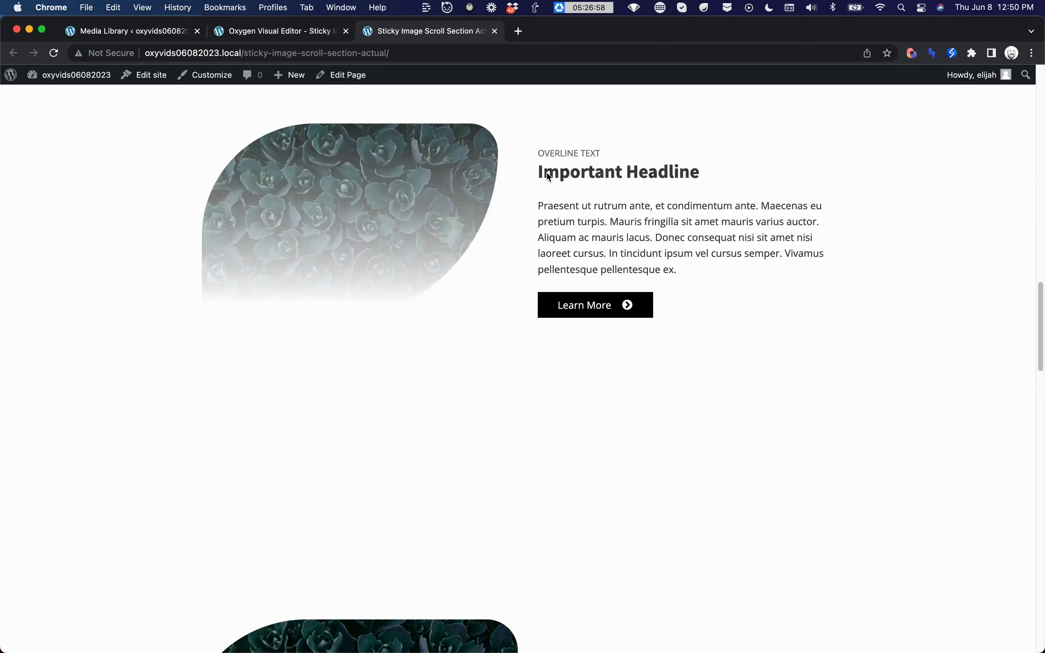
pyautogui.scroll(-10, 548, 175)
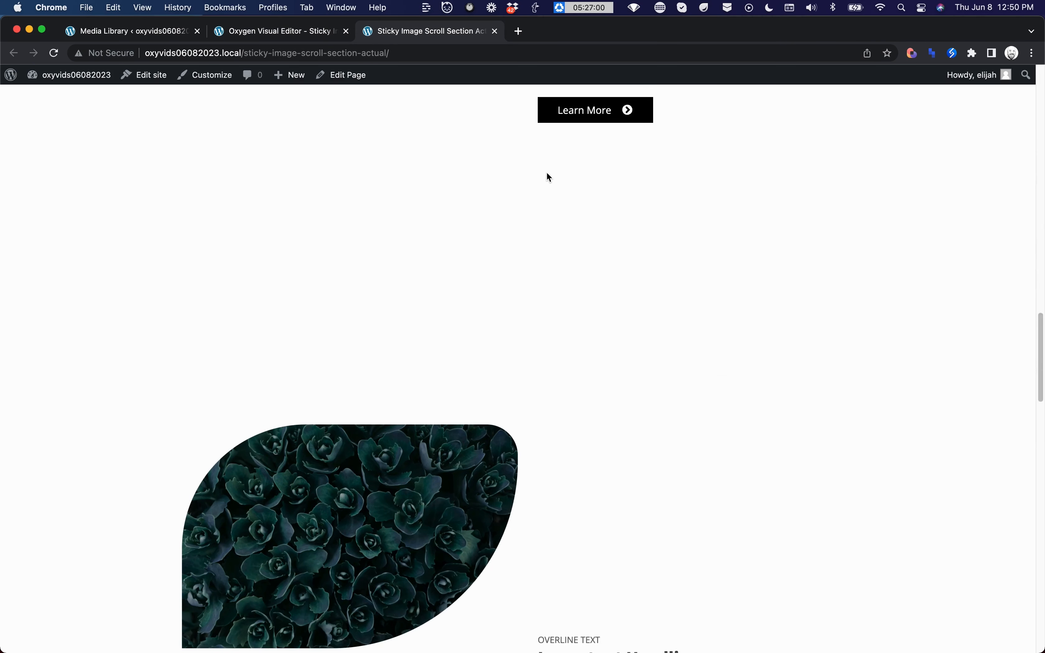
pyautogui.scroll(-10, 547, 175)
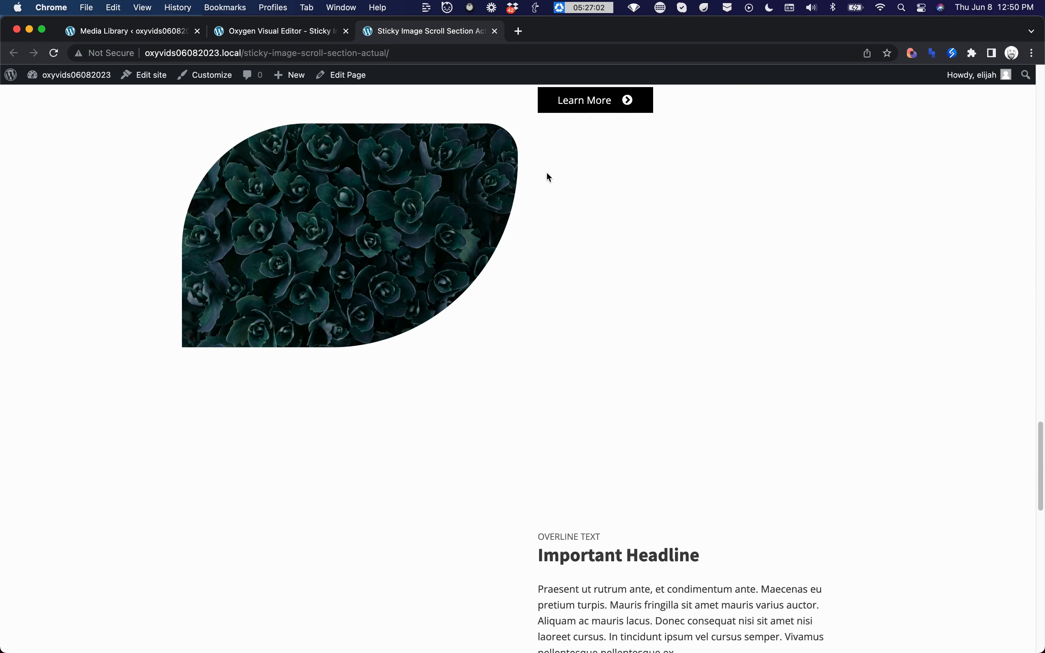
pyautogui.scroll(-8, 547, 173)
pyautogui.scroll(-5, 546, 172)
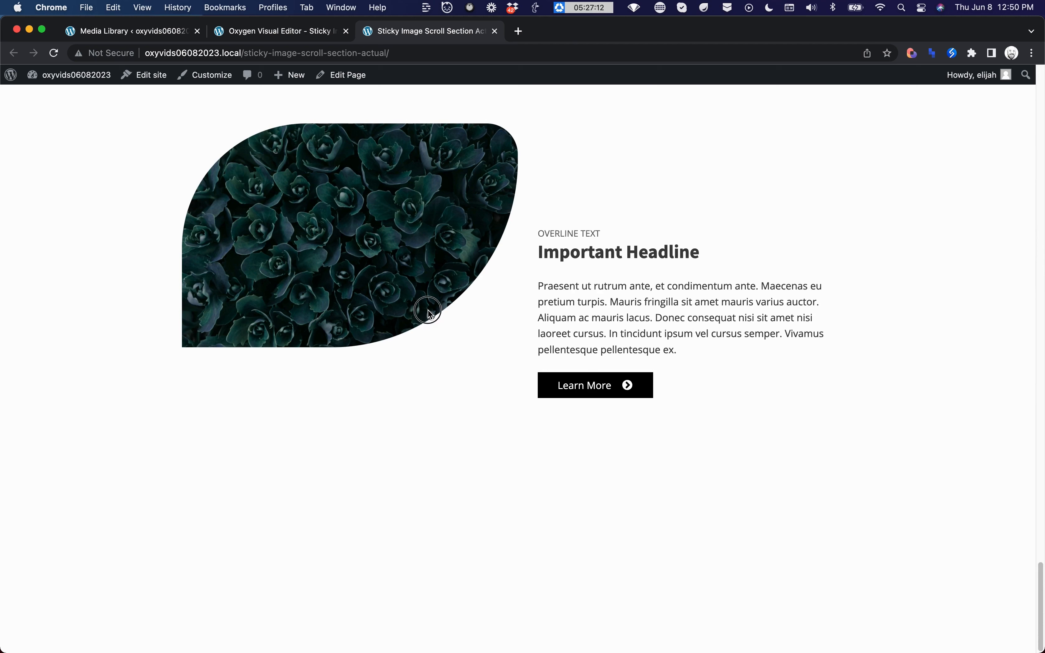
pyautogui.moveTo(539, 255); pyautogui.dragTo(731, 274)
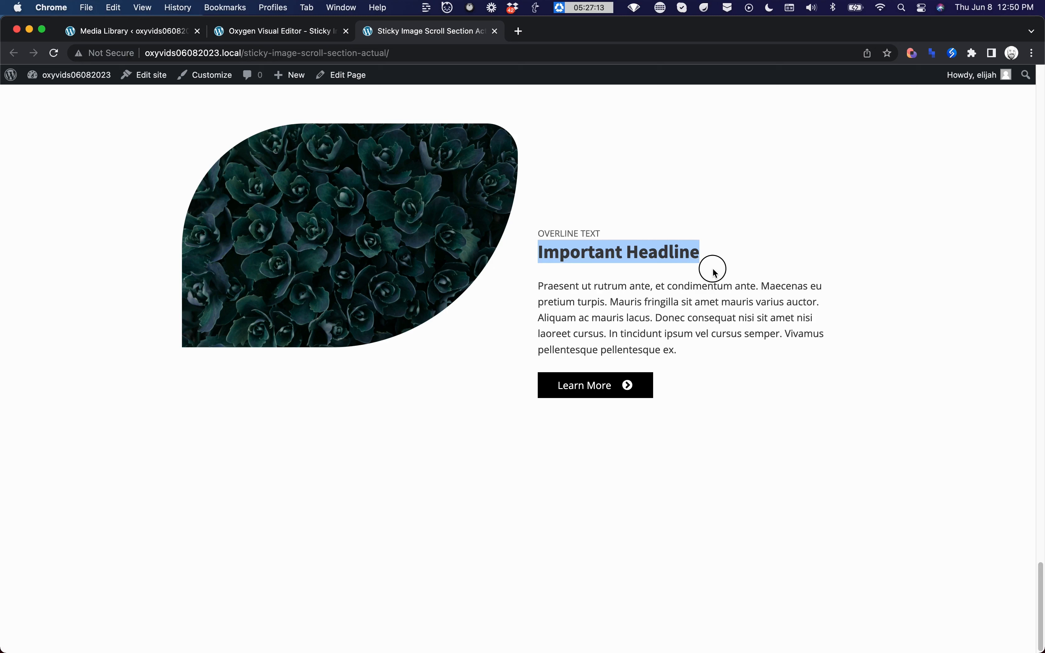
pyautogui.click(590, 249)
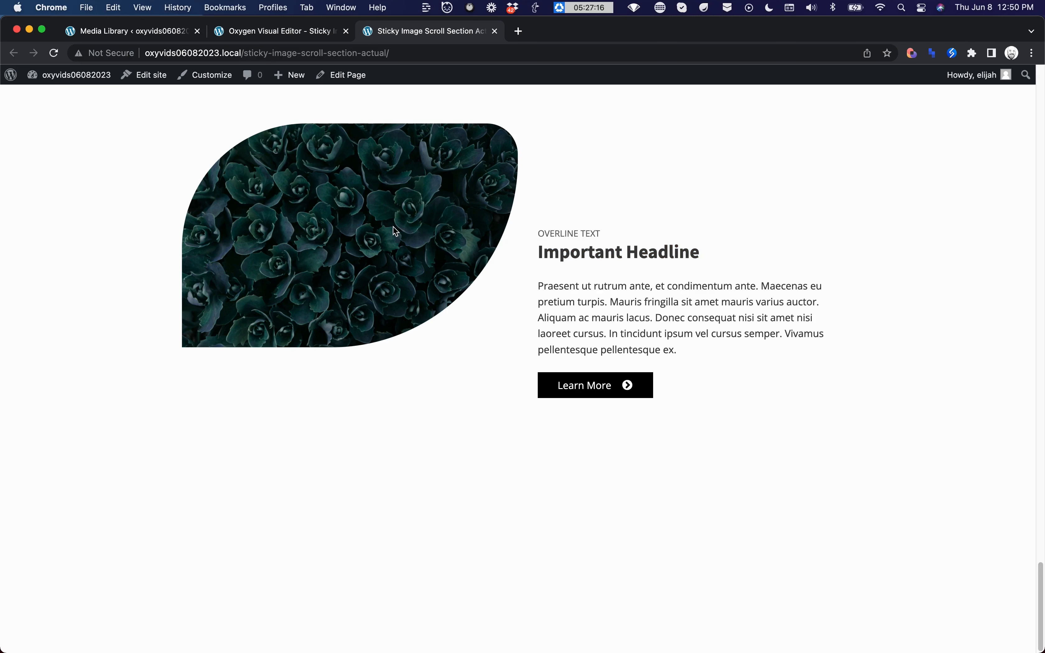
# Step: Switch to the Oxygen editor and add the class observe-me to the first block's headline in the duplicate section
pyautogui.click(285, 32)
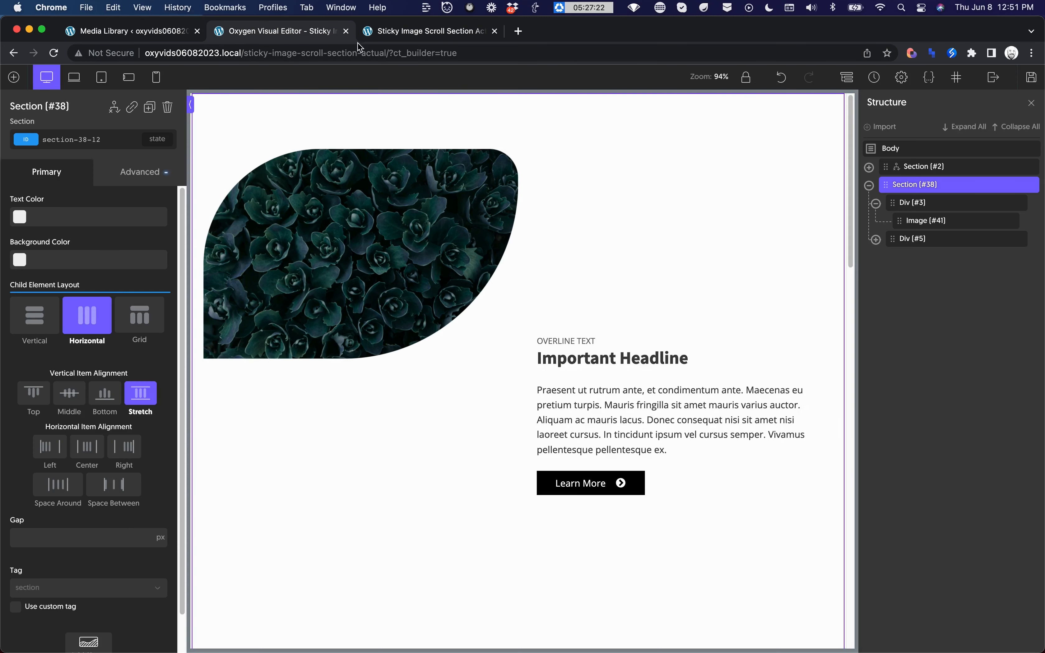
pyautogui.click(651, 358)
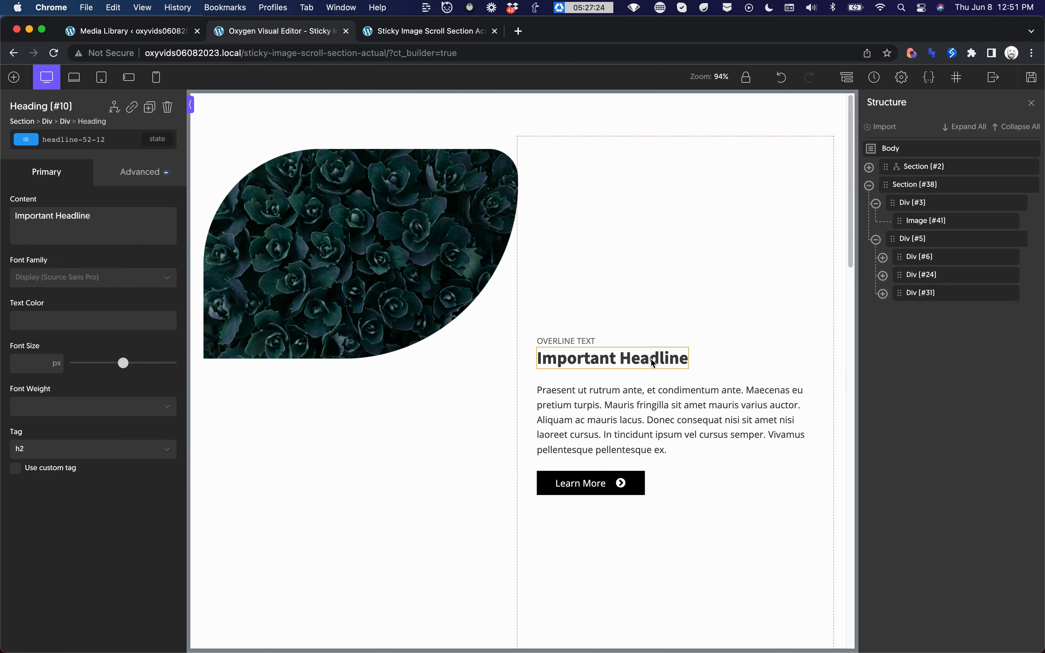
pyautogui.click(96, 135)
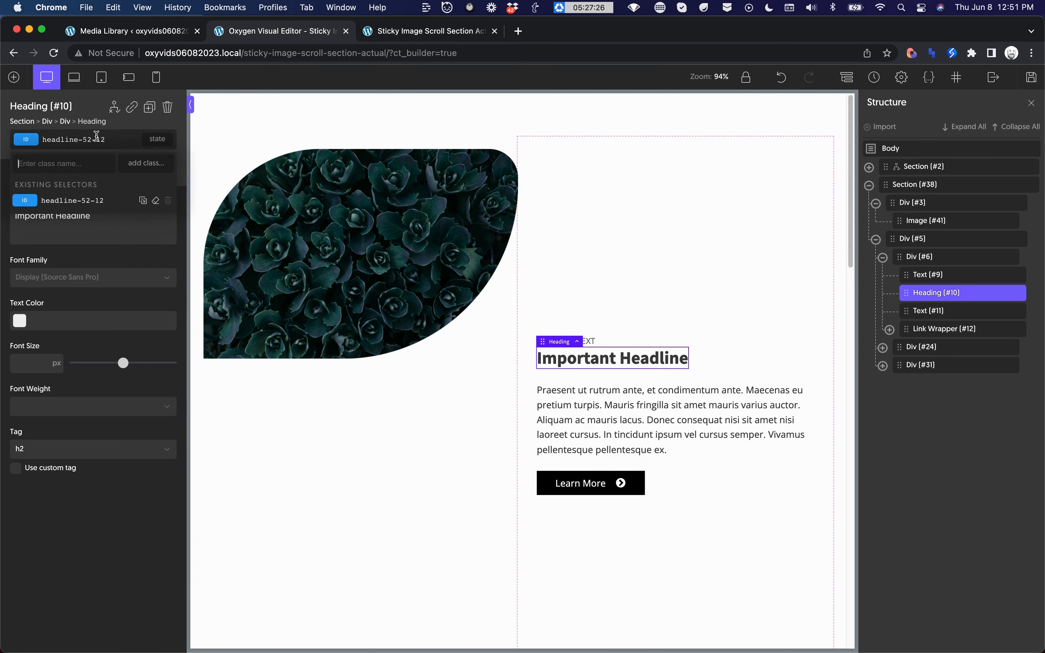
pyautogui.write('observe-me')
pyautogui.press('super+a')
pyautogui.press('super+c')
pyautogui.press('Return')
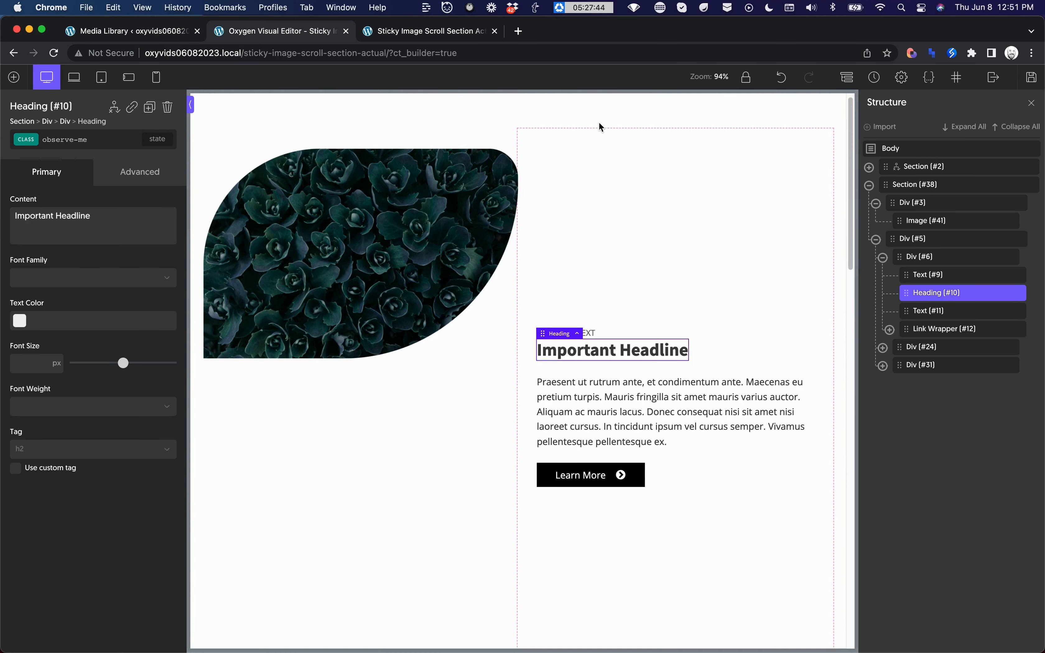
# Step: Add the observe-me class to the headlines of the second and third content blocks in the duplicate section
pyautogui.scroll(-5, 601, 126)
pyautogui.scroll(5, 601, 127)
pyautogui.click(600, 309)
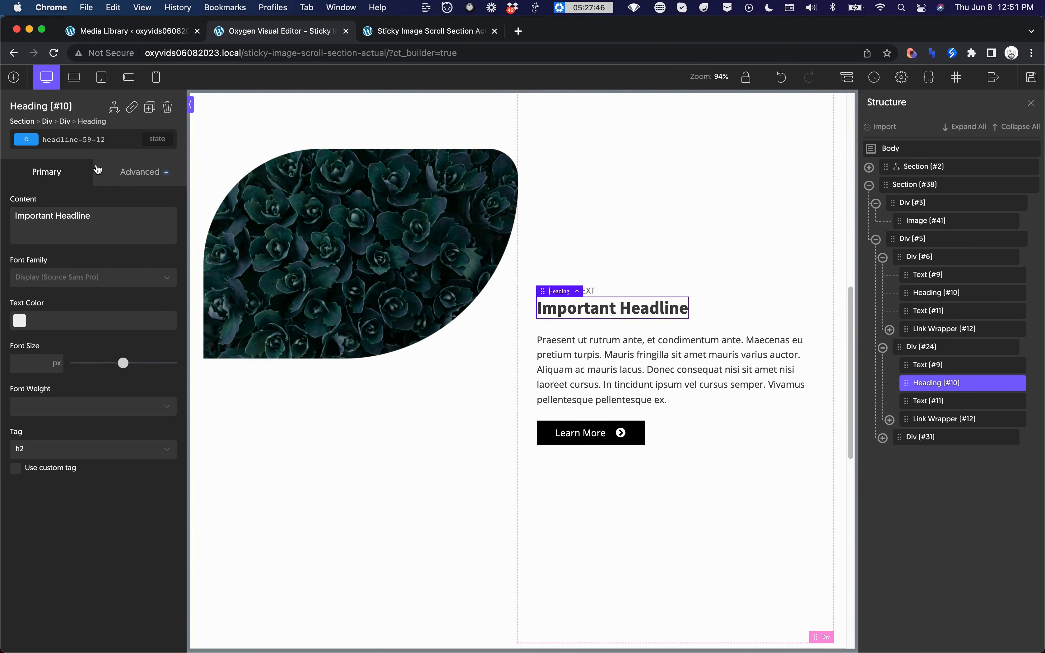
pyautogui.click(88, 132)
pyautogui.press('super+v')
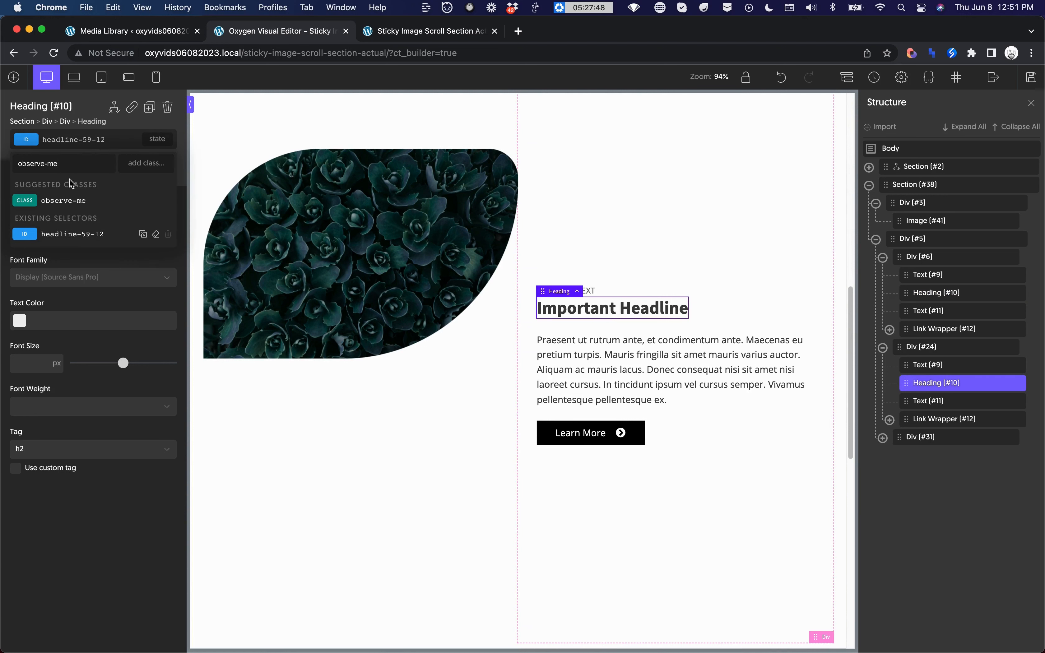
pyautogui.click(63, 202)
pyautogui.scroll(-10, 569, 242)
pyautogui.click(570, 350)
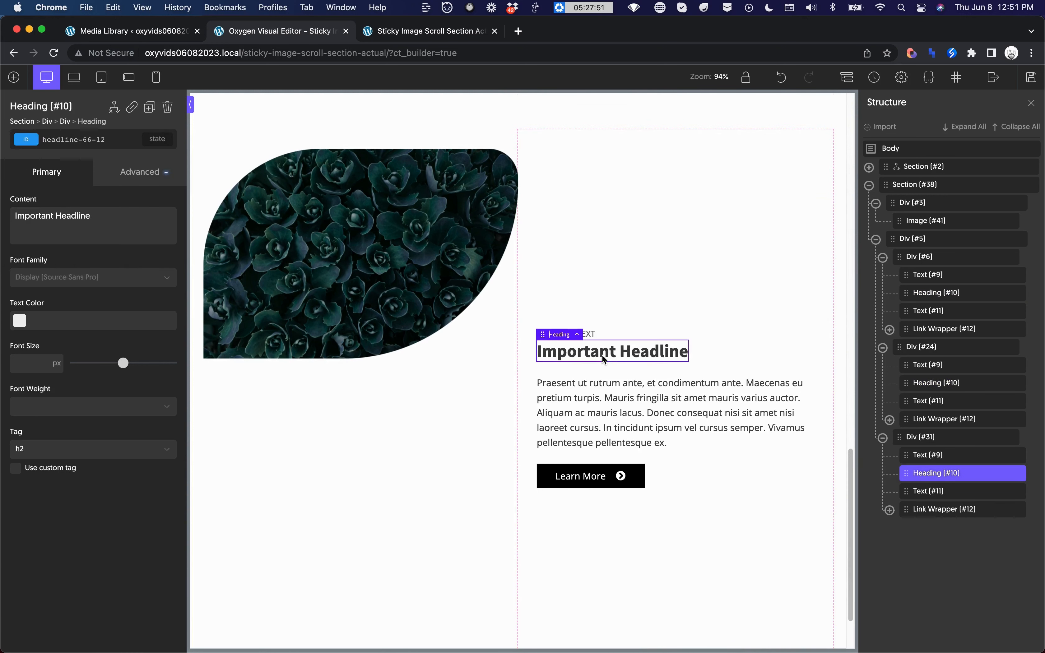
pyautogui.scroll(-2, 546, 337)
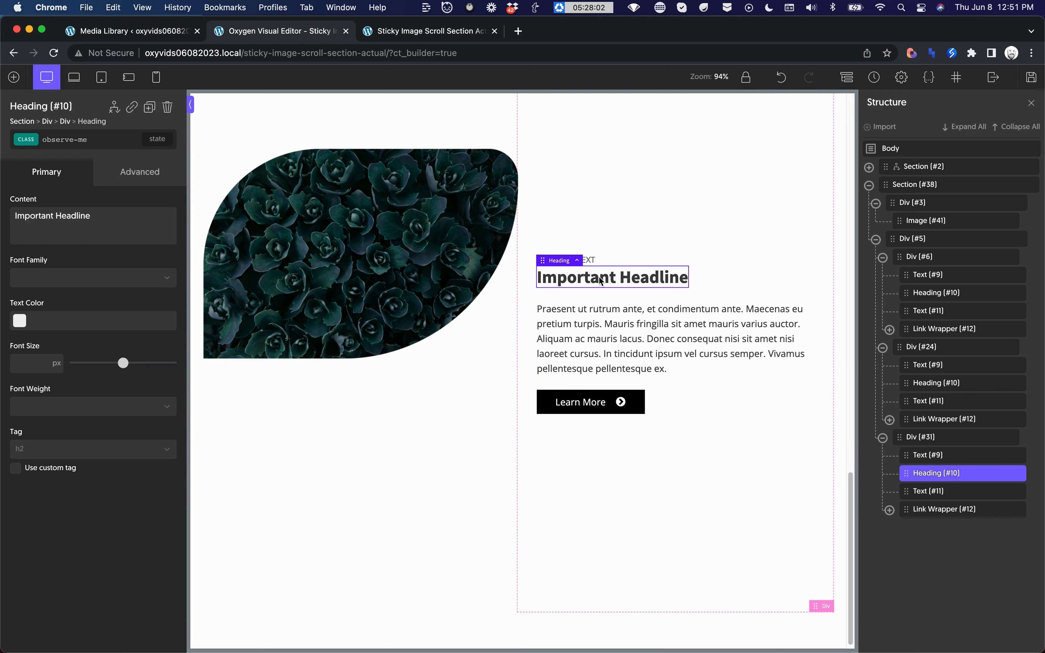
# Step: Select the first block's headline, then copy the file URL of pexels-irina-iriser-1090972-scaled.jpg from the WordPress Media Library
pyautogui.scroll(15, 601, 280)
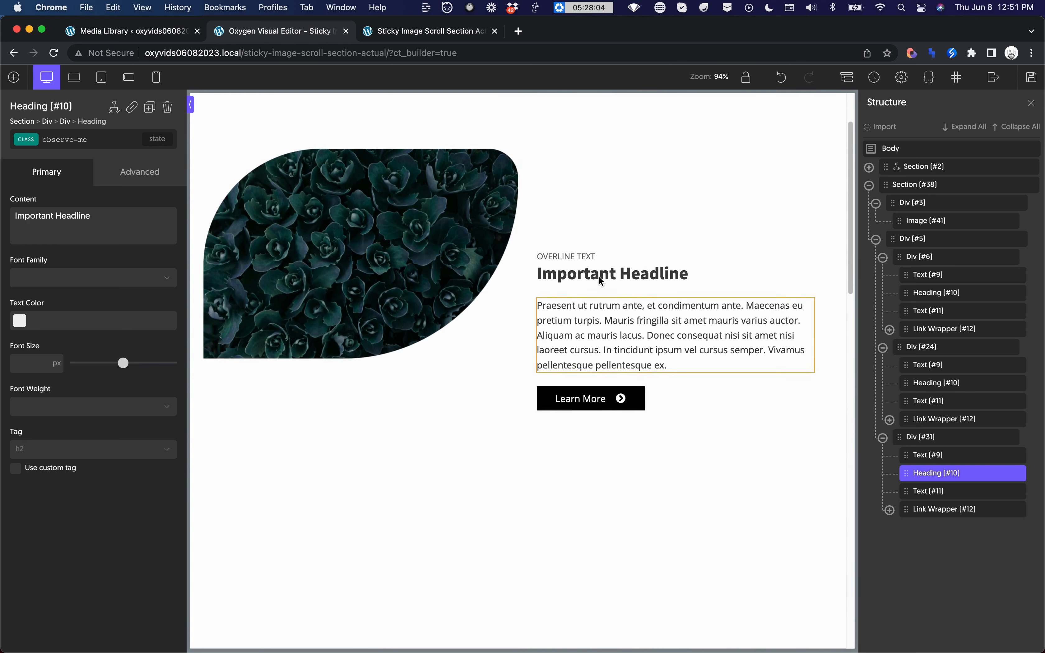
pyautogui.doubleClick(601, 280)
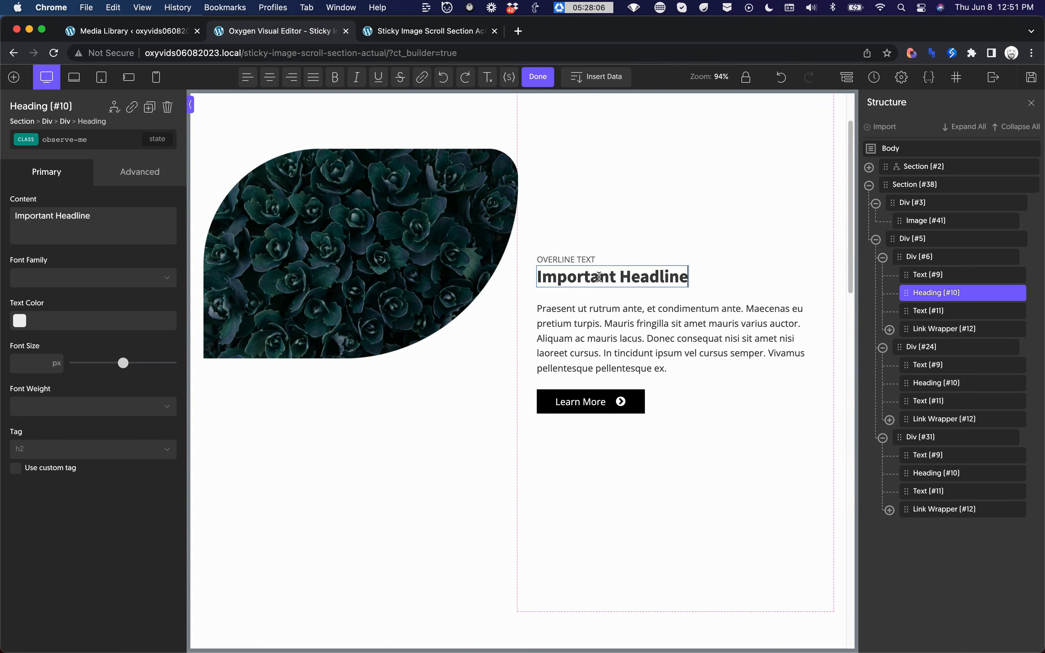
pyautogui.click(139, 38)
pyautogui.click(147, 240)
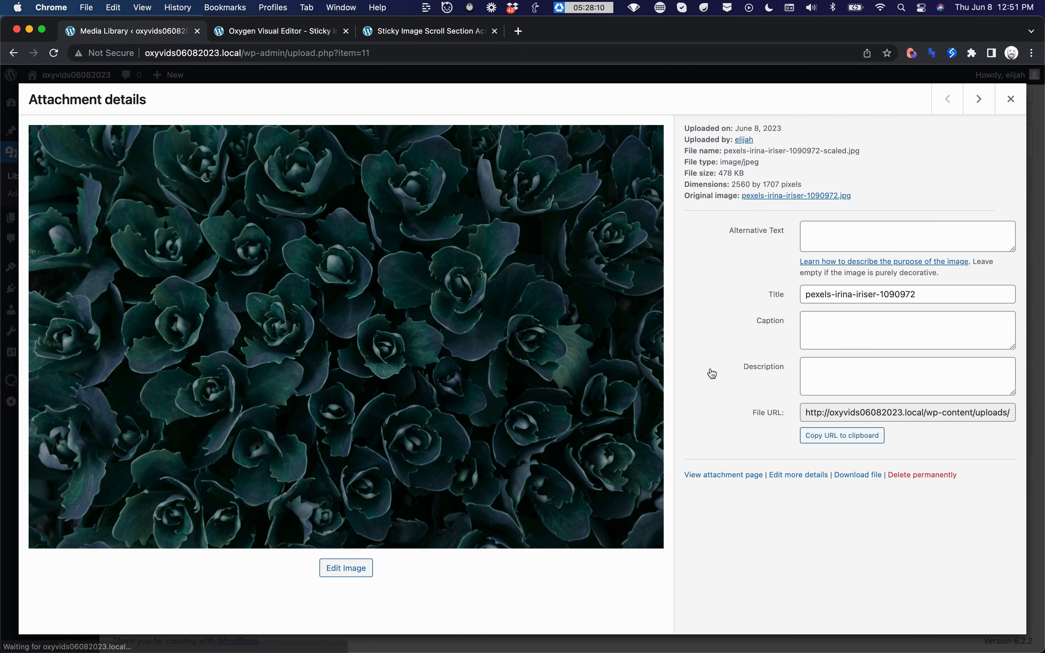
pyautogui.click(857, 434)
# Step: Back in the Oxygen editor, add a data-imageurl attribute to the first headline with the copied 1090972 image URL as its value
pyautogui.click(298, 31)
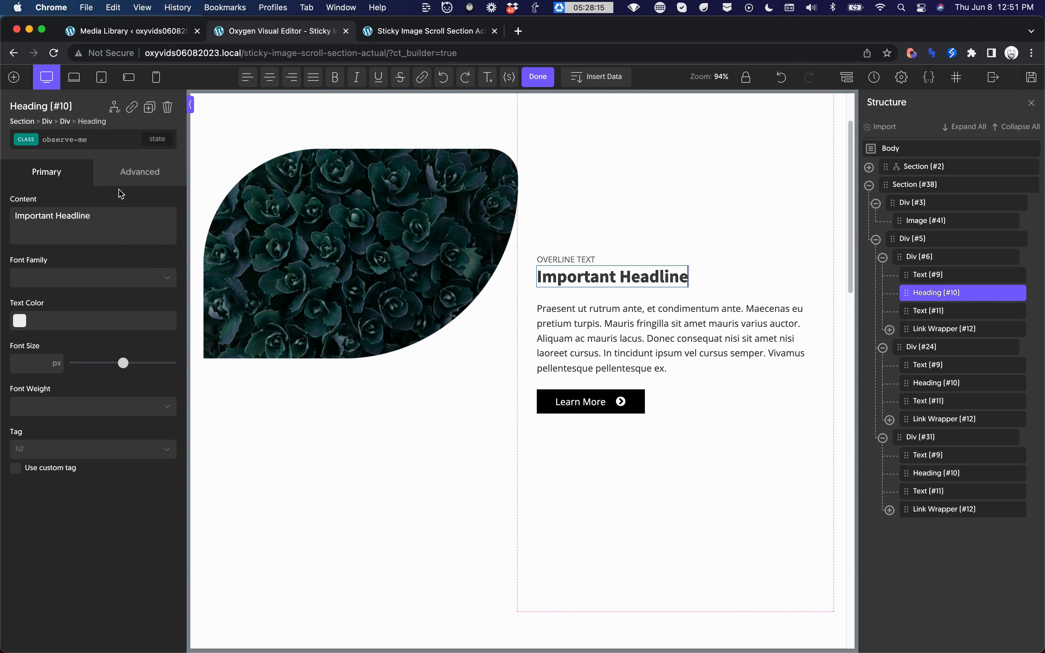
pyautogui.click(131, 173)
pyautogui.click(105, 464)
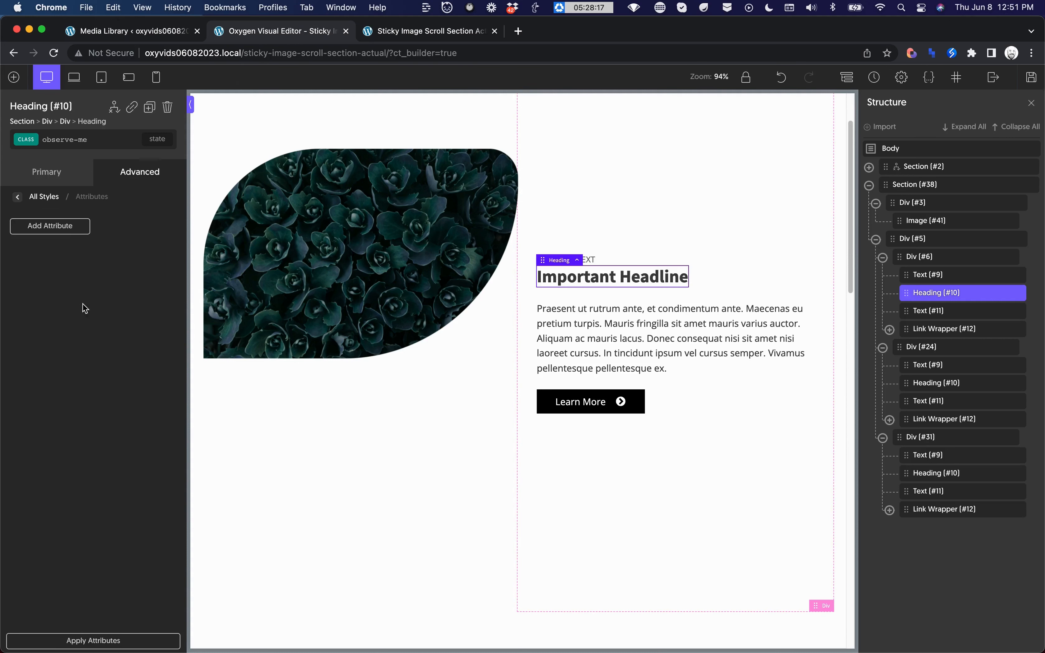
pyautogui.click(65, 226)
pyautogui.click(57, 271)
pyautogui.write('data-imageurl')
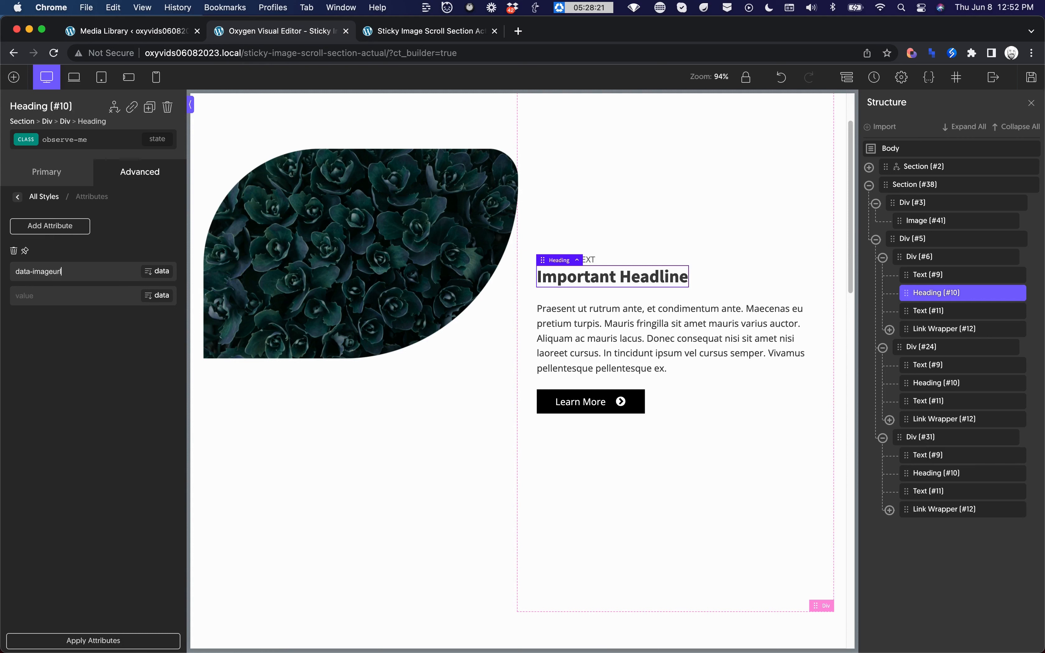
pyautogui.click(61, 295)
pyautogui.press('super+v')
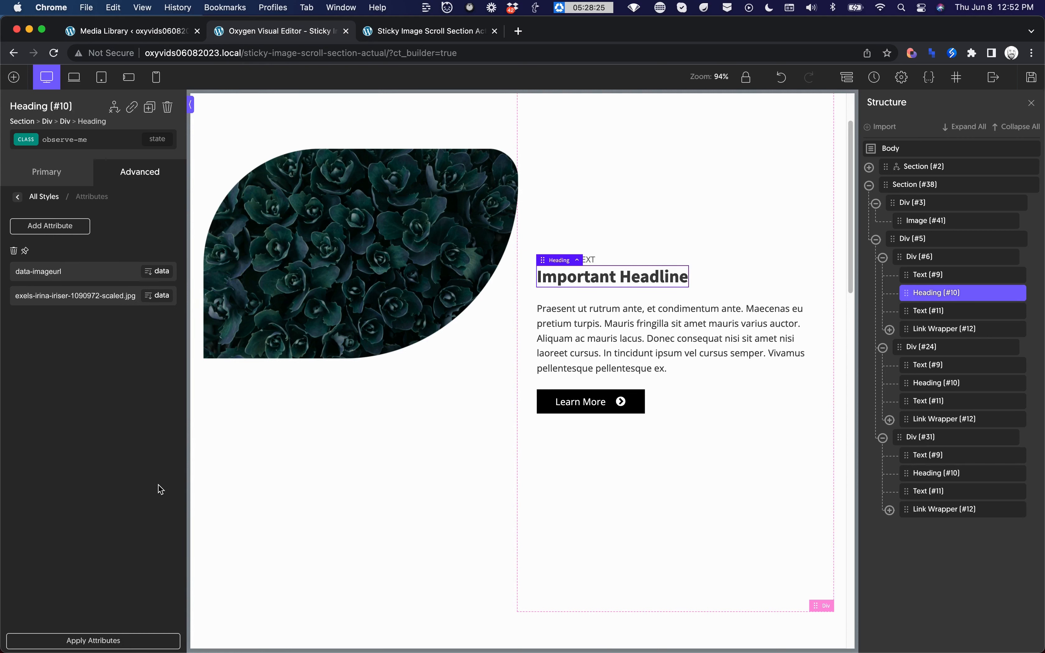
# Step: Select the second block's headline, then copy the file URL of pexels-irina-iriser-1090977-scaled.jpg from the Media Library
pyautogui.scroll(-10, 634, 301)
pyautogui.click(628, 318)
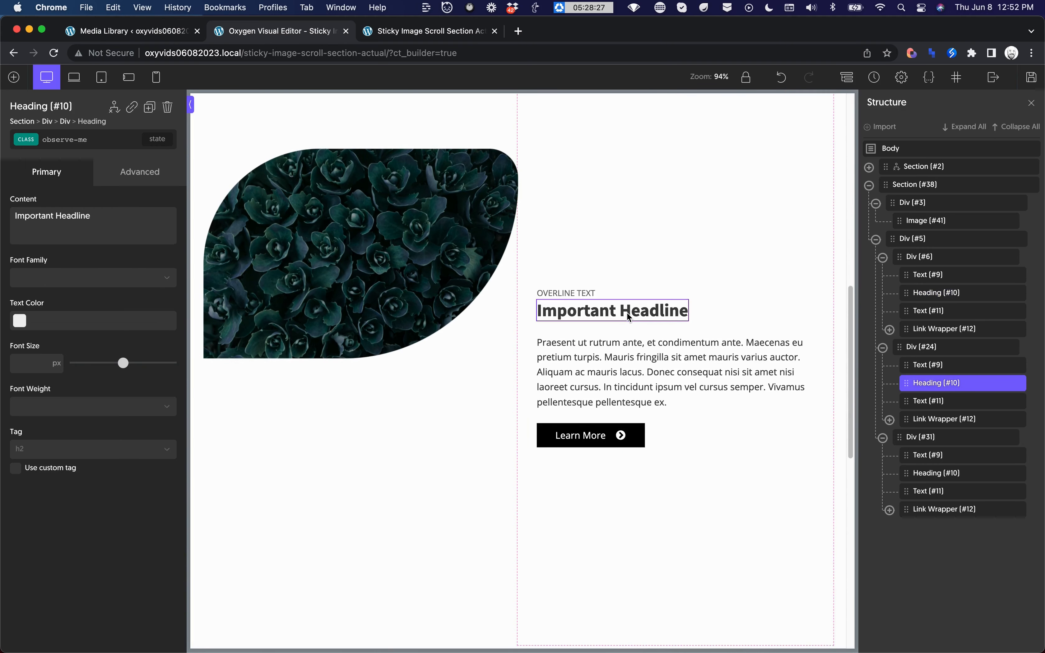
pyautogui.click(138, 32)
pyautogui.click(981, 103)
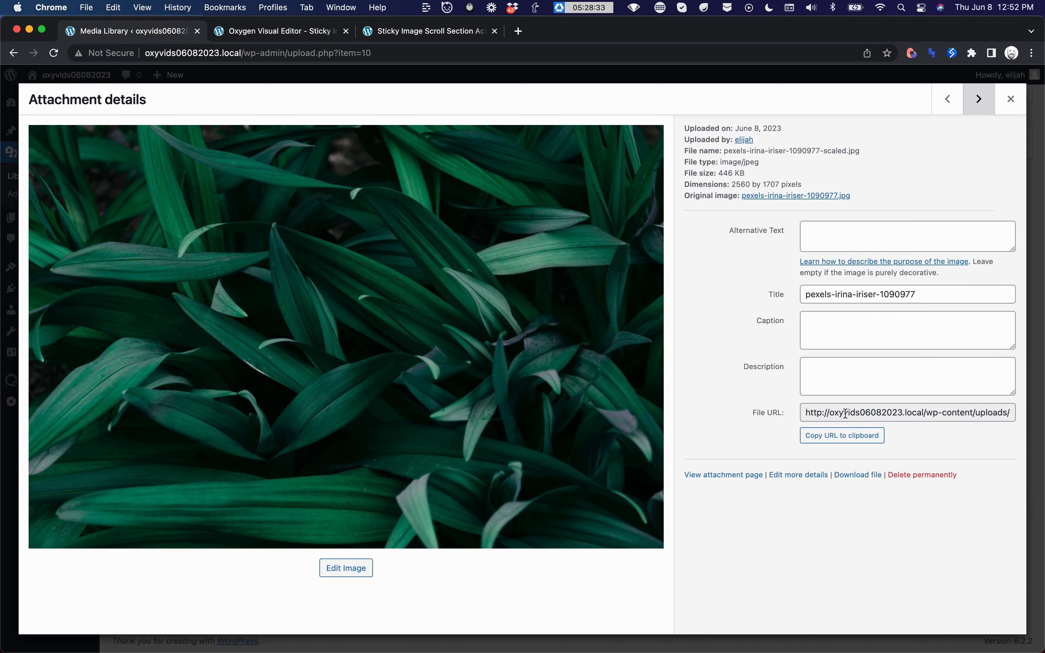
pyautogui.click(842, 436)
# Step: Back in the Oxygen editor, give the second headline a data-imageurl attribute holding the copied 1090977 image URL
pyautogui.click(308, 32)
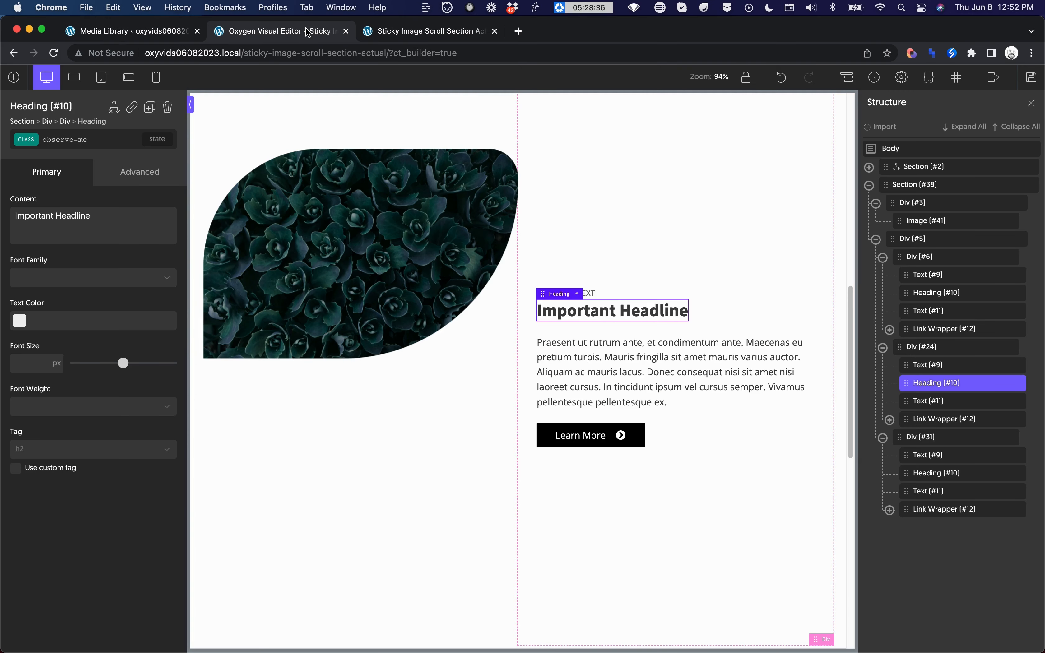
pyautogui.click(146, 183)
pyautogui.click(103, 472)
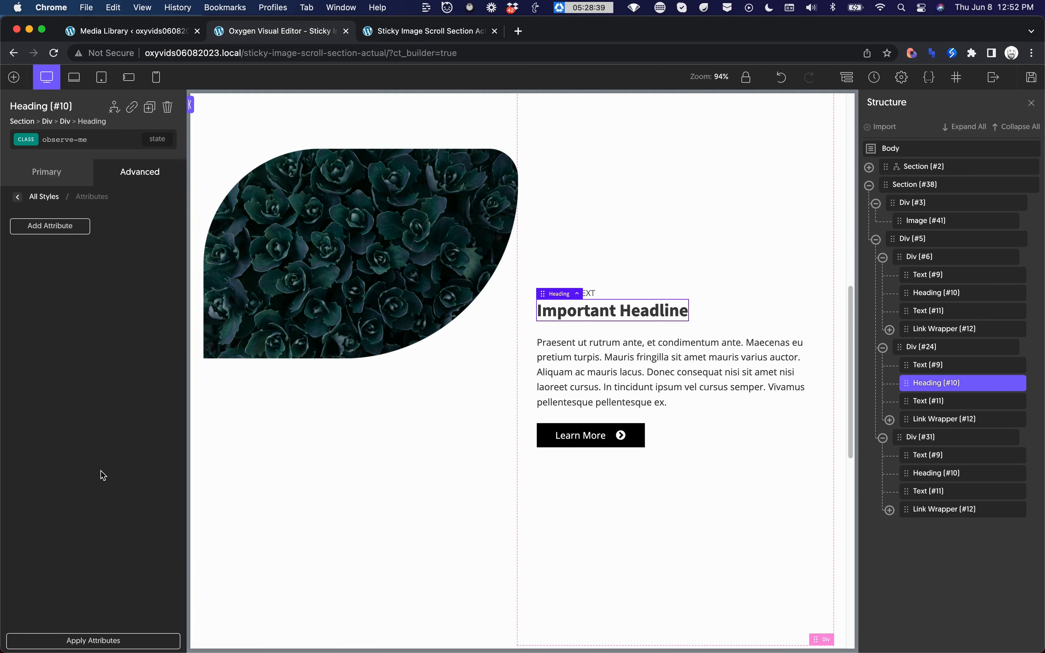
pyautogui.click(63, 238)
pyautogui.click(54, 272)
pyautogui.write('data')
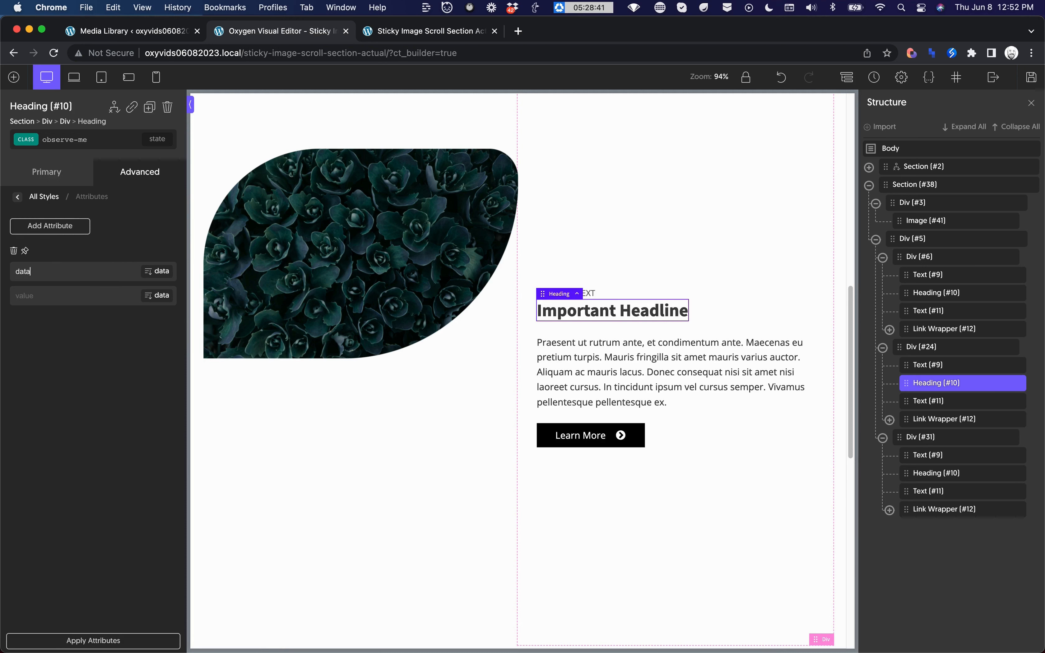
pyautogui.write('-imageurl')
pyautogui.press('Tab')
pyautogui.press('super+v')
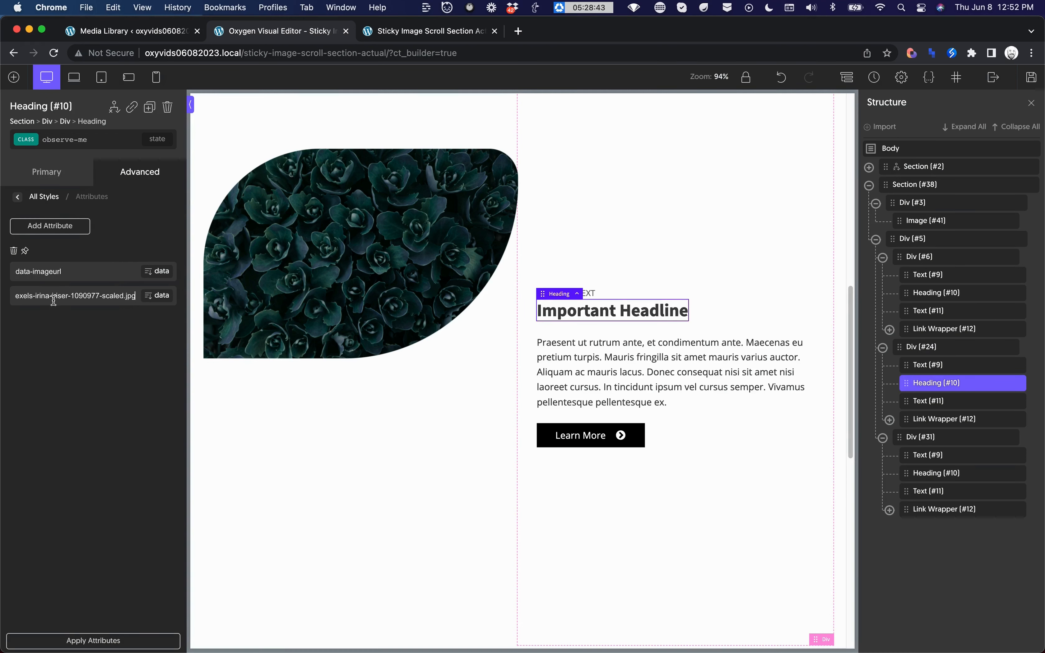
# Step: Select the third block's headline, then copy the file URL of pexels-diana-chaplin-1242458-scaled.jpg from the Media Library
pyautogui.scroll(-10, 468, 295)
pyautogui.click(591, 449)
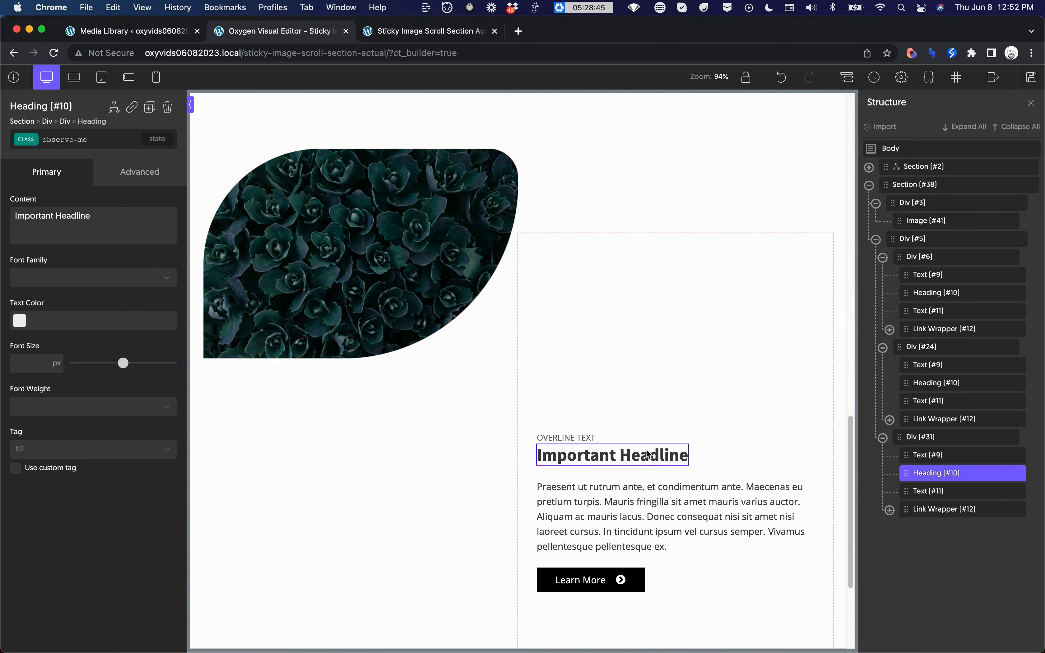
pyautogui.click(152, 32)
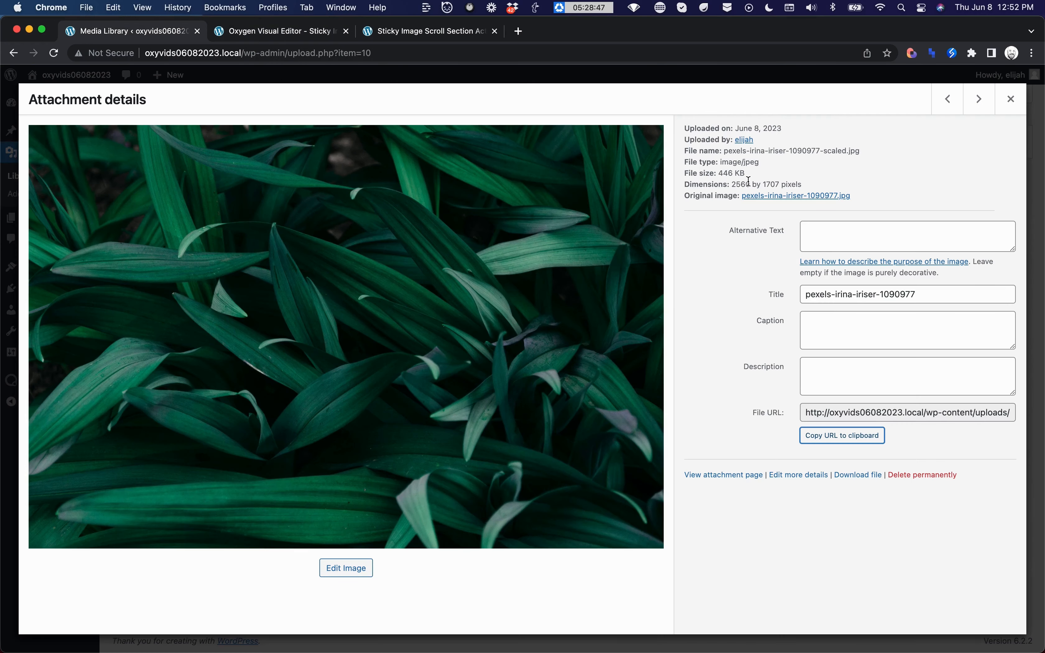
pyautogui.click(980, 100)
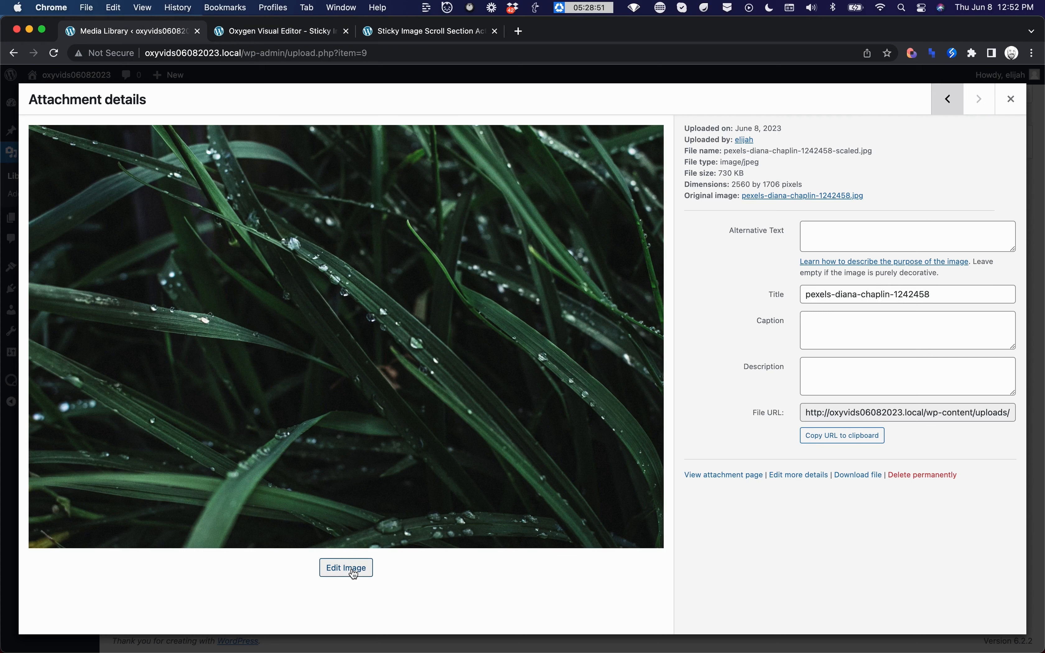
pyautogui.click(854, 436)
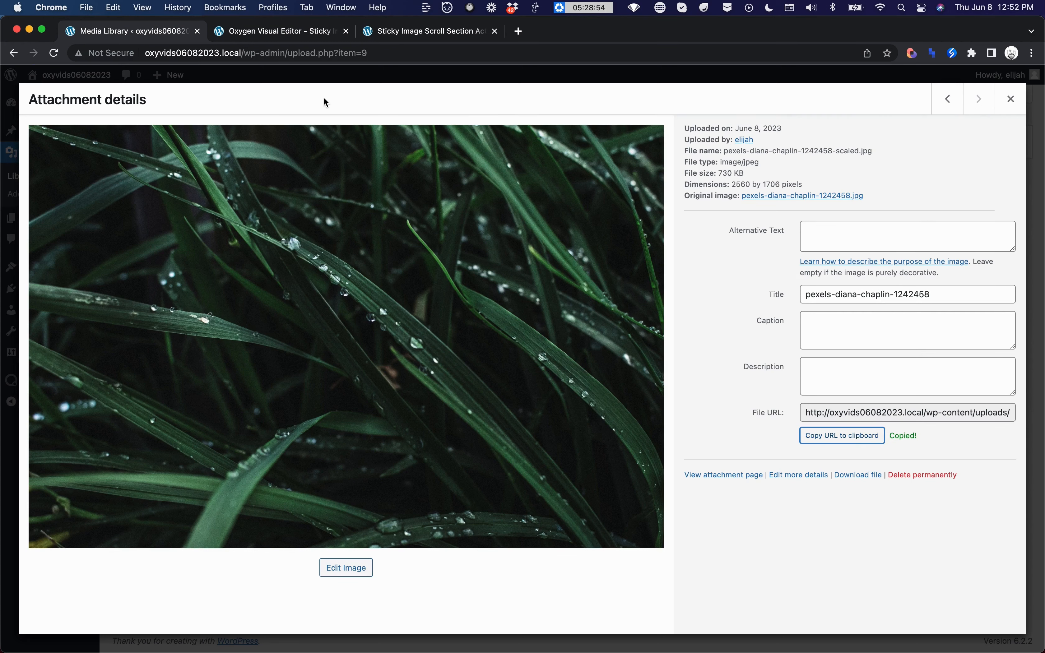
# Step: Back in the Oxygen editor, give the third headline a data-imageurl attribute holding the copied 1242458 image URL
pyautogui.click(281, 32)
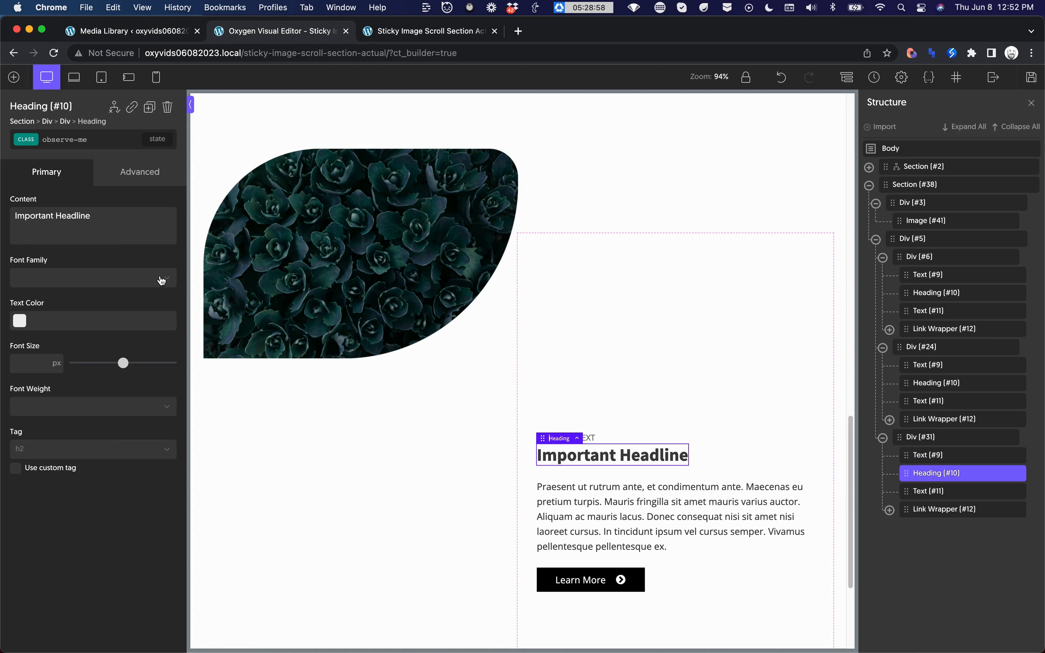
pyautogui.click(140, 177)
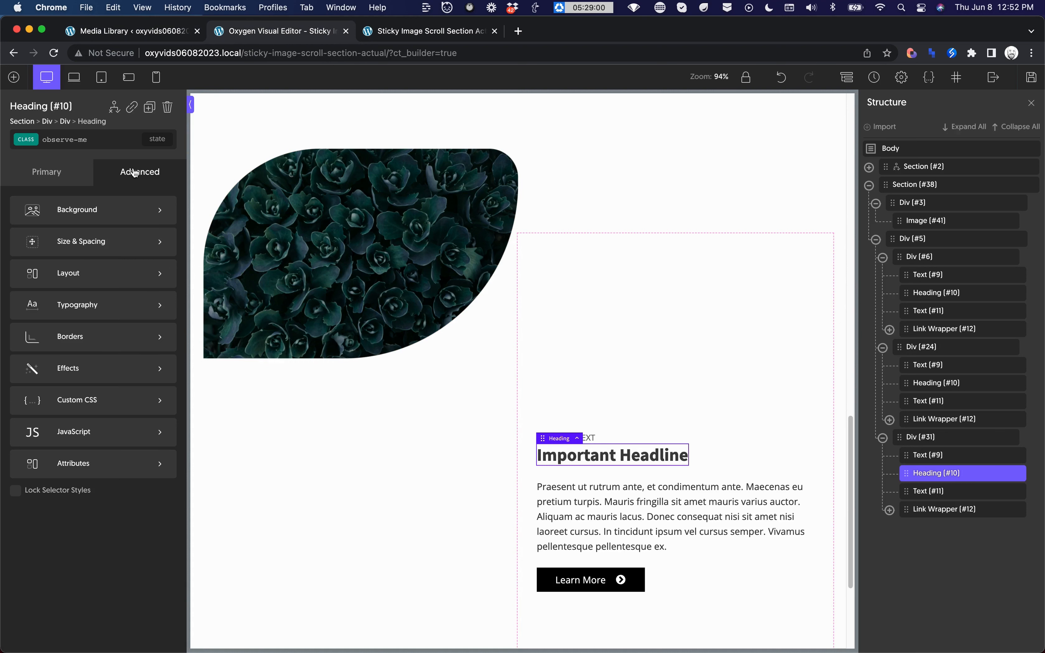
pyautogui.click(109, 467)
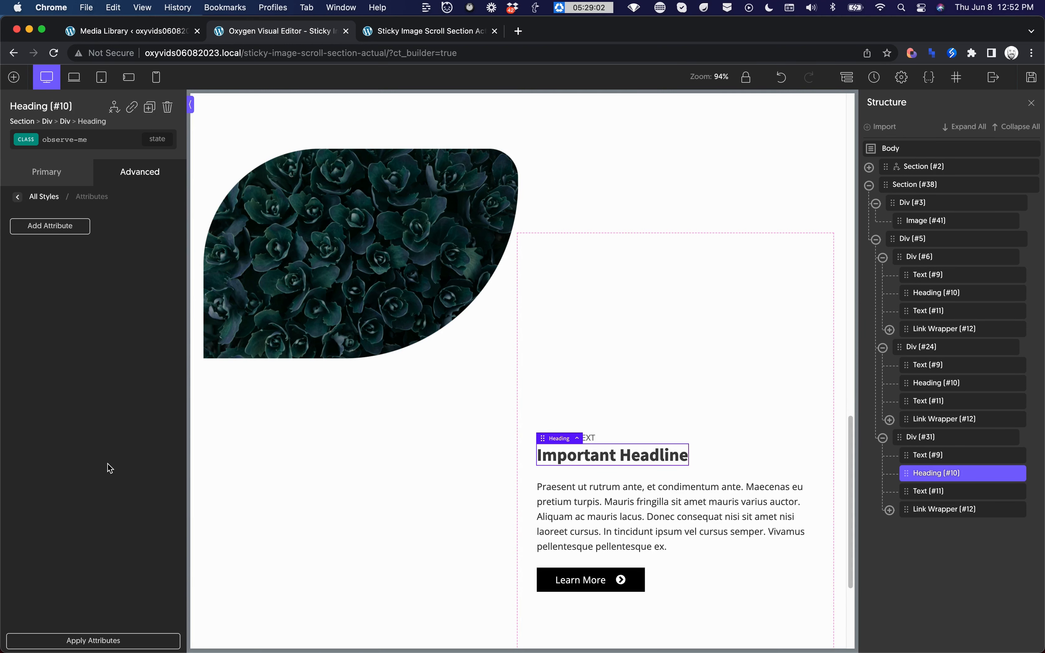
pyautogui.click(50, 225)
pyautogui.write('data-imageurl')
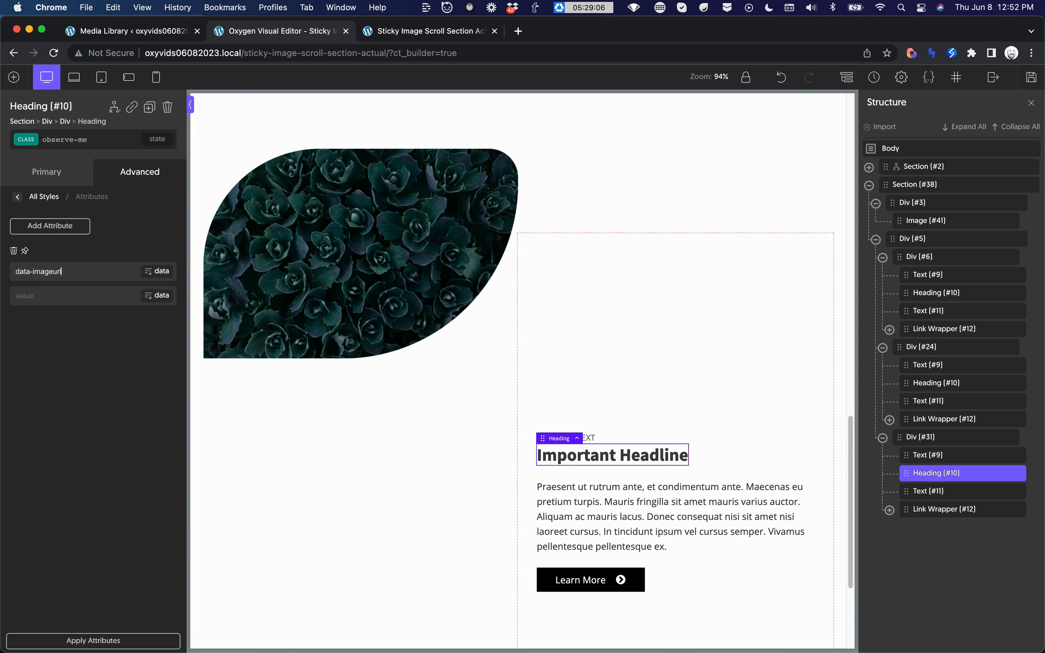
pyautogui.press('Tab')
pyautogui.press('super+v')
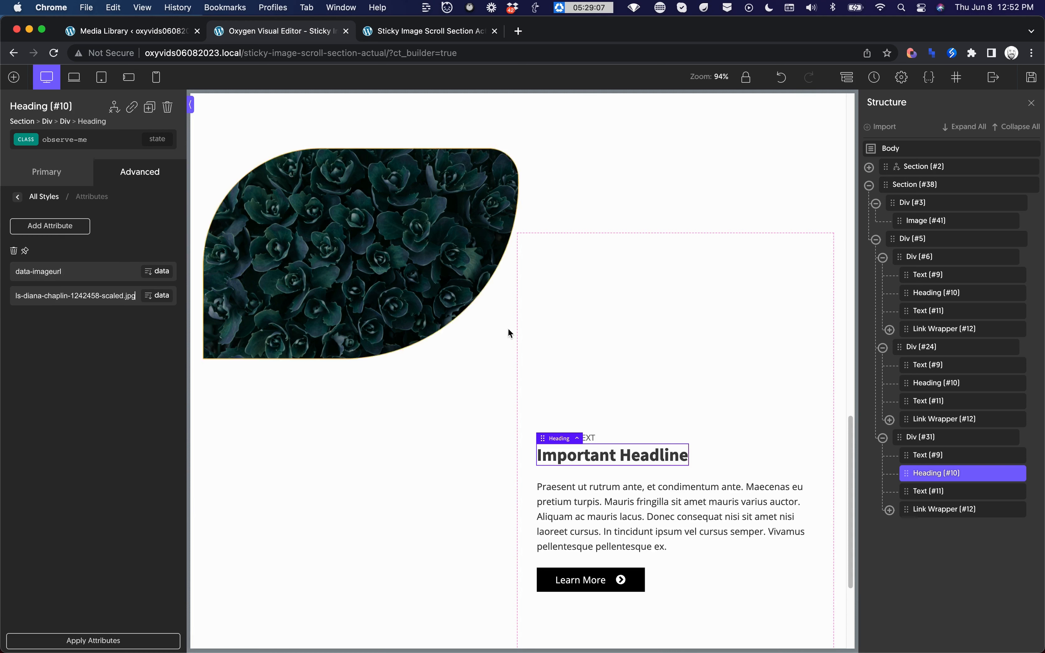
# Step: Change the sticky image's source from Media Library to Image URL, using pexels-irina-iriser-1090972-scaled.jpg
pyautogui.scroll(-2, 580, 352)
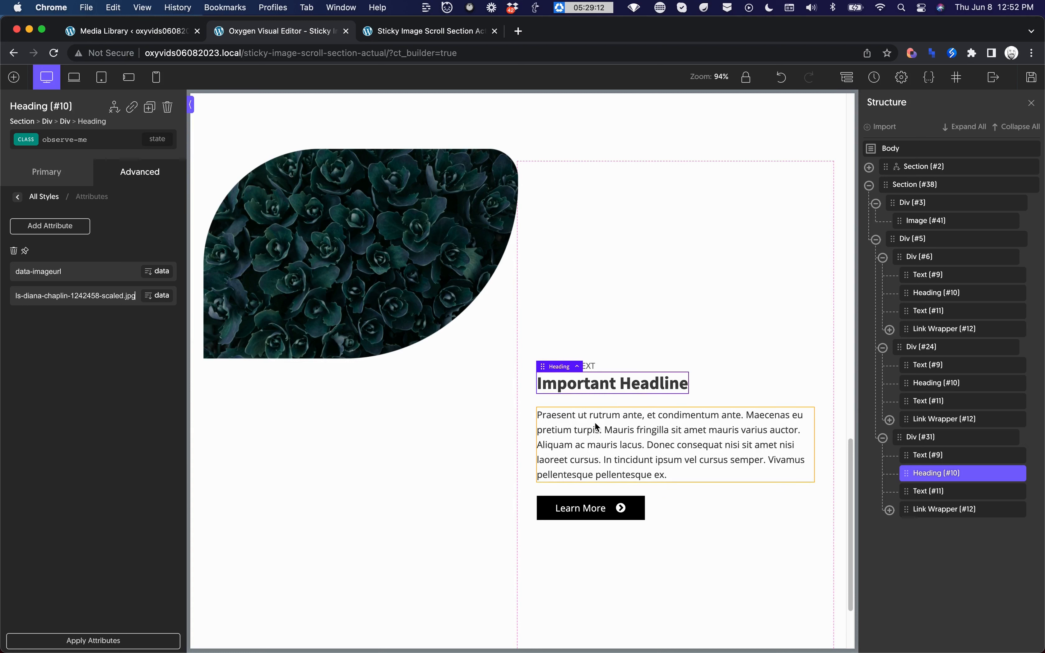
pyautogui.click(446, 261)
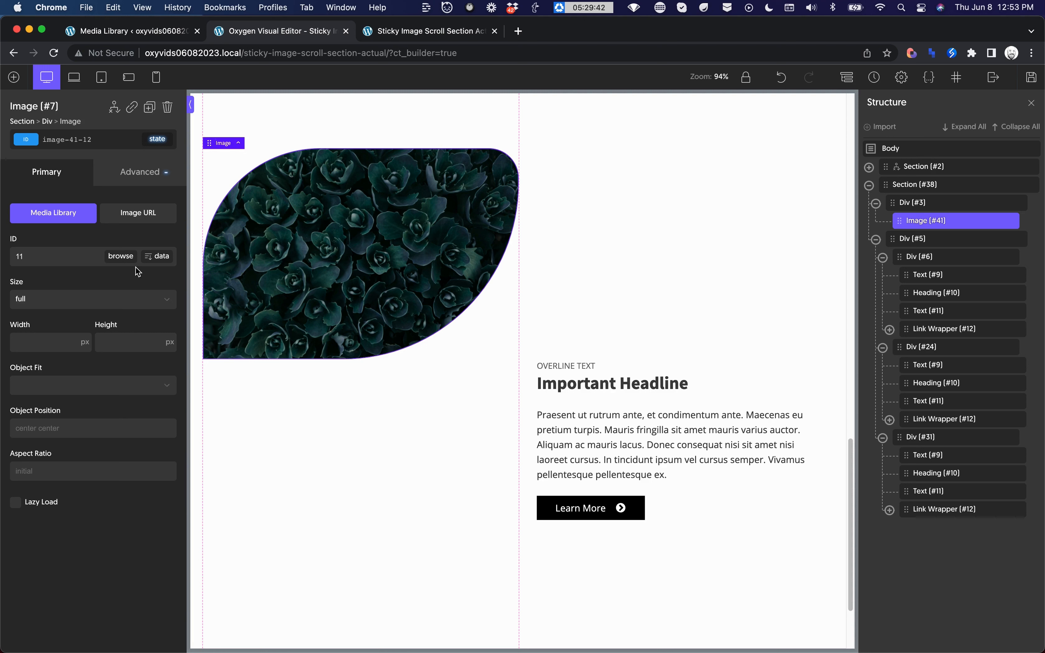
pyautogui.click(126, 219)
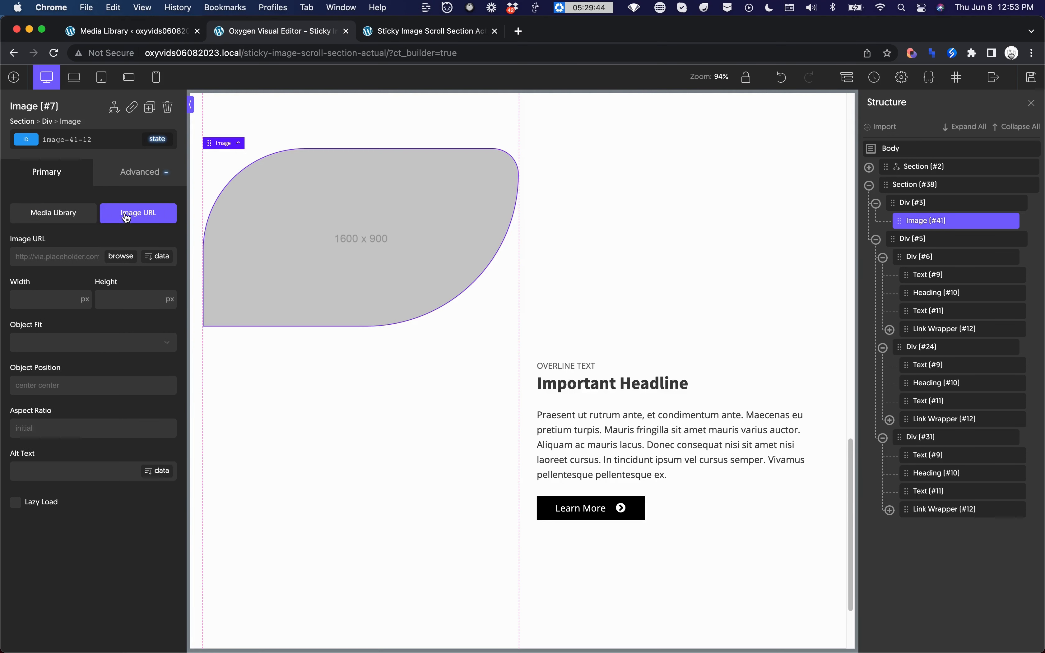
pyautogui.click(125, 259)
pyautogui.click(64, 249)
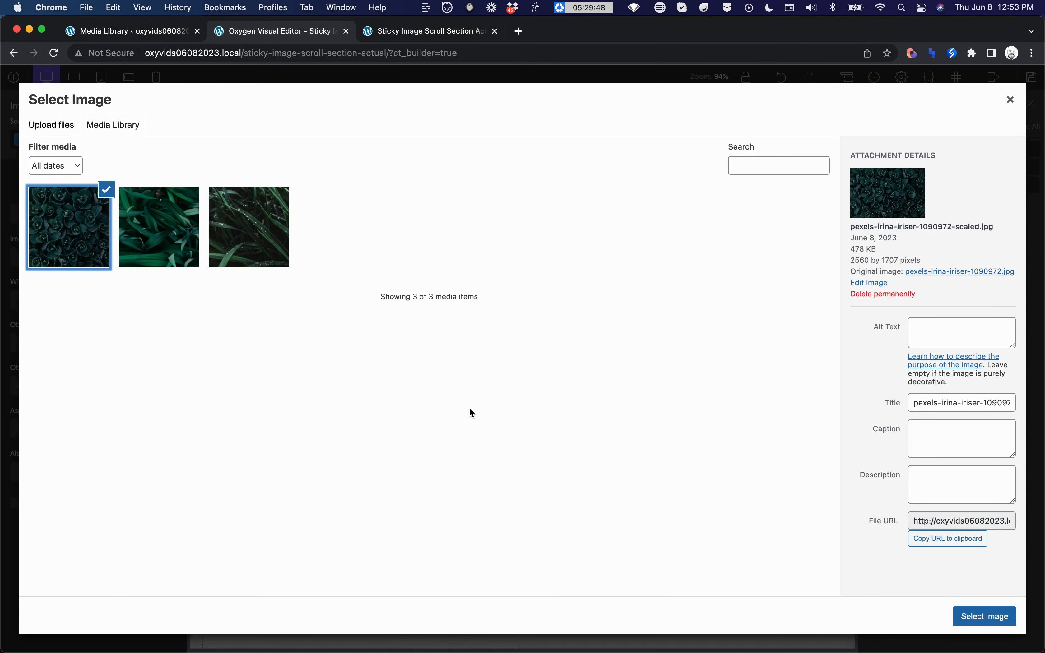
pyautogui.click(983, 616)
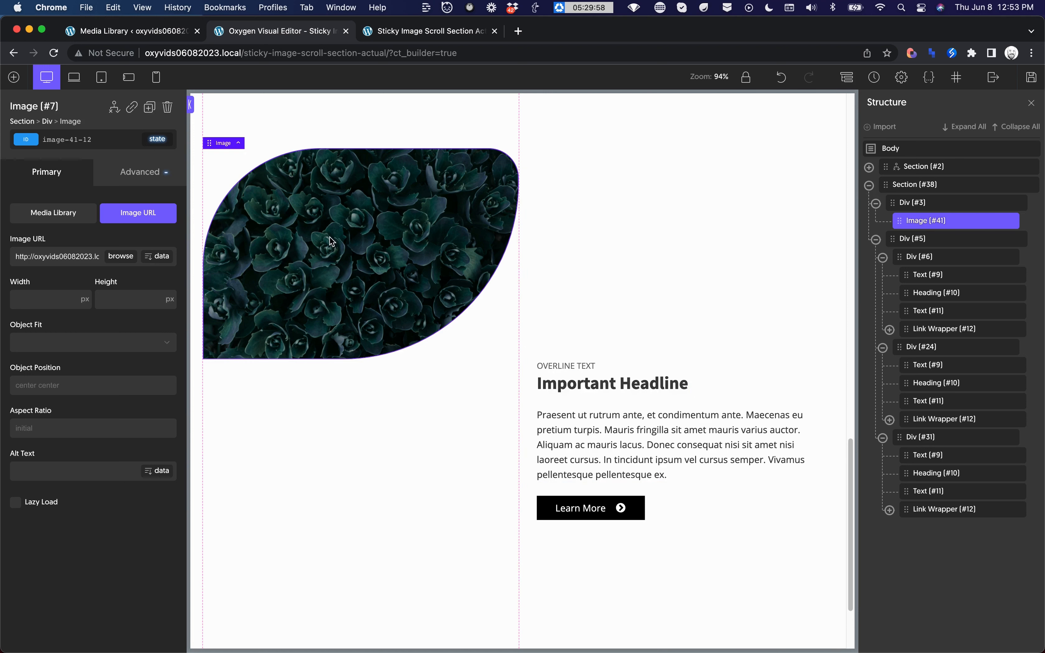
# Step: Copy the sticky image's ID, image-41-12, and collapse both child divs of the duplicated section in the structure
pyautogui.click(104, 141)
pyautogui.press('super+a')
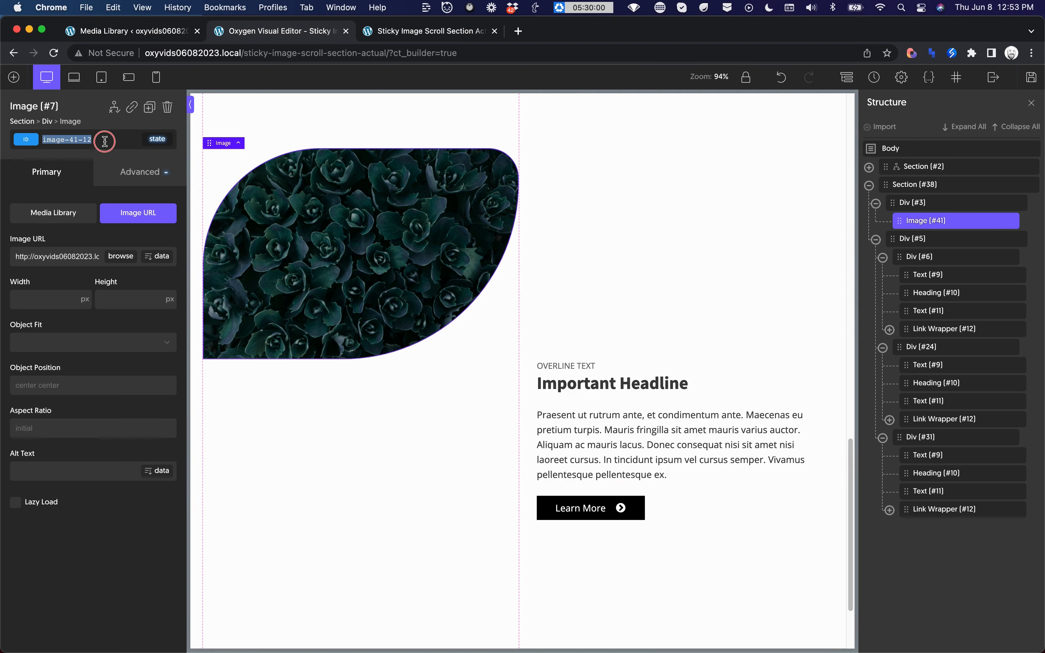
pyautogui.click(876, 204)
pyautogui.click(875, 221)
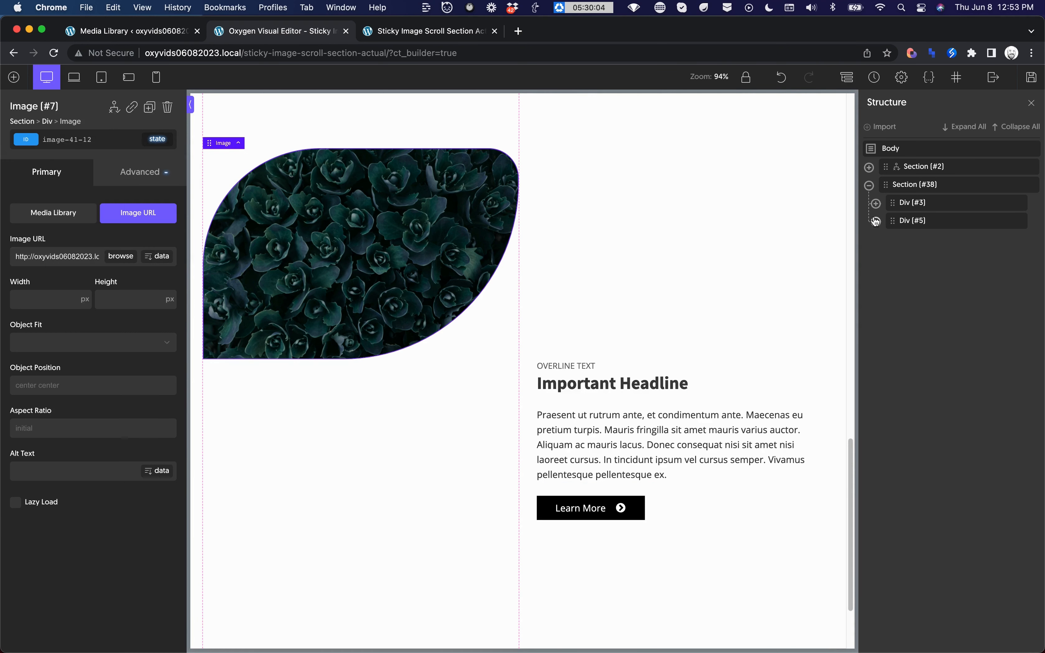
# Step: Search the components for "code", add a Code Block to the duplicated section, and move it out to the Body level
pyautogui.click(899, 186)
pyautogui.click(14, 77)
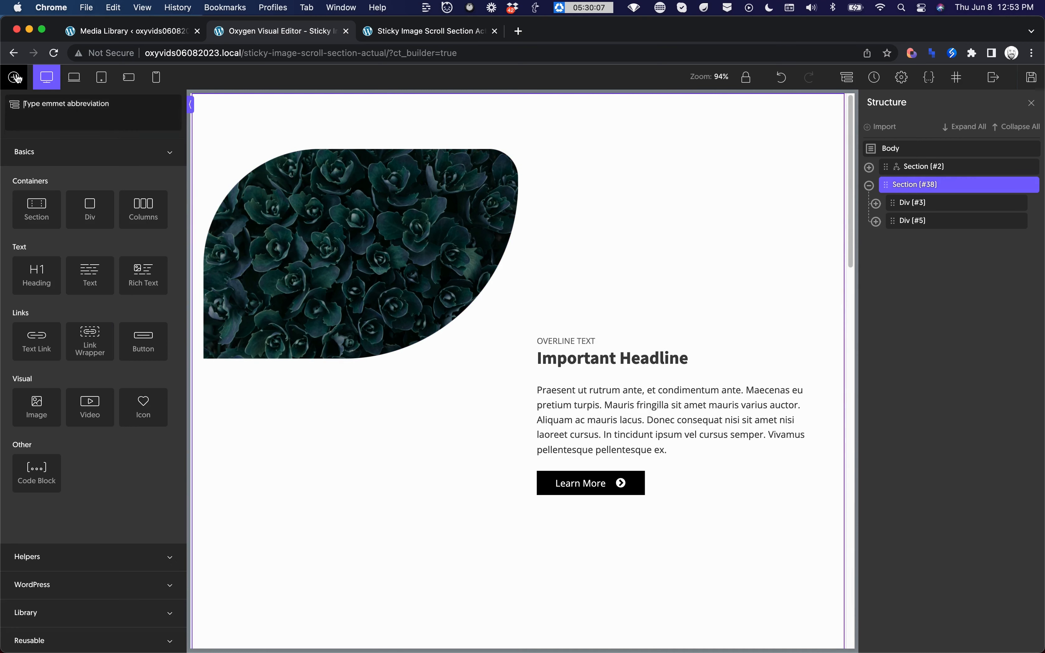
pyautogui.write('code')
pyautogui.press('BackSpace')
pyautogui.press('BackSpace')
pyautogui.press('BackSpace')
pyautogui.press('BackSpace')
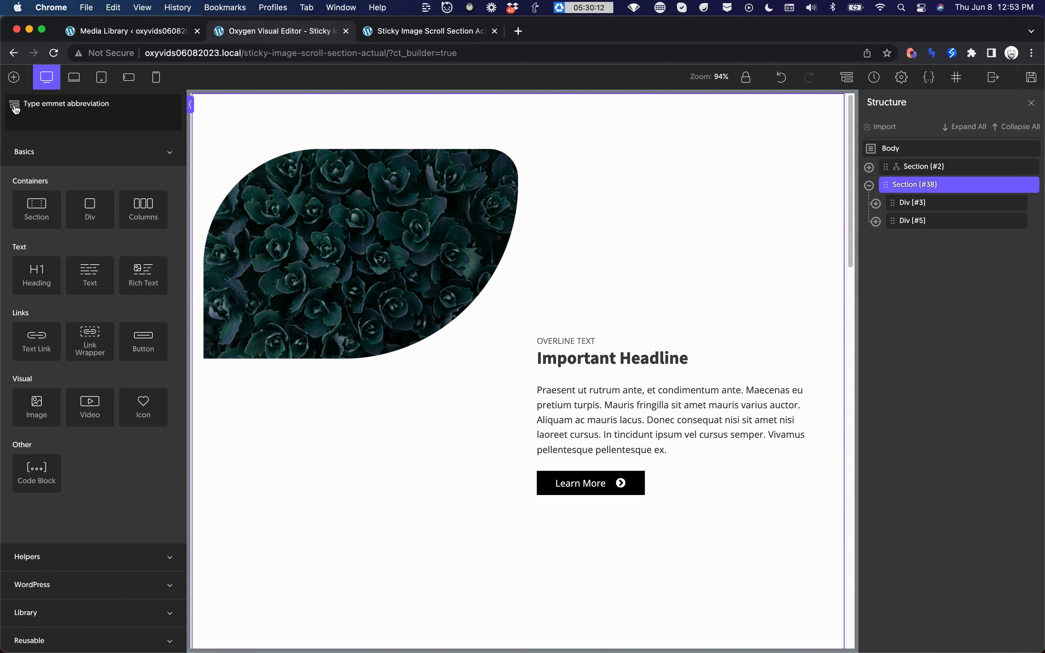
pyautogui.click(13, 104)
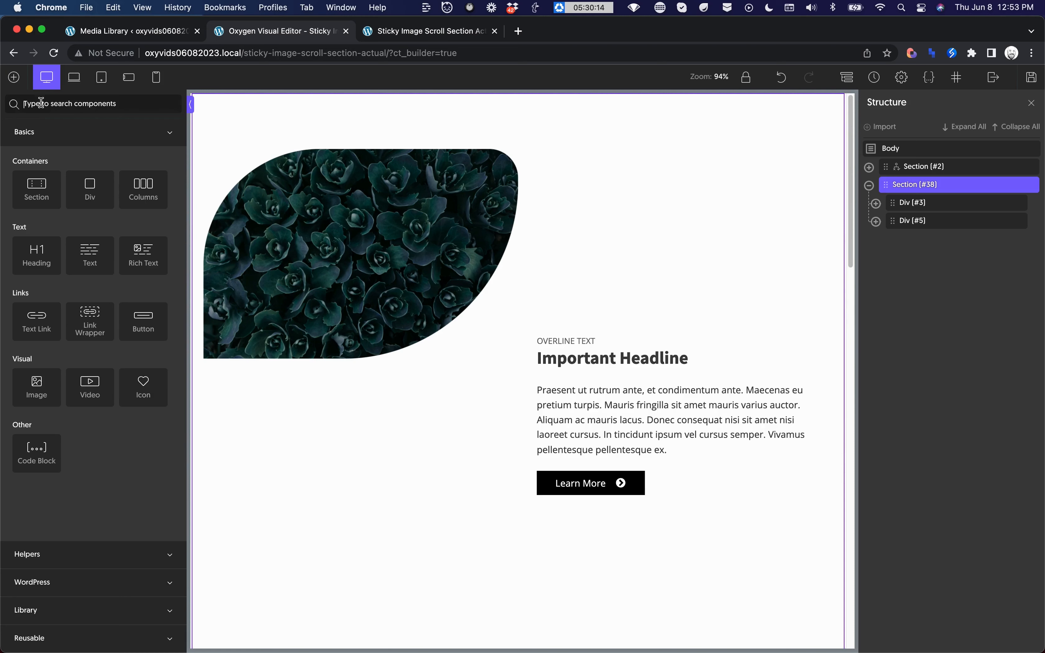
pyautogui.write('code')
pyautogui.click(37, 139)
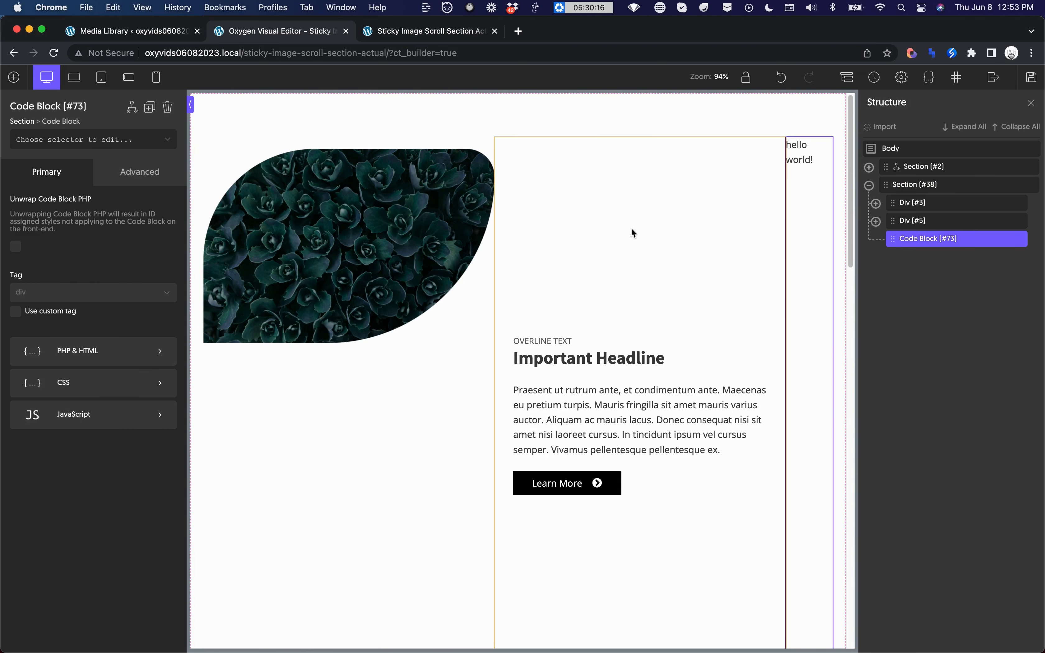
pyautogui.moveTo(921, 238); pyautogui.dragTo(914, 188)
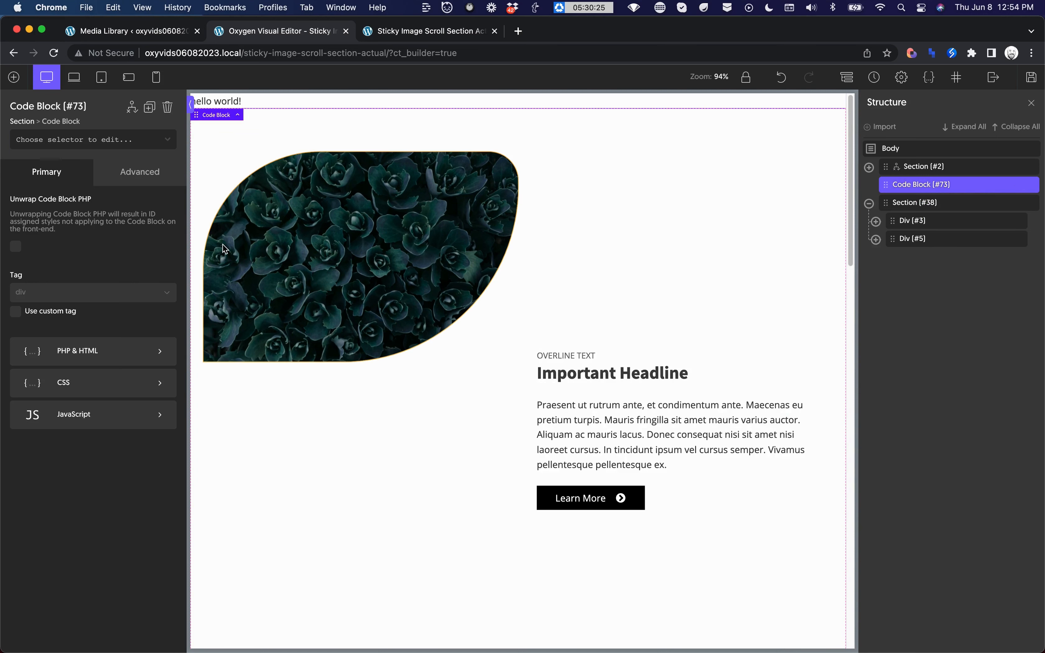
# Step: Replace the code block's default PHP with an empty HTML comment and place the block below the duplicated section
pyautogui.click(78, 352)
pyautogui.click(77, 235)
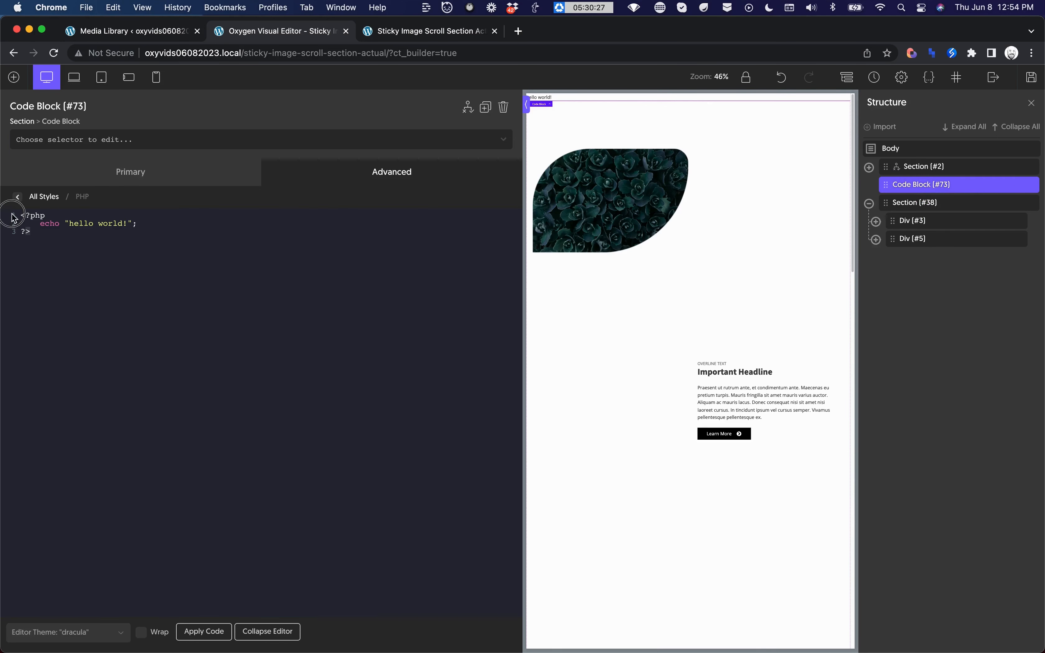
pyautogui.press('super+a')
pyautogui.write('<!')
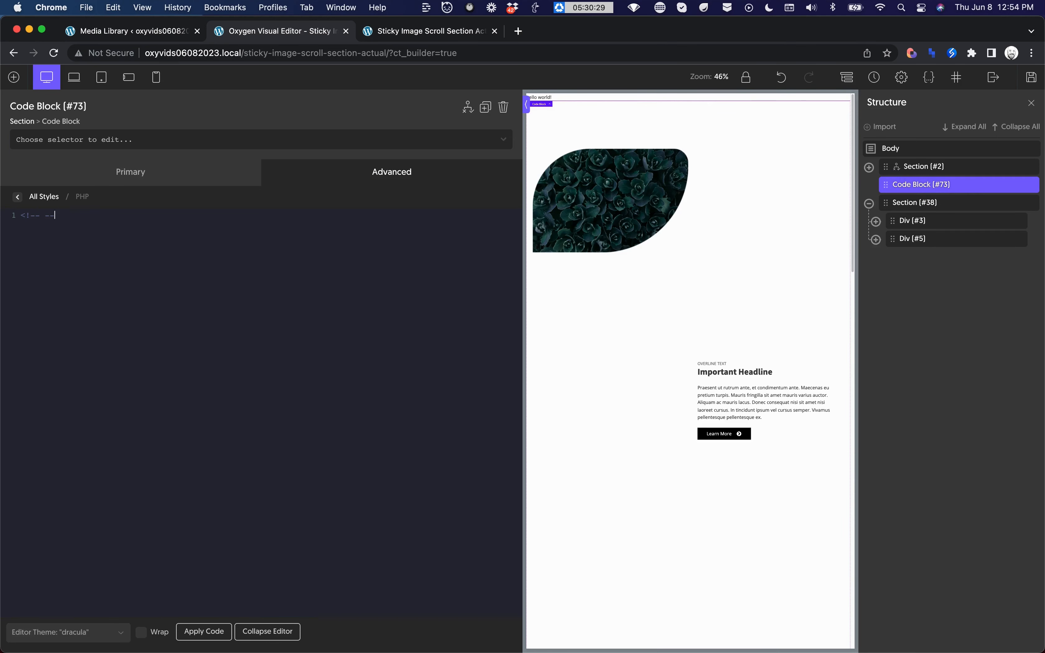
pyautogui.click(17, 197)
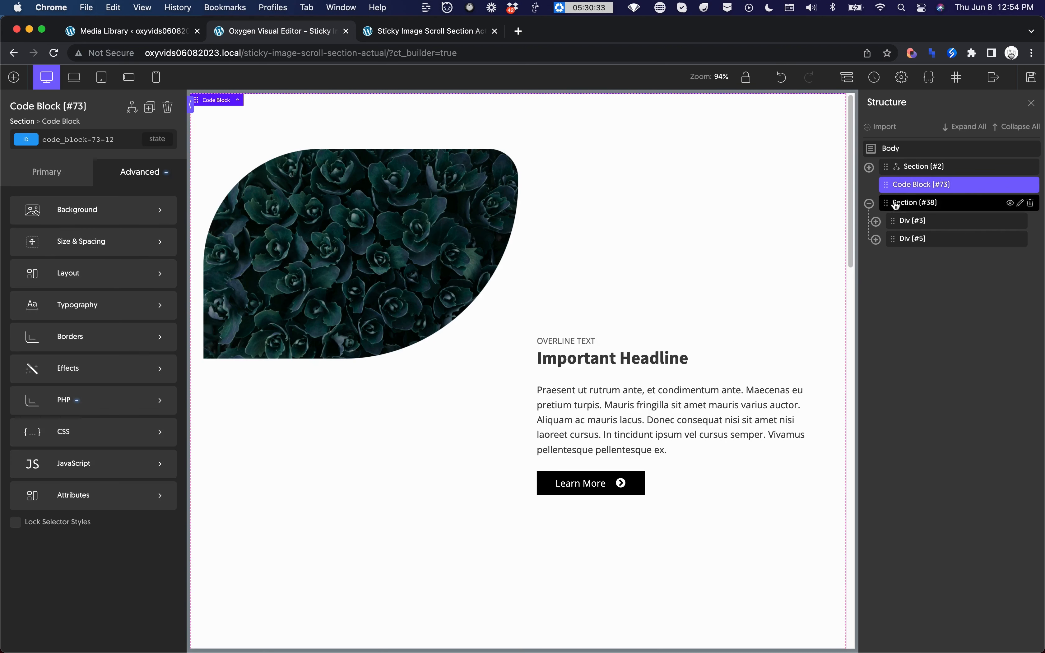
pyautogui.moveTo(898, 203)
pyautogui.mouseDown()
pyautogui.moveTo(903, 212)
pyautogui.moveTo(905, 186)
pyautogui.moveTo(912, 211)
pyautogui.mouseUp()
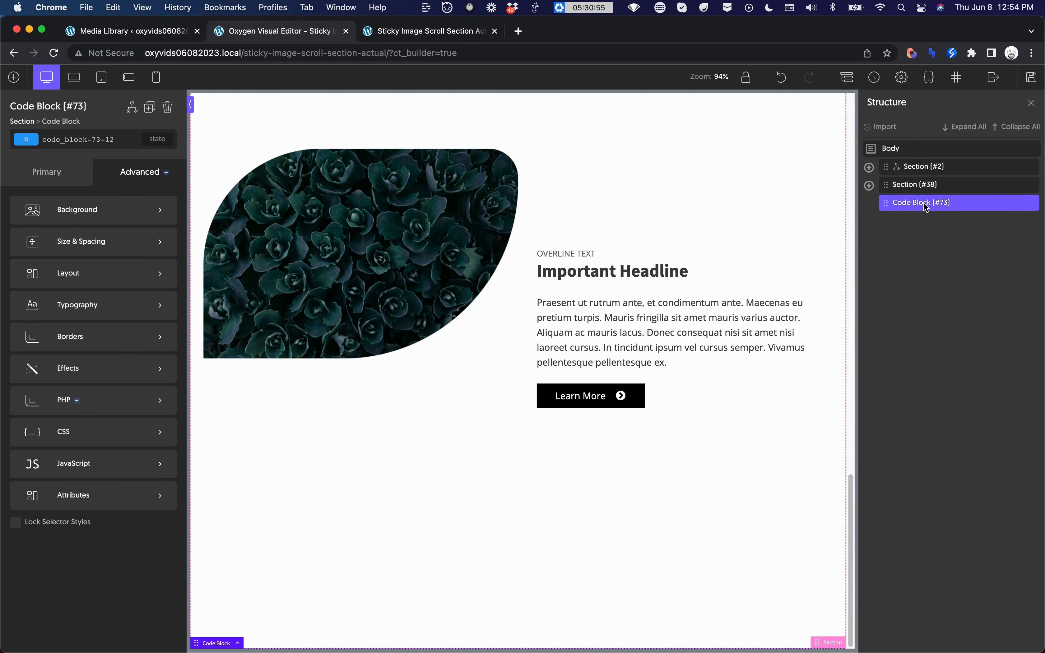
# Step: In the code block's CSS, write a .transition-image rule with animation-name transition, animation-duration 0.5s and animation-timing-function ease-in-out
pyautogui.click(118, 434)
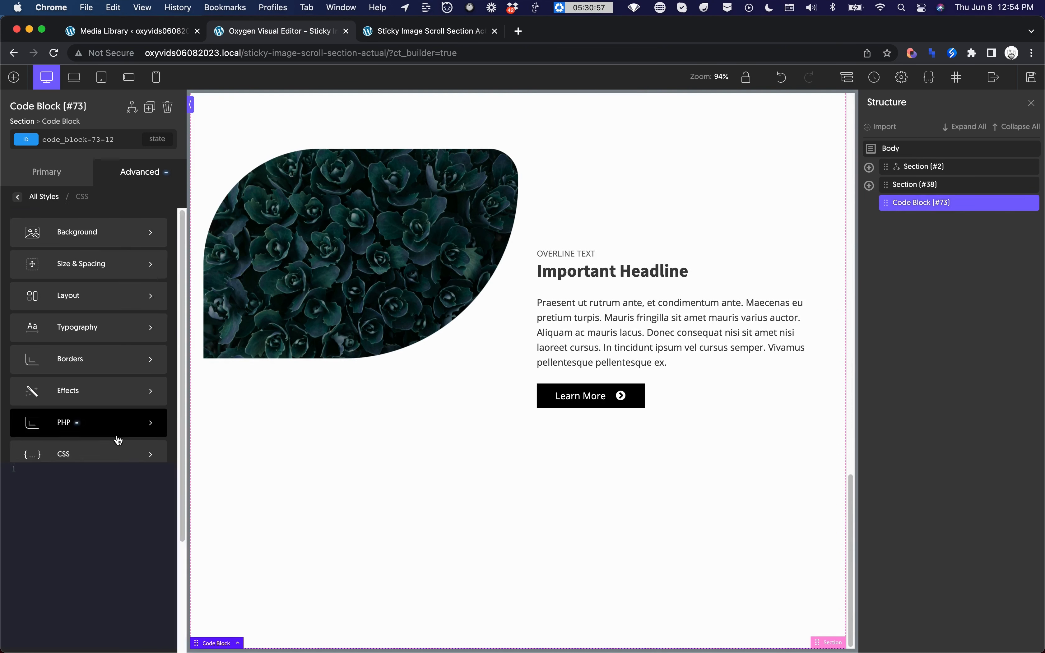
pyautogui.click(121, 227)
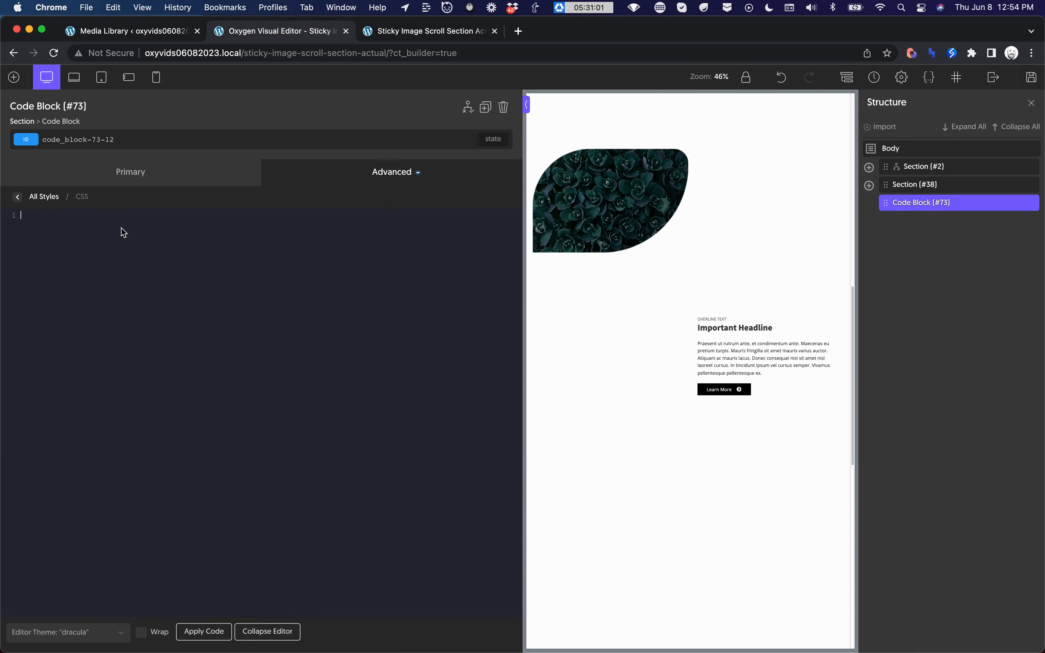
pyautogui.write('.t')
pyautogui.write('ransition-image {     animation')
pyautogui.write('-name: ')
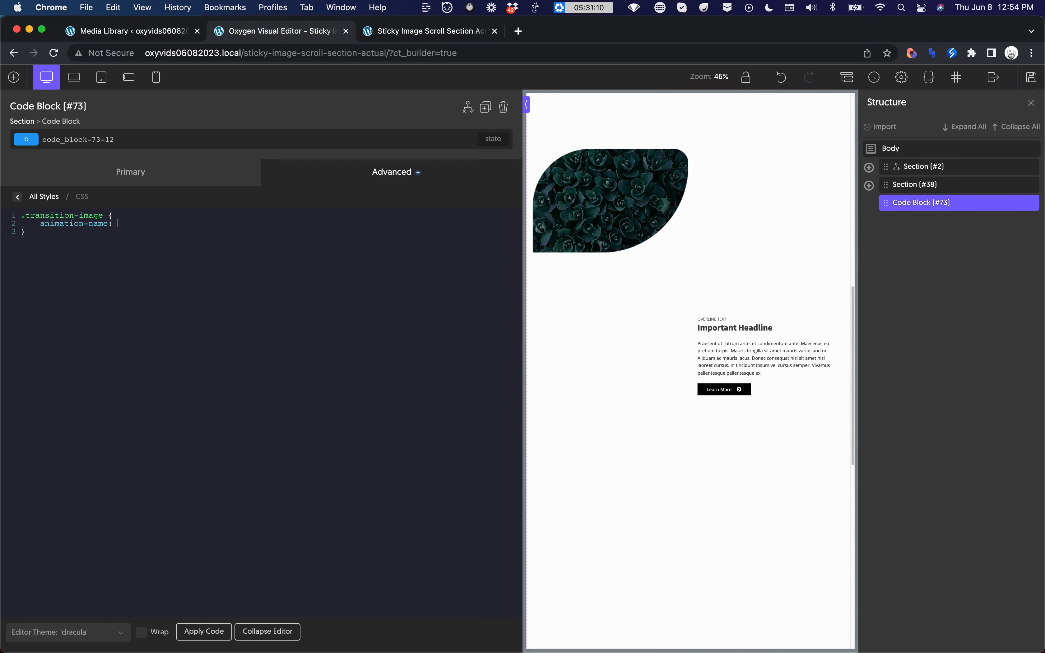
pyautogui.write('transition;')
pyautogui.press('Return')
pyautogui.write('animation-duration: 0.5s;     ')
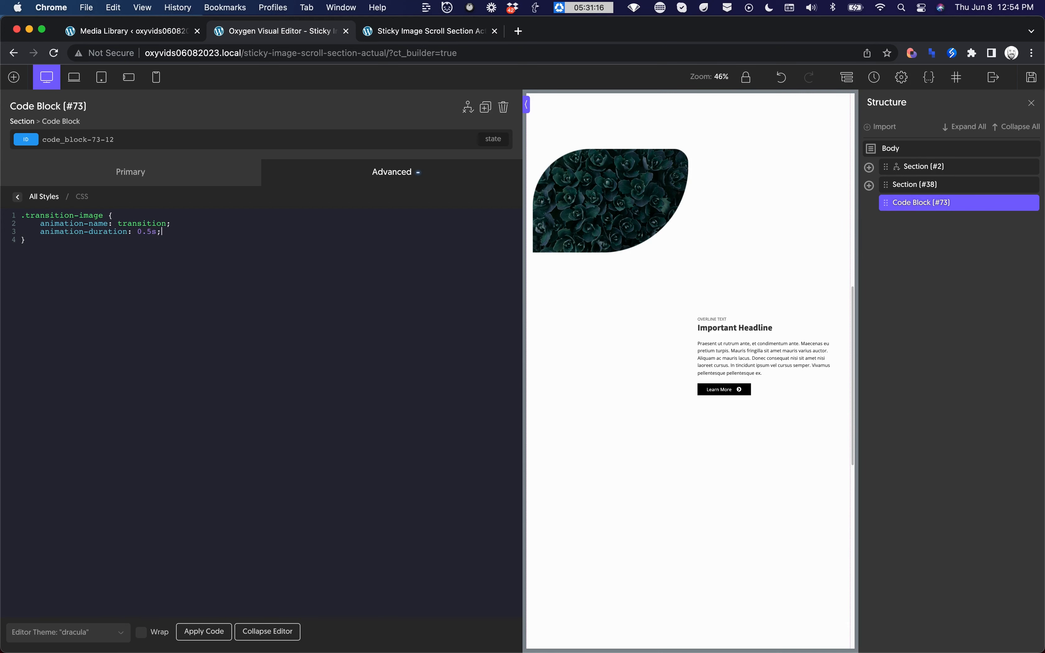
pyautogui.write('animation-timing-function: e')
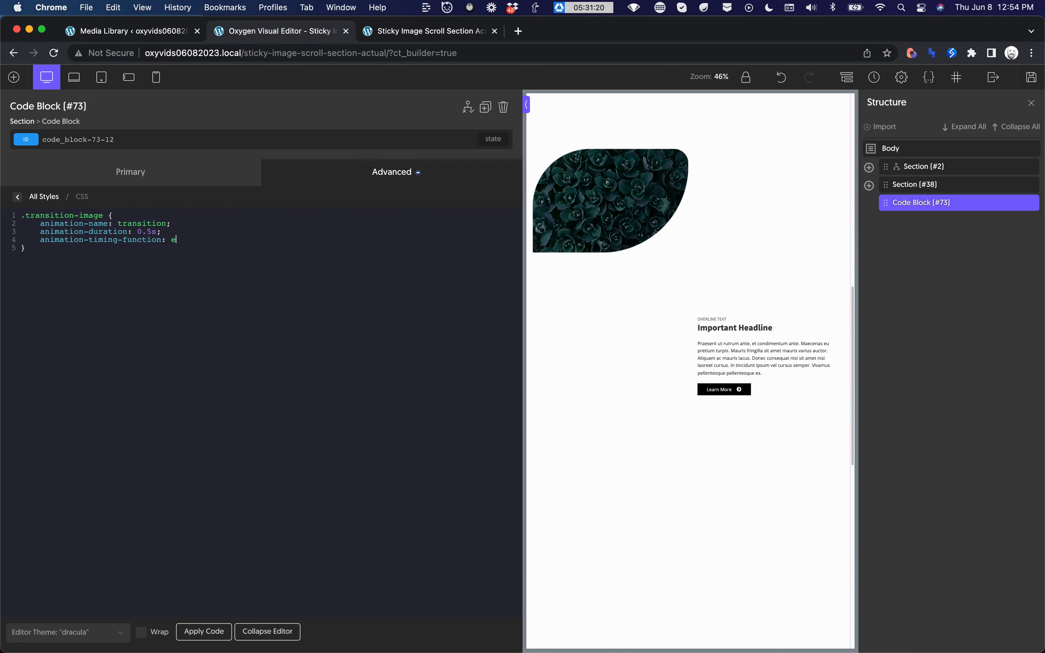
pyautogui.write('ase-in-out;')
pyautogui.click(81, 246)
pyautogui.press('Return')
pyautogui.press('Return')
pyautogui.write('@keyframes')
pyautogui.write('{')
pyautogui.press('Return')
pyautogui.write('0% {')
pyautogui.press('Return')
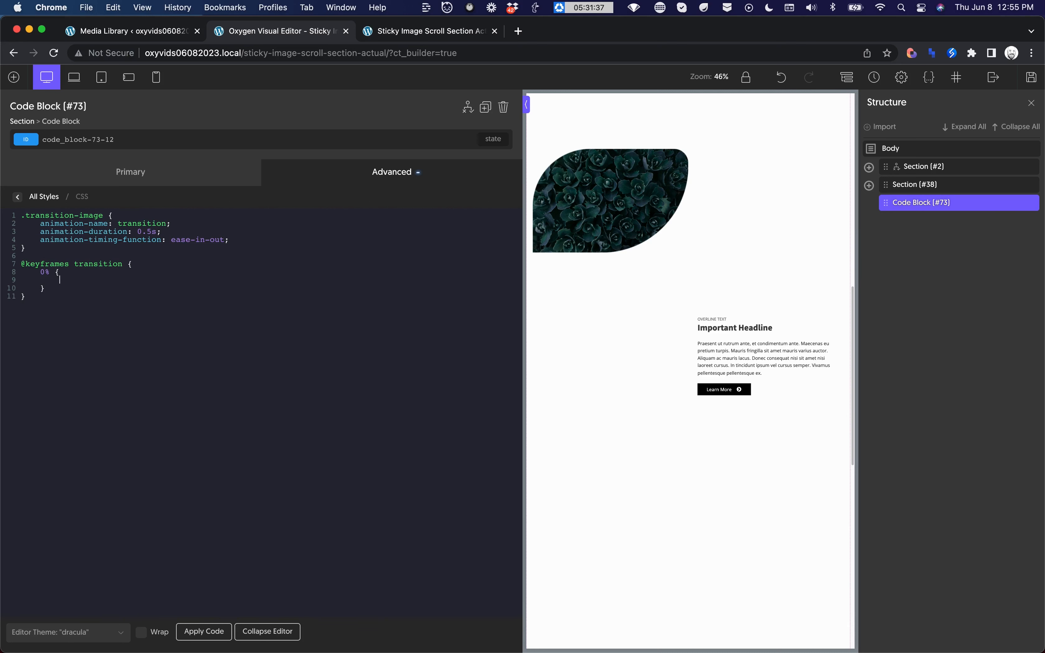
pyautogui.write('filter: blur(20px);')
pyautogui.press('Down')
pyautogui.press('Return')
# Step: Add a 50% stop with filter: blur(50px) and a 100% stop with filter: blur(0px), and apply the CSS
pyautogui.write('50% {')
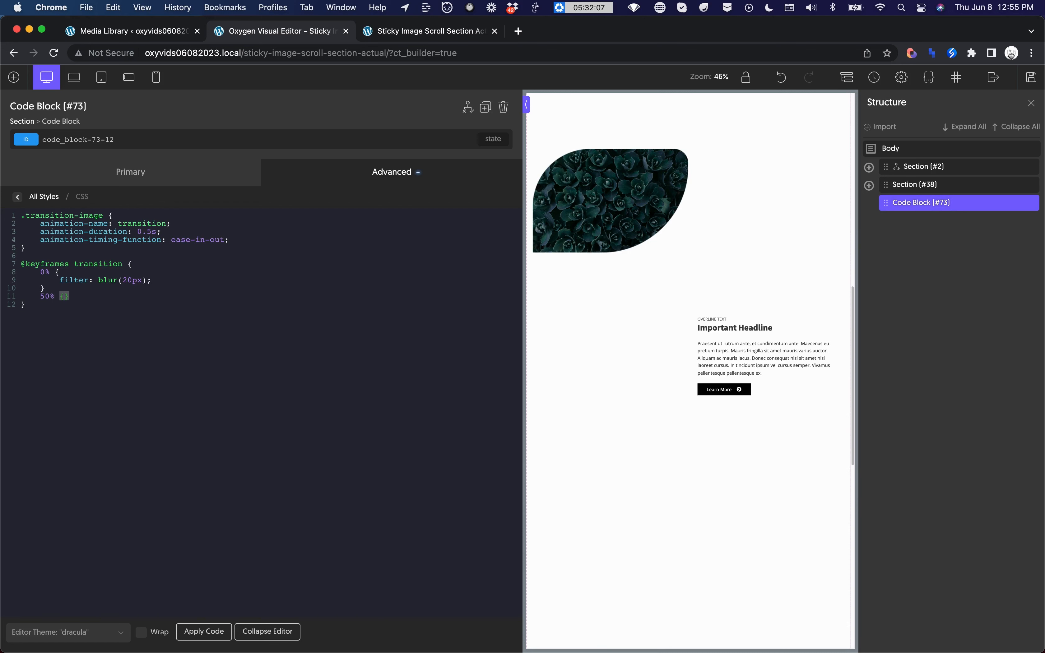
pyautogui.press('Return')
pyautogui.write('filter: blur(50px);')
pyautogui.press('Down')
pyautogui.press('Return')
pyautogui.write('100% {')
pyautogui.press('Return')
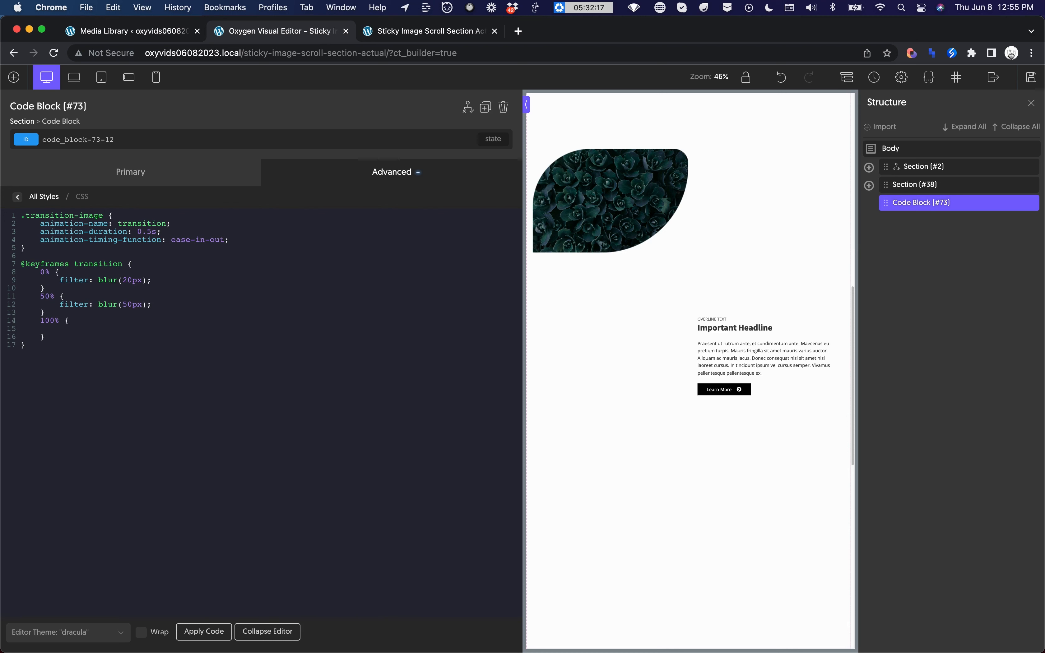
pyautogui.write('filter: blur(0px);')
pyautogui.click(195, 630)
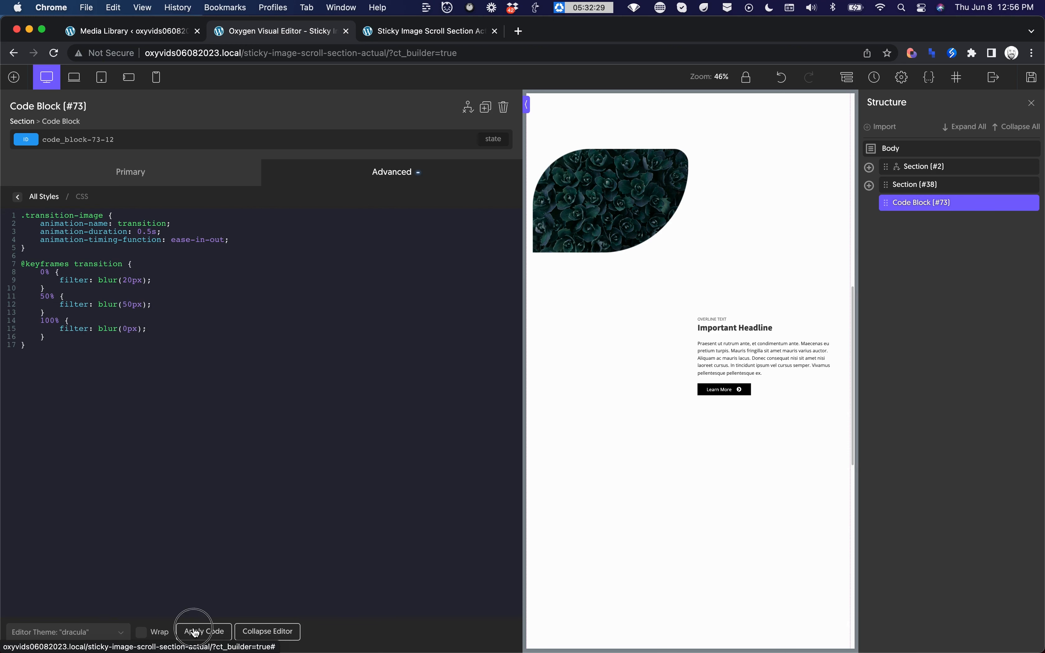
# Step: In the code block's JavaScript, write an arrow function ready(callback) that runs callback() if document.readyState != 'loading'
pyautogui.click(102, 181)
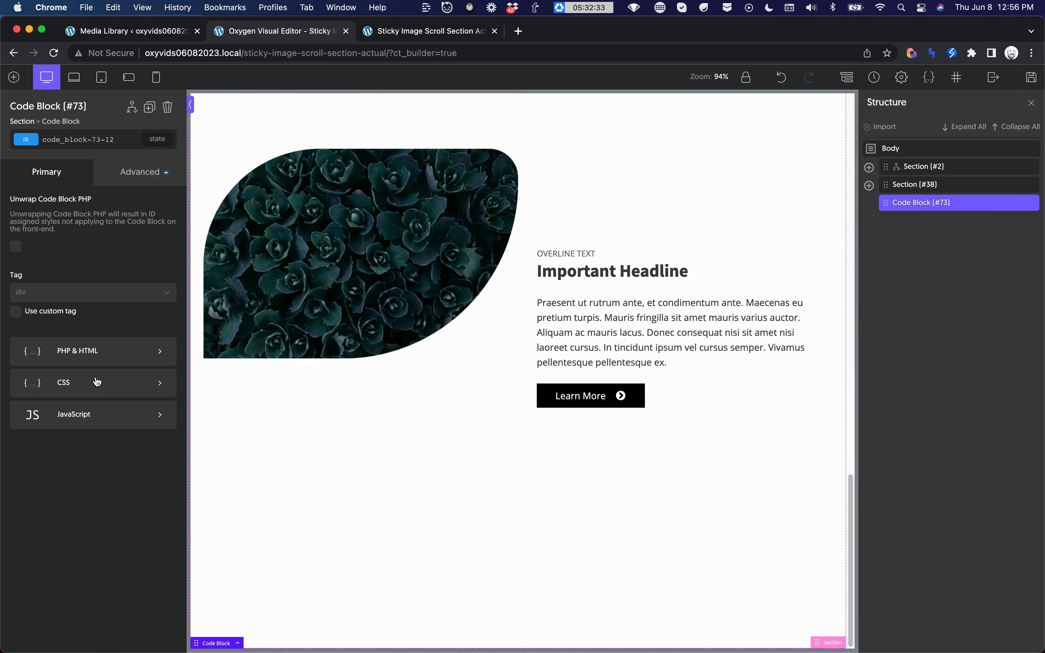
pyautogui.click(97, 416)
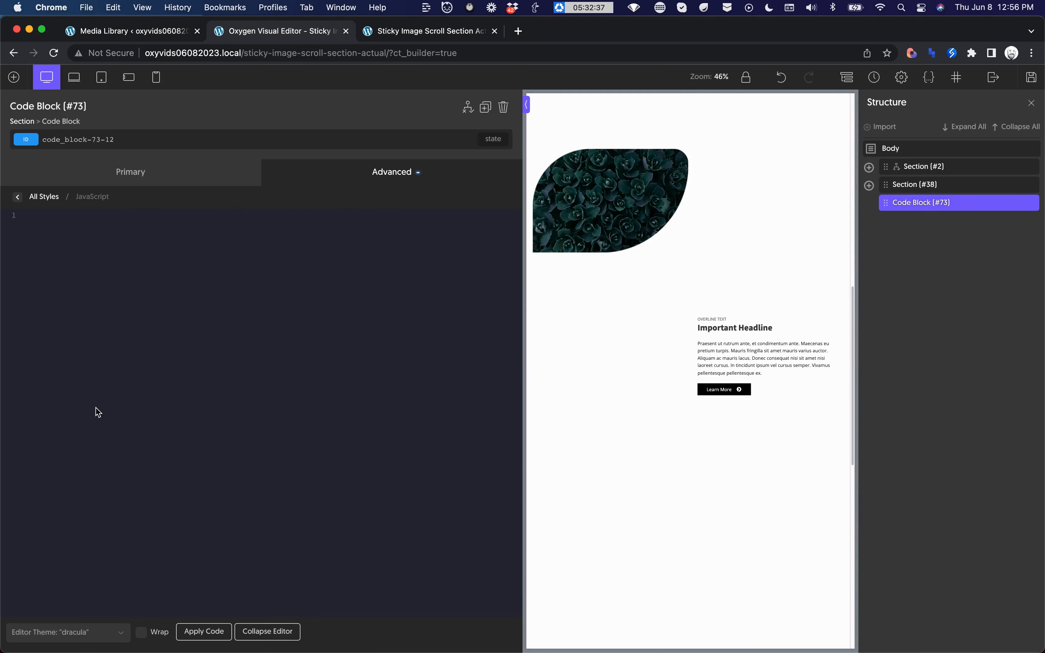
pyautogui.click(145, 214)
pyautogui.write('let ready = (callback) => {')
pyautogui.press('Return')
pyautogui.write('if( document.r')
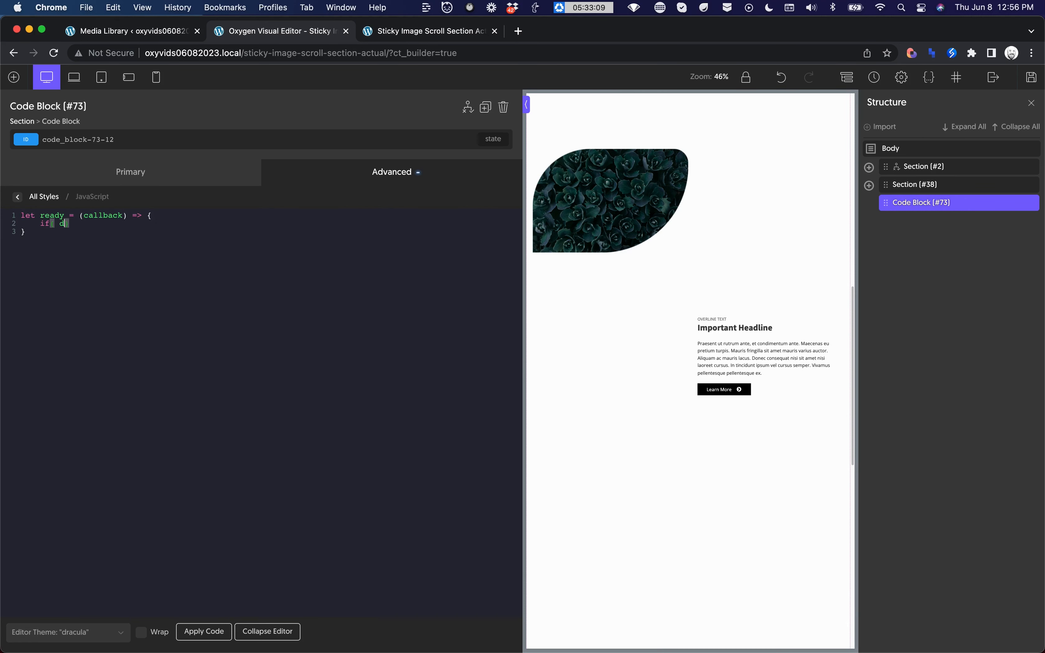
pyautogui.write("eadyState != 'loading' ) callback();")
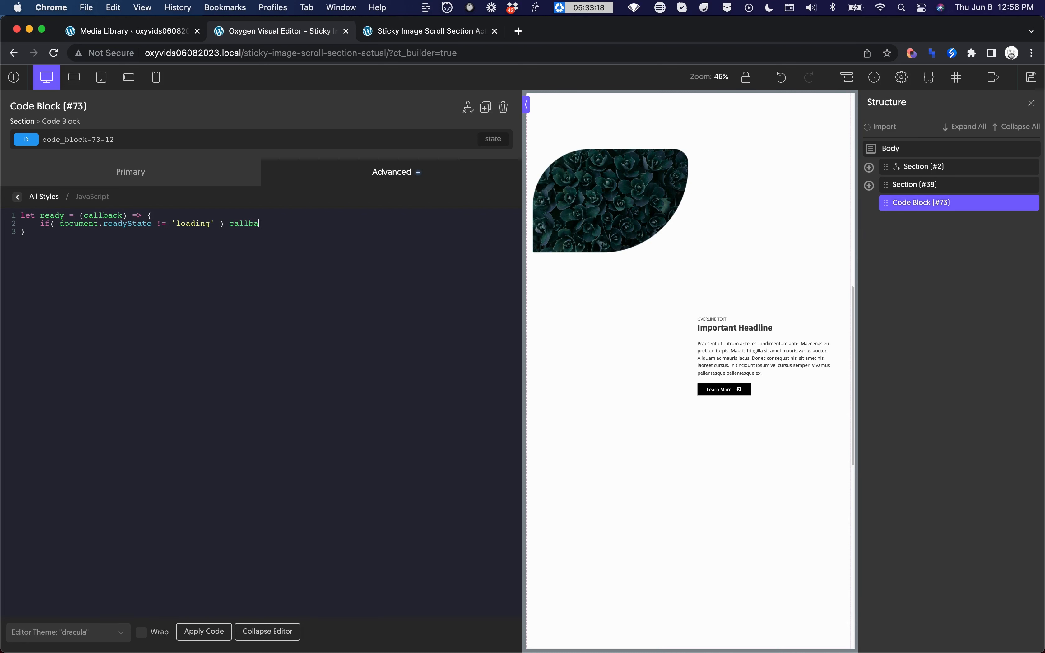
# Step: Add an else branch to the ready function: document.addEventListener('DOMContentLoaded', callback);
pyautogui.press('Return')
pyautogui.write('else')
pyautogui.write(" document.addEventListener('")
pyautogui.write('DOMContentLoad')
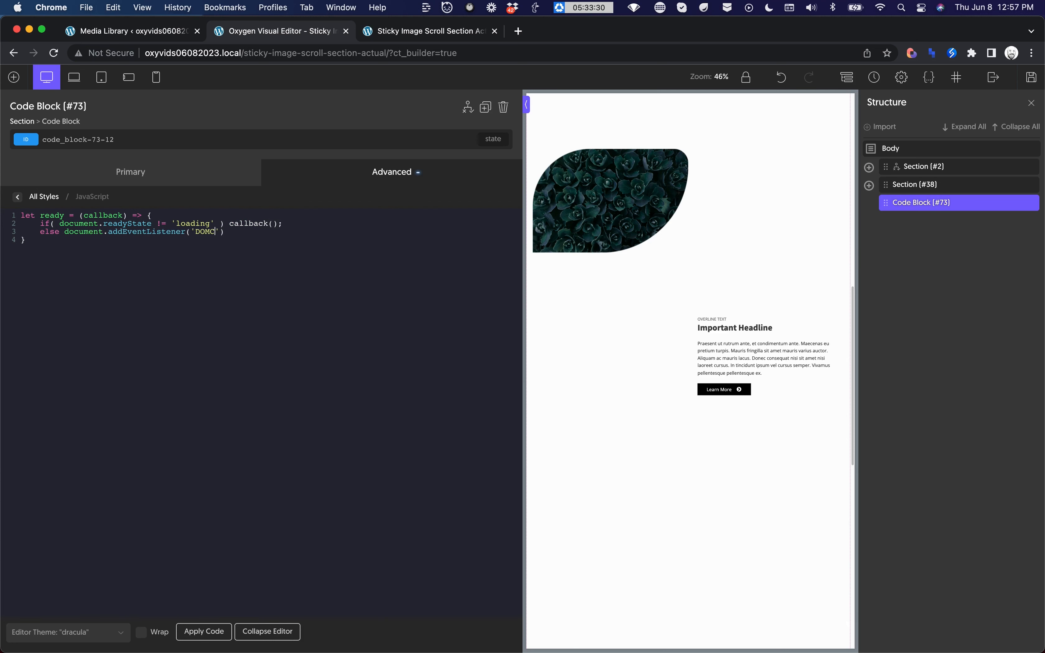
pyautogui.write("ed', callback);")
# Step: Below the function, call ready with an arrow function containing if( window.angular ) return;
pyautogui.press('Down')
pyautogui.press('Return')
pyautogui.press('Return')
pyautogui.write('ready( ()')
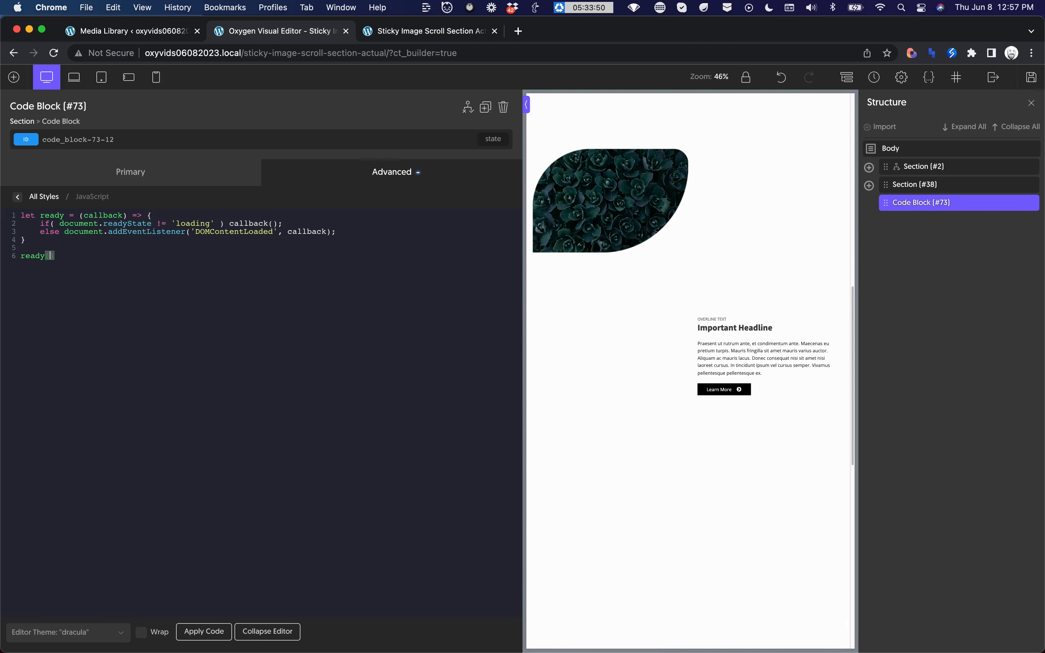
pyautogui.write('=> {')
pyautogui.press('Return')
pyautogui.press('Return')
pyautogui.press('Return')
pyautogui.write('if( window.angular ) return')
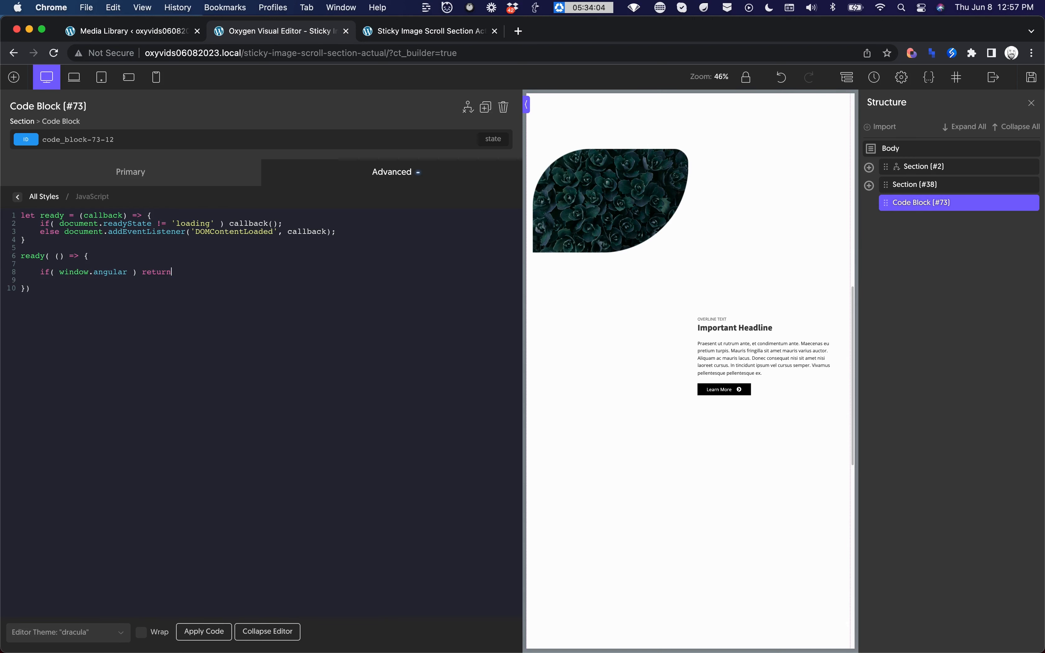
pyautogui.write(';')
# Step: Inside the ready callback, declare let image = document.getElementById('image-41-12');
pyautogui.press('Return')
pyautogui.press('Return')
pyautogui.write('let image = document.getElement')
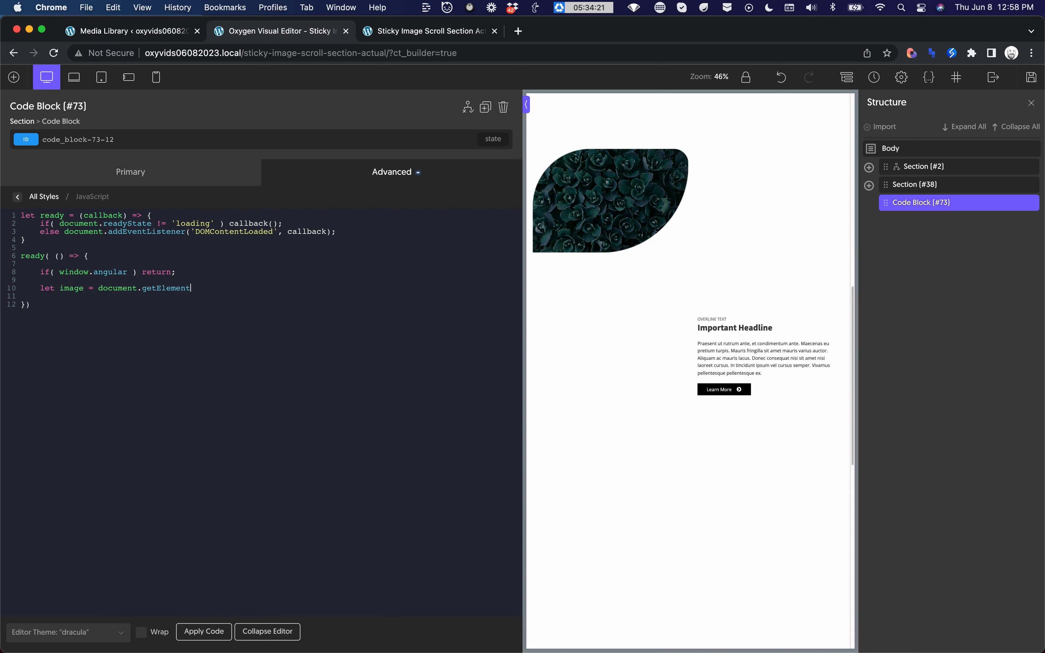
pyautogui.write("ById('')image-41-12');")
pyautogui.press('Return')
pyautogui.press('Return')
# Step: Check the headline's class, then declare let triggers = document.querySelectorAll('.observe-me'); in the code block's JavaScript
pyautogui.click(746, 328)
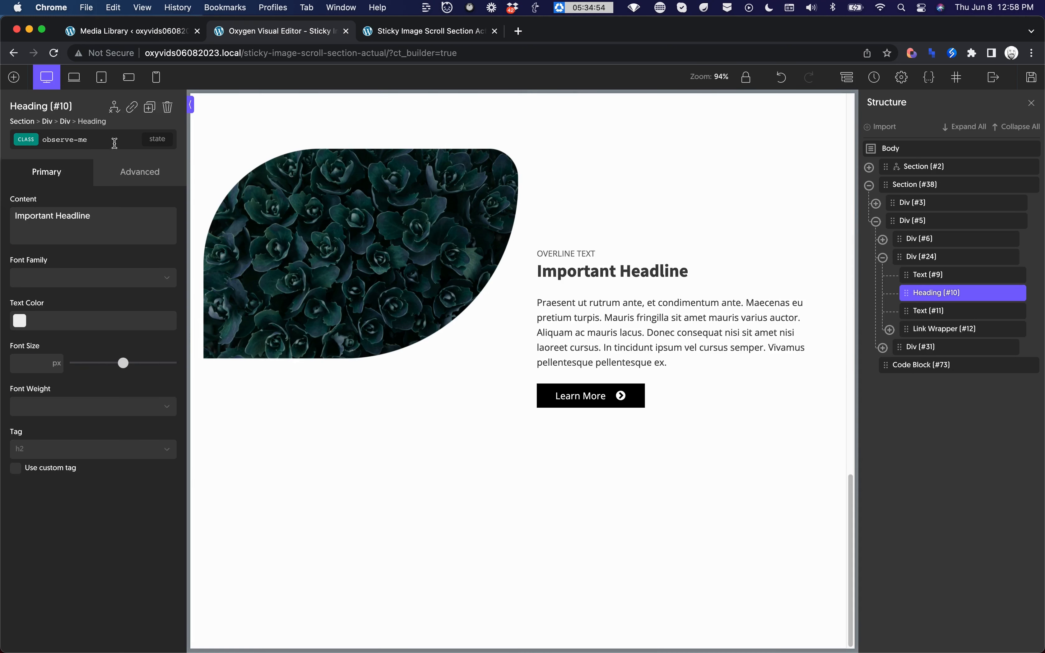
pyautogui.click(898, 365)
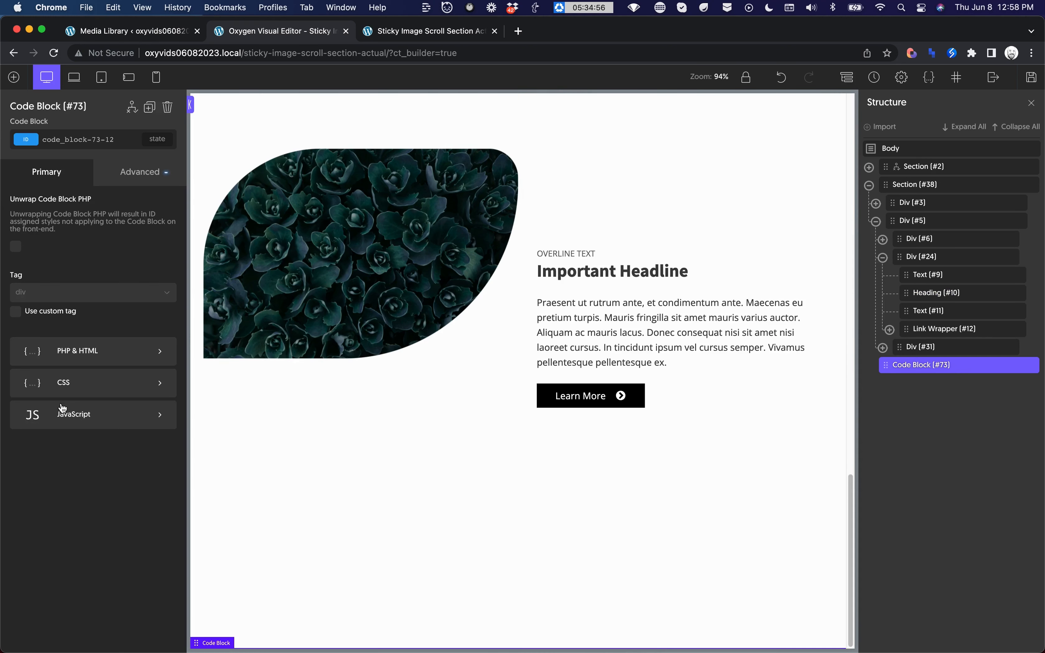
pyautogui.click(64, 414)
pyautogui.write('let ')
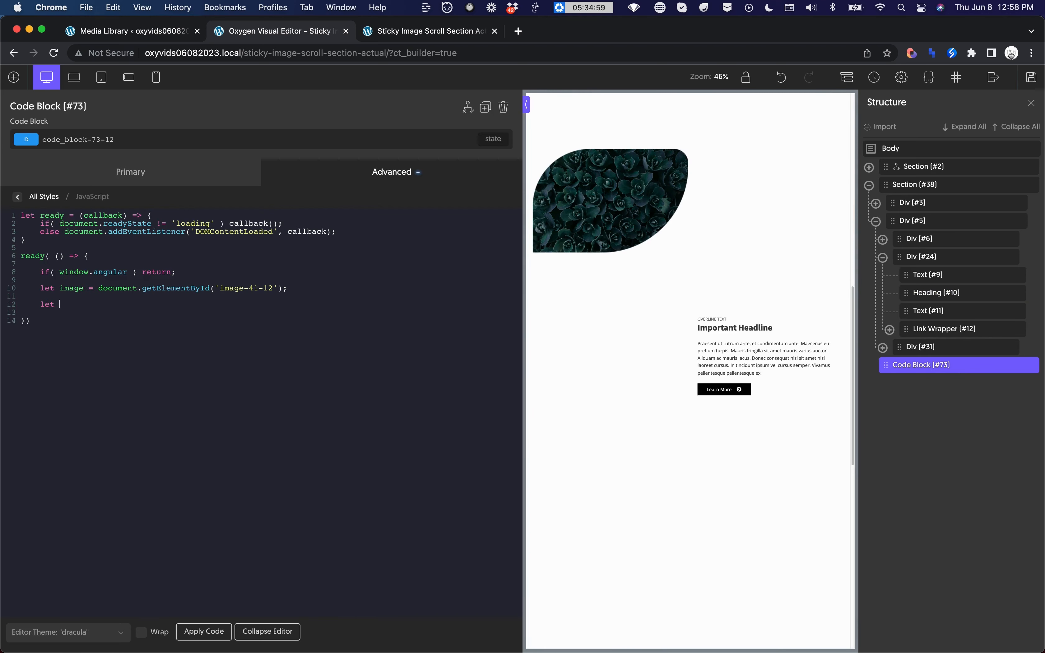
pyautogui.write('triggers = document.querySelectorAll')
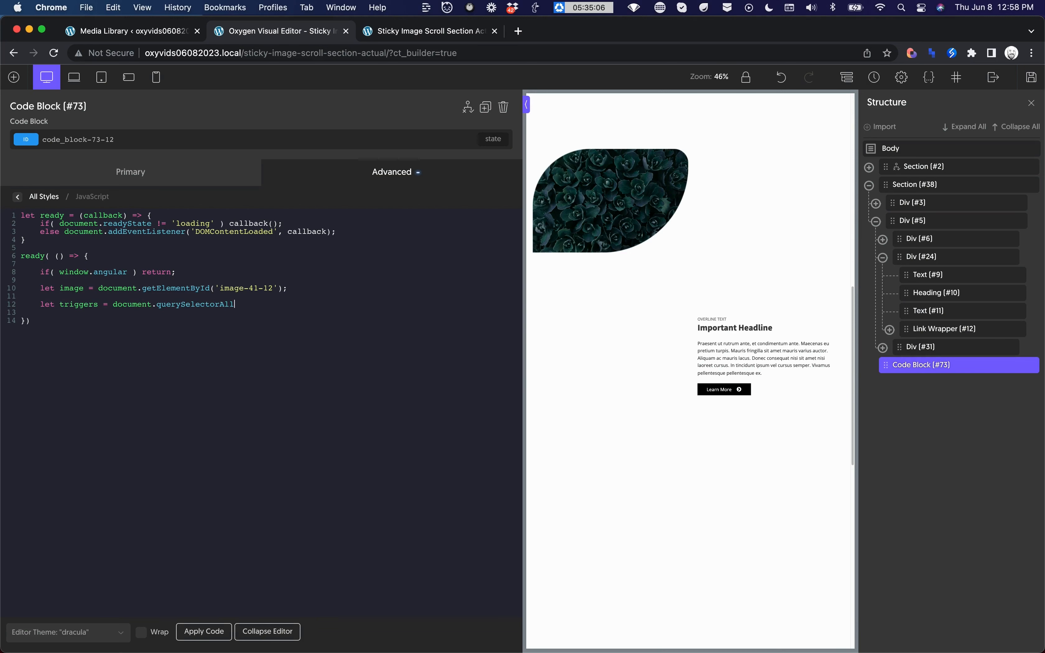
pyautogui.write("('.observe-me');")
# Step: Below the triggers declaration, declare let observer = new IntersectionObserver with an arrow callback taking (entries, observer)
pyautogui.press('Return')
pyautogui.press('Return')
pyautogui.write('let observer = new In')
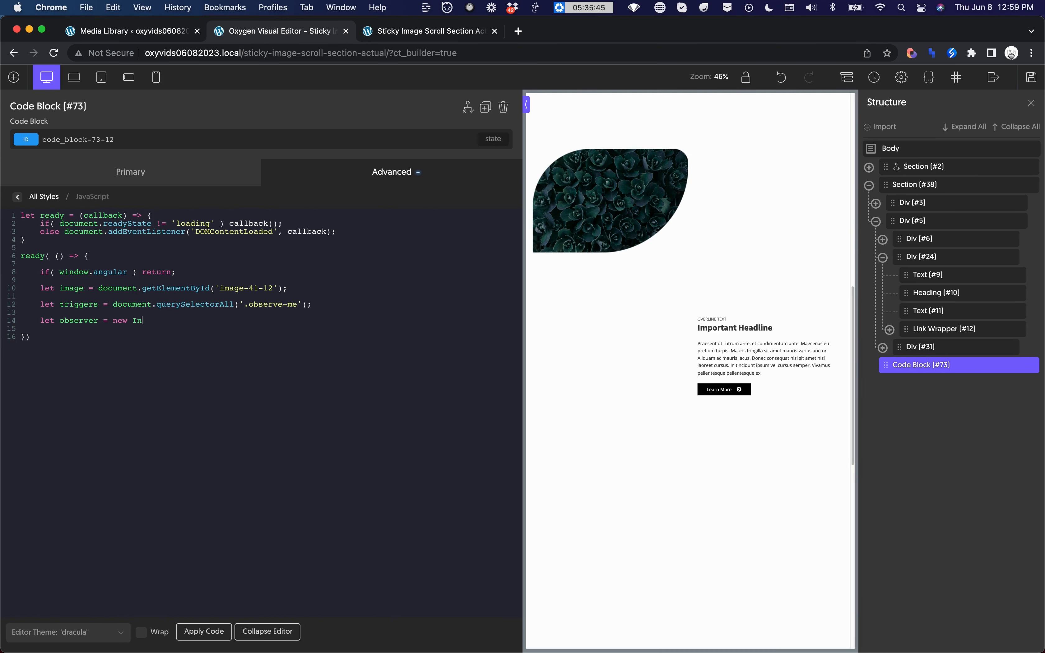
pyautogui.write('tersectionObserver( (')
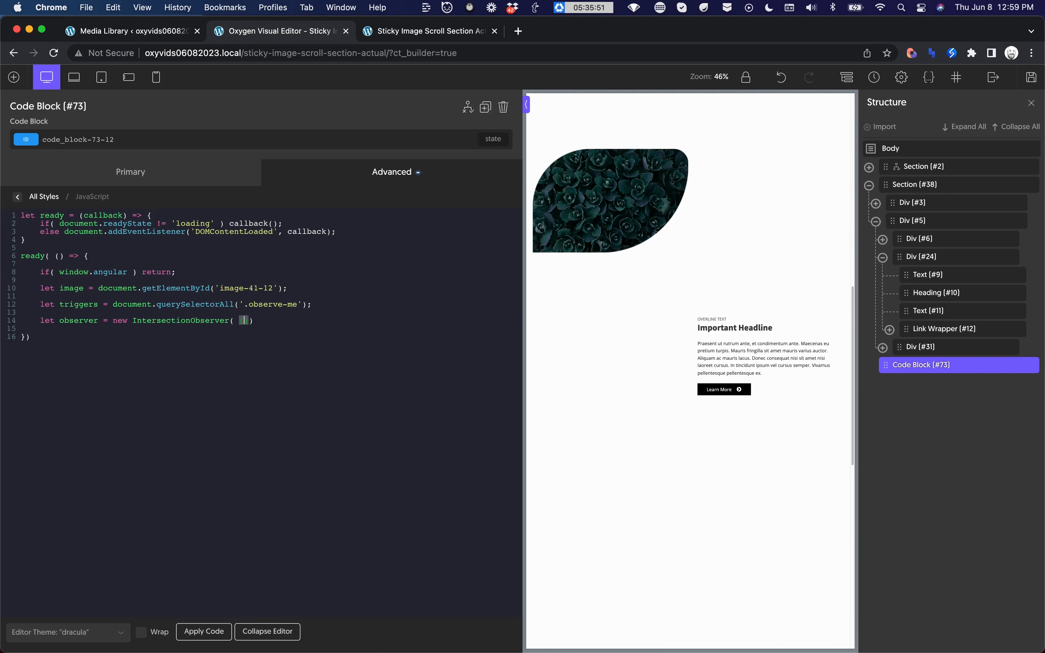
pyautogui.write('entries, observer) => {')
pyautogui.press('Return')
# Step: In the observer callback, loop with entries.forEach( entry => { }) and add an if( entry.isIntersecting ) block inside it
pyautogui.write('entries')
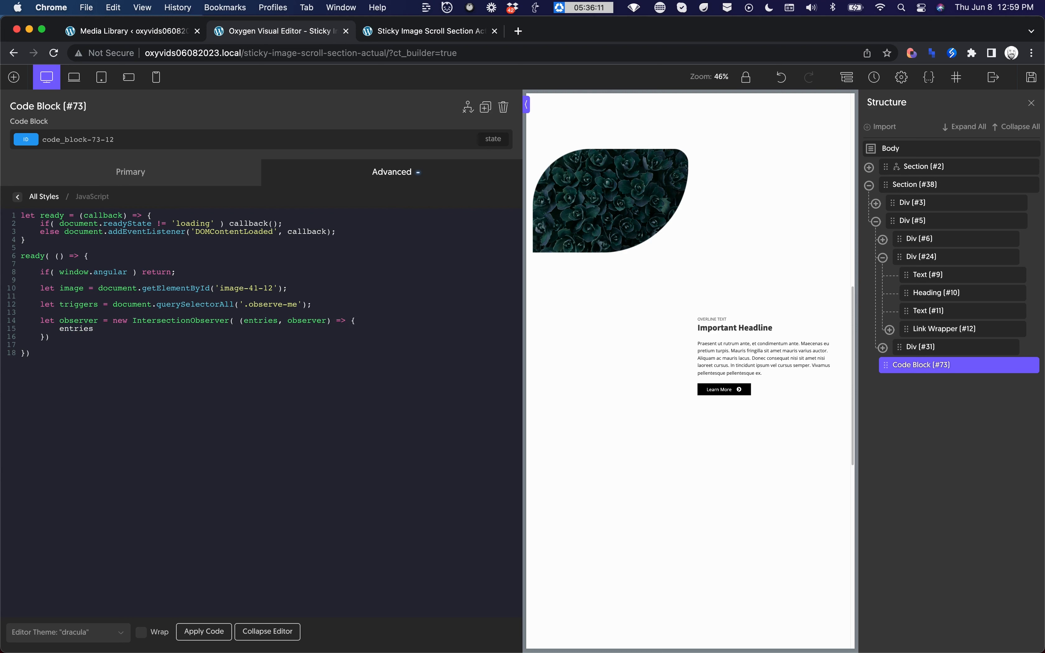
pyautogui.write('.forEach( e')
pyautogui.write('ntry => {')
pyautogui.press('Return')
pyautogui.write('if( entry.')
pyautogui.write('isIntersect')
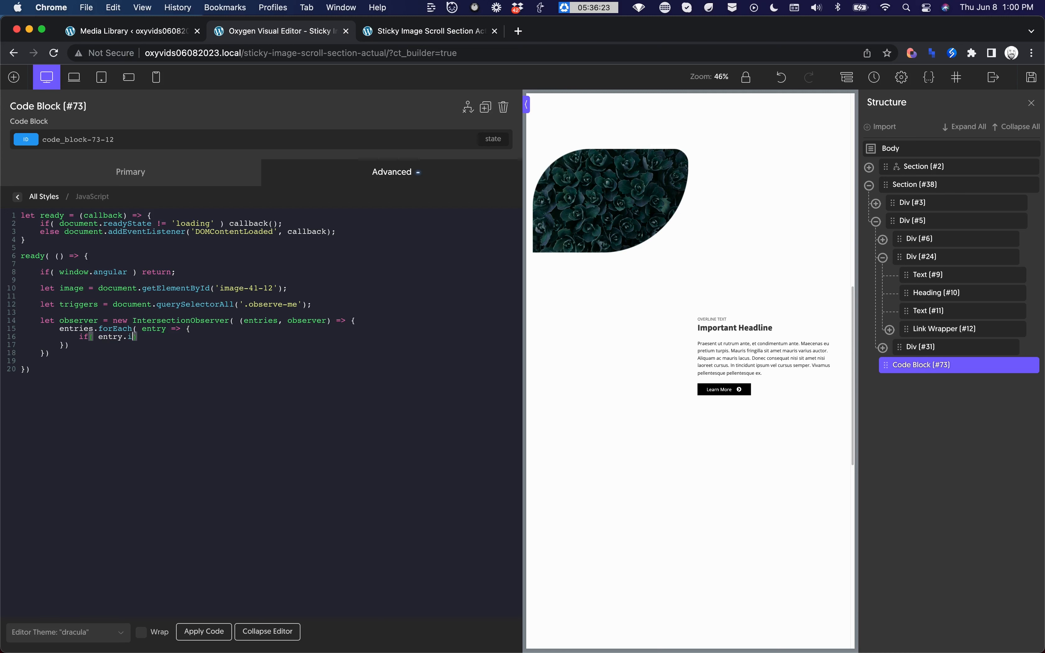
pyautogui.write('ing ) {')
# Step: Check the animation class name in the code block's CSS, then add image.classList.add('transition-image'); inside the isIntersecting block
pyautogui.press('Return')
pyautogui.write('image.classList')
pyautogui.write(".add('")
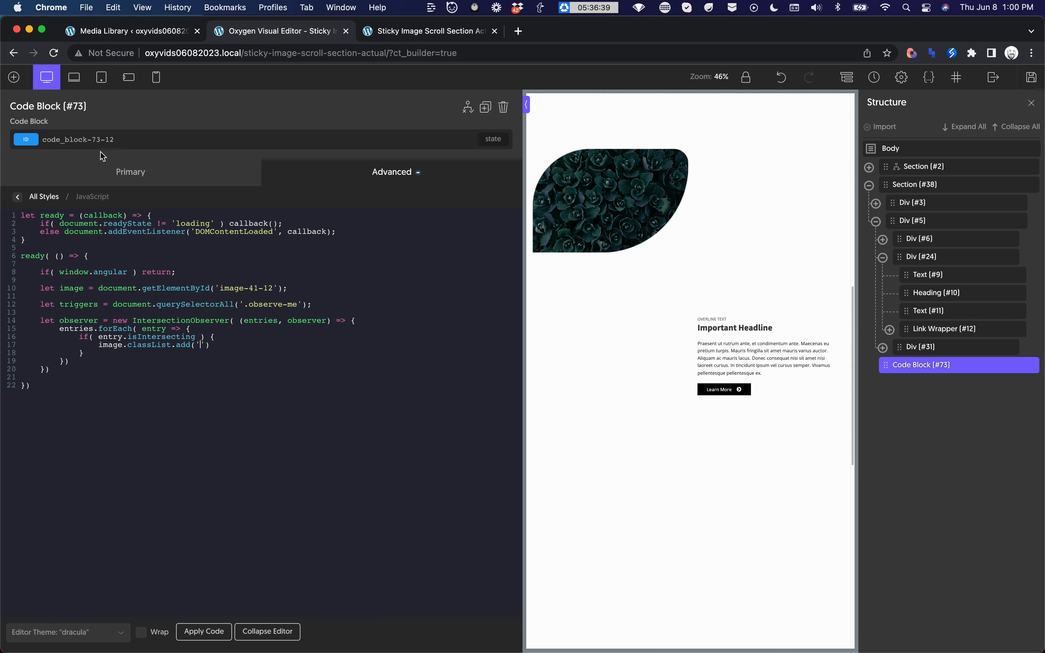
pyautogui.click(84, 171)
pyautogui.click(81, 380)
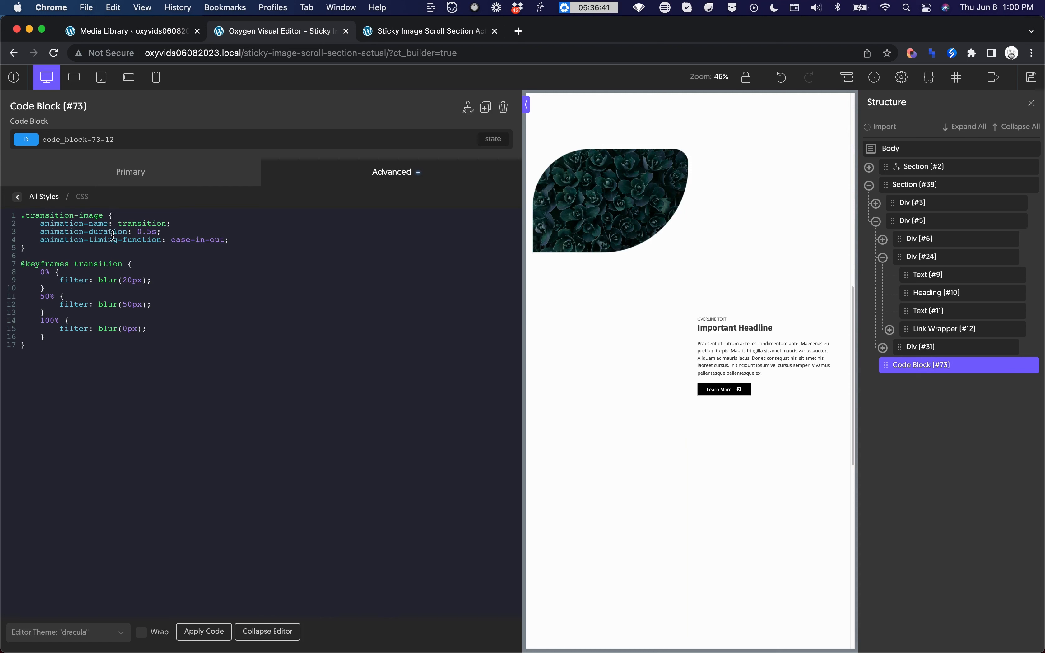
pyautogui.click(123, 179)
pyautogui.click(80, 416)
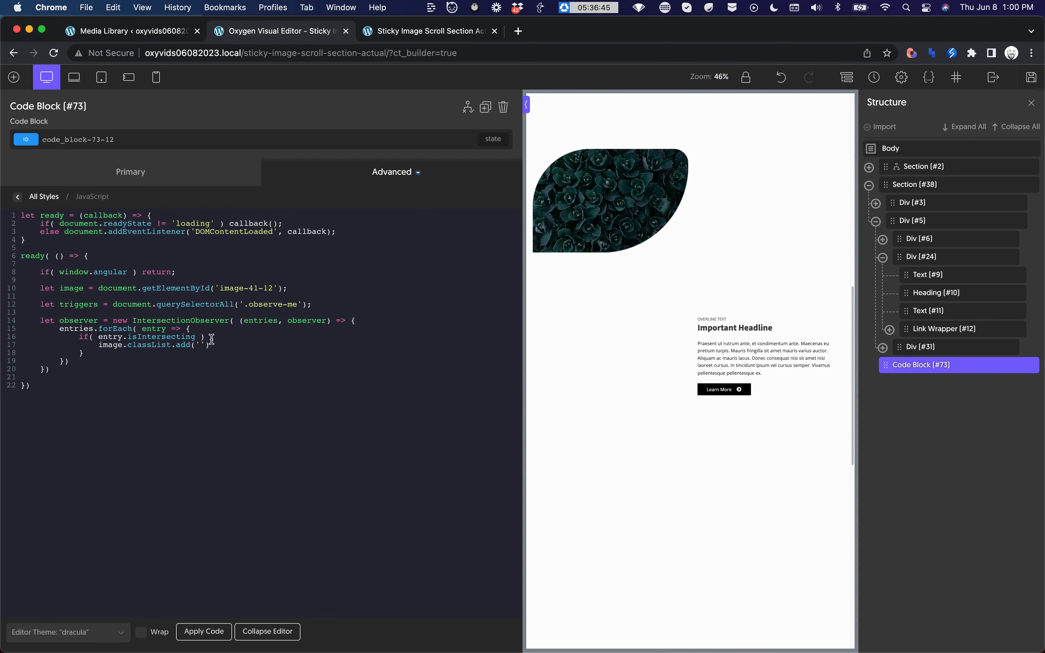
pyautogui.write('{')
pyautogui.click(202, 344)
pyautogui.write("transition-image');")
pyautogui.press('Return')
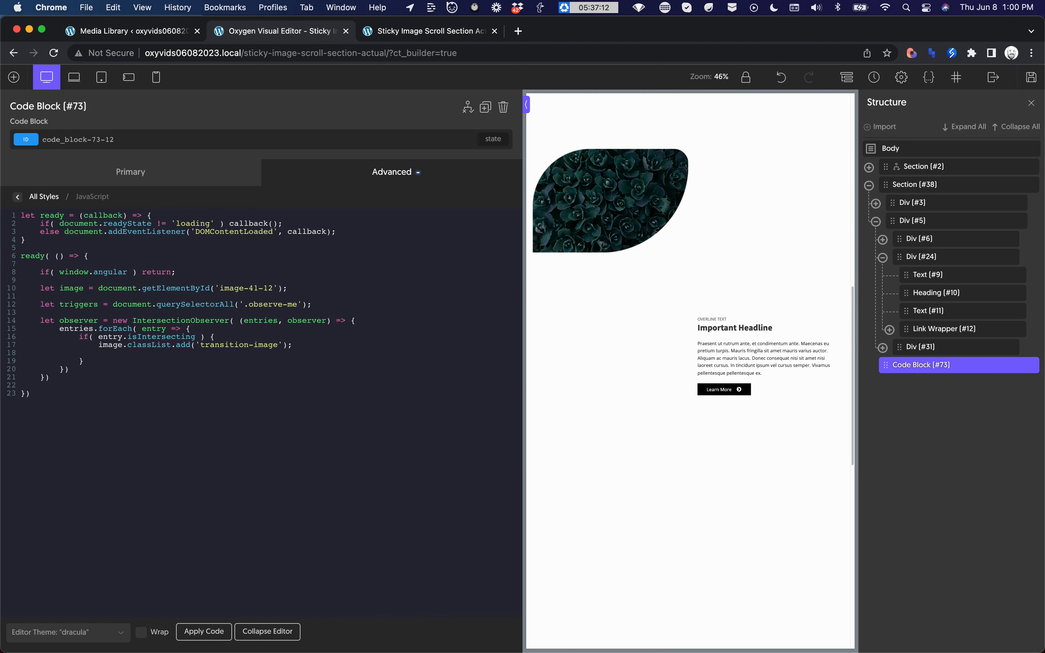
# Step: Add an 'animationend' event listener to image whose arrow function runs image.classList.remove('transition-image');
pyautogui.write('image.')
pyautogui.write('addEventListener')
pyautogui.write("('')")
pyautogui.write("animationend', ")
pyautogui.write('() => {')
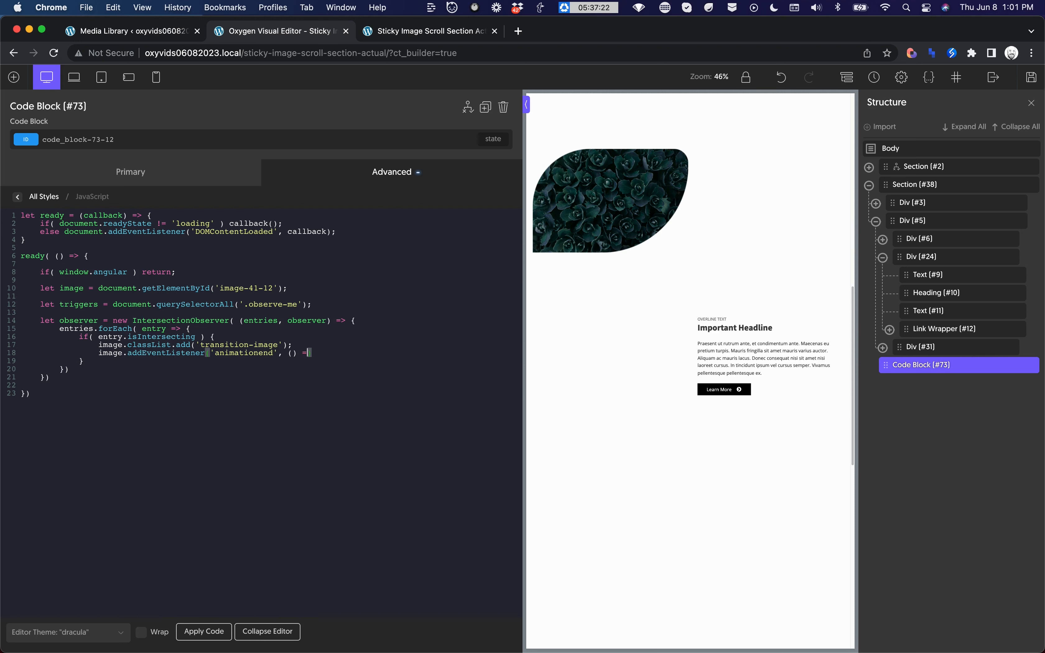
pyautogui.press('Return')
pyautogui.write('image.classList')
pyautogui.write(".remove('")
pyautogui.write('transitio')
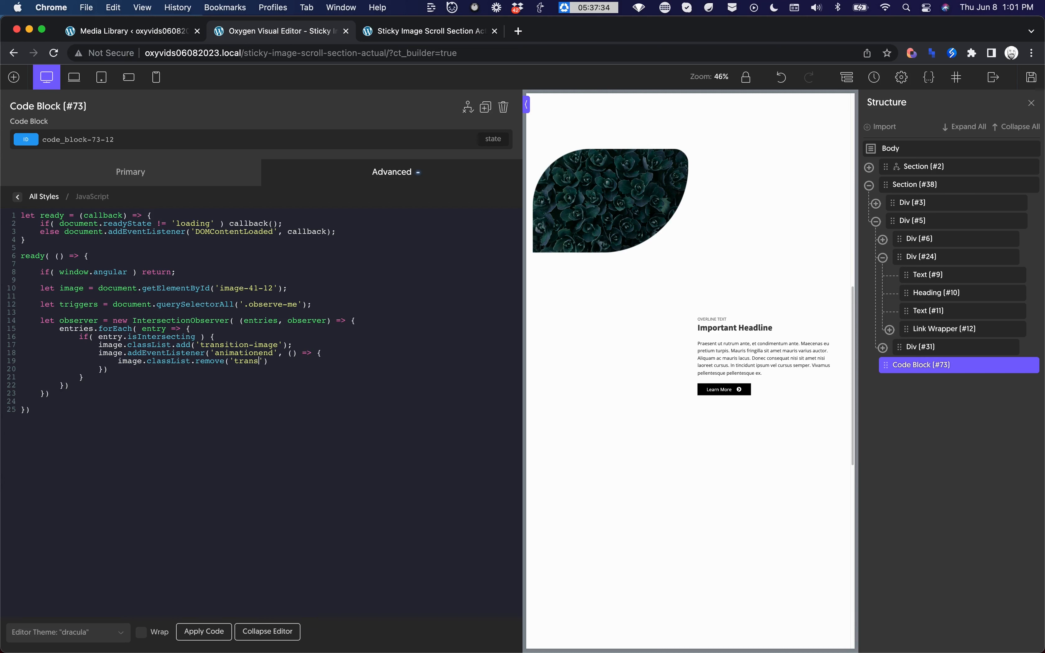
pyautogui.write("n-image');")
pyautogui.press('Down')
# Step: After the animationend listener, add image.setAttribute('src', entry.target.dataset.imageurl);
pyautogui.press('Return')
pyautogui.write('image.setAt')
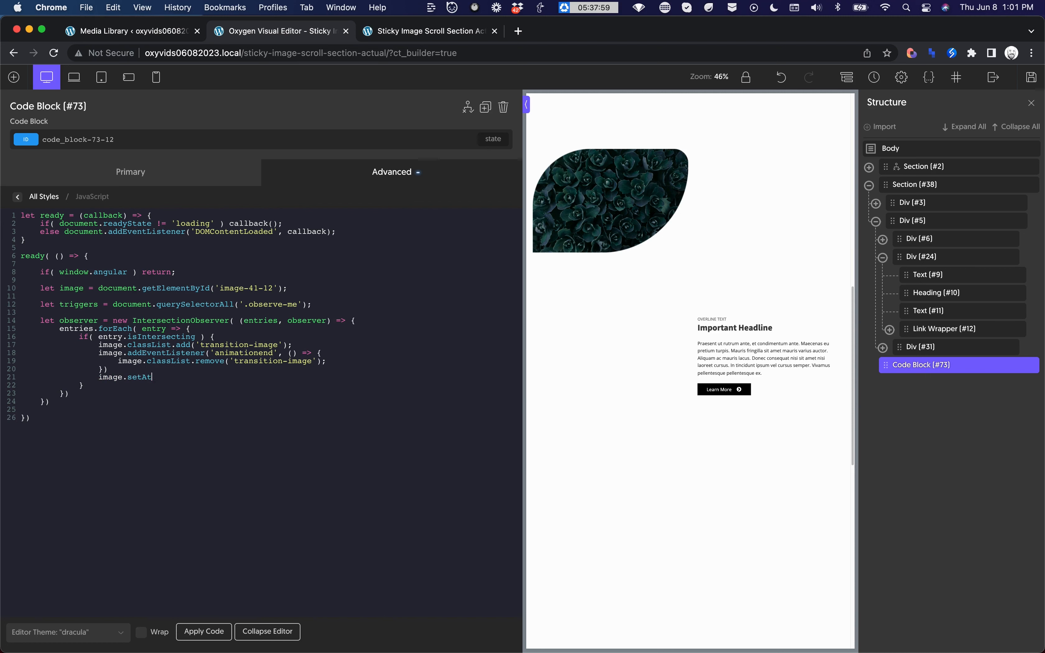
pyautogui.write("tribute('src', entry.target.dataset.")
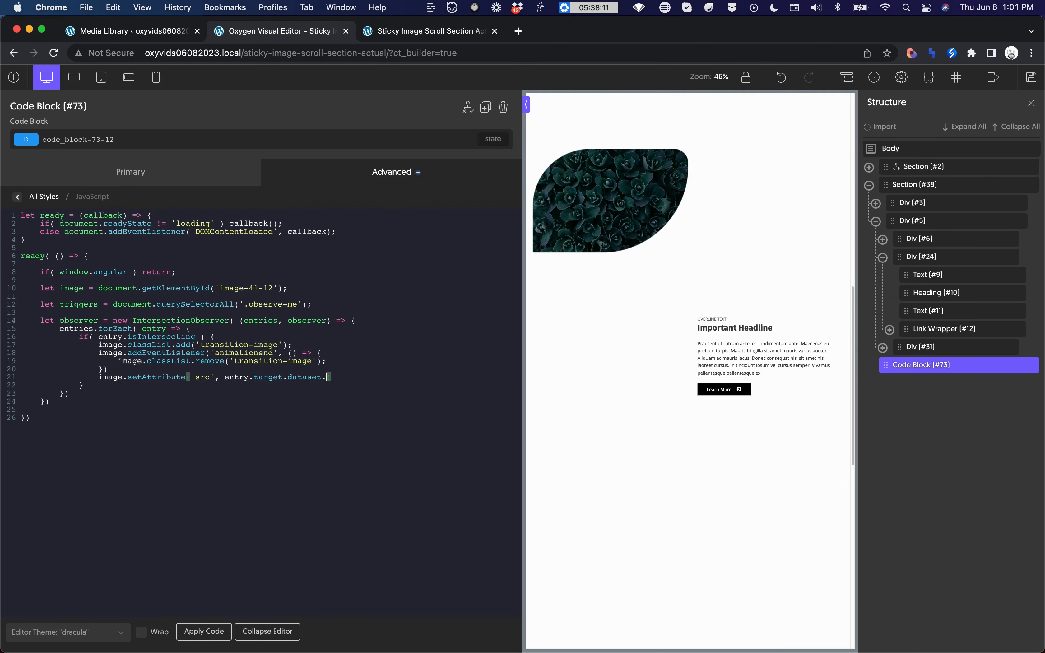
pyautogui.write('imageurl);')
# Step: Give the IntersectionObserver a second argument, an options object with threshold: 1, and end the statement with a semicolon
pyautogui.click(234, 321)
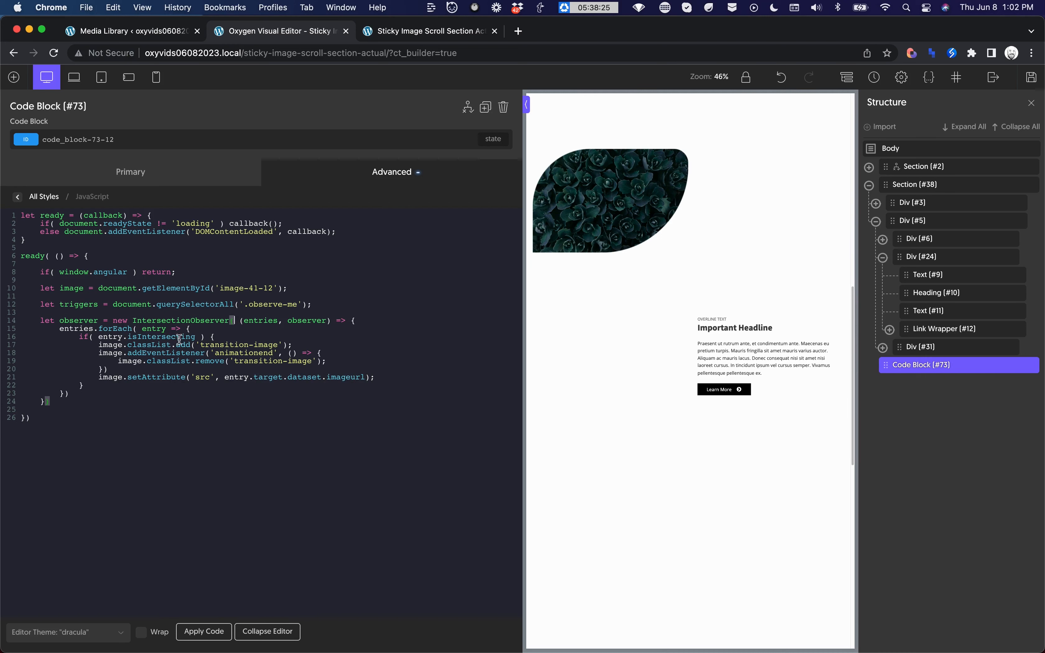
pyautogui.click(46, 402)
pyautogui.write(',')
pyautogui.press('Return')
pyautogui.write('{')
pyautogui.press('Return')
pyautogui.click(230, 409)
pyautogui.press('BackSpace')
pyautogui.press('BackSpace')
pyautogui.press('BackSpace')
pyautogui.press('BackSpace')
pyautogui.press('BackSpace')
pyautogui.press('BackSpace')
pyautogui.press('BackSpace')
pyautogui.press('BackSpace')
pyautogui.press('BackSpace')
pyautogui.press('BackSpace')
pyautogui.click(71, 415)
pyautogui.write('threshold: 1')
pyautogui.click(68, 428)
pyautogui.write(';')
# Step: Below the observer, add triggers.forEach( trigger => { observer.observe(trigger); }) and save the page
pyautogui.press('Return')
pyautogui.press('Return')
pyautogui.write('triggers')
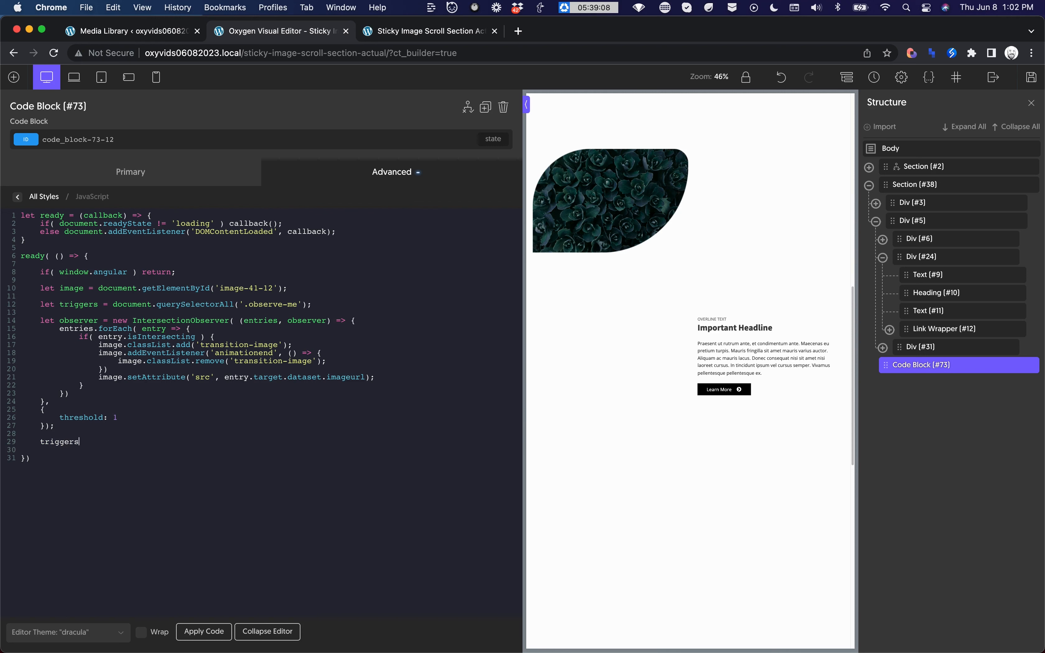
pyautogui.write('.forEach( trigger => {')
pyautogui.press('Return')
pyautogui.write('observer')
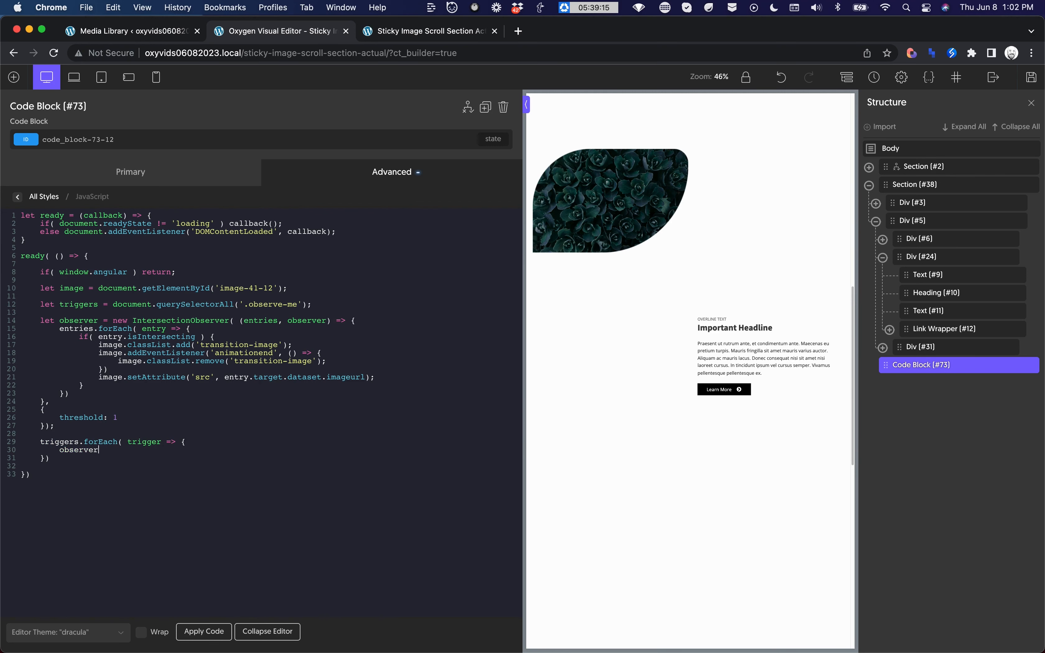
pyautogui.write('.observe(trigger);')
pyautogui.click(1032, 78)
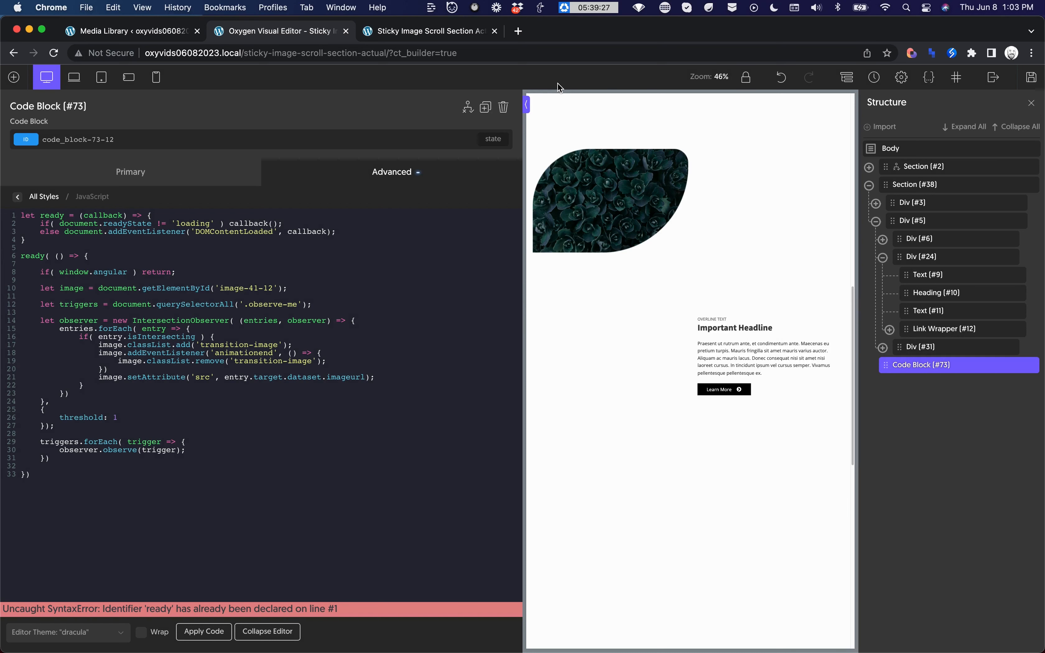
# Step: On the live Sticky Image Scroll Section page, check the duplicate section's image swap and blur transition at each headline
pyautogui.click(428, 31)
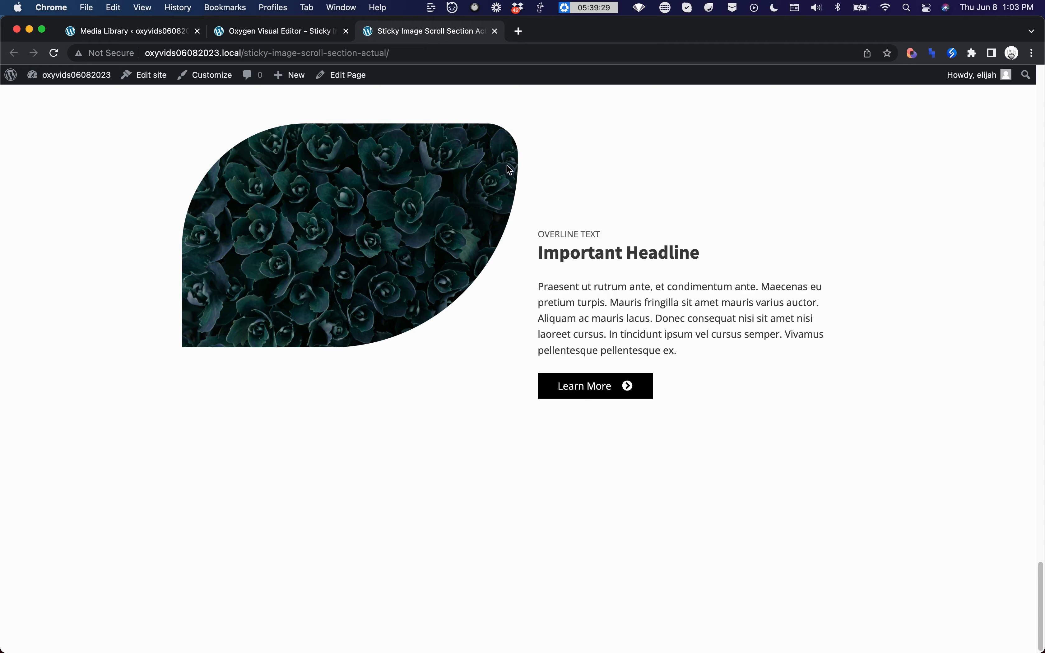
pyautogui.scroll(-5, 509, 170)
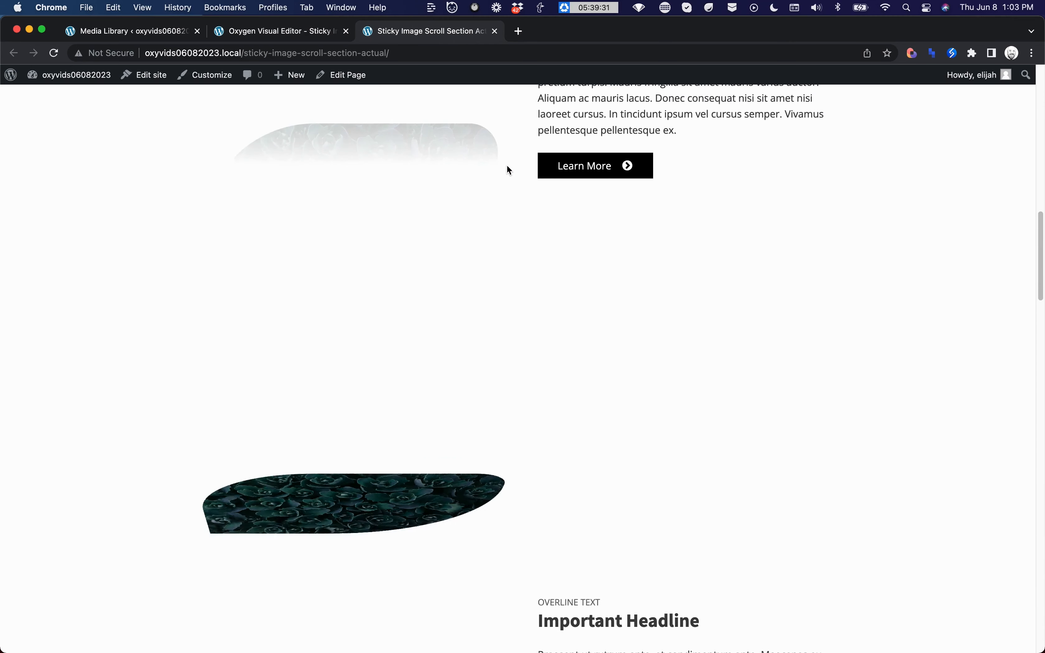
pyautogui.scroll(8, 509, 170)
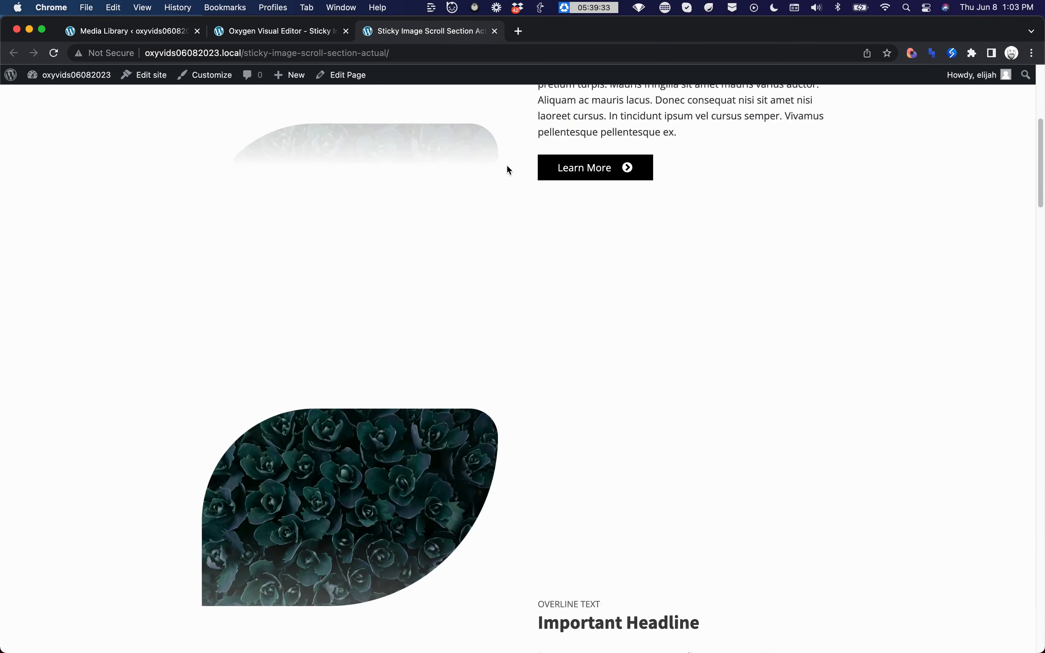
pyautogui.scroll(-10, 508, 169)
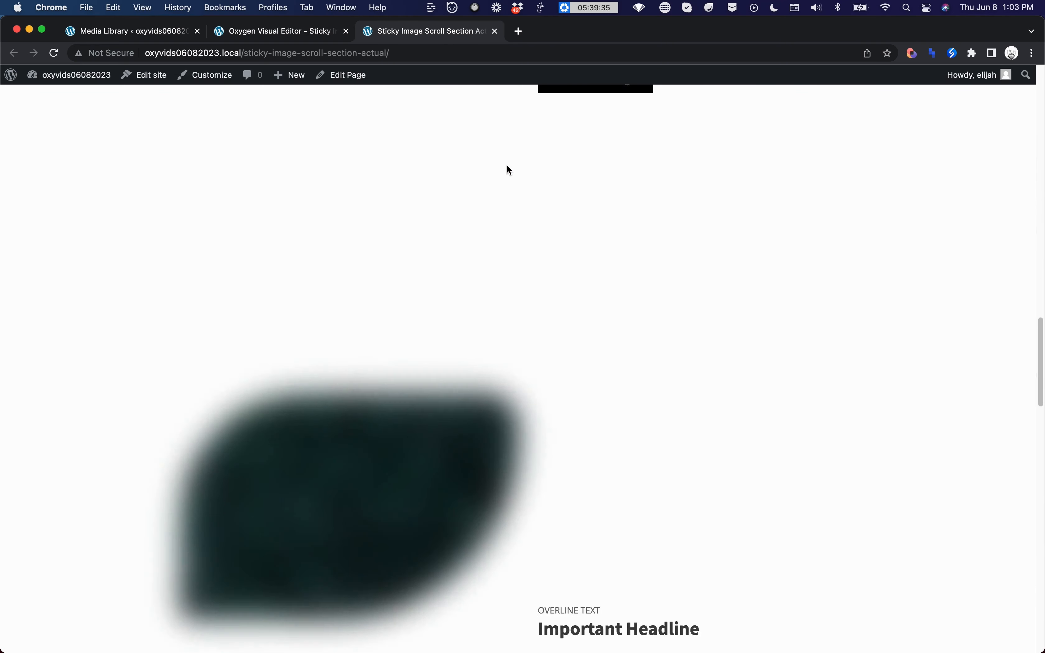
pyautogui.scroll(-2, 509, 169)
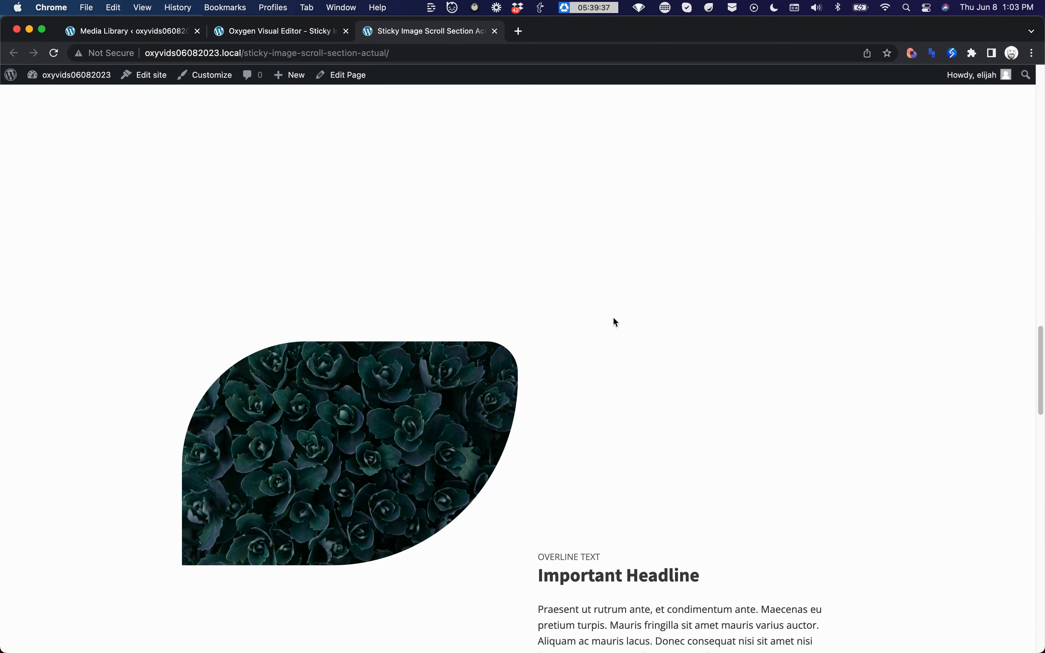
pyautogui.scroll(-10, 613, 318)
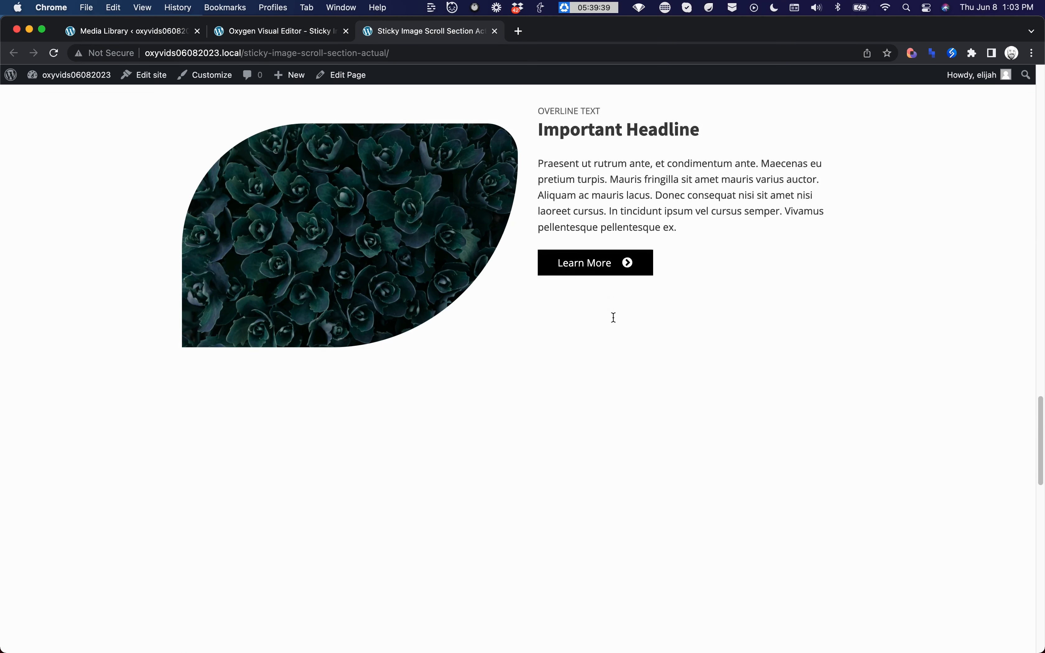
pyautogui.scroll(-10, 613, 318)
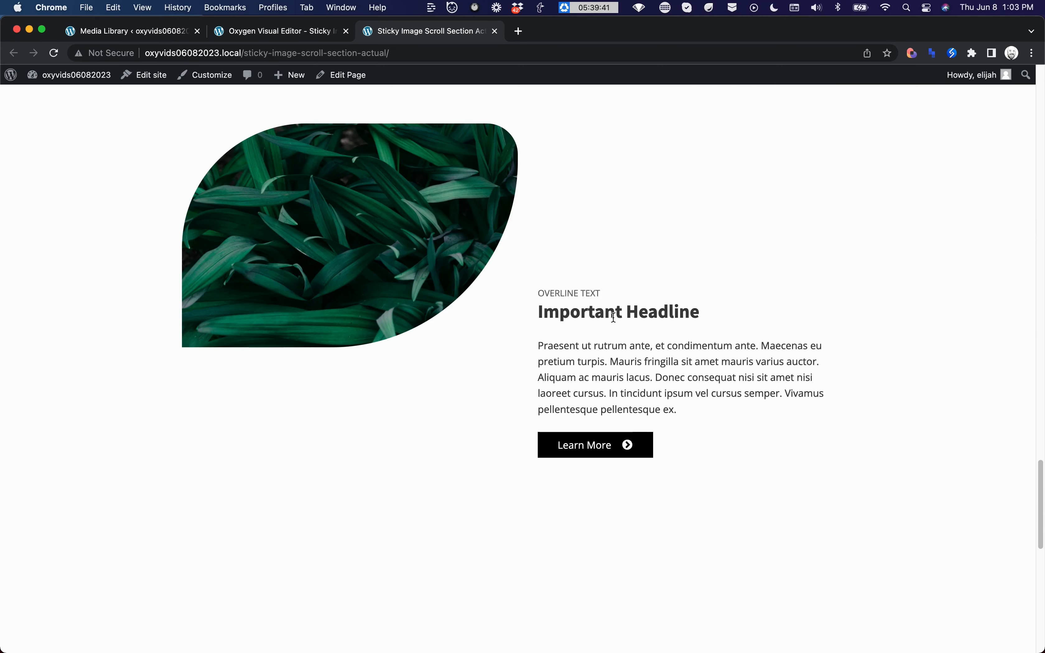
pyautogui.scroll(-10, 614, 317)
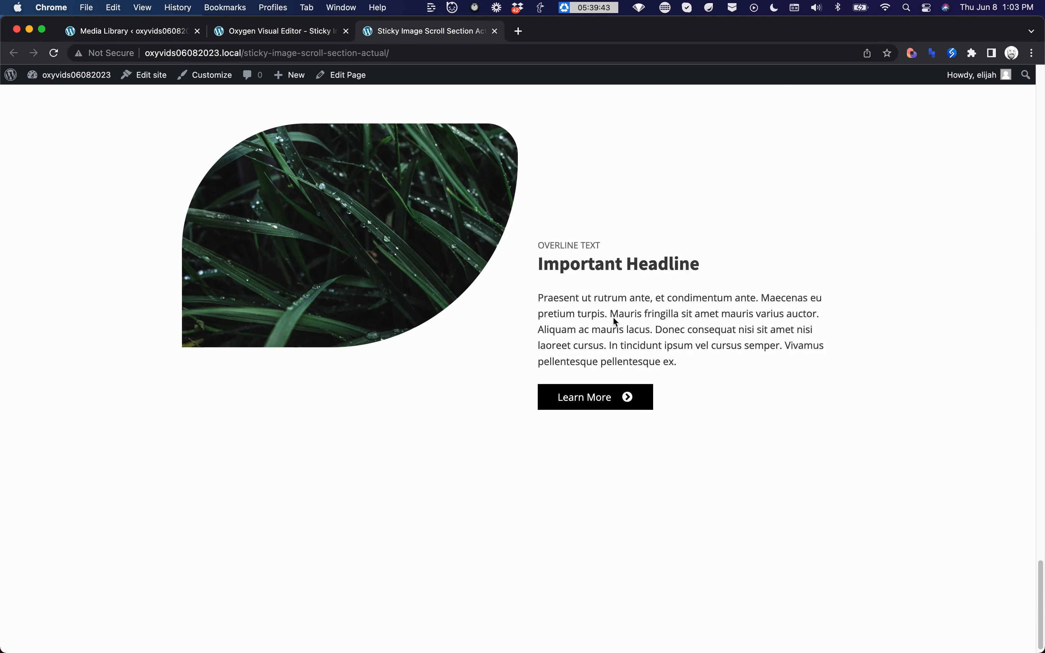
# Step: Review the live page again from its start, comparing the first section's sticky images with the duplicate section's blurred image swaps
pyautogui.scroll(2, 614, 317)
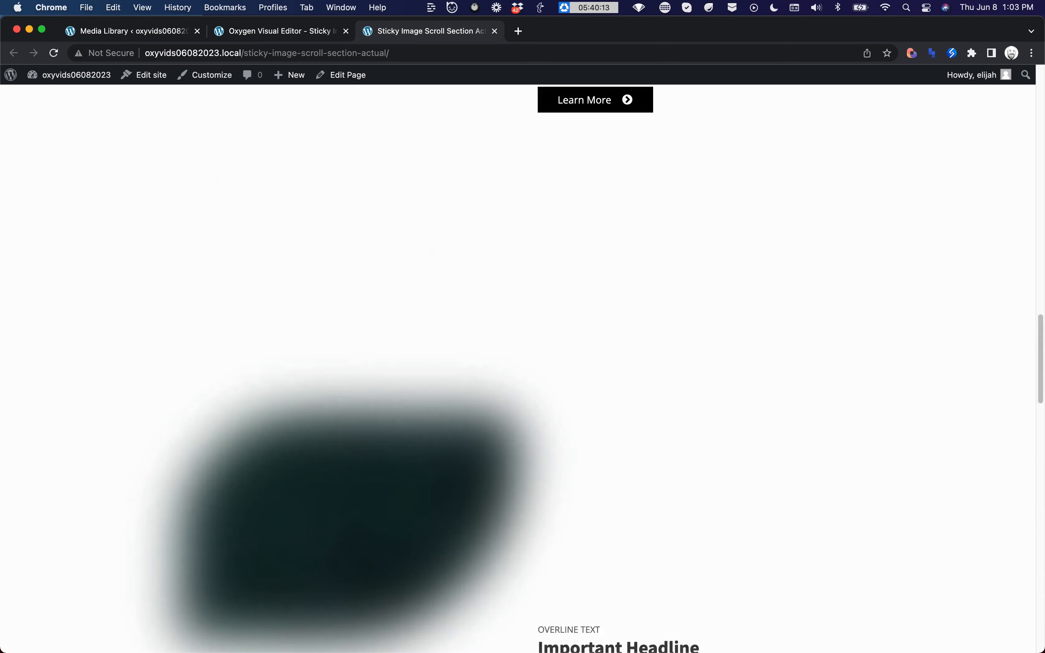
pyautogui.scroll(10, 522, 367)
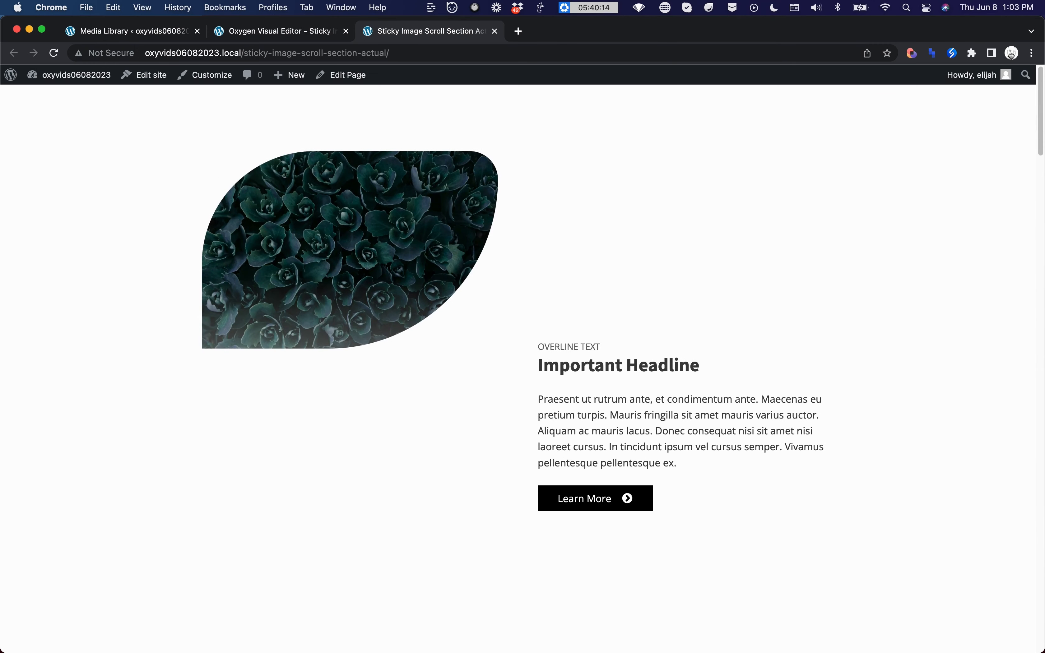
pyautogui.scroll(-10, 523, 367)
pyautogui.scroll(-15, 522, 367)
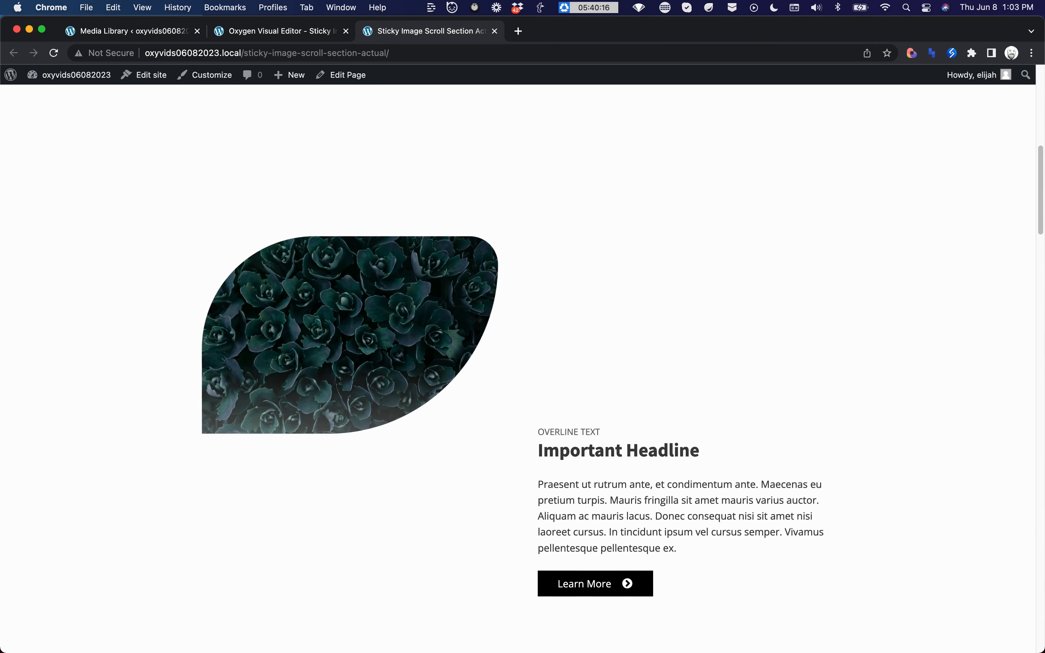
pyautogui.scroll(-9, 621, 308)
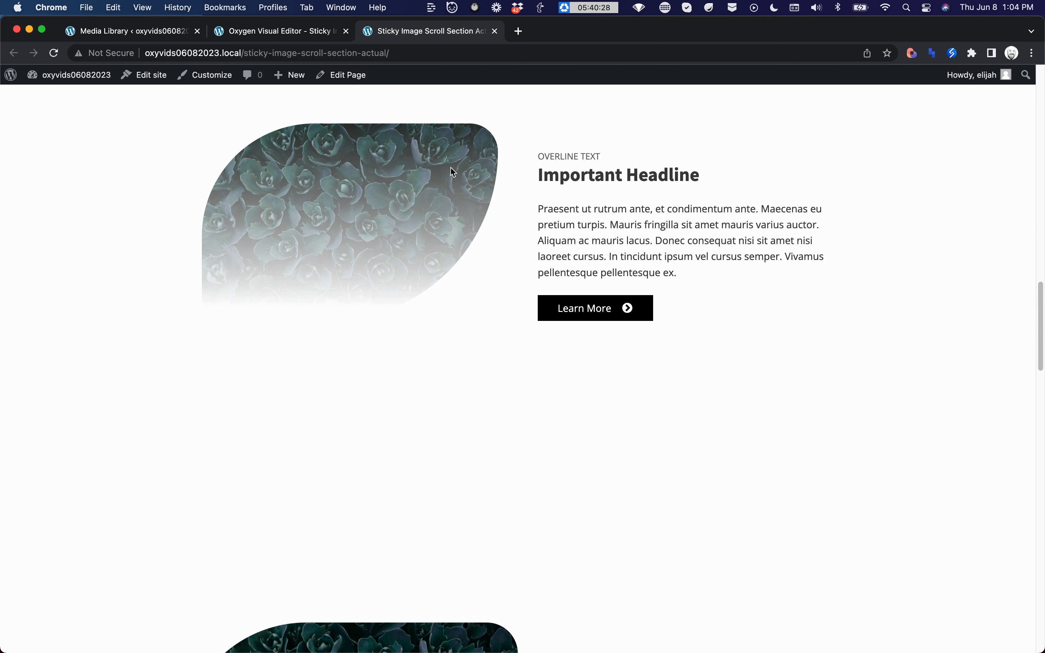
pyautogui.scroll(-10, 453, 172)
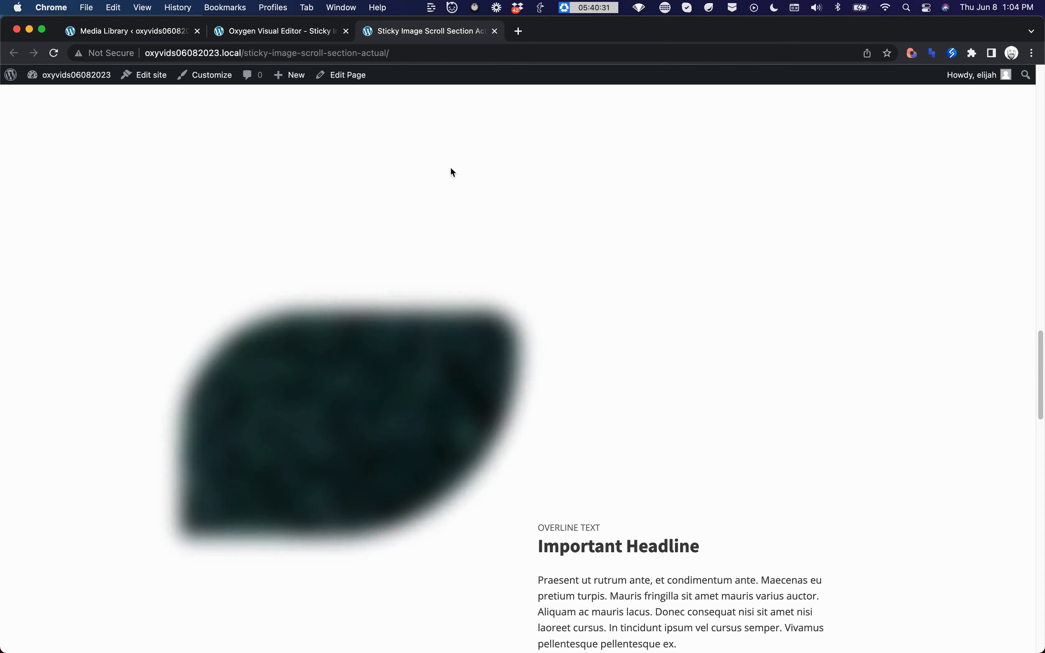
pyautogui.scroll(-10, 451, 167)
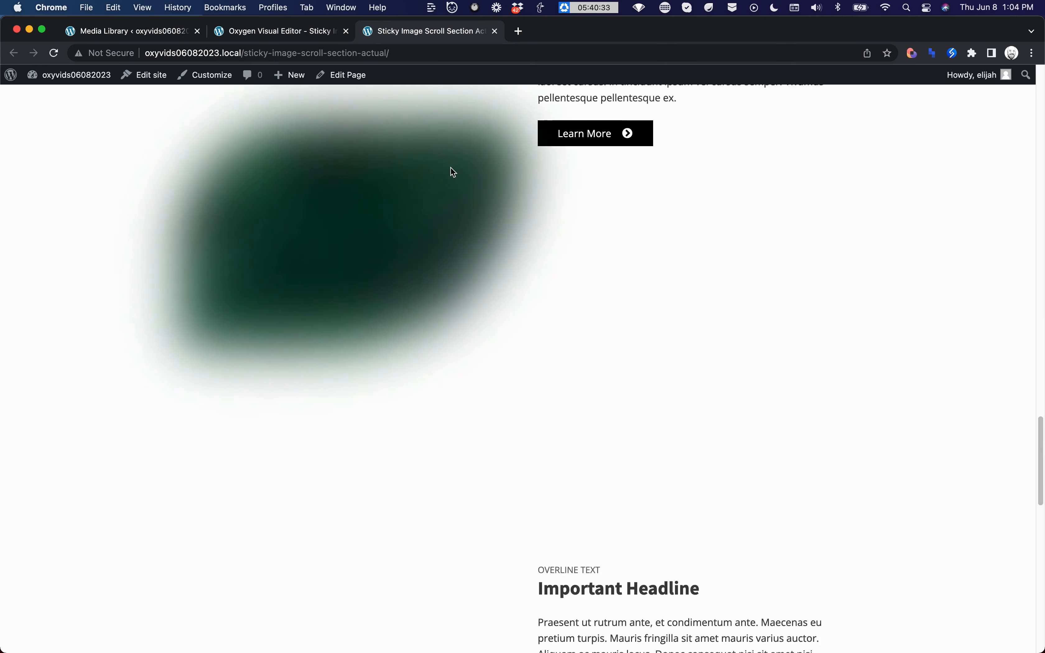
pyautogui.scroll(-10, 451, 167)
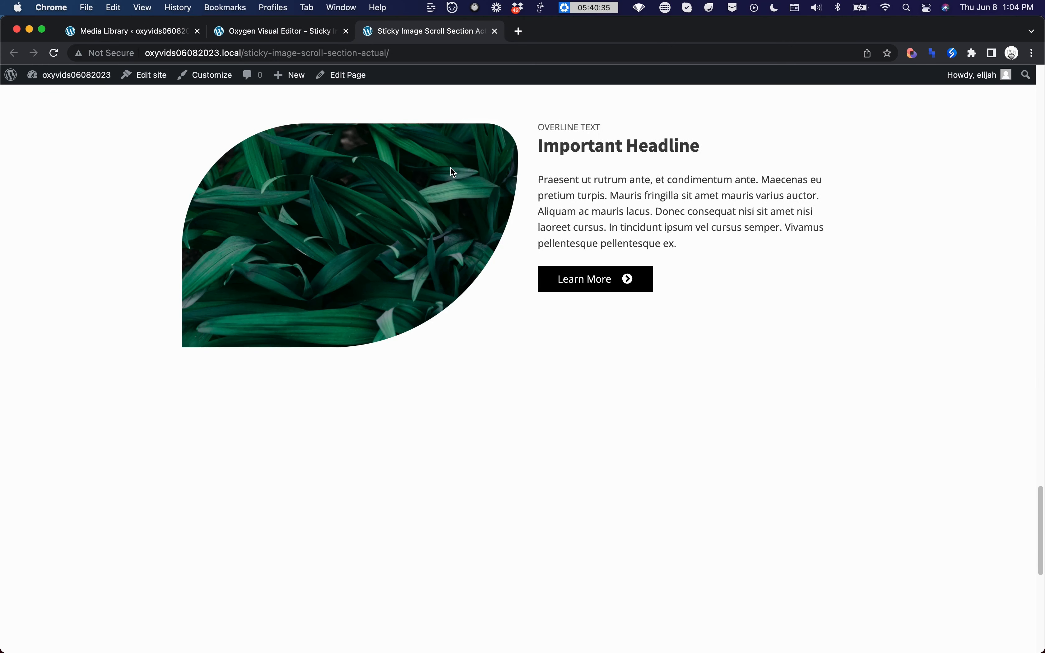
pyautogui.scroll(-5, 451, 168)
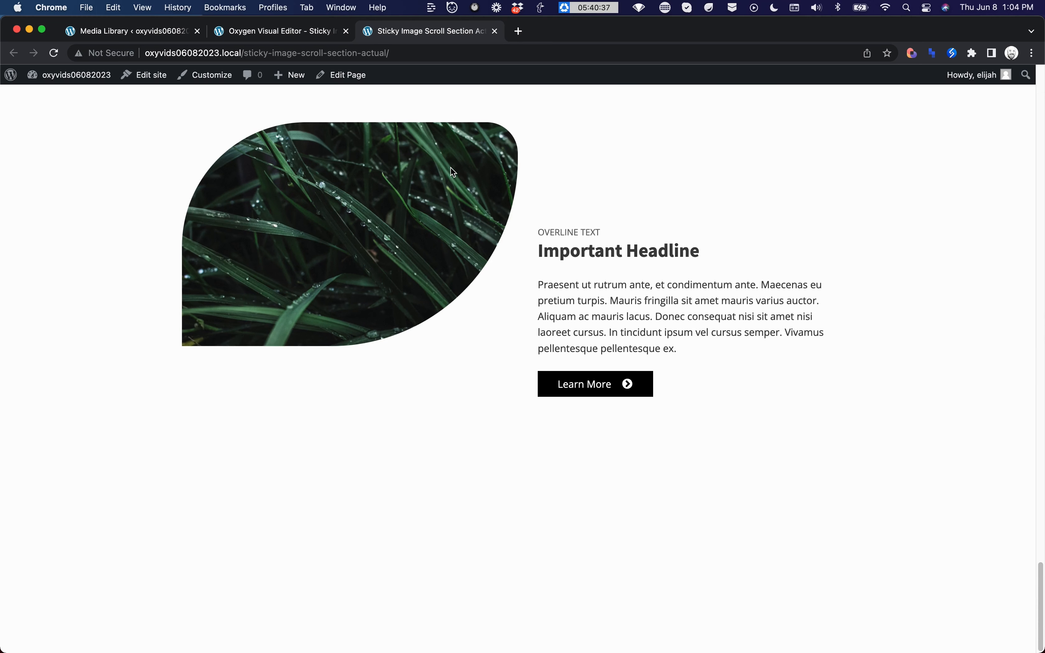